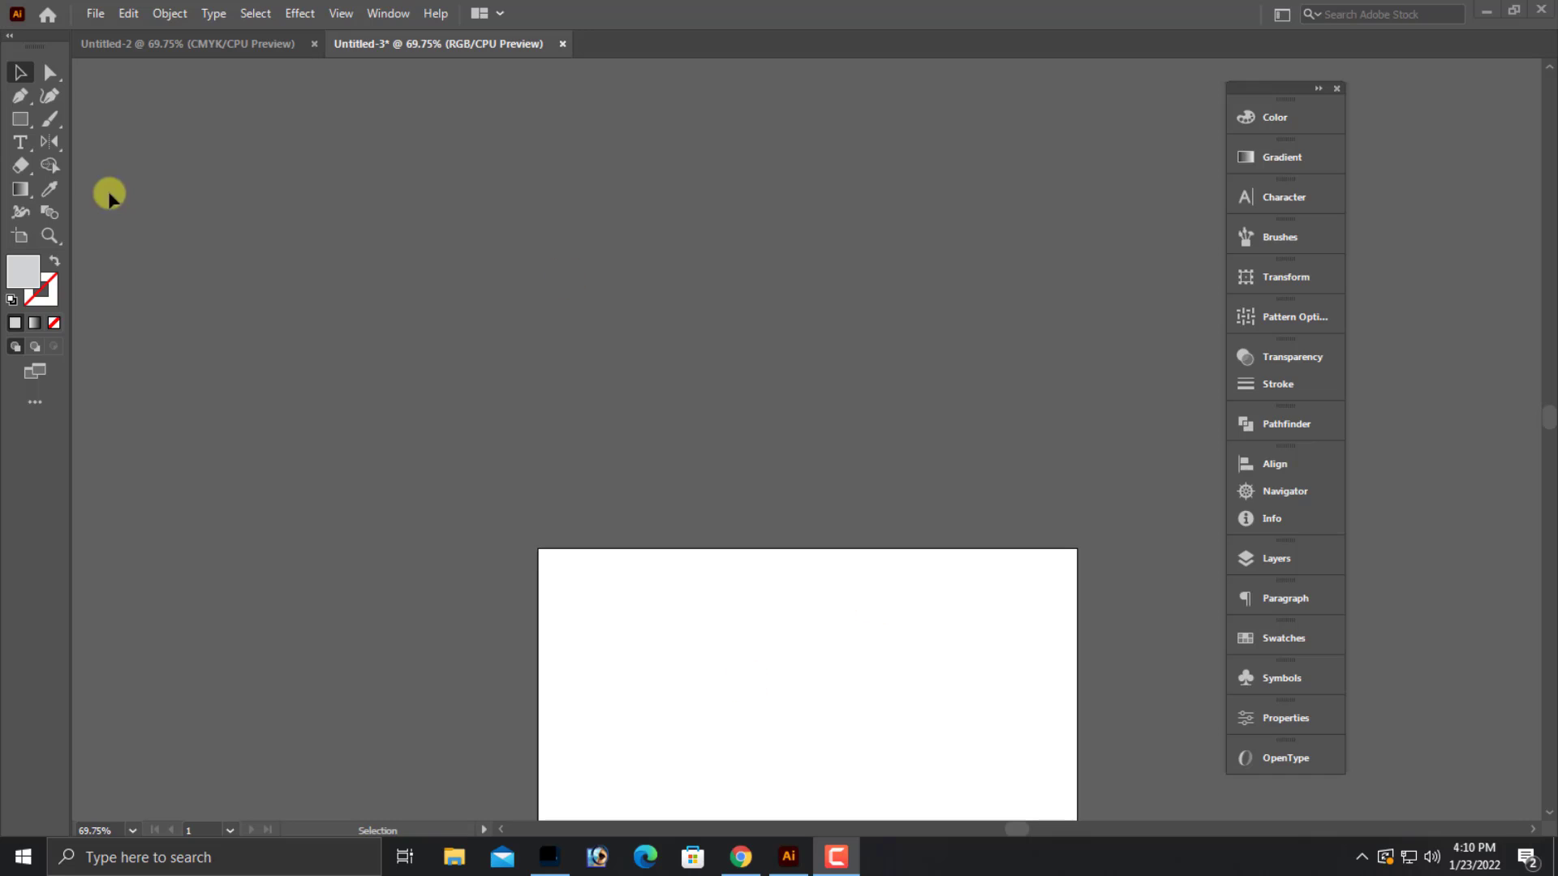
- Paint a long S-shaped wavy stroke above the artboard, undoing failed attempts, and select it
{"action": "left_click", "coordinate": [49, 119]}
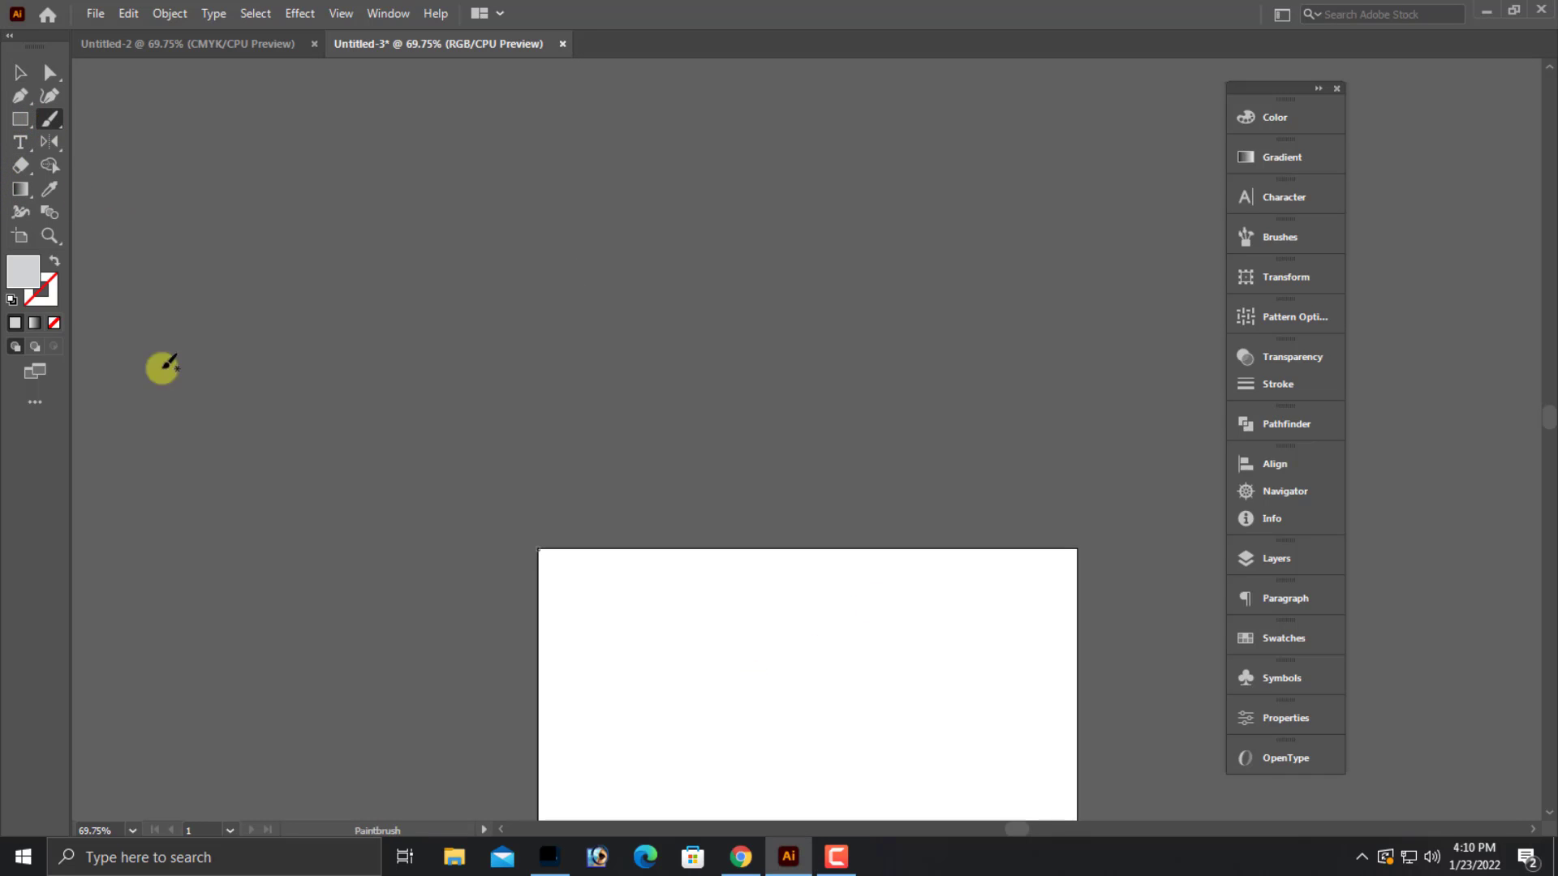
{"action": "left_click_drag", "start_coordinate": [219, 496], "coordinate": [414, 377]}
{"action": "left_click_drag", "start_coordinate": [531, 403], "coordinate": [1165, 396]}
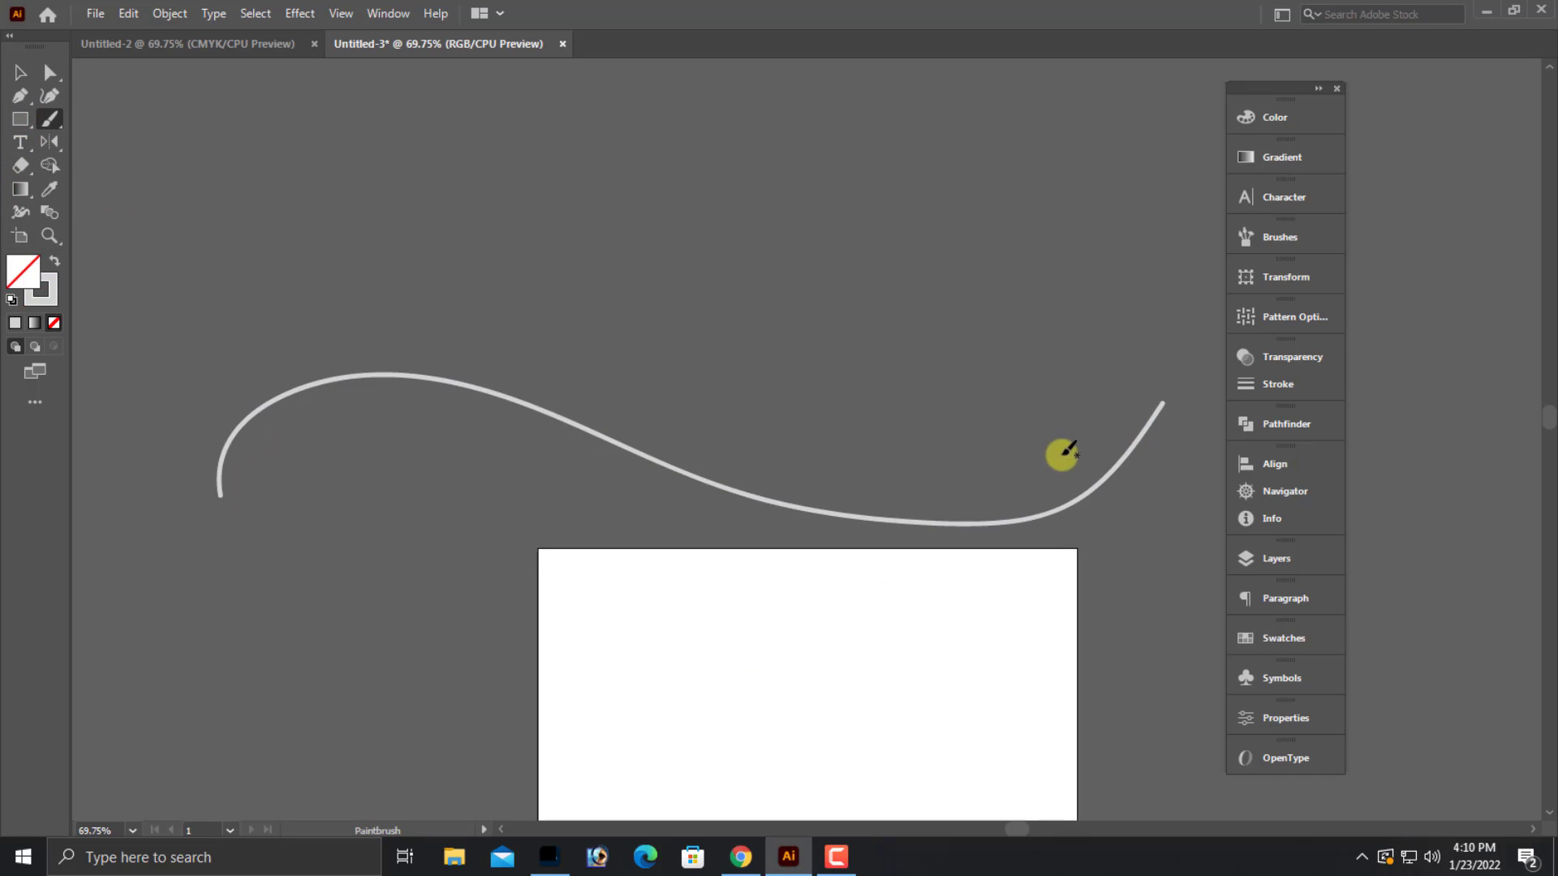
{"action": "key", "text": "ctrl+z"}
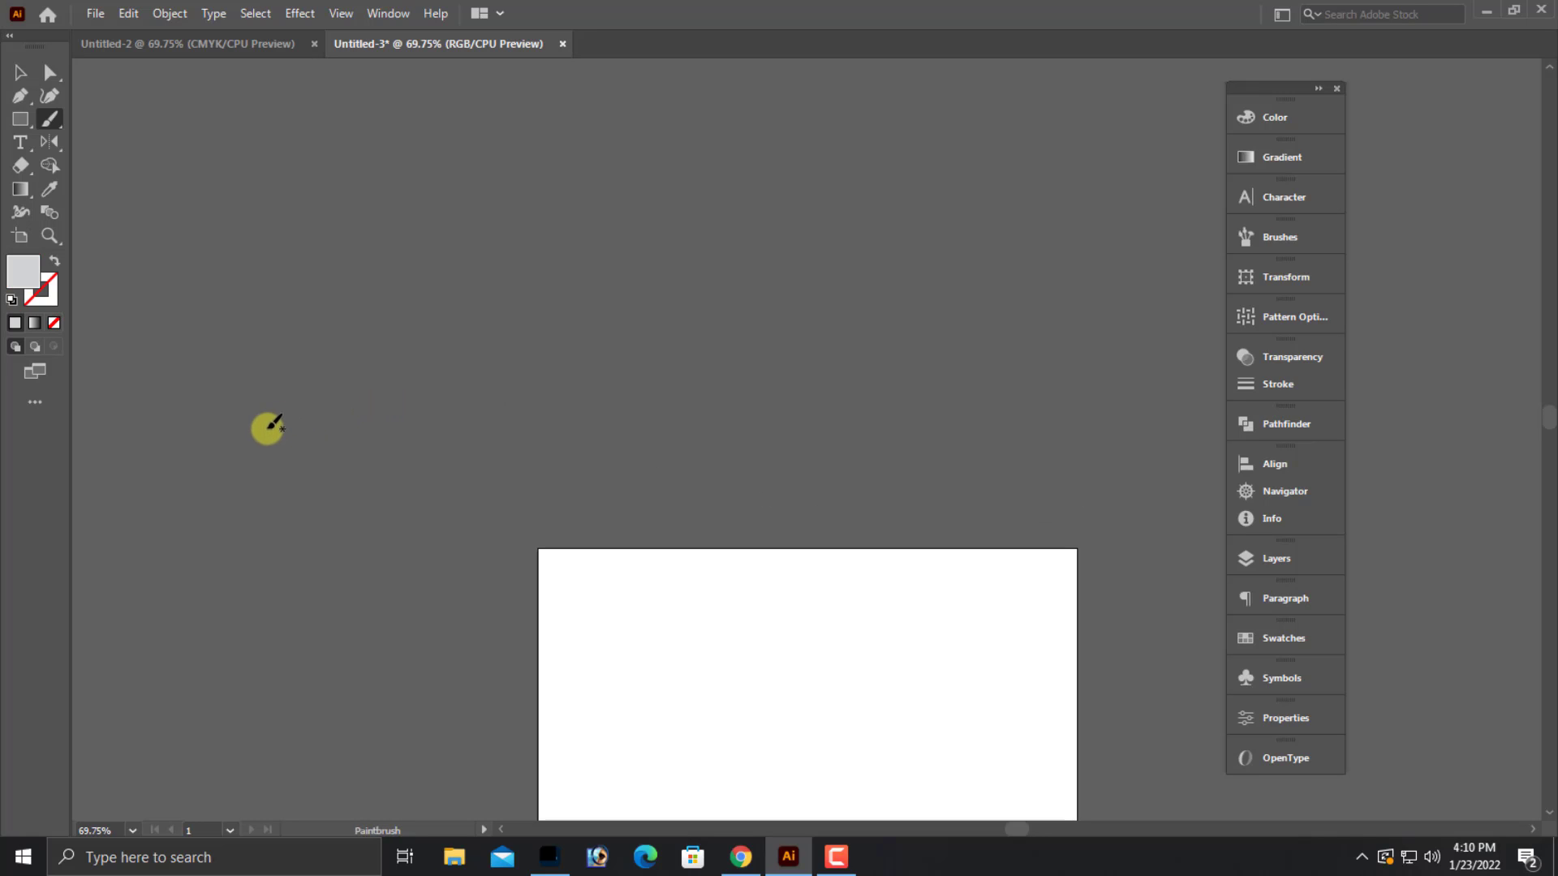
{"action": "mouse_move", "coordinate": [221, 441]}
{"action": "left_mouse_down"}
{"action": "mouse_move", "coordinate": [477, 354]}
{"action": "mouse_move", "coordinate": [539, 382]}
{"action": "left_mouse_up"}
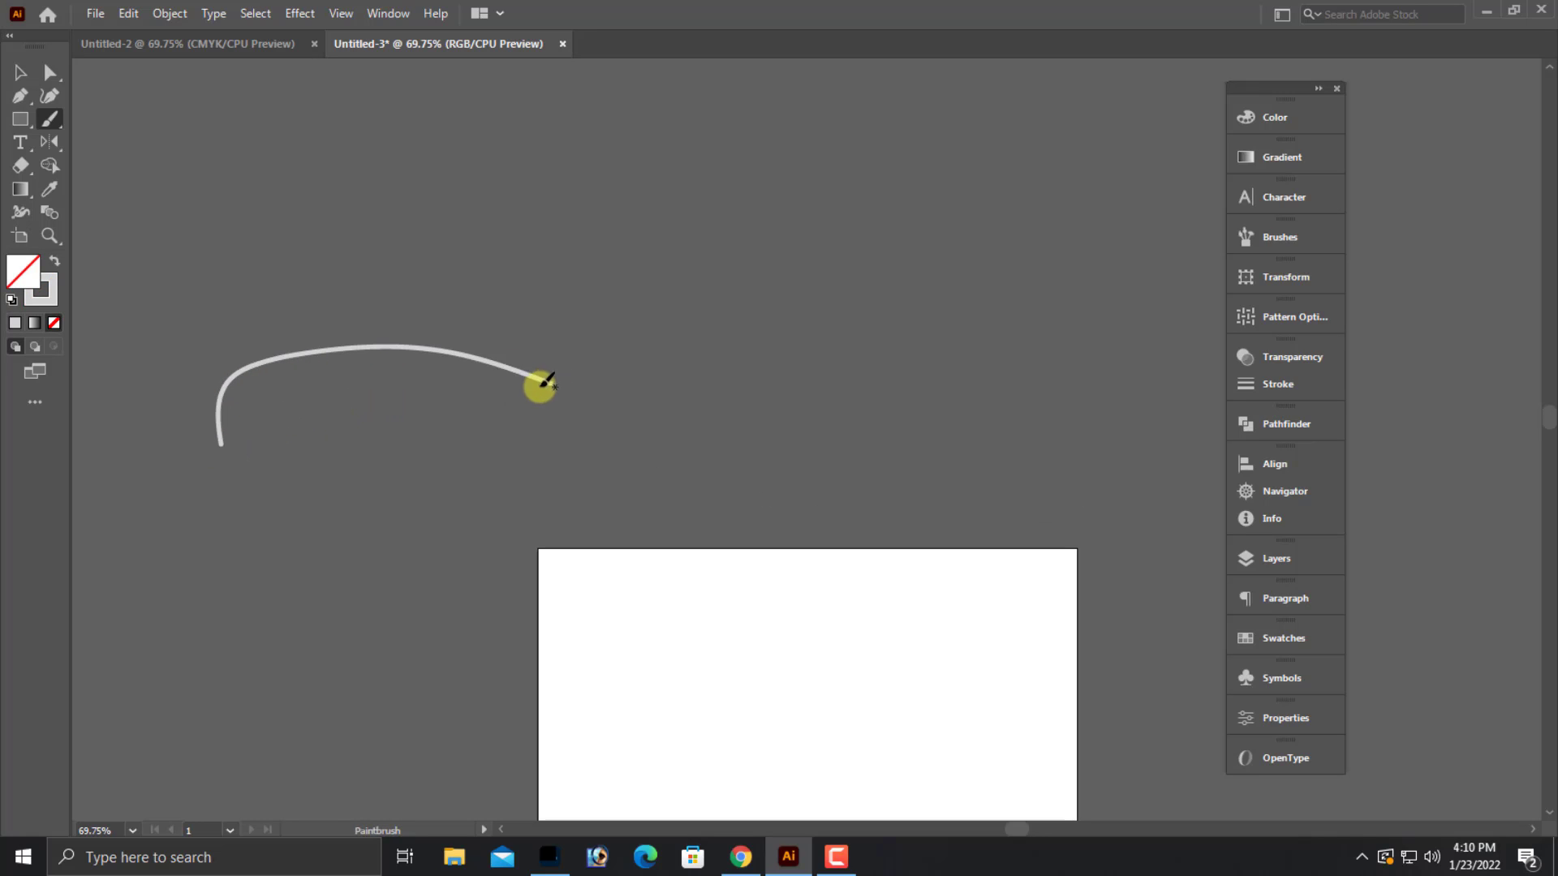
{"action": "key", "text": "ctrl+z"}
{"action": "mouse_move", "coordinate": [242, 403]}
{"action": "left_mouse_down"}
{"action": "mouse_move", "coordinate": [348, 295]}
{"action": "mouse_move", "coordinate": [879, 424]}
{"action": "mouse_move", "coordinate": [1122, 254]}
{"action": "left_mouse_up"}
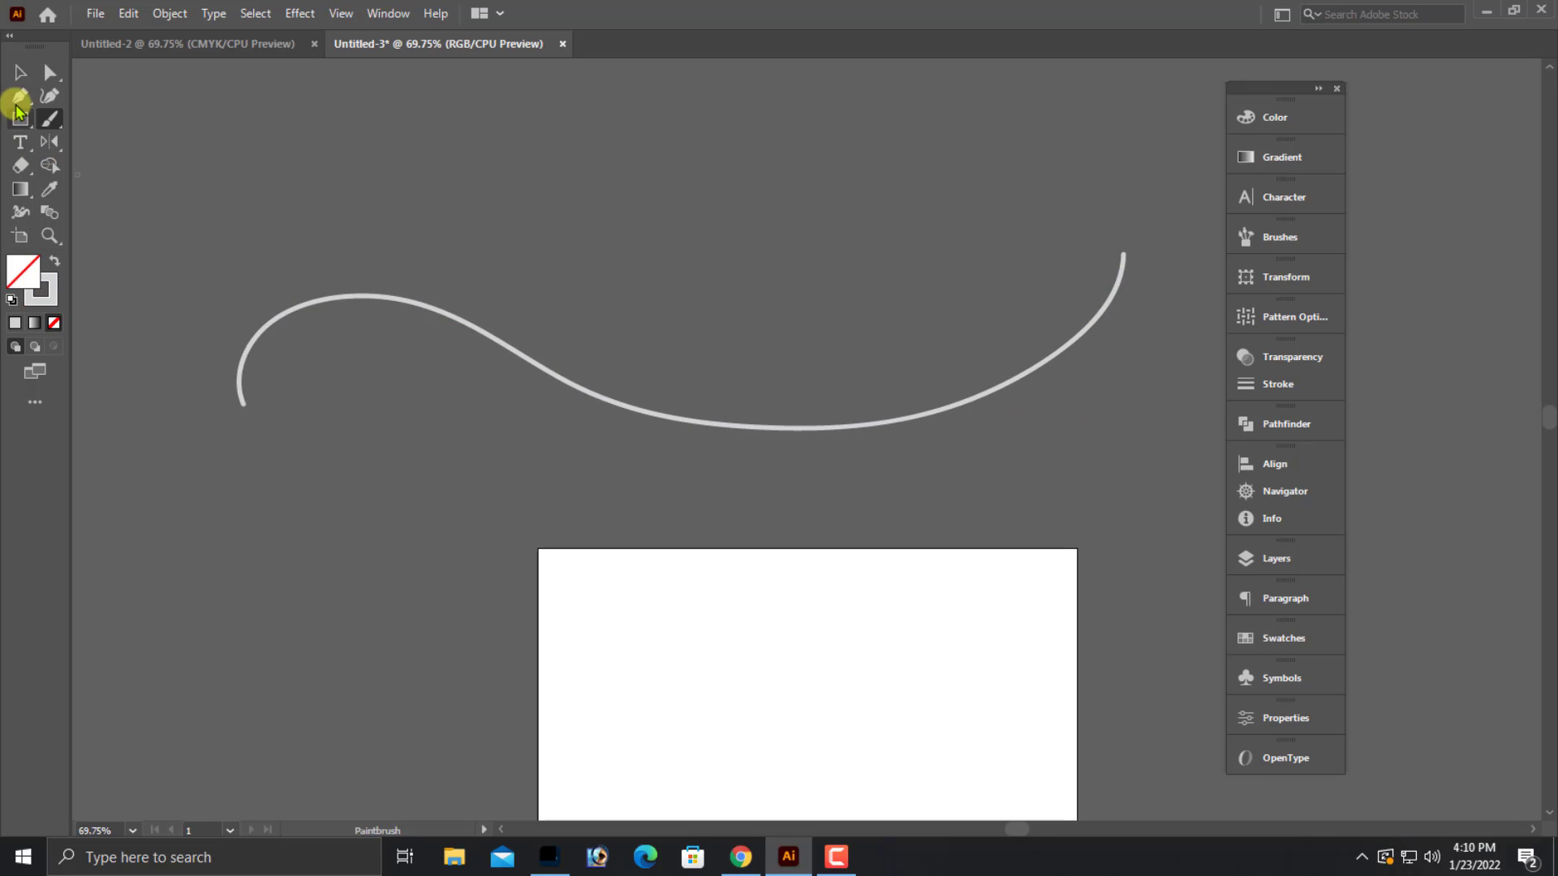
{"action": "left_click", "coordinate": [20, 72]}
{"action": "left_click", "coordinate": [683, 428]}
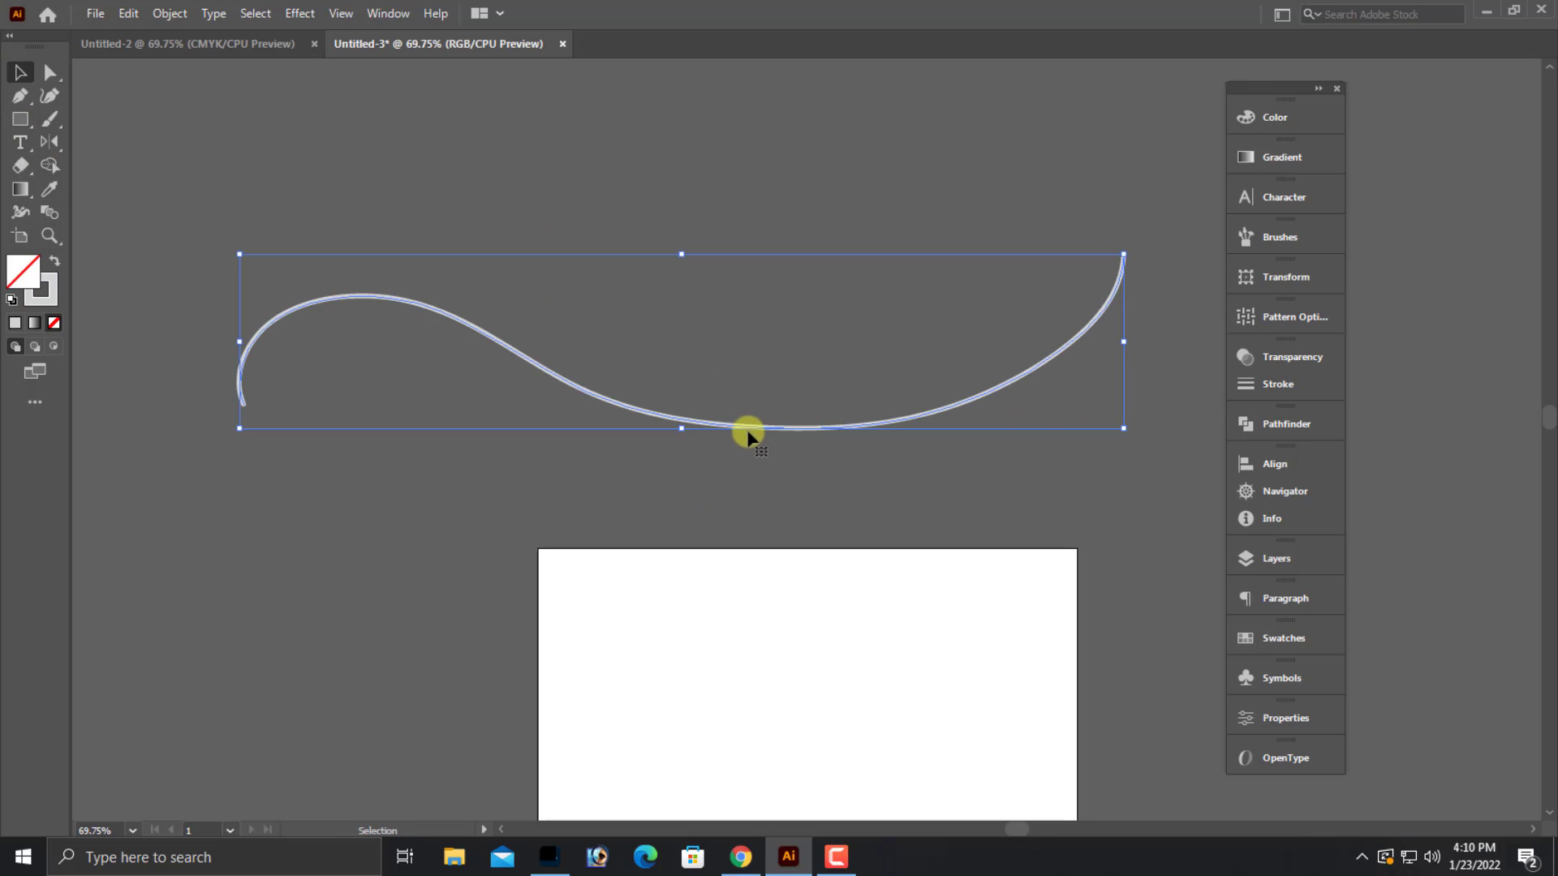
- Move the wavy curve higher up the canvas and reselect it
{"action": "left_click_drag", "start_coordinate": [752, 427], "coordinate": [763, 347]}
{"action": "left_click_drag", "start_coordinate": [679, 191], "coordinate": [842, 402]}
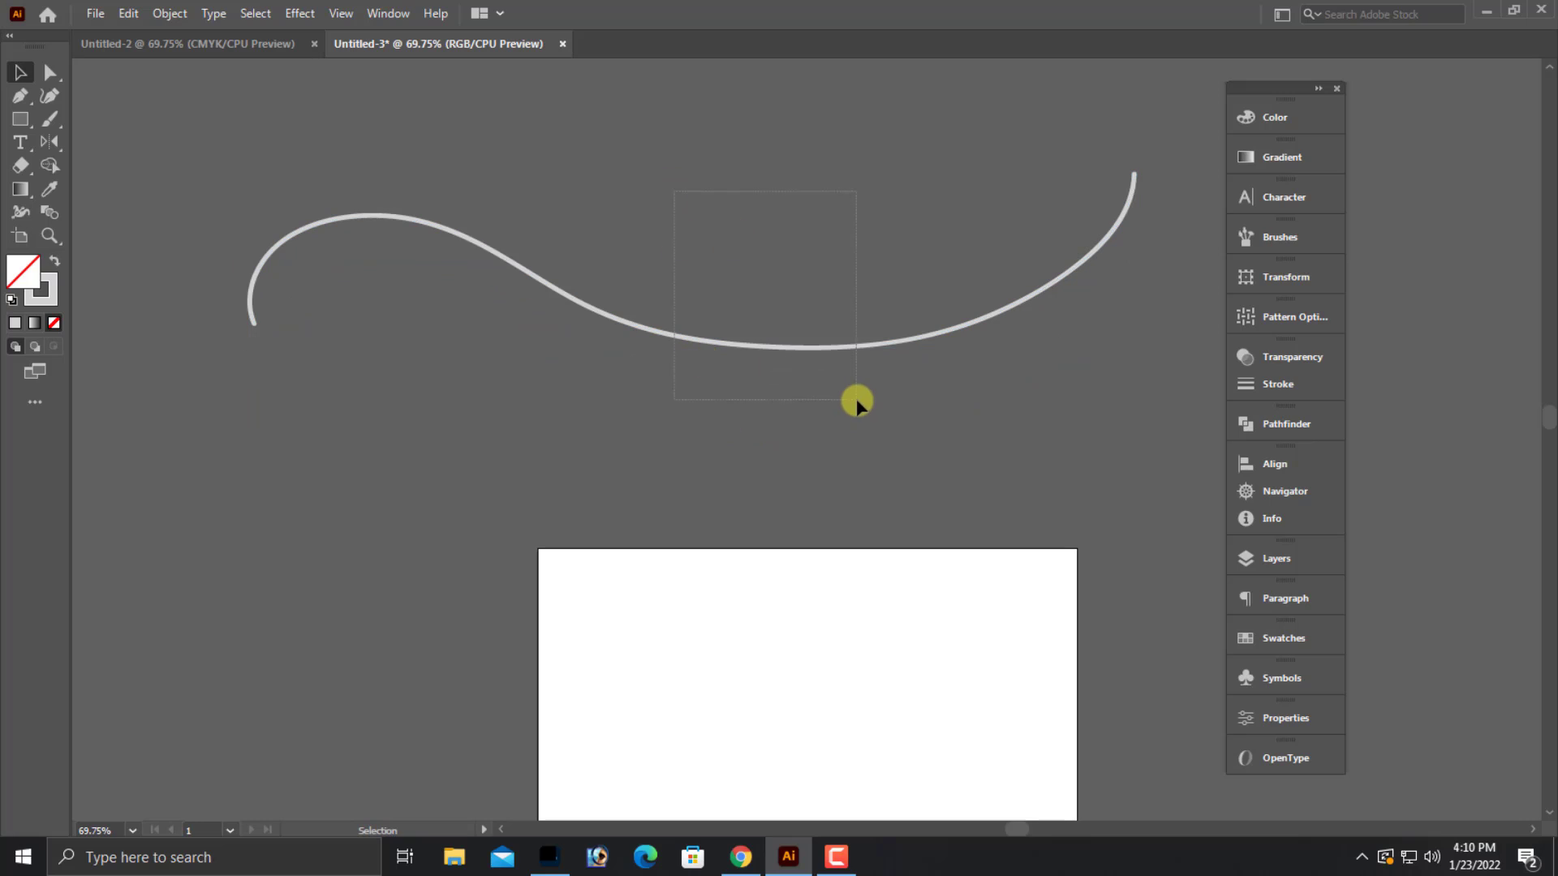
{"action": "left_click", "coordinate": [53, 266]}
{"action": "left_click", "coordinate": [54, 266]}
{"action": "scroll", "coordinate": [616, 428], "scroll_direction": "up", "scroll_amount": 1}
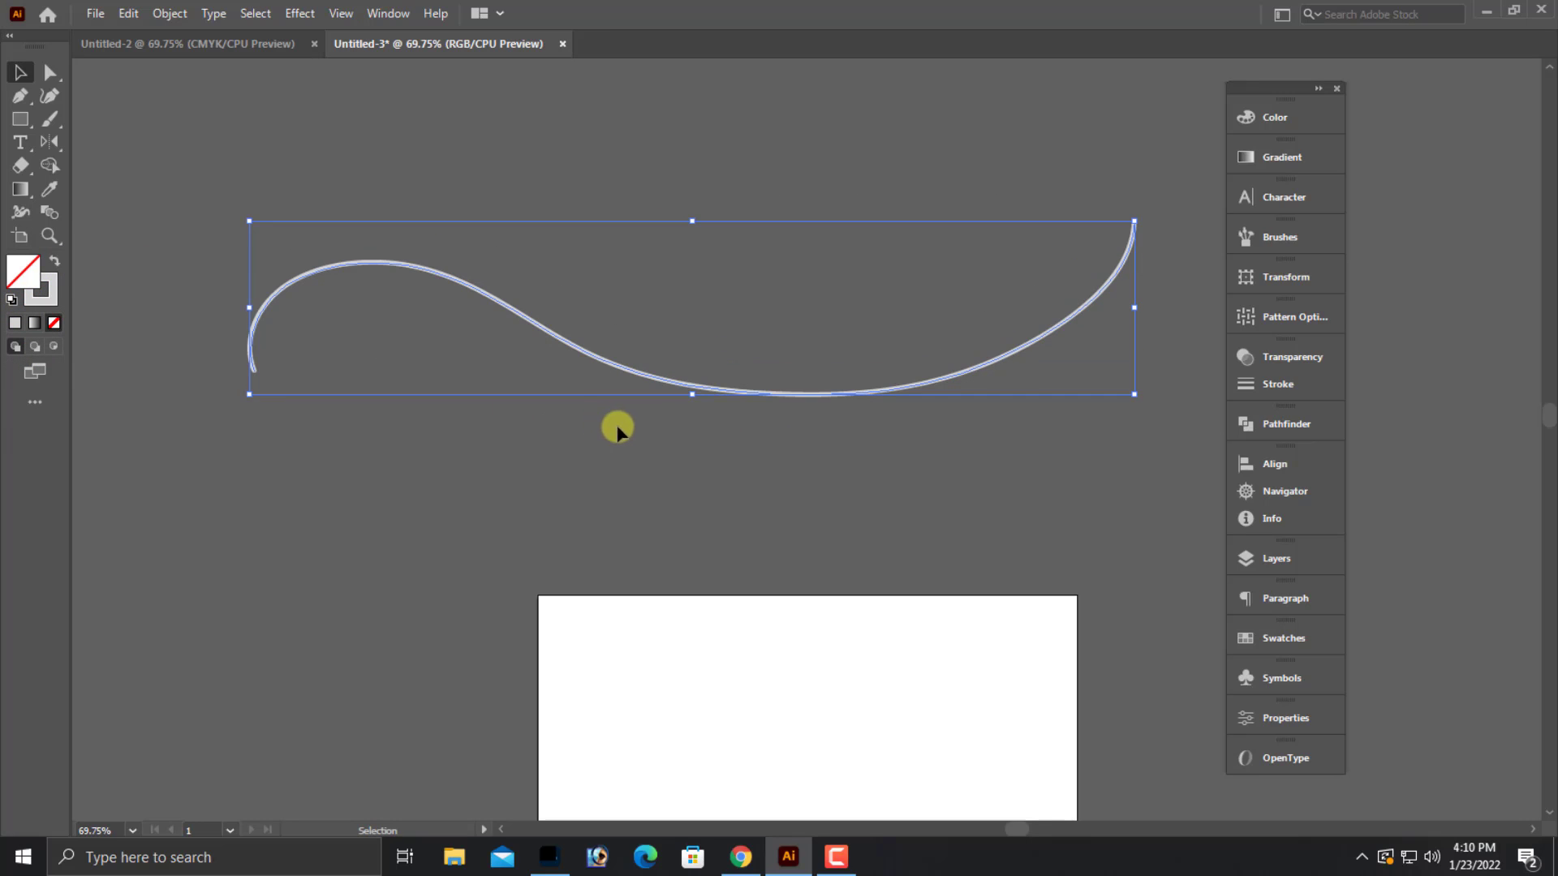
- Apply a linear gradient to the curve's stroke and remove its fill
{"action": "left_click", "coordinate": [1283, 156]}
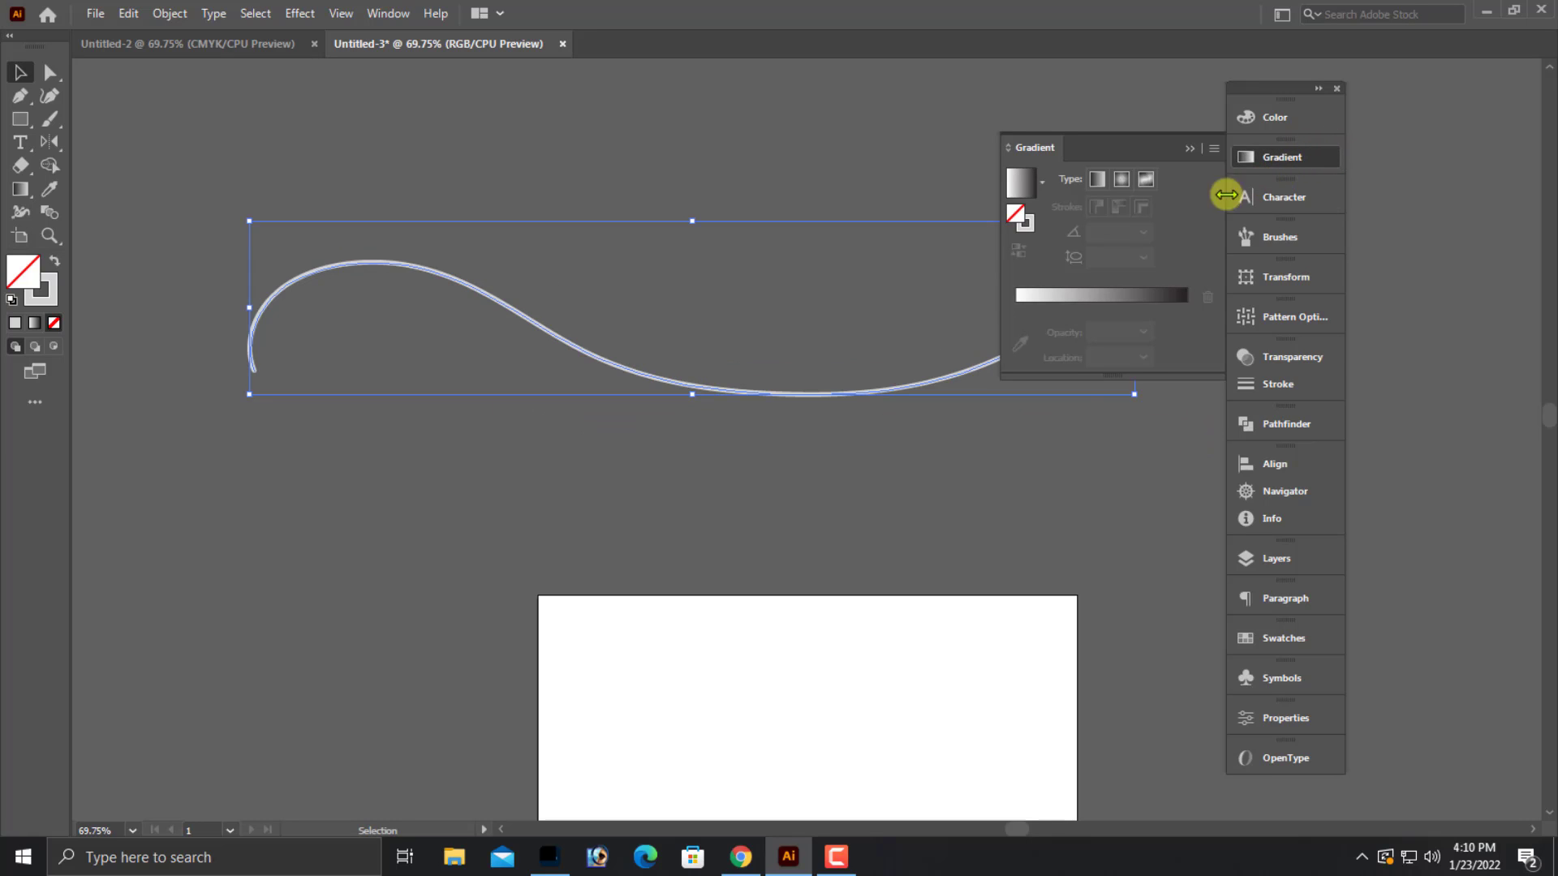
{"action": "left_click", "coordinate": [1096, 180]}
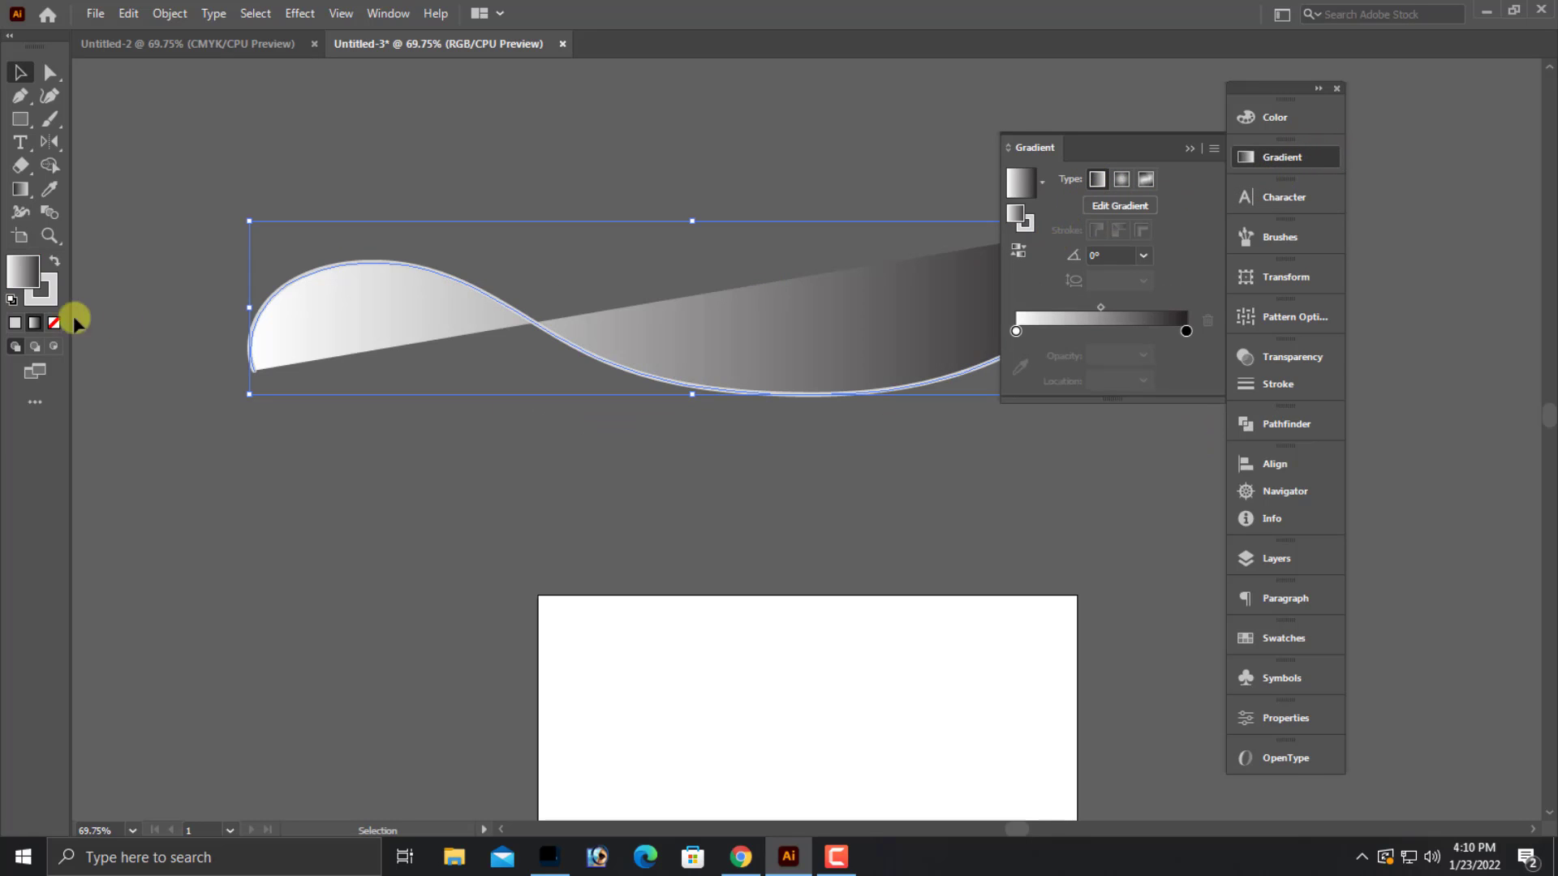
{"action": "left_click", "coordinate": [54, 261]}
{"action": "left_click", "coordinate": [53, 323]}
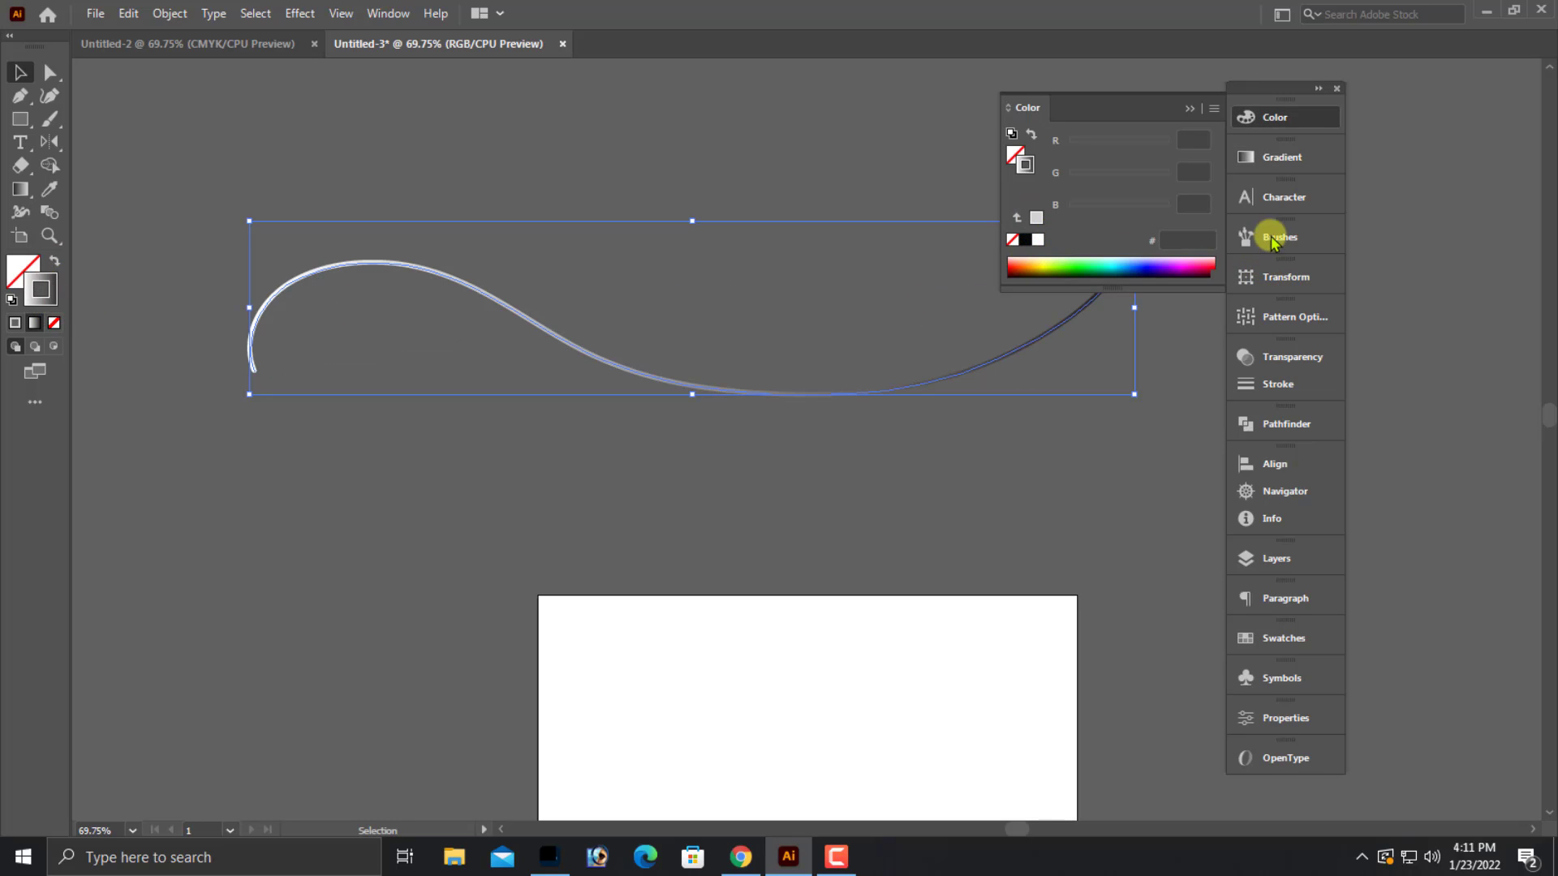
- Set the gradient's right stop to dark blue 0000D8 using RGB sliders
{"action": "left_click", "coordinate": [1282, 156]}
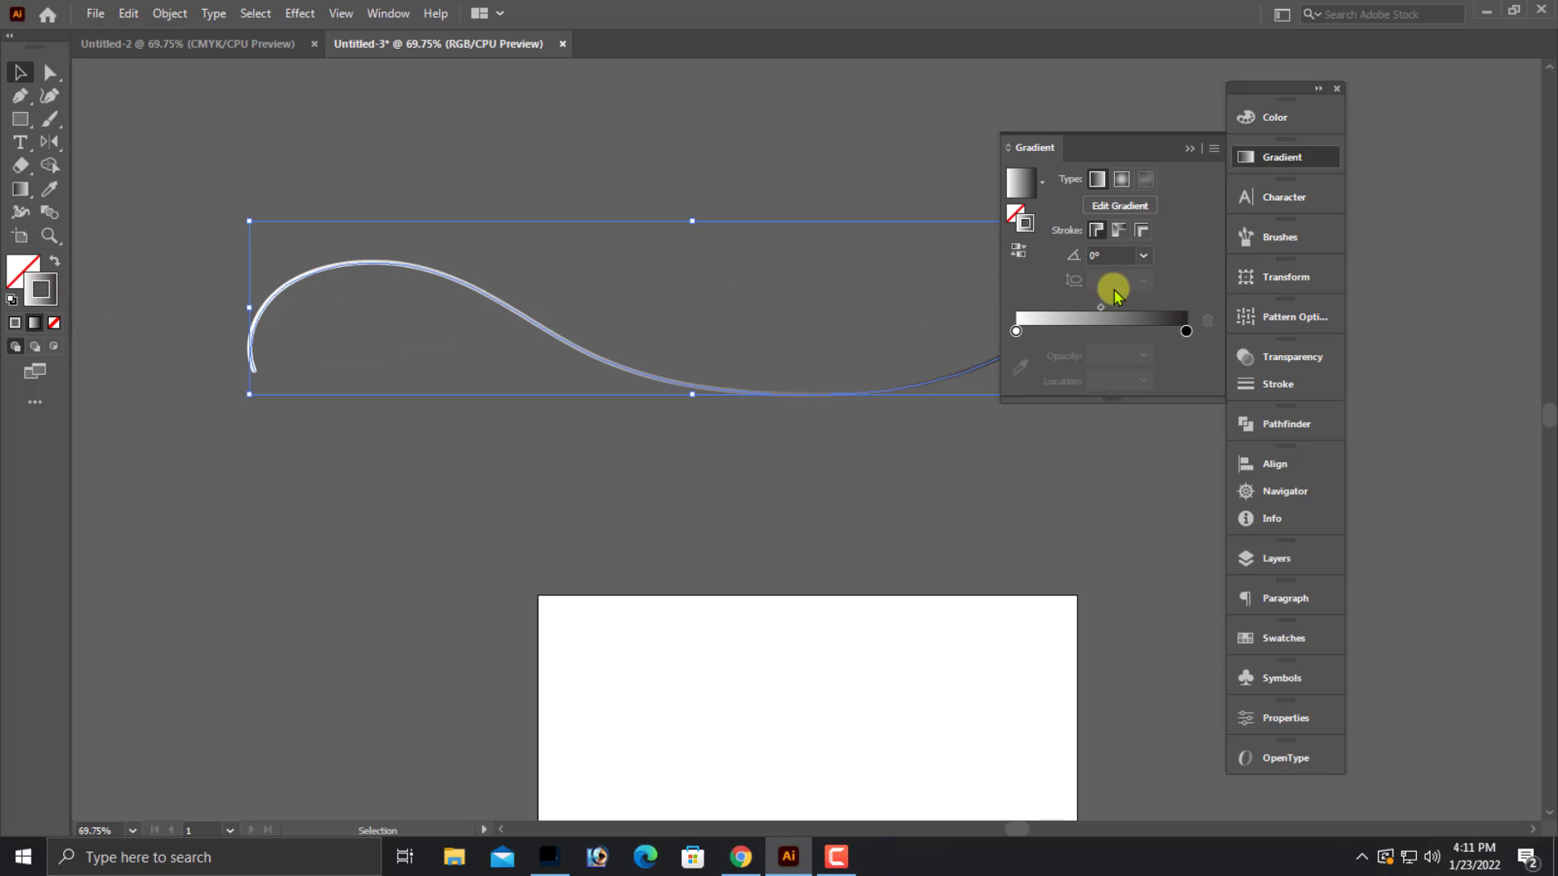
{"action": "left_click", "coordinate": [1187, 332]}
{"action": "left_click", "coordinate": [1271, 119]}
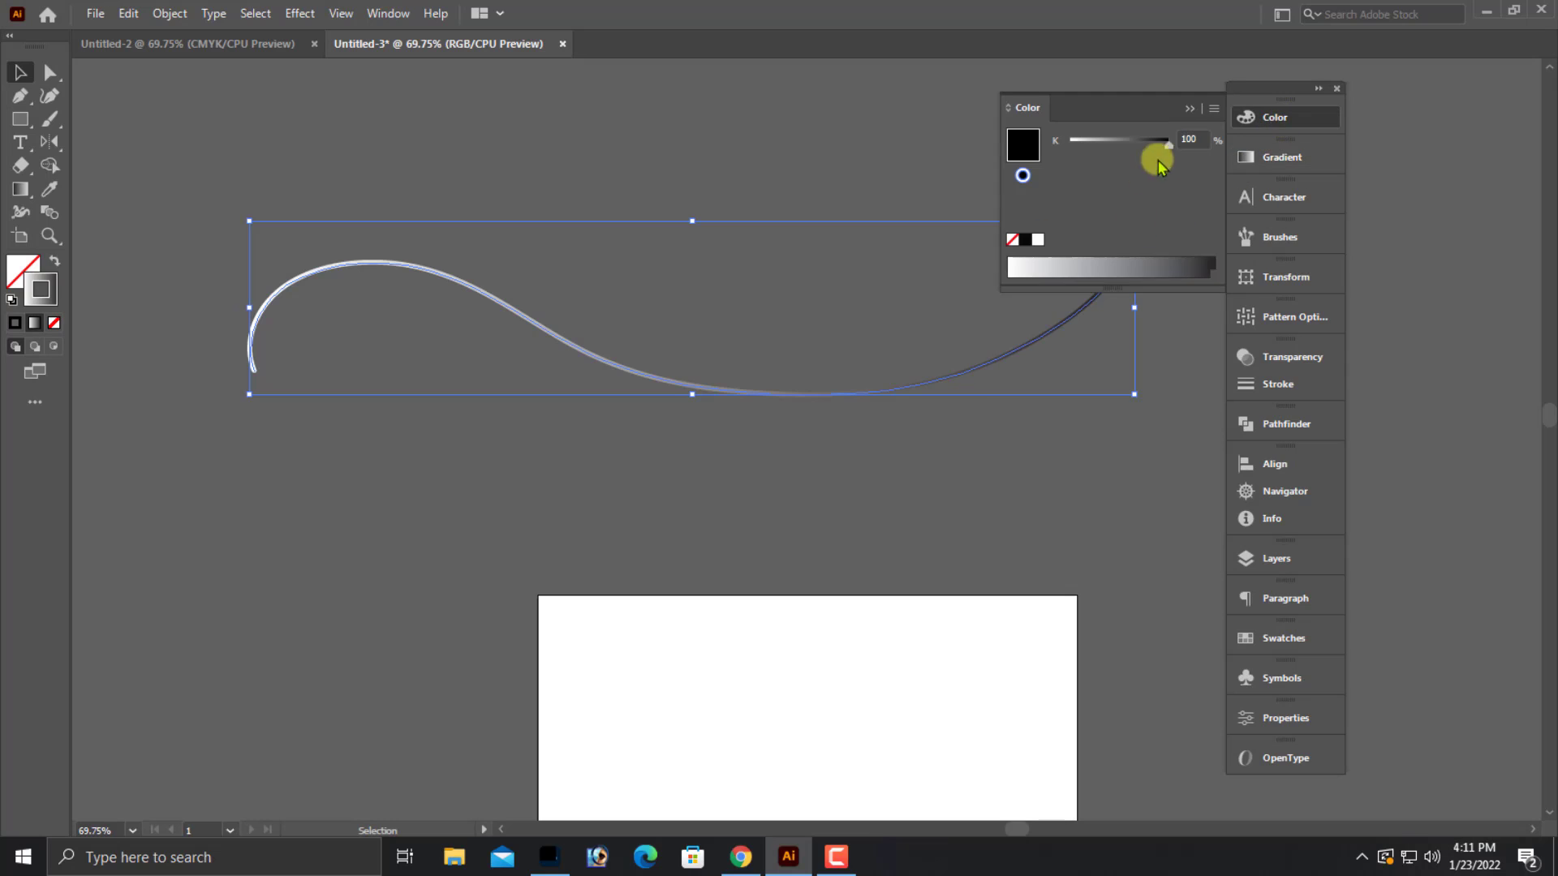
{"action": "left_click", "coordinate": [1213, 109]}
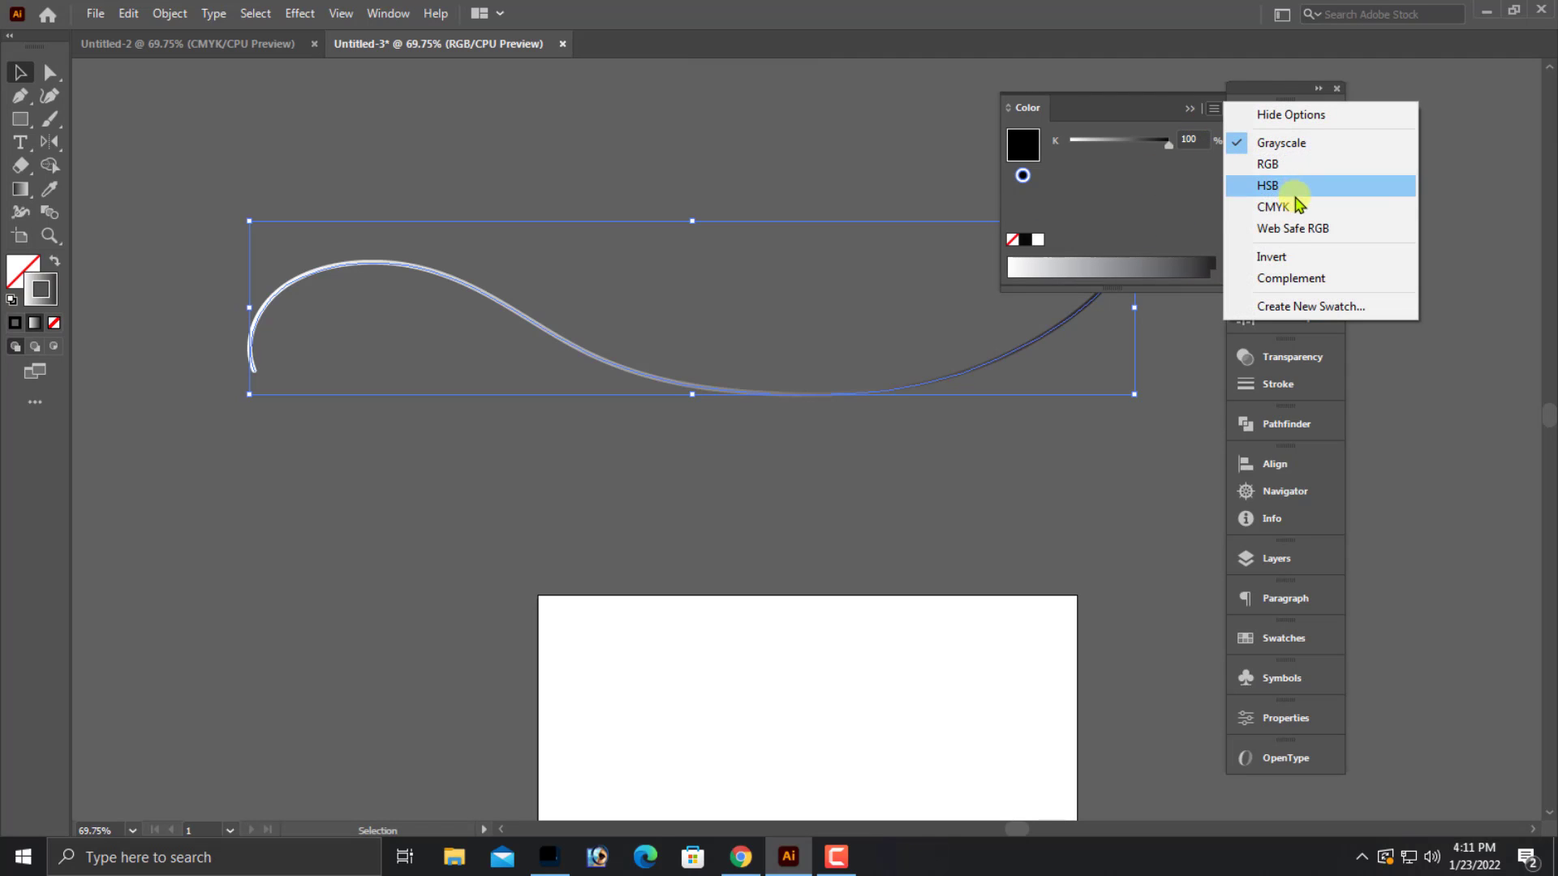
{"action": "left_click", "coordinate": [1268, 164]}
{"action": "left_click_drag", "start_coordinate": [1095, 210], "coordinate": [1131, 209]}
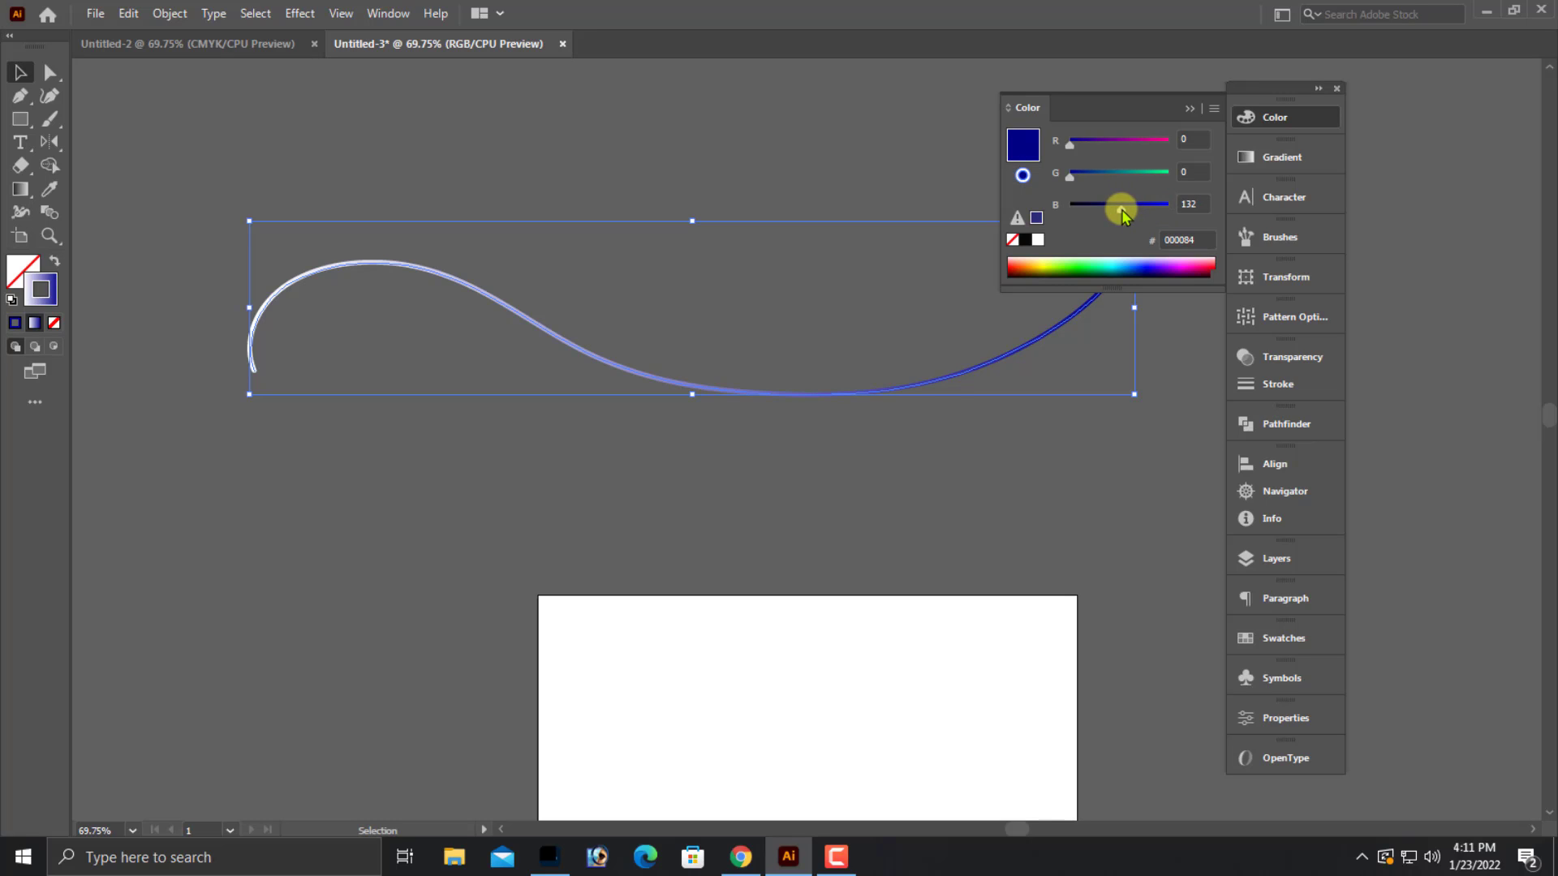
- Inspect the curve's blue end up close, then nudge the curve up slightly
{"action": "left_click", "coordinate": [678, 421]}
{"action": "scroll", "coordinate": [1147, 497], "scroll_direction": "up", "scroll_amount": 5, "text": "alt"}
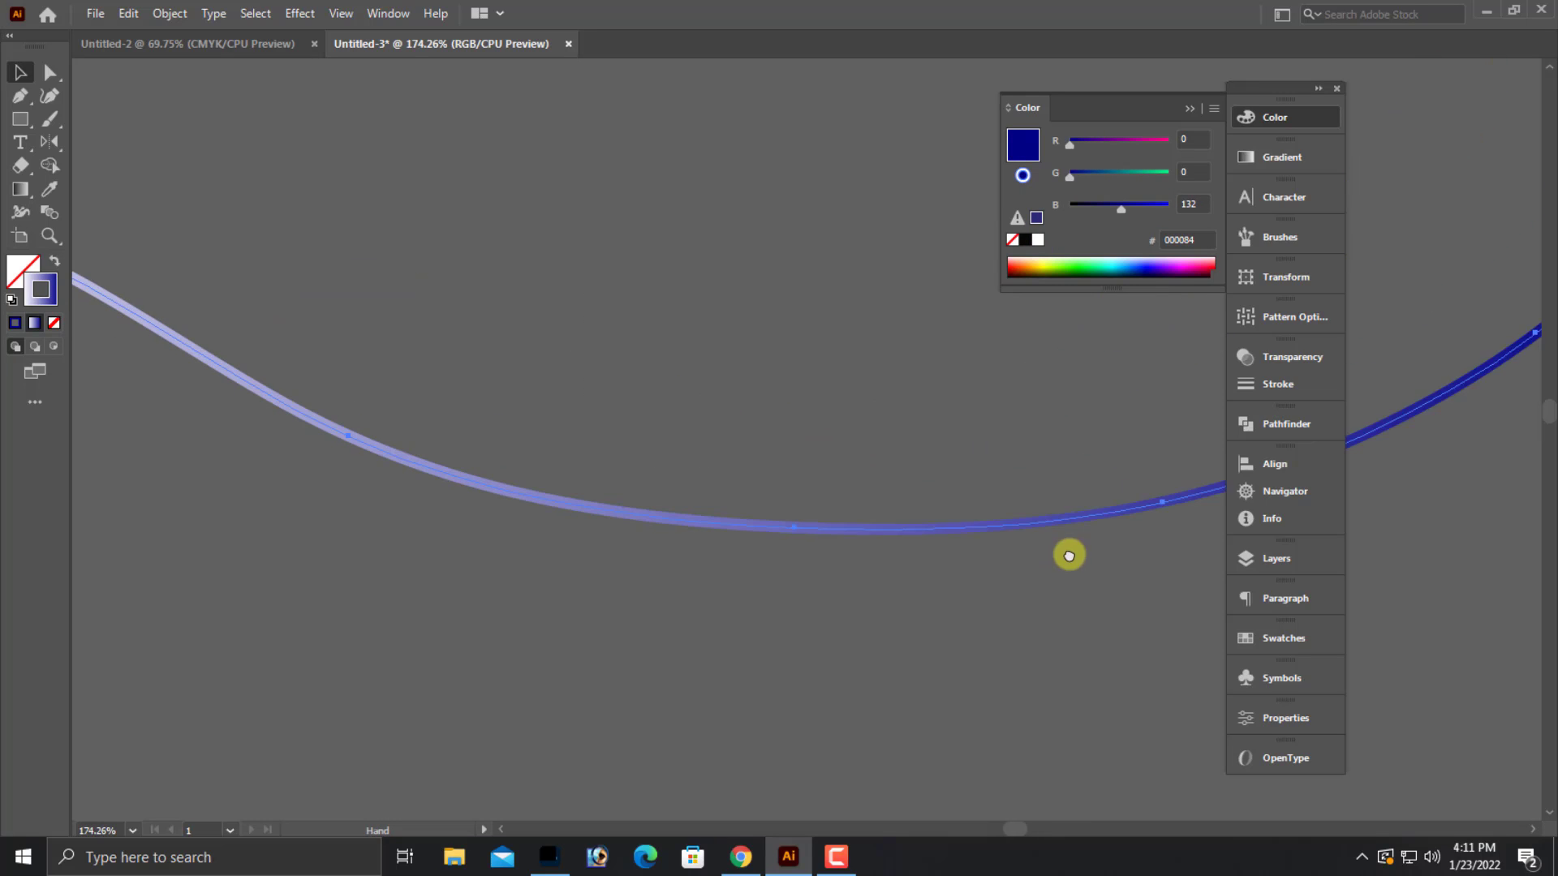
{"action": "left_click_drag", "start_coordinate": [1071, 552], "coordinate": [947, 558]}
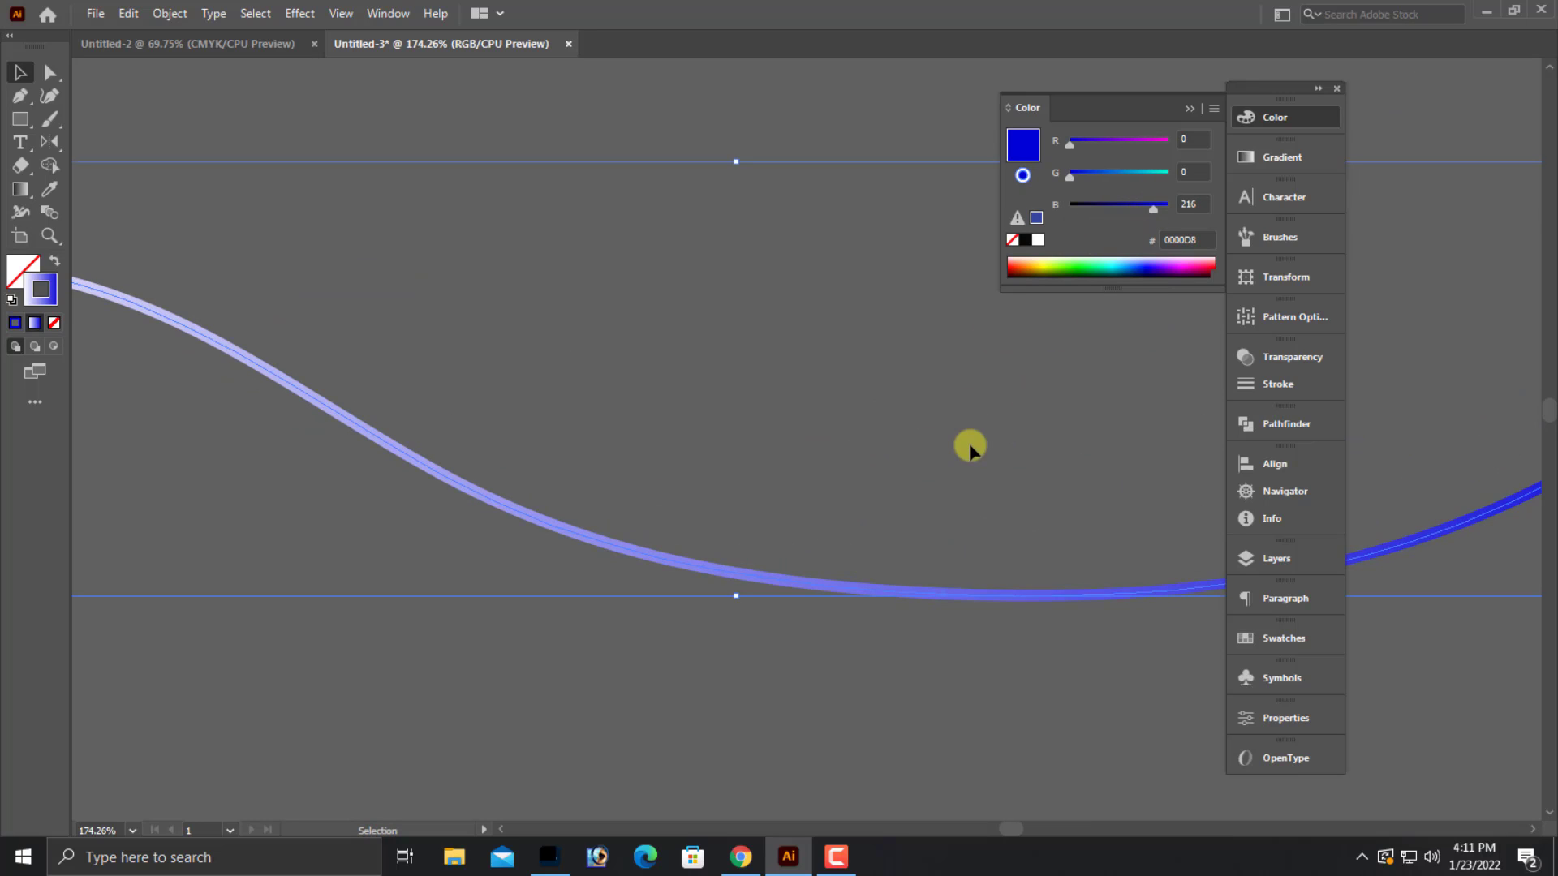
{"action": "key", "text": "ctrl+1"}
{"action": "left_click", "coordinate": [724, 381]}
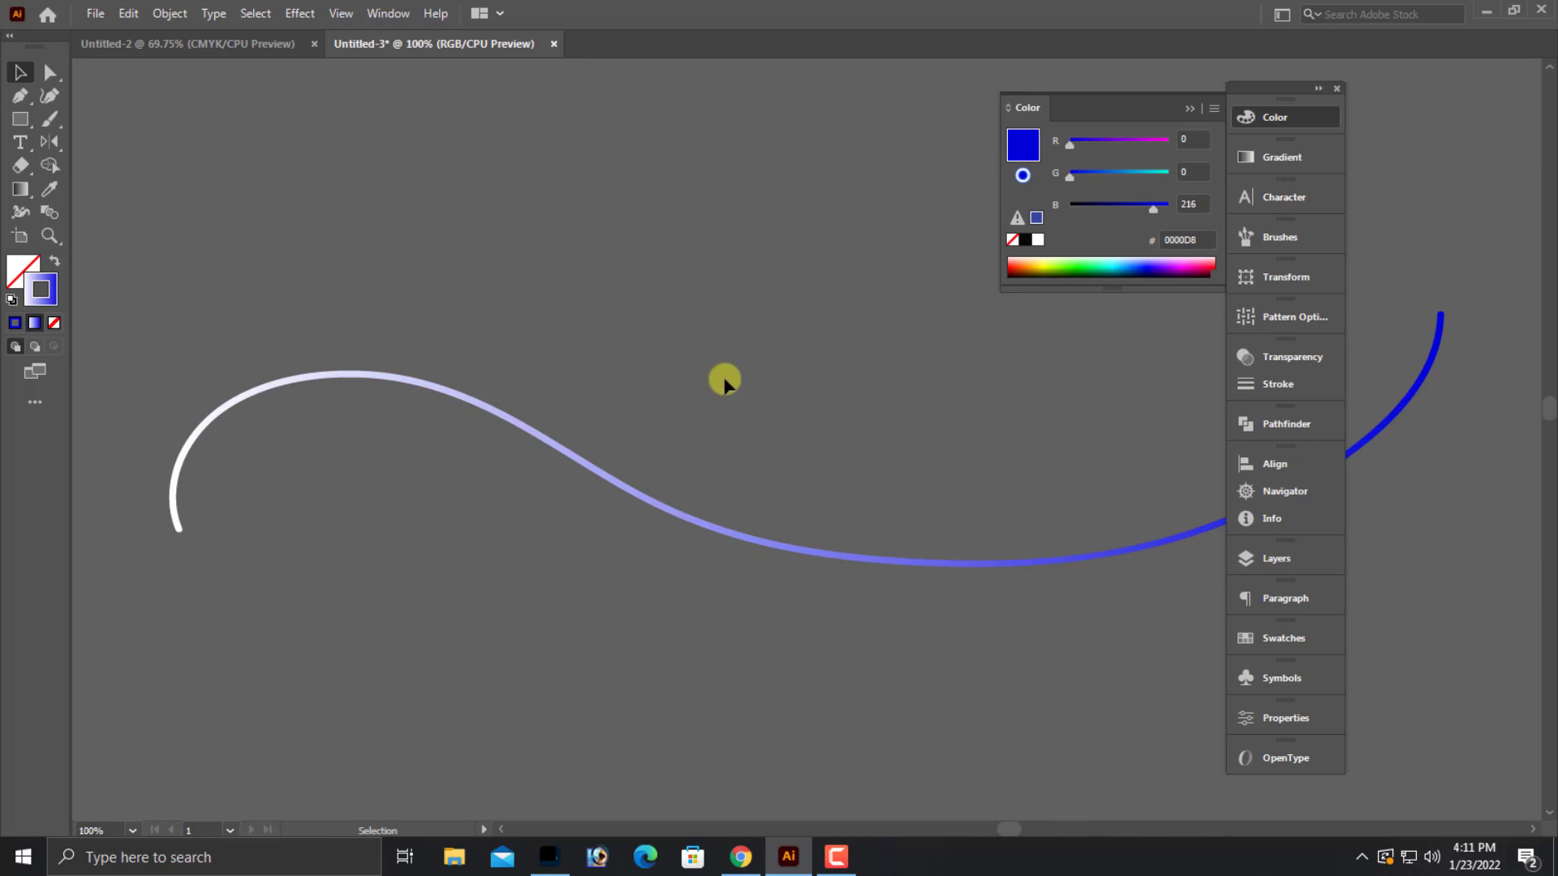
{"action": "left_click", "coordinate": [932, 565]}
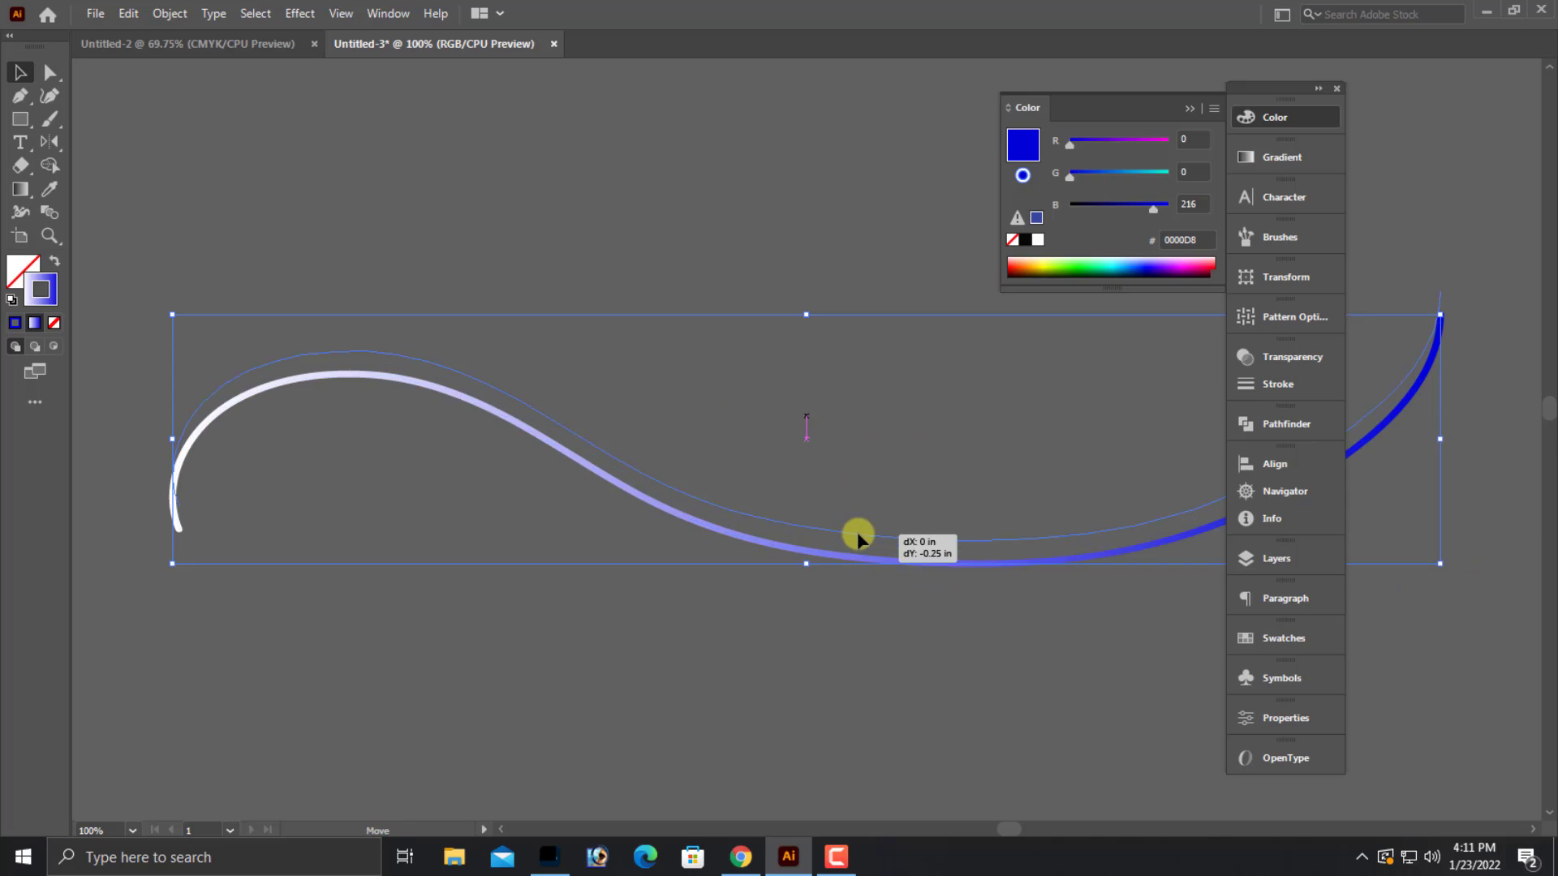
{"action": "left_click_drag", "start_coordinate": [860, 562], "coordinate": [859, 538]}
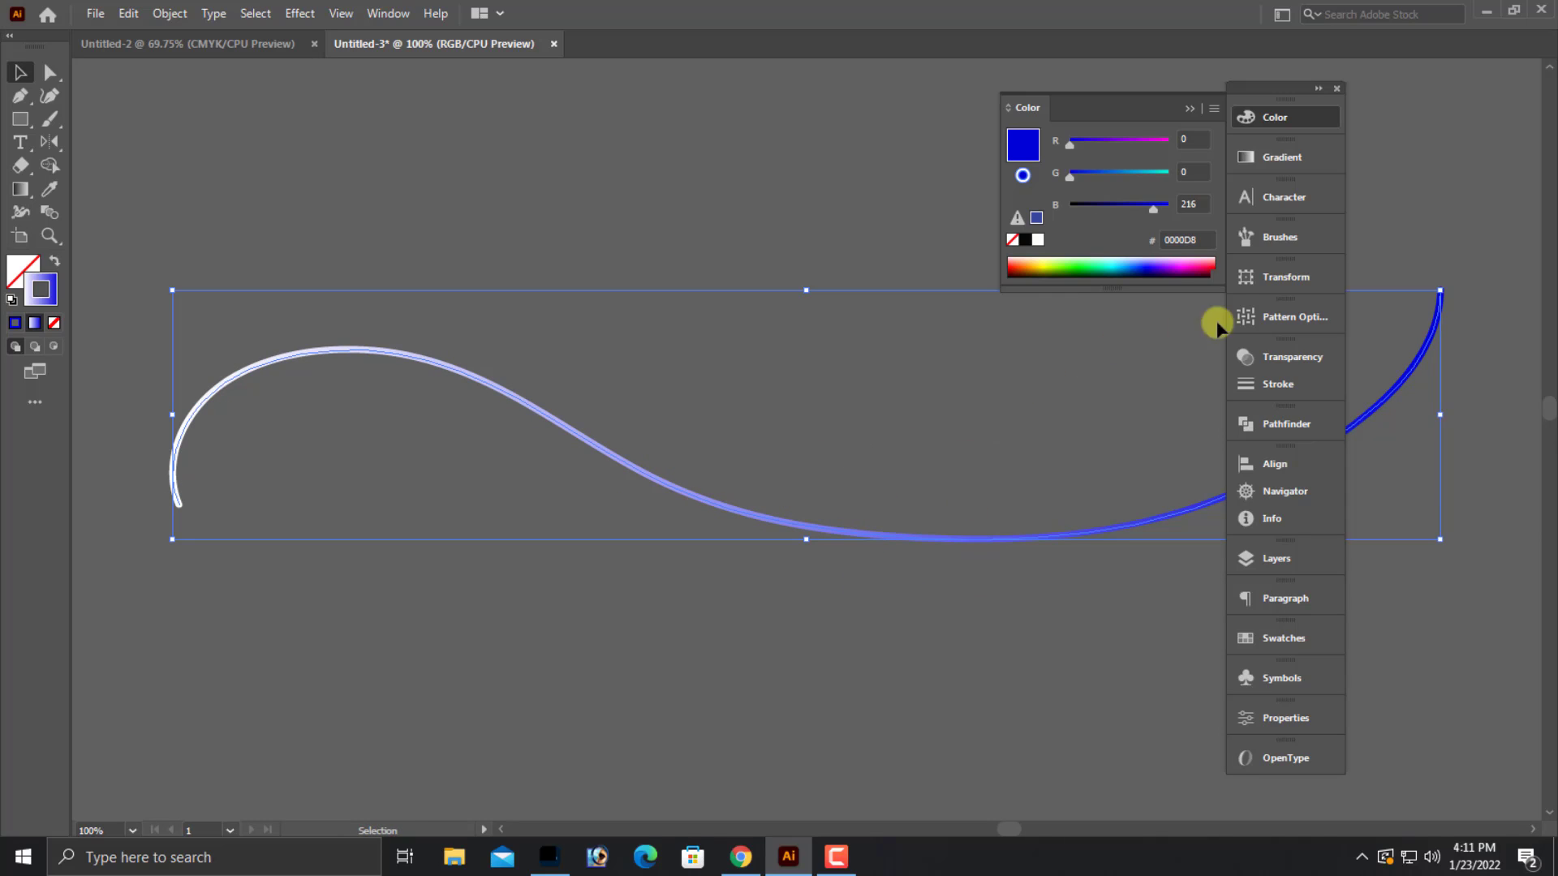
{"action": "left_click", "coordinate": [1282, 157]}
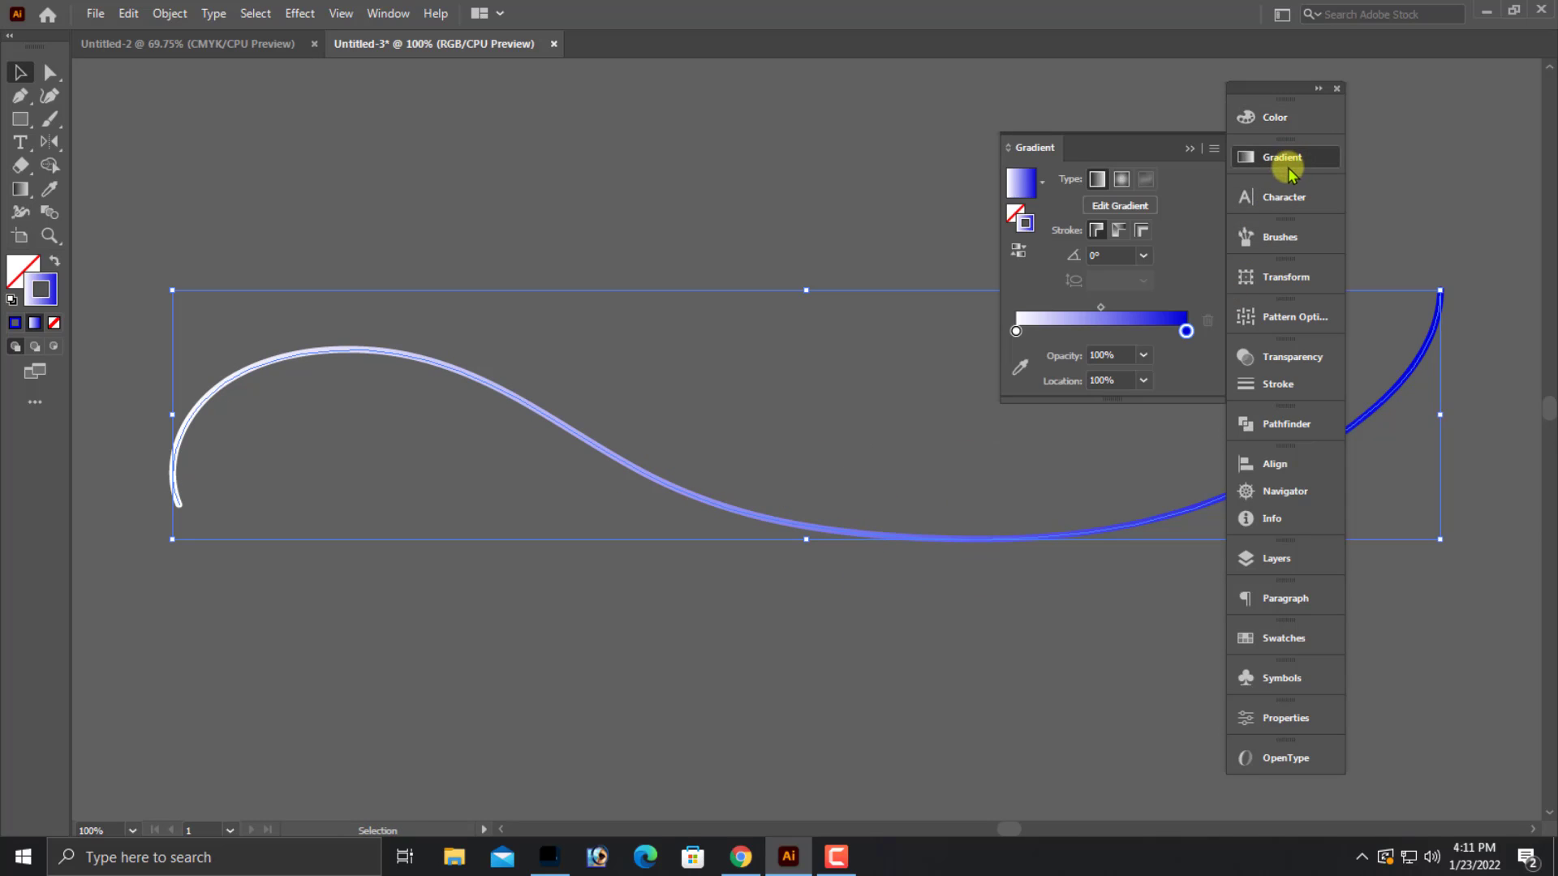
- Set the gradient curve's stroke weight to 4 pt, making a thick white-to-blue band
{"action": "left_click", "coordinate": [1186, 151]}
{"action": "left_click", "coordinate": [1278, 384]}
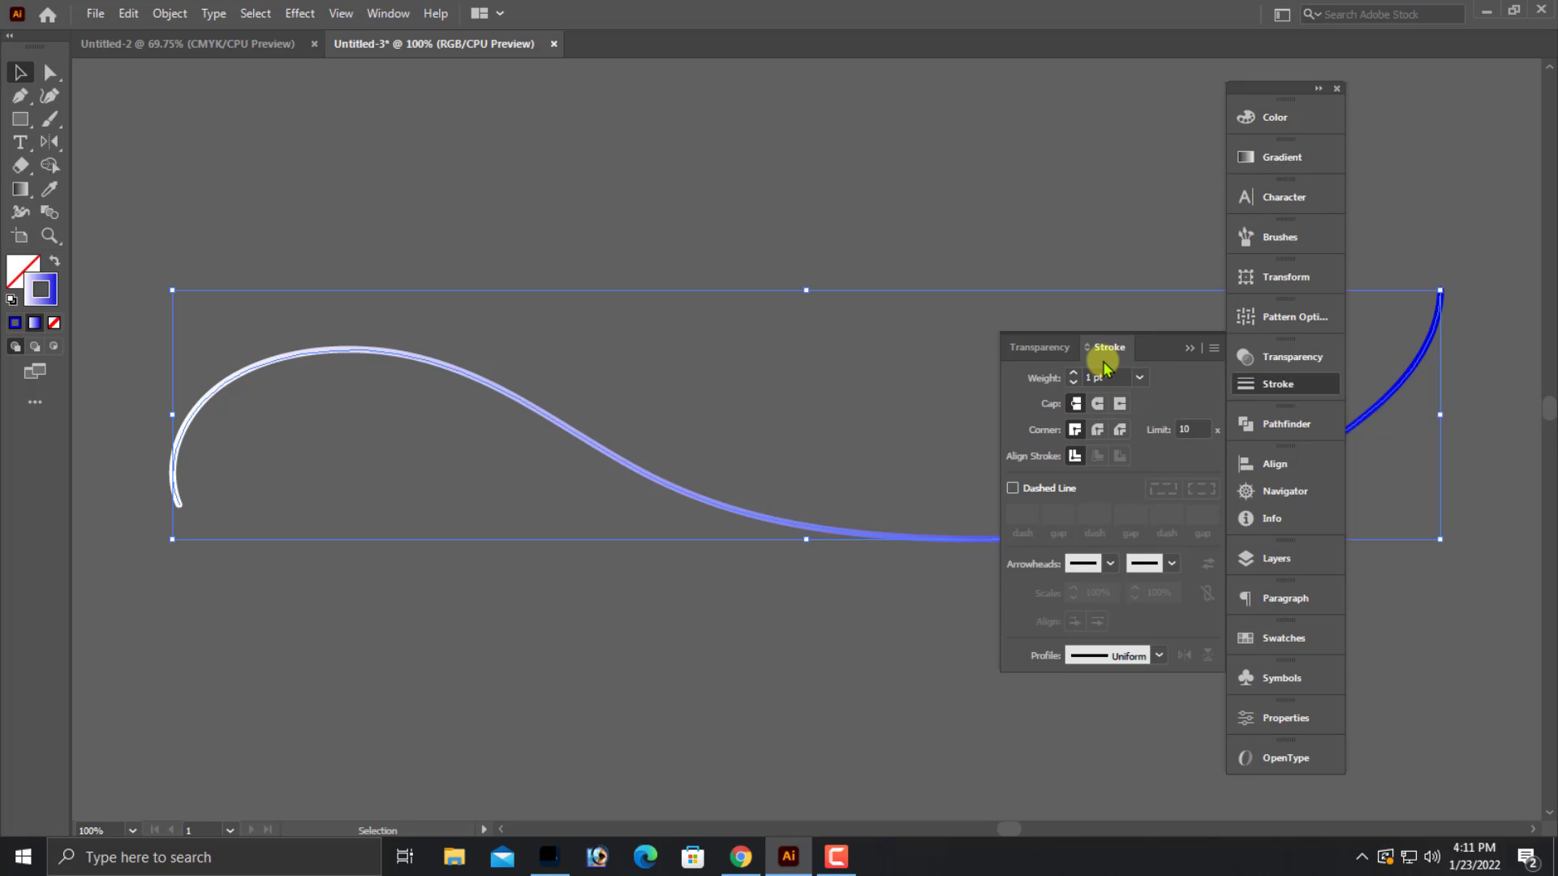
{"action": "double_click", "coordinate": [1114, 378]}
{"action": "type", "text": "30"}
{"action": "key", "text": "Return"}
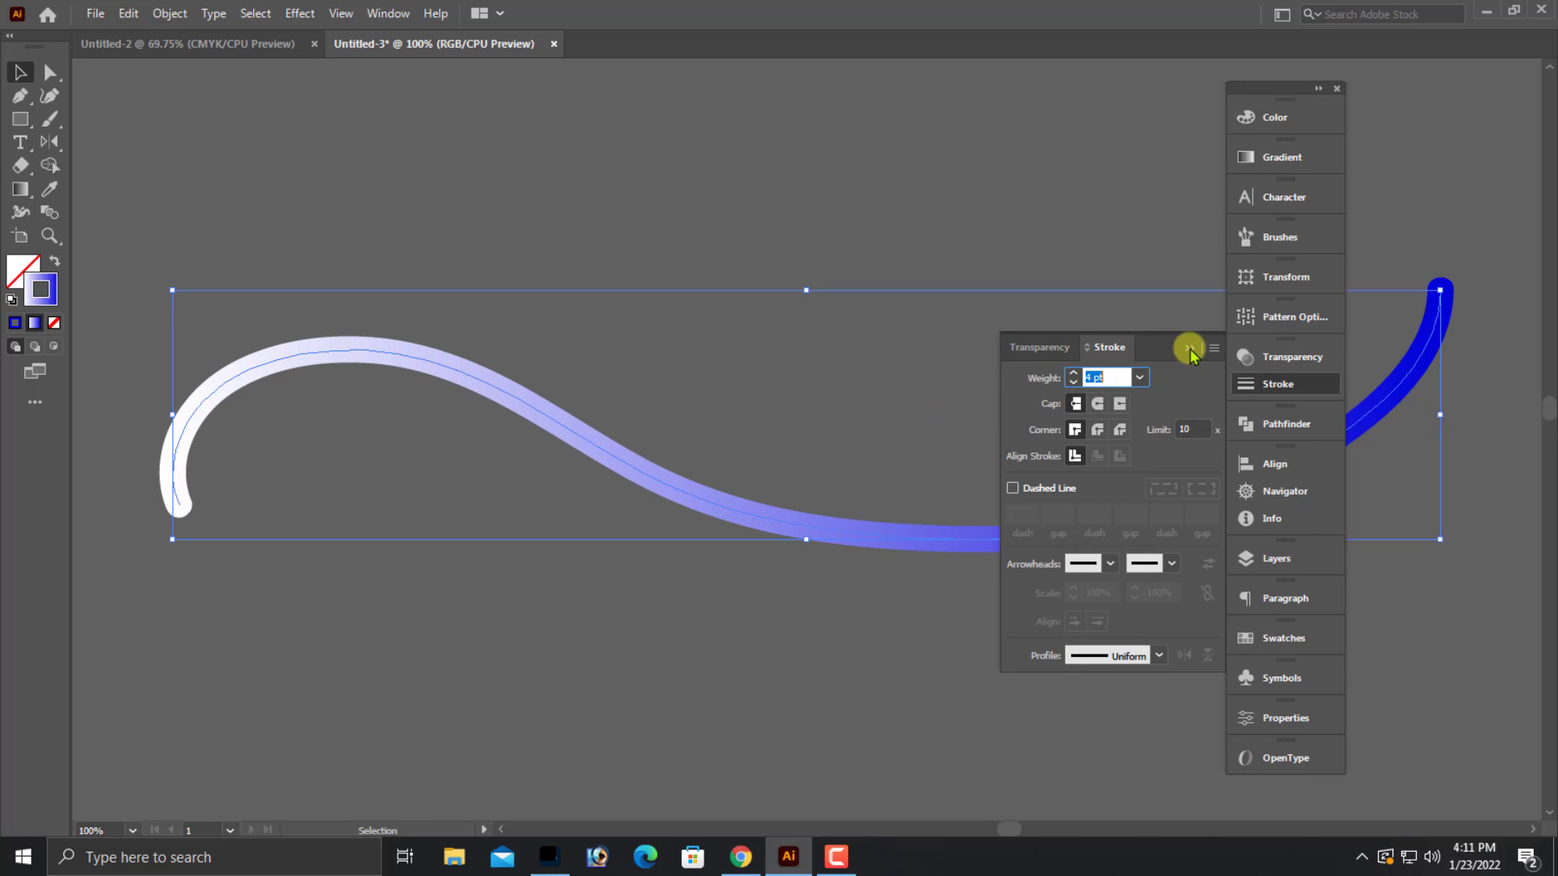
{"action": "left_click", "coordinate": [1189, 347]}
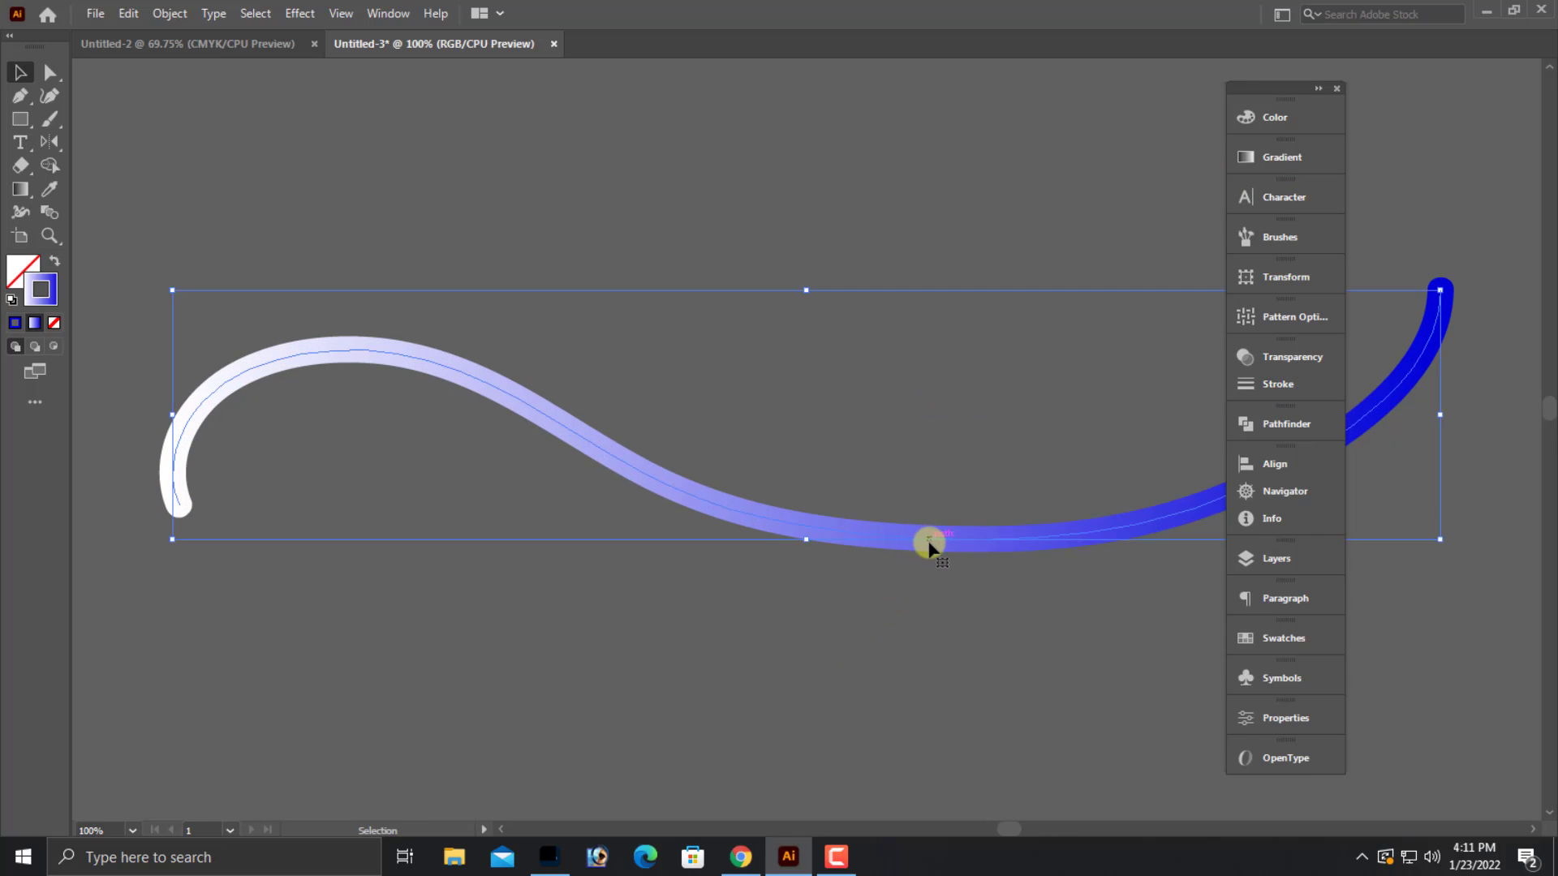
{"action": "left_click", "coordinate": [938, 352]}
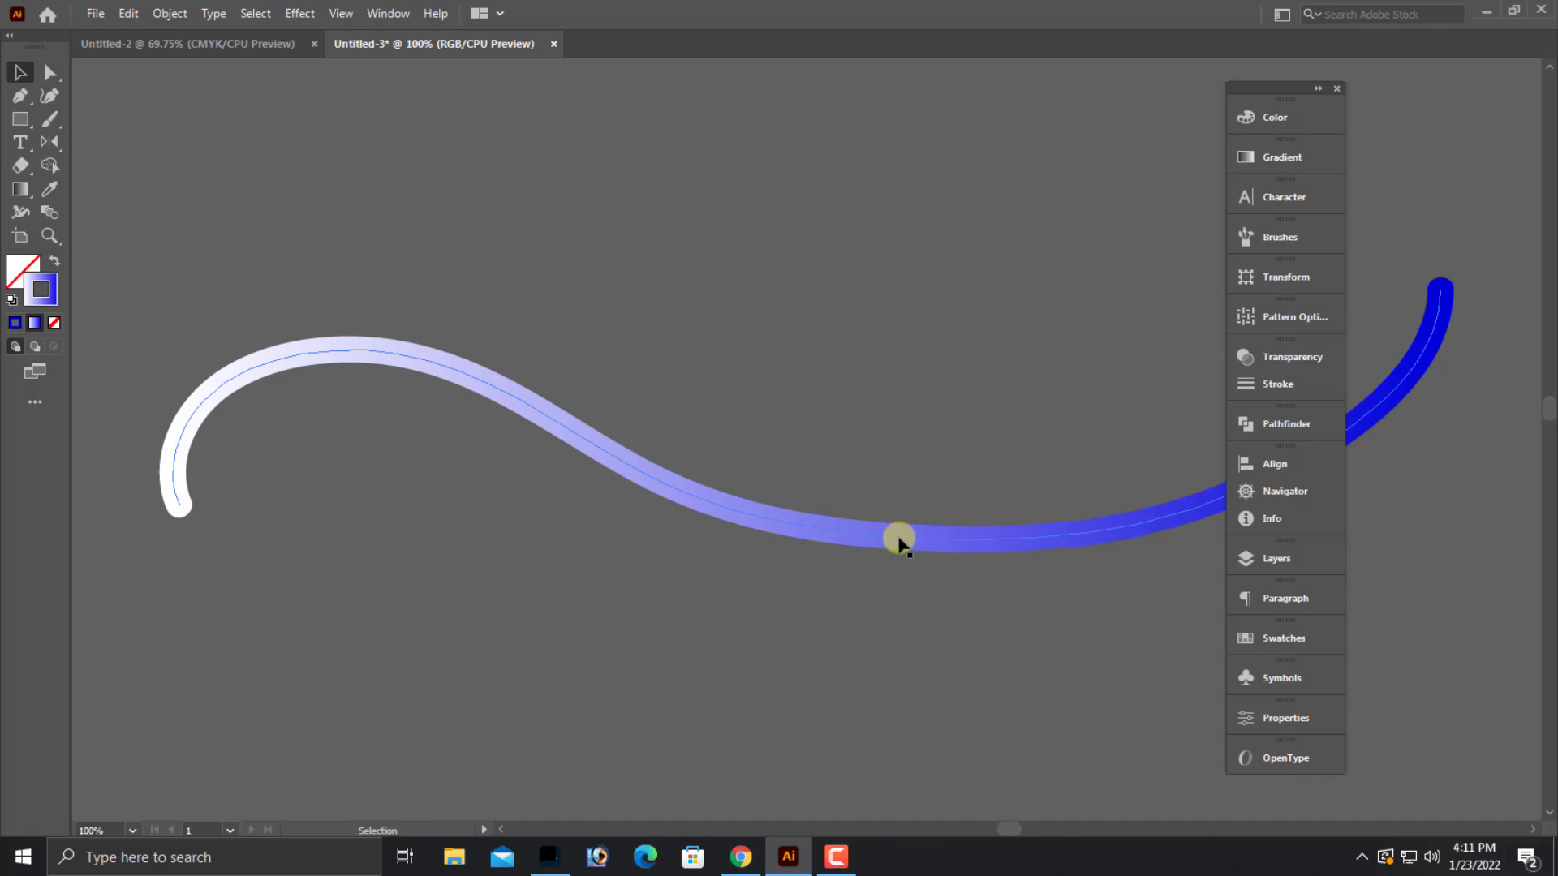
{"action": "left_click", "coordinate": [899, 539]}
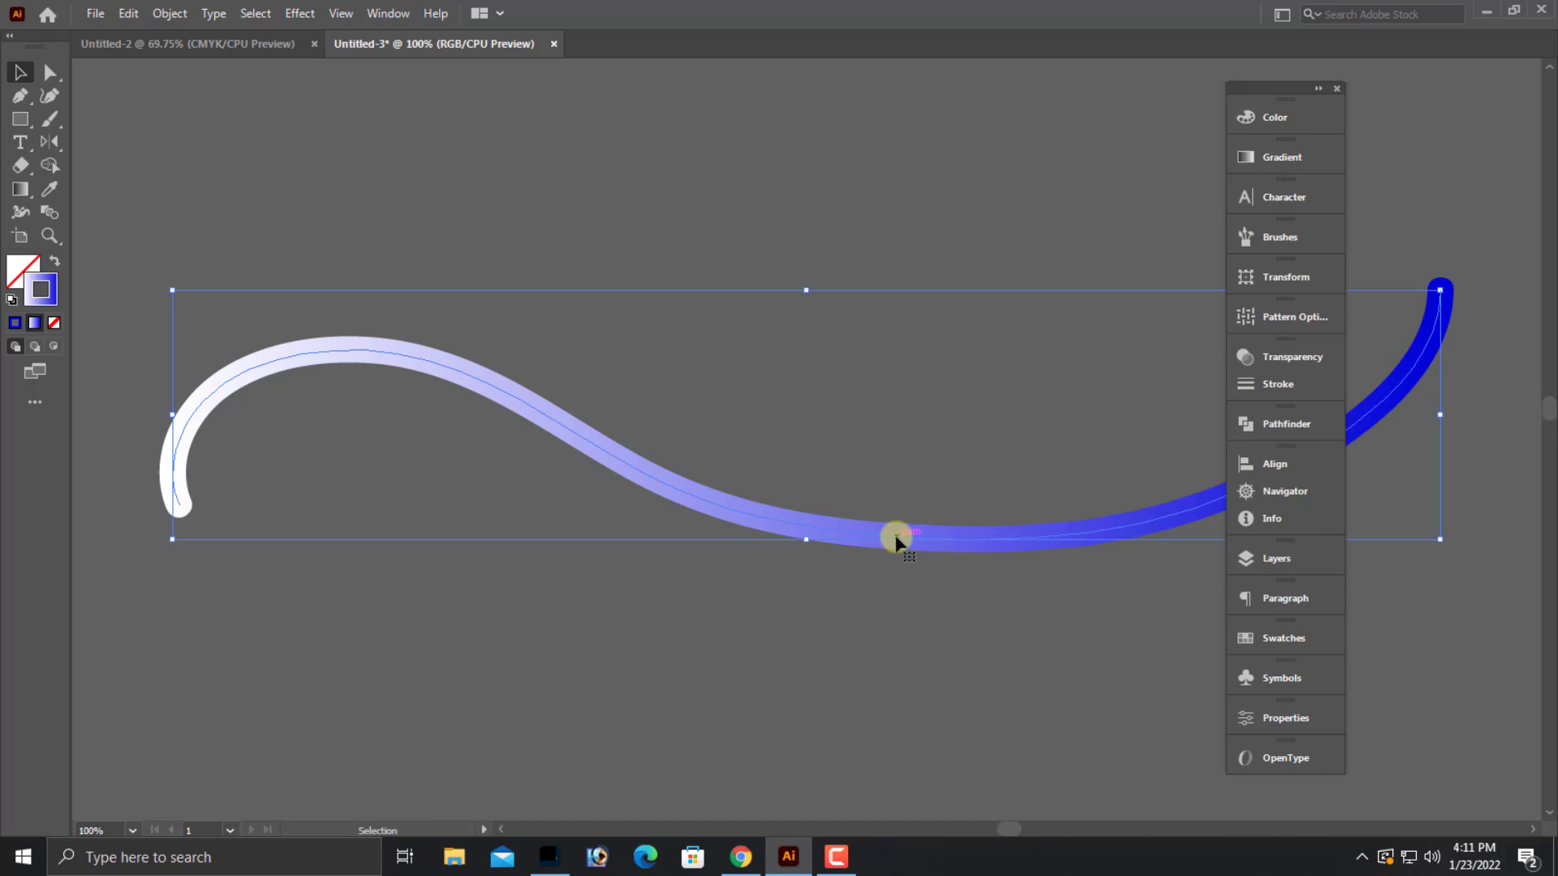
- Copy the thick curve and paste a copy in front of it
{"action": "left_click", "coordinate": [167, 14]}
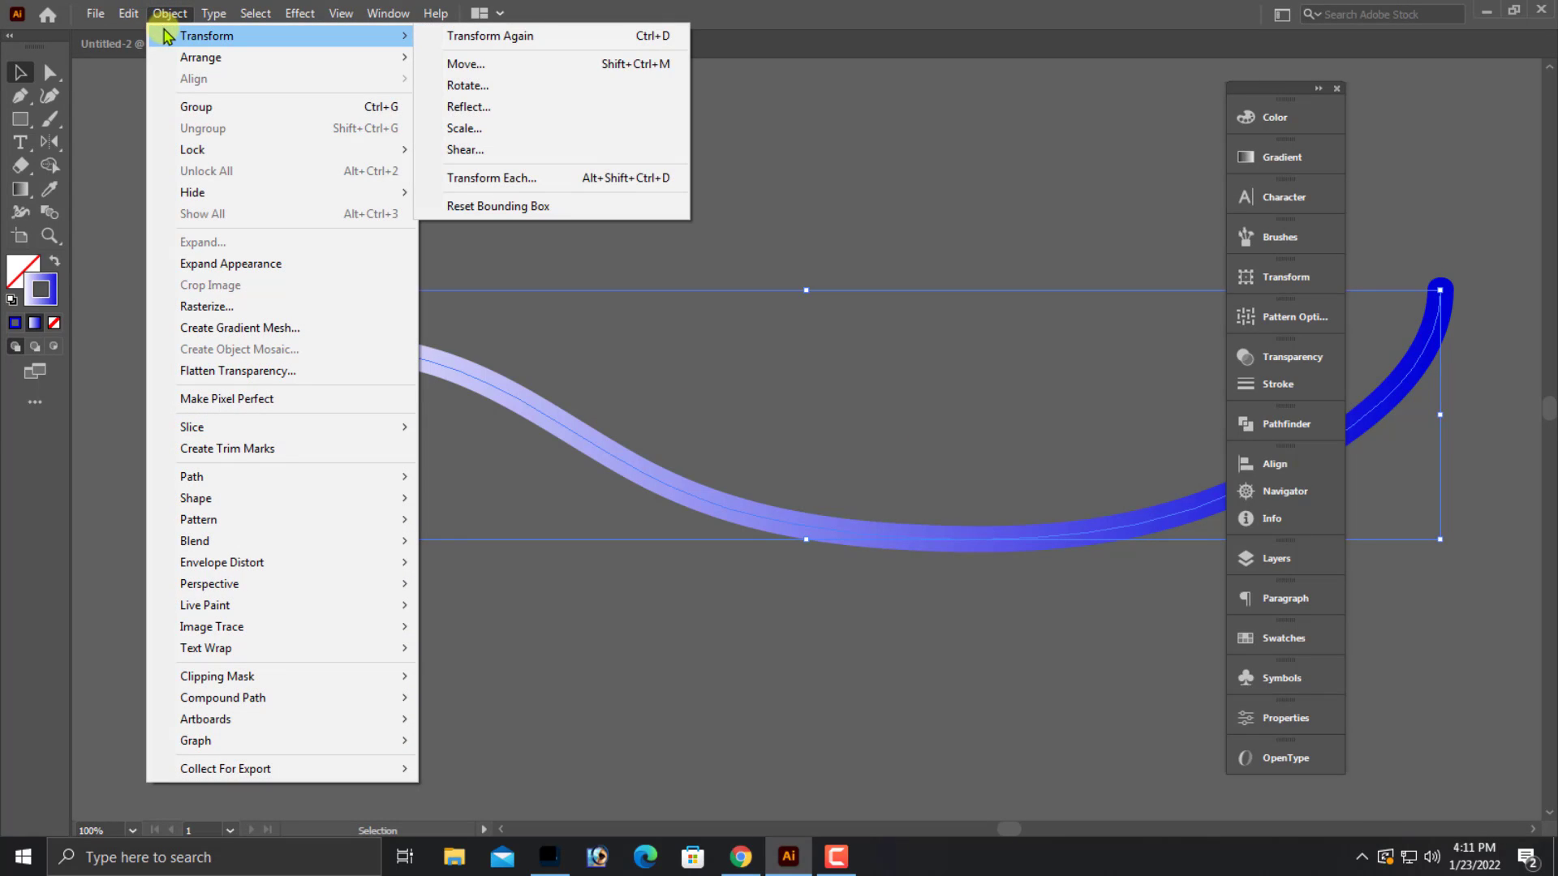
{"action": "mouse_move", "coordinate": [129, 13]}
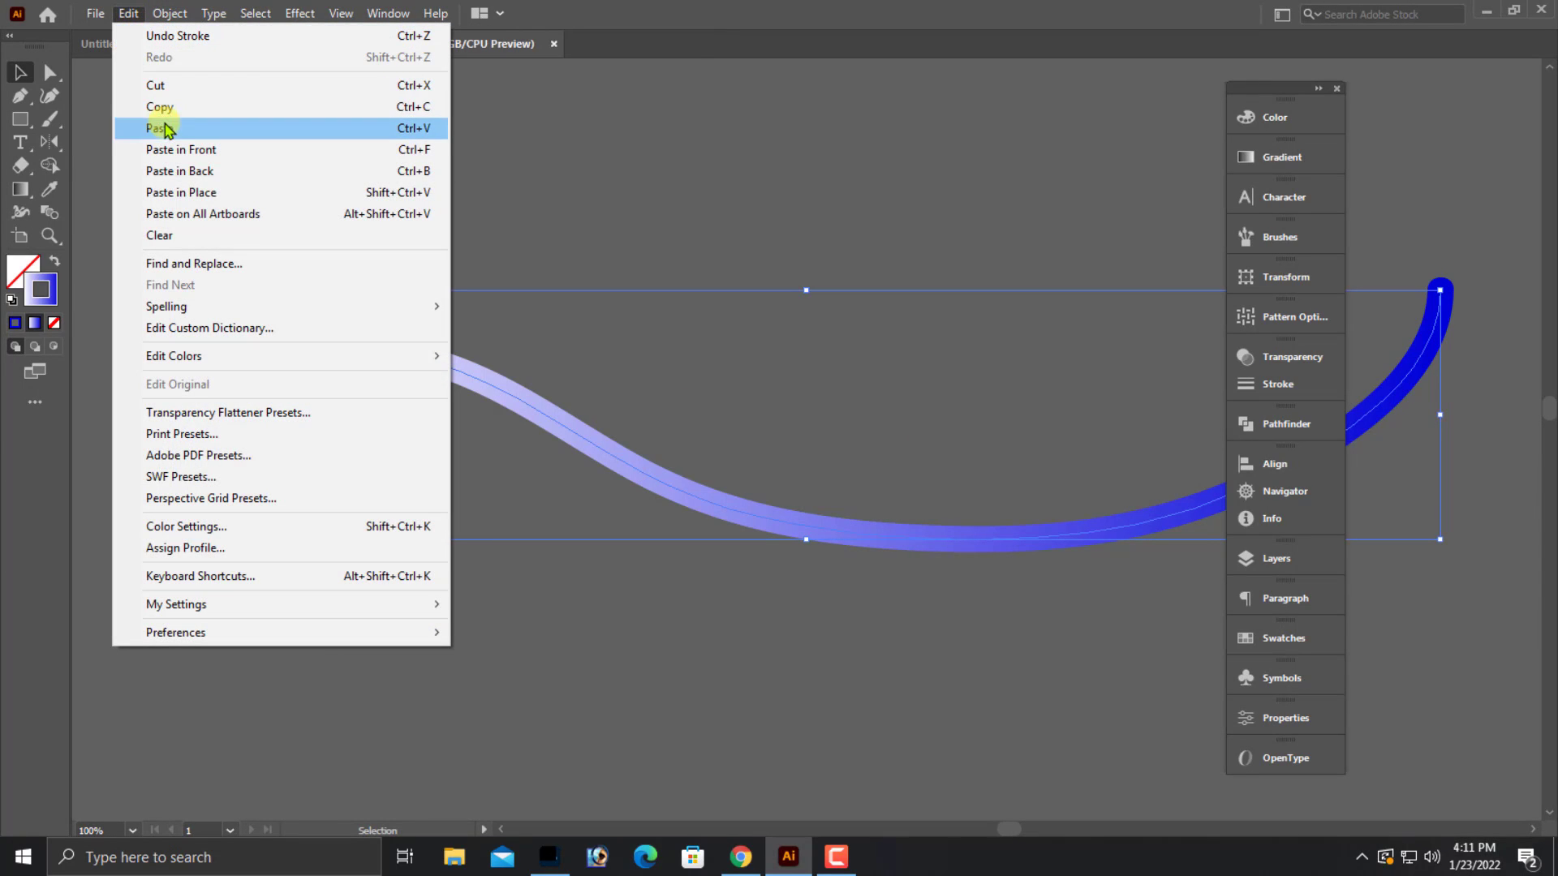
{"action": "left_click", "coordinate": [162, 108]}
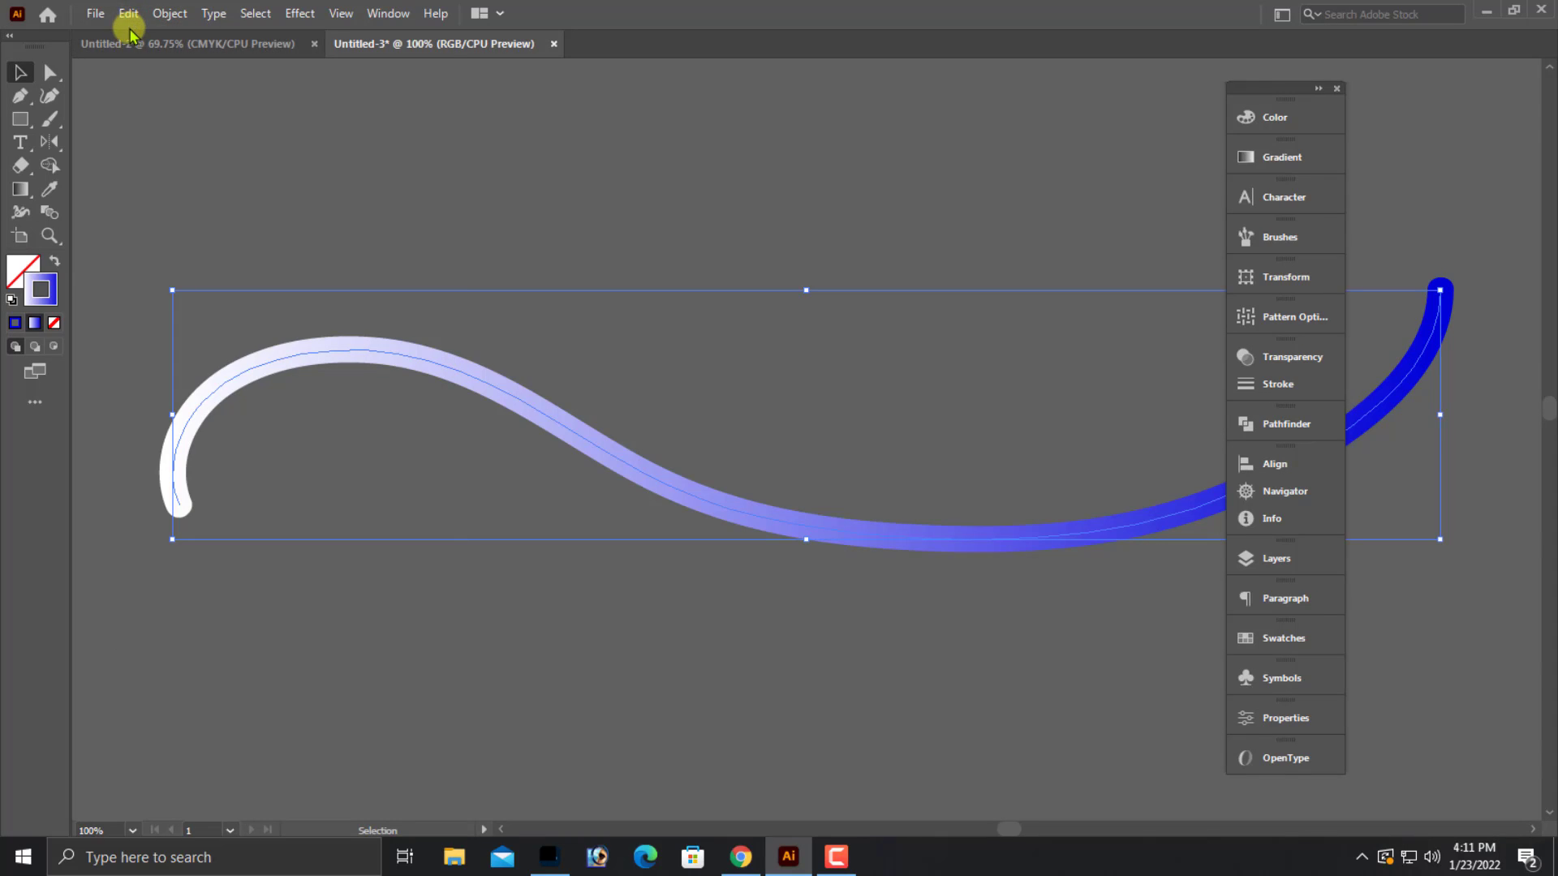
{"action": "left_click", "coordinate": [128, 14]}
{"action": "left_click", "coordinate": [198, 153]}
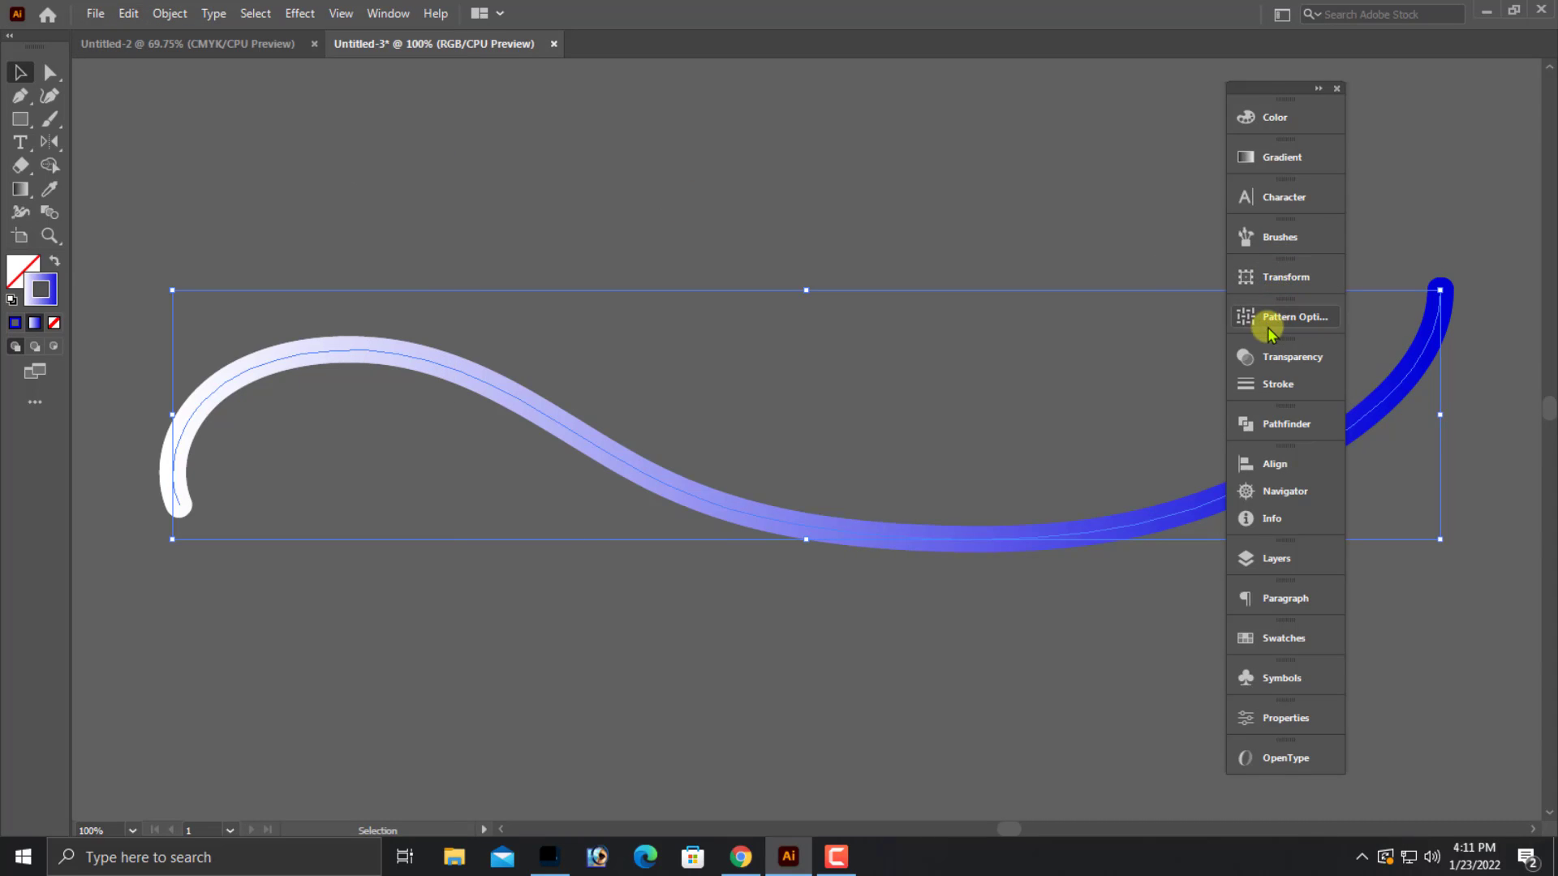
- Check the front copy's stroke weight, leaving it at 1 pt
{"action": "left_click", "coordinate": [1289, 386]}
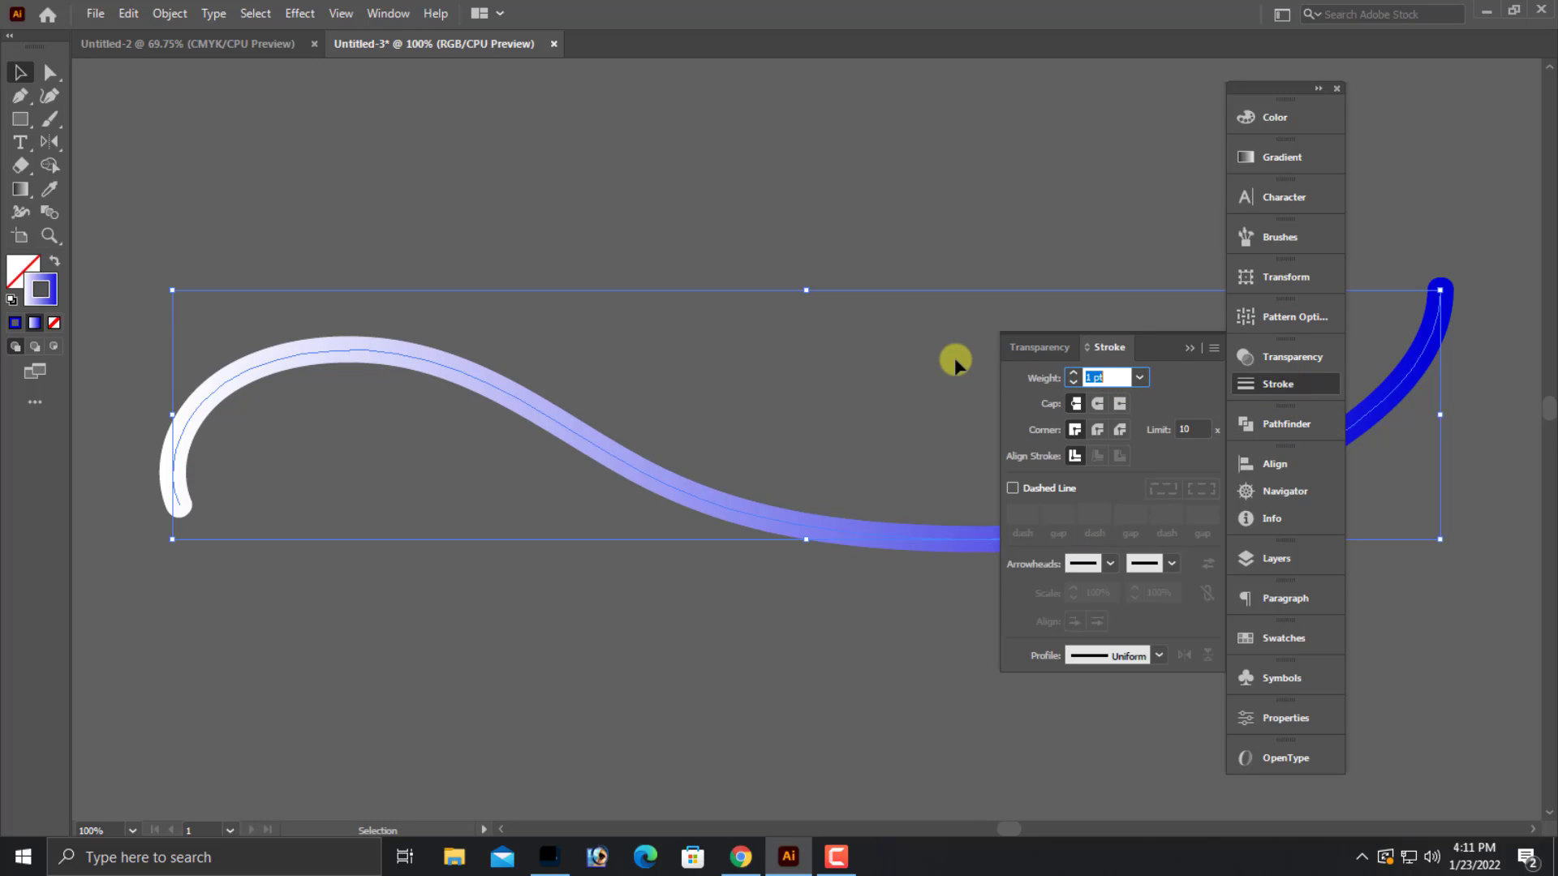
{"action": "key", "text": "Down"}
{"action": "key", "text": "Up"}
{"action": "left_click", "coordinate": [1190, 347]}
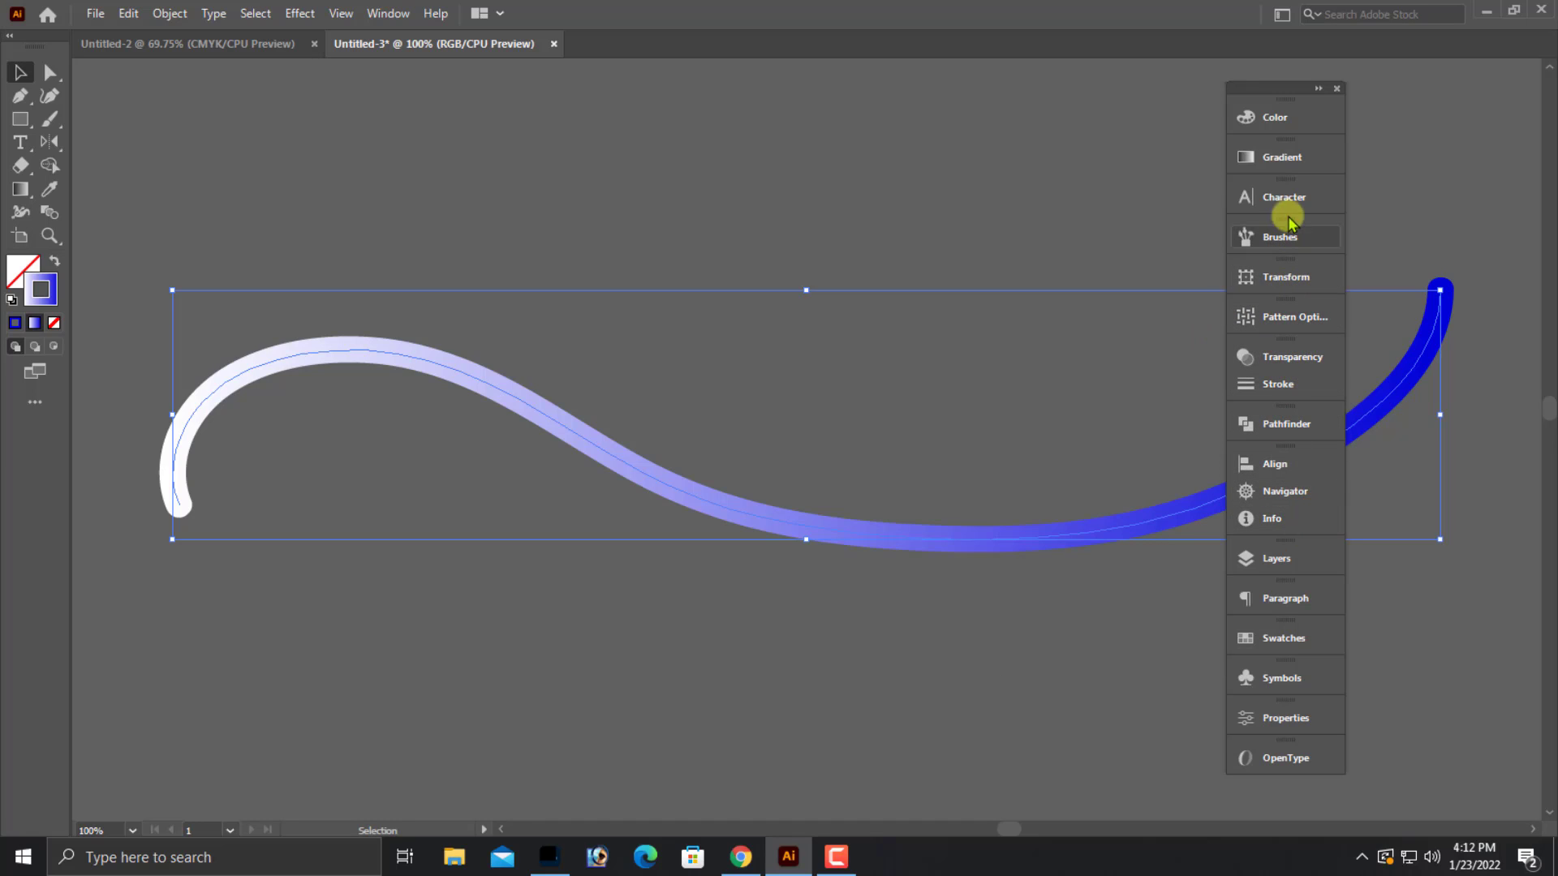
{"action": "left_click", "coordinate": [1278, 158]}
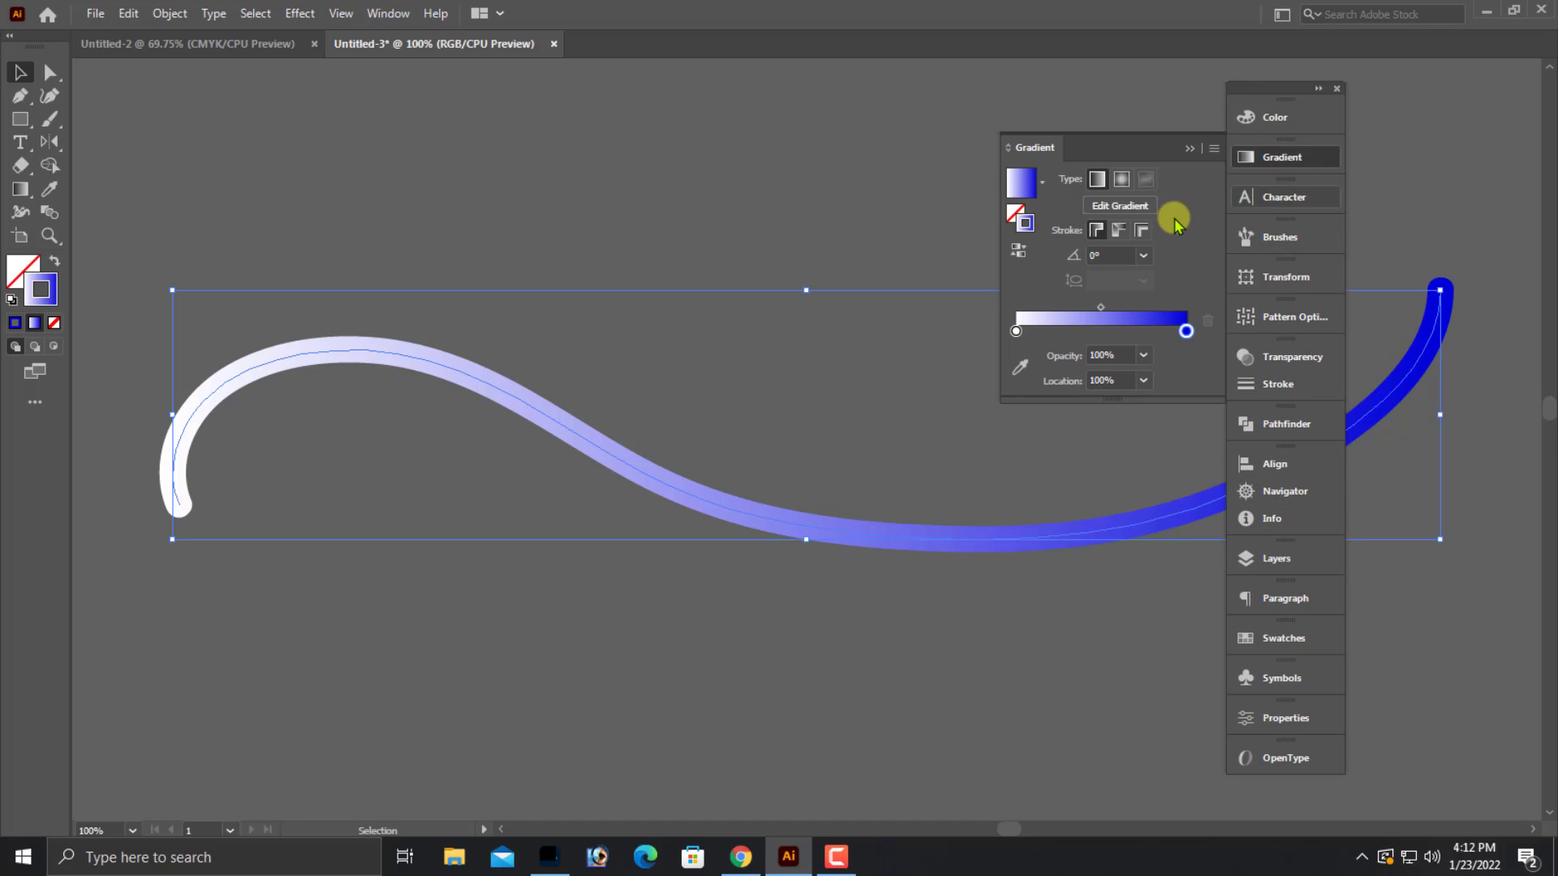
- Make the thin copy's gradient radial and colour it bright cyan 00C0FF
{"action": "left_click", "coordinate": [1120, 185]}
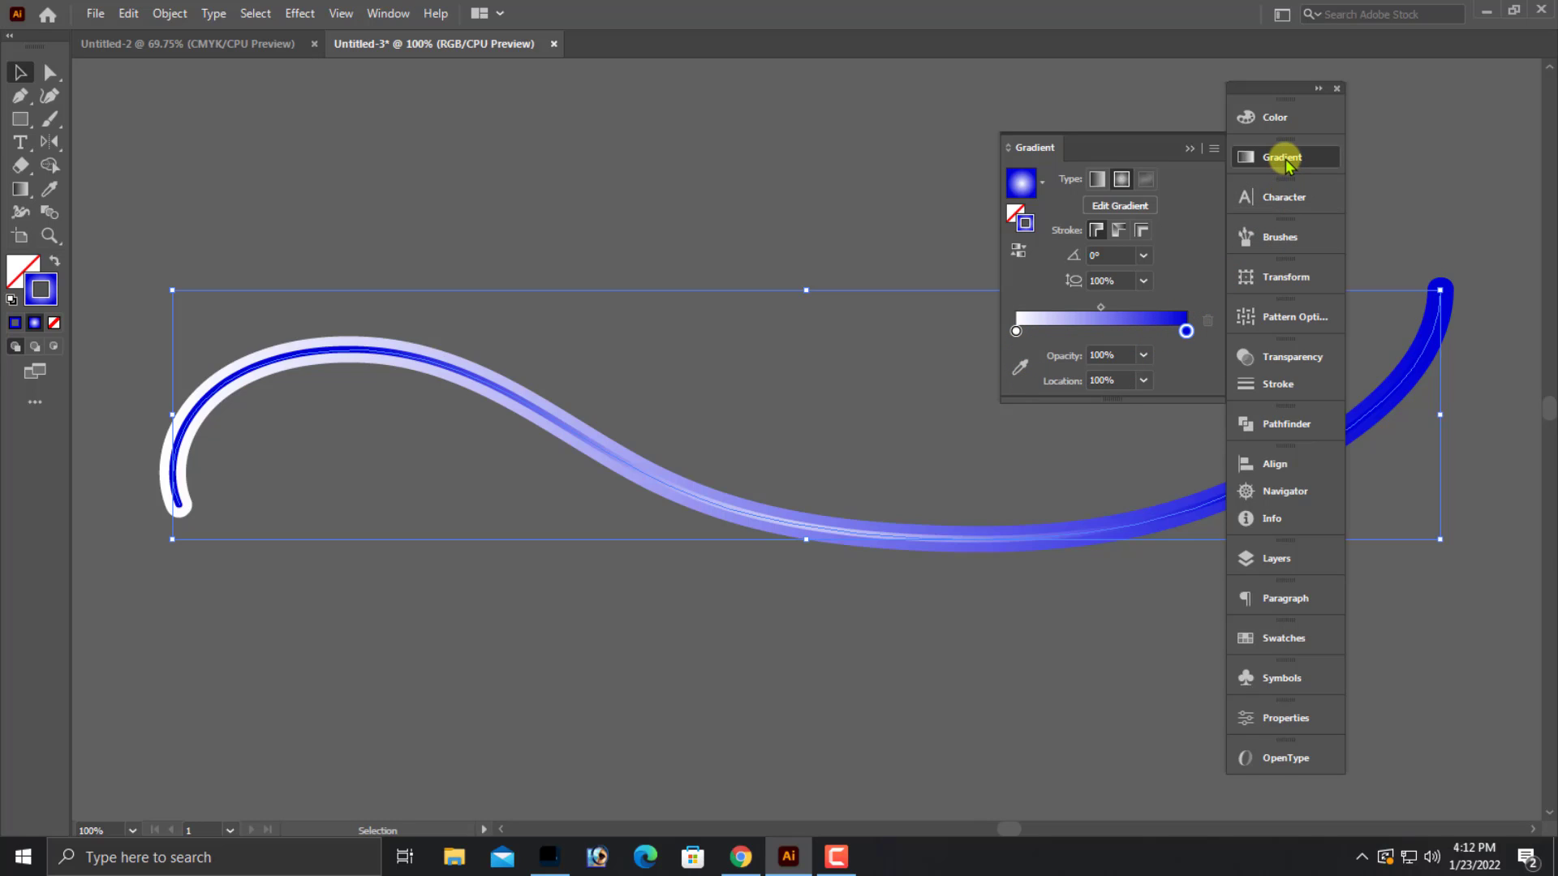
{"action": "left_click", "coordinate": [1253, 120]}
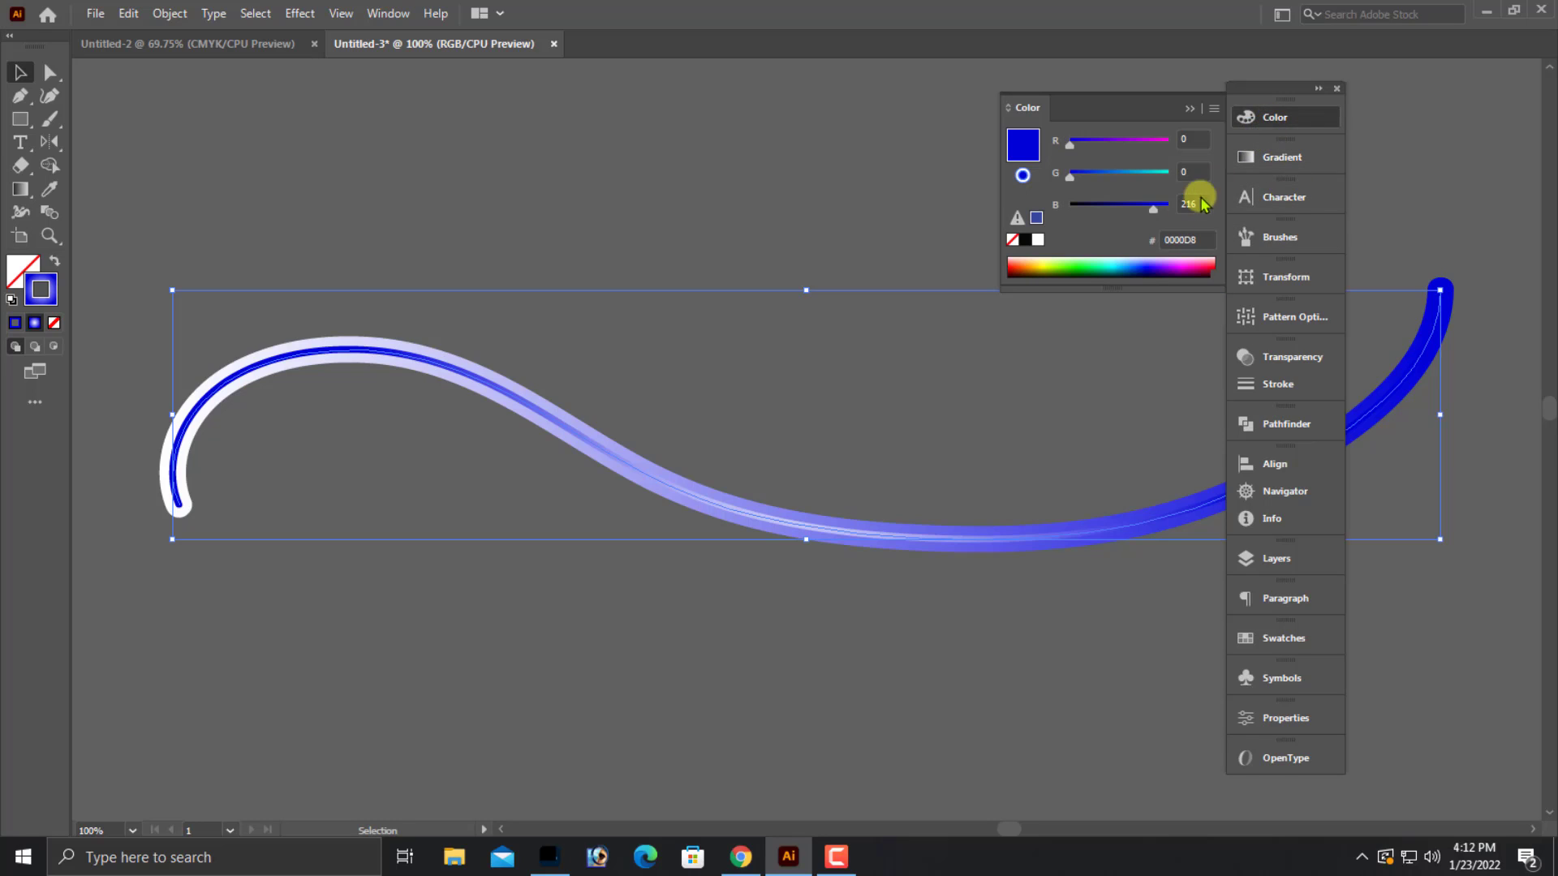
{"action": "left_click_drag", "start_coordinate": [1150, 215], "coordinate": [1118, 209]}
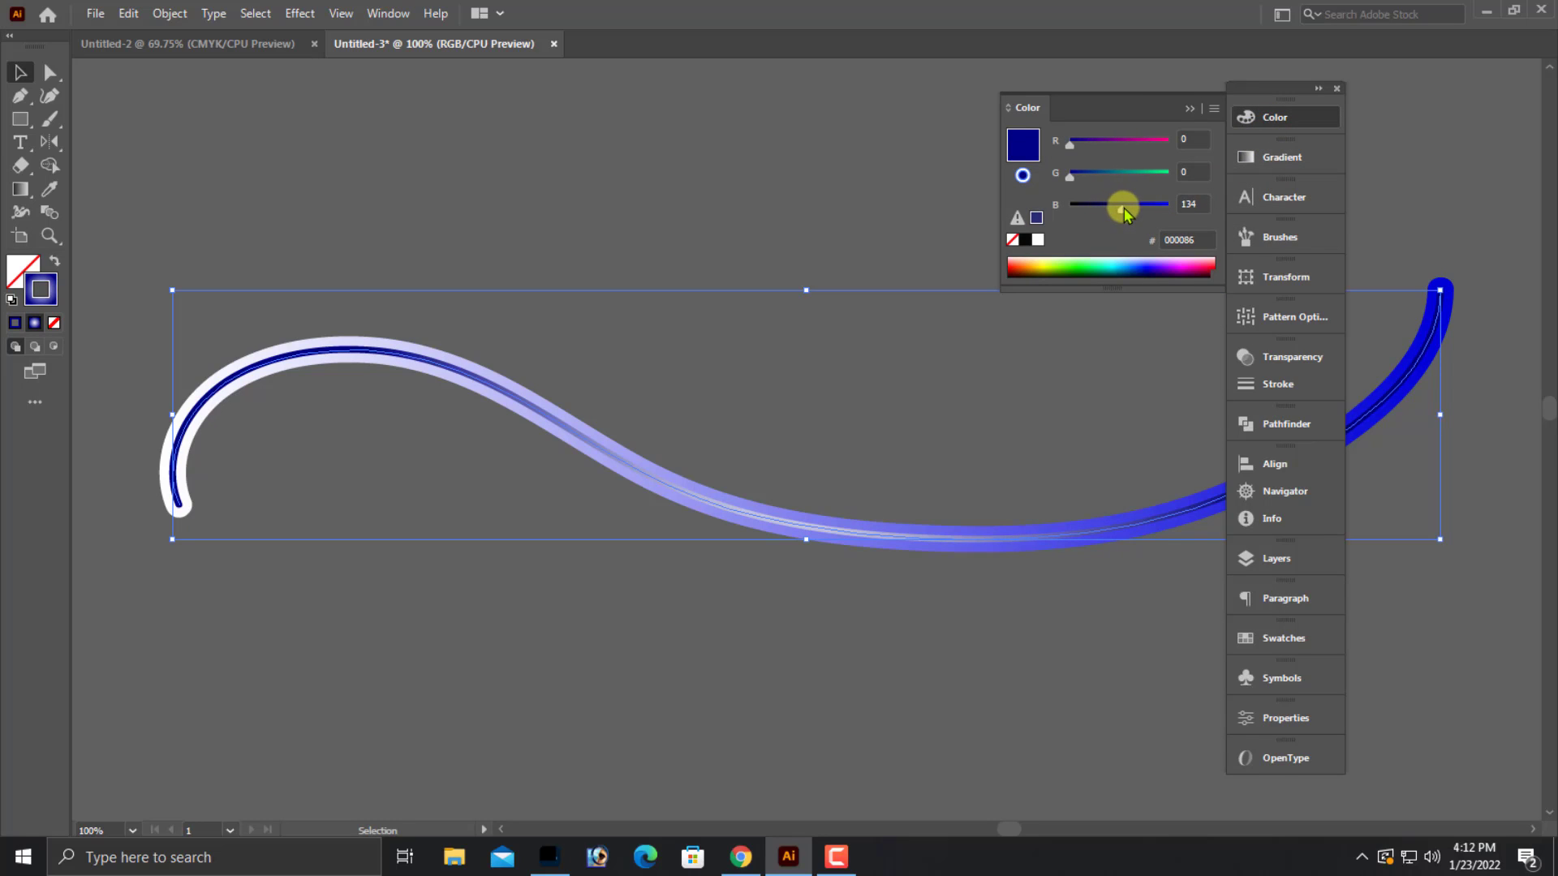
{"action": "left_click_drag", "start_coordinate": [1130, 207], "coordinate": [1176, 209]}
{"action": "left_click_drag", "start_coordinate": [1069, 175], "coordinate": [1142, 185]}
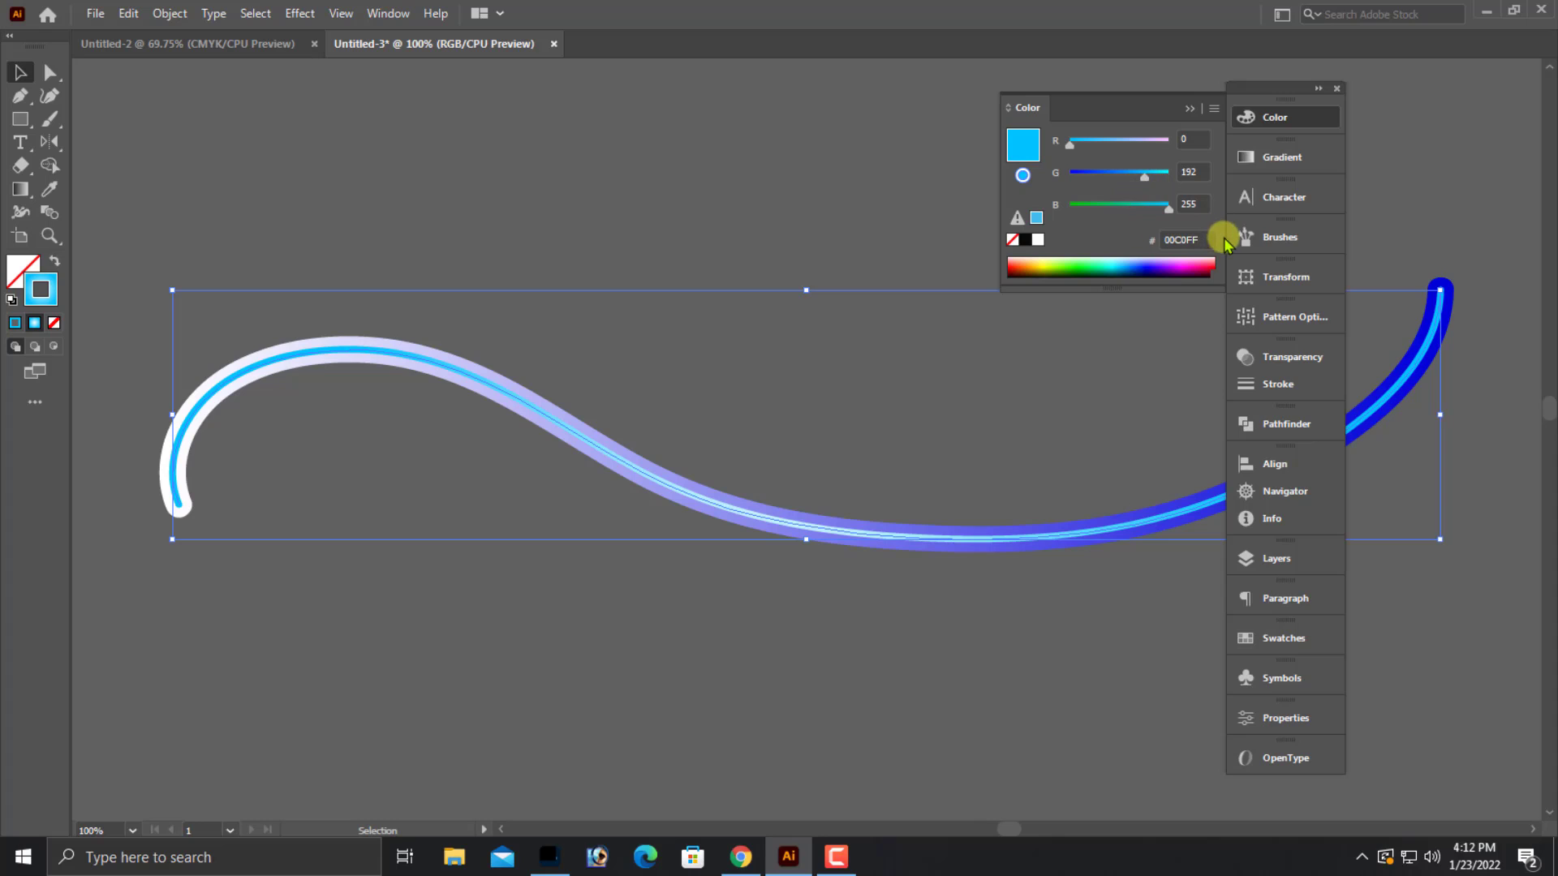
{"action": "left_click", "coordinate": [805, 318]}
{"action": "left_click", "coordinate": [191, 424]}
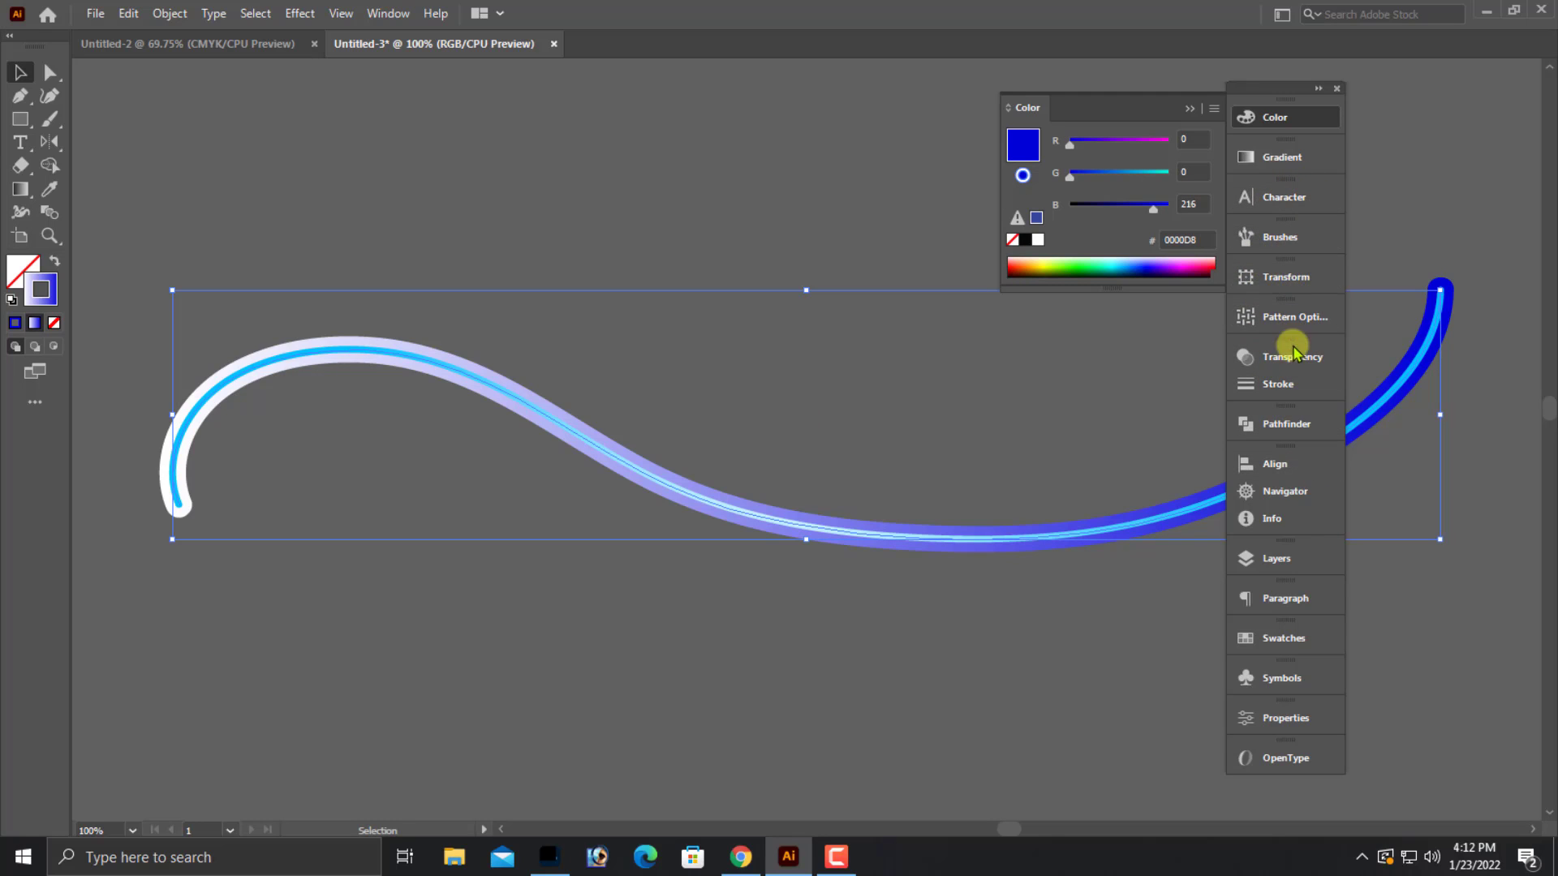
- Raise the ribbon's stroke weight to 5 pt
{"action": "left_click", "coordinate": [1290, 385]}
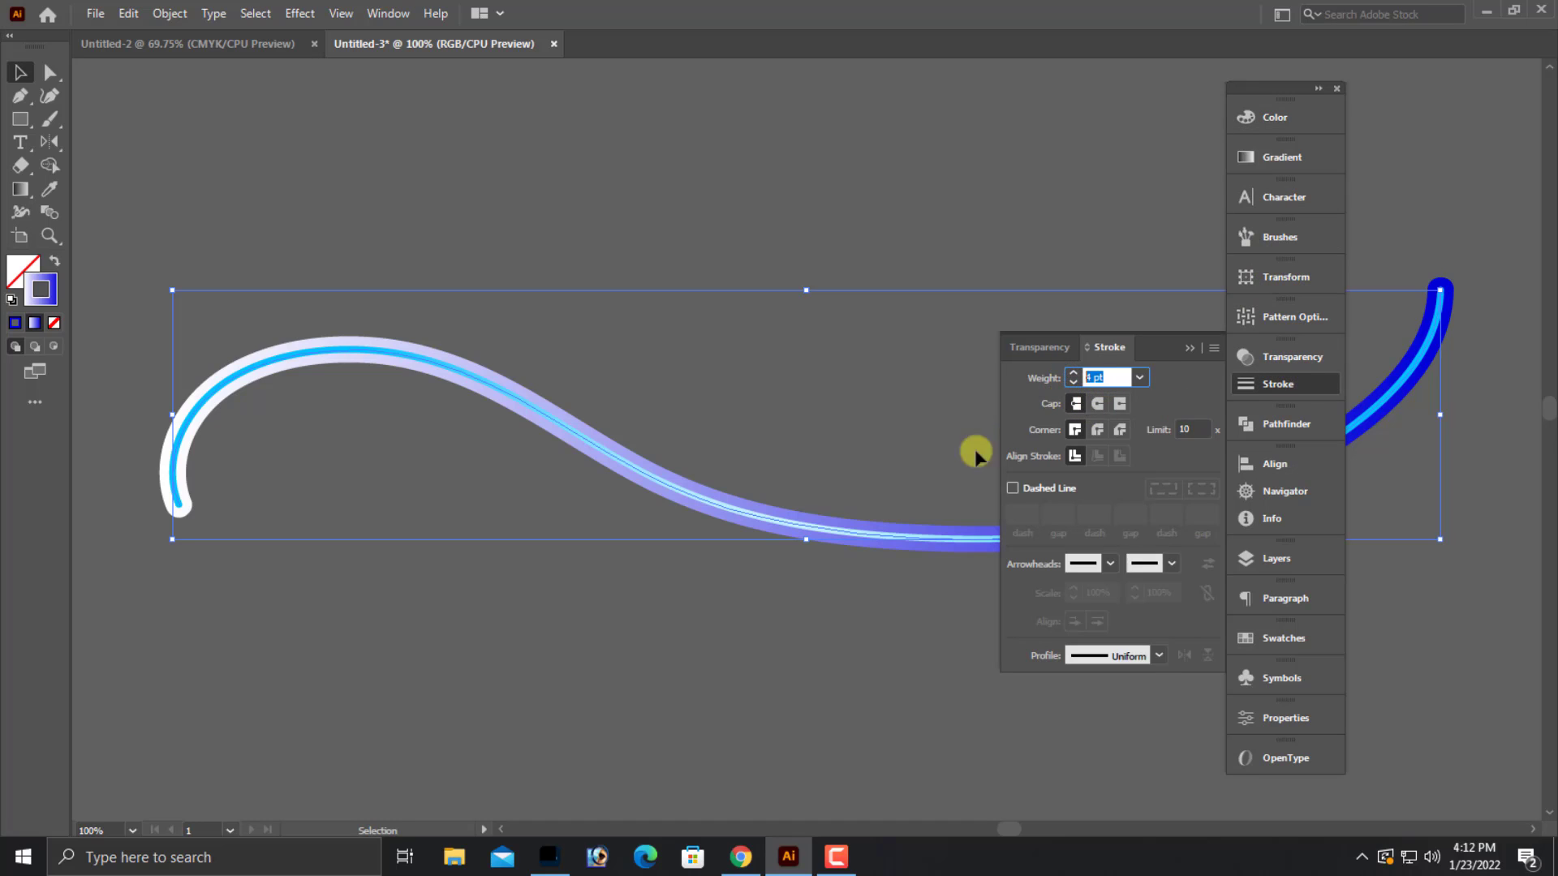
{"action": "key", "text": "Up"}
{"action": "left_click", "coordinate": [904, 444]}
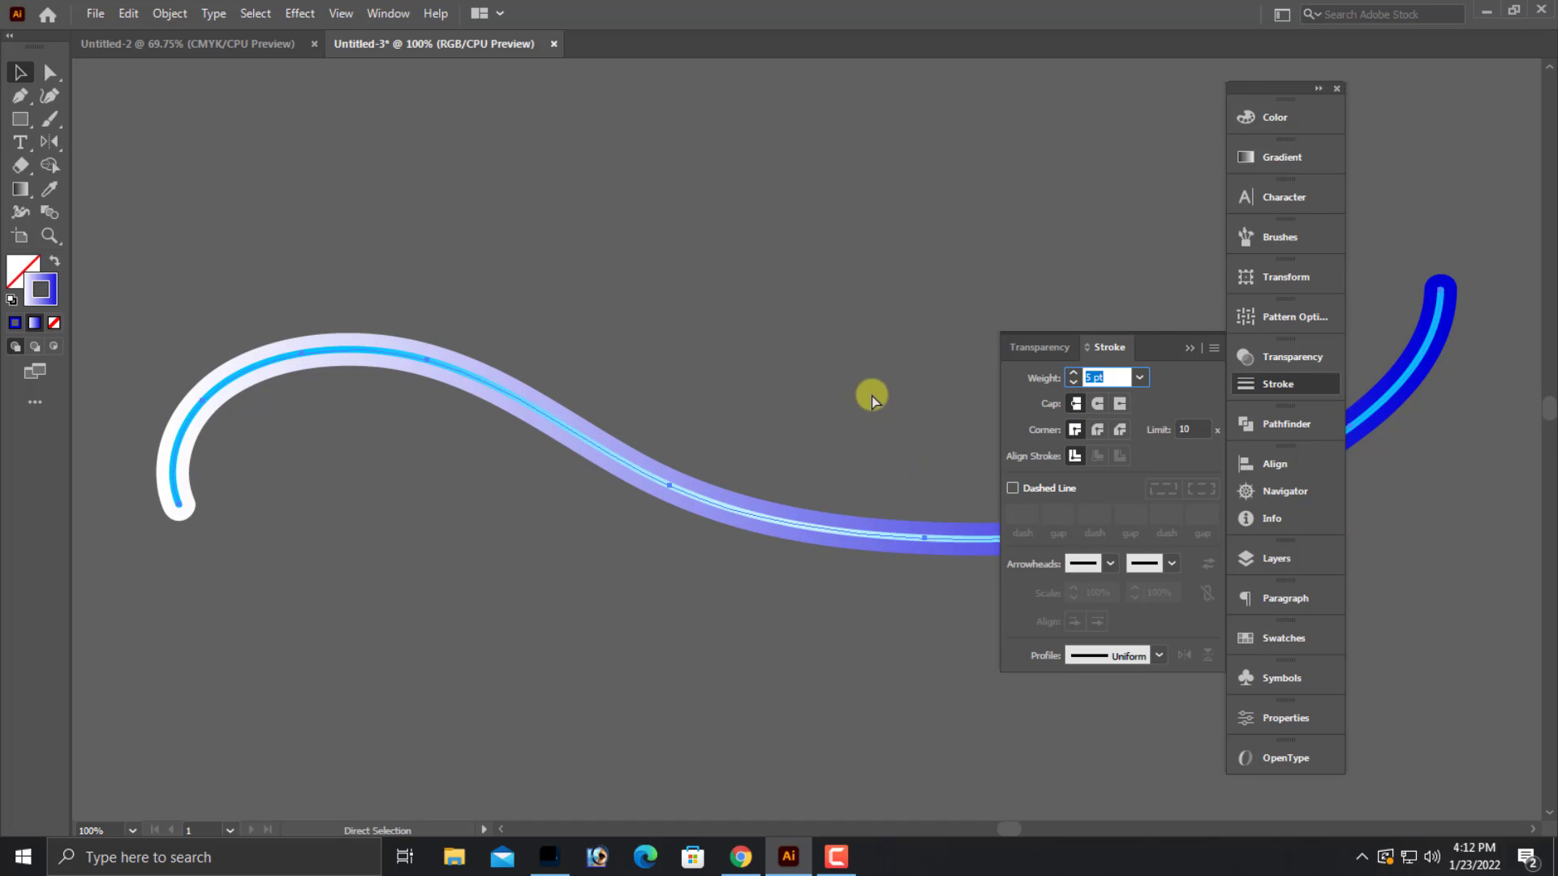
- Thicken the thin inner stripe to 2 pt, then select the whole wide ribbon
{"action": "left_click", "coordinate": [843, 539]}
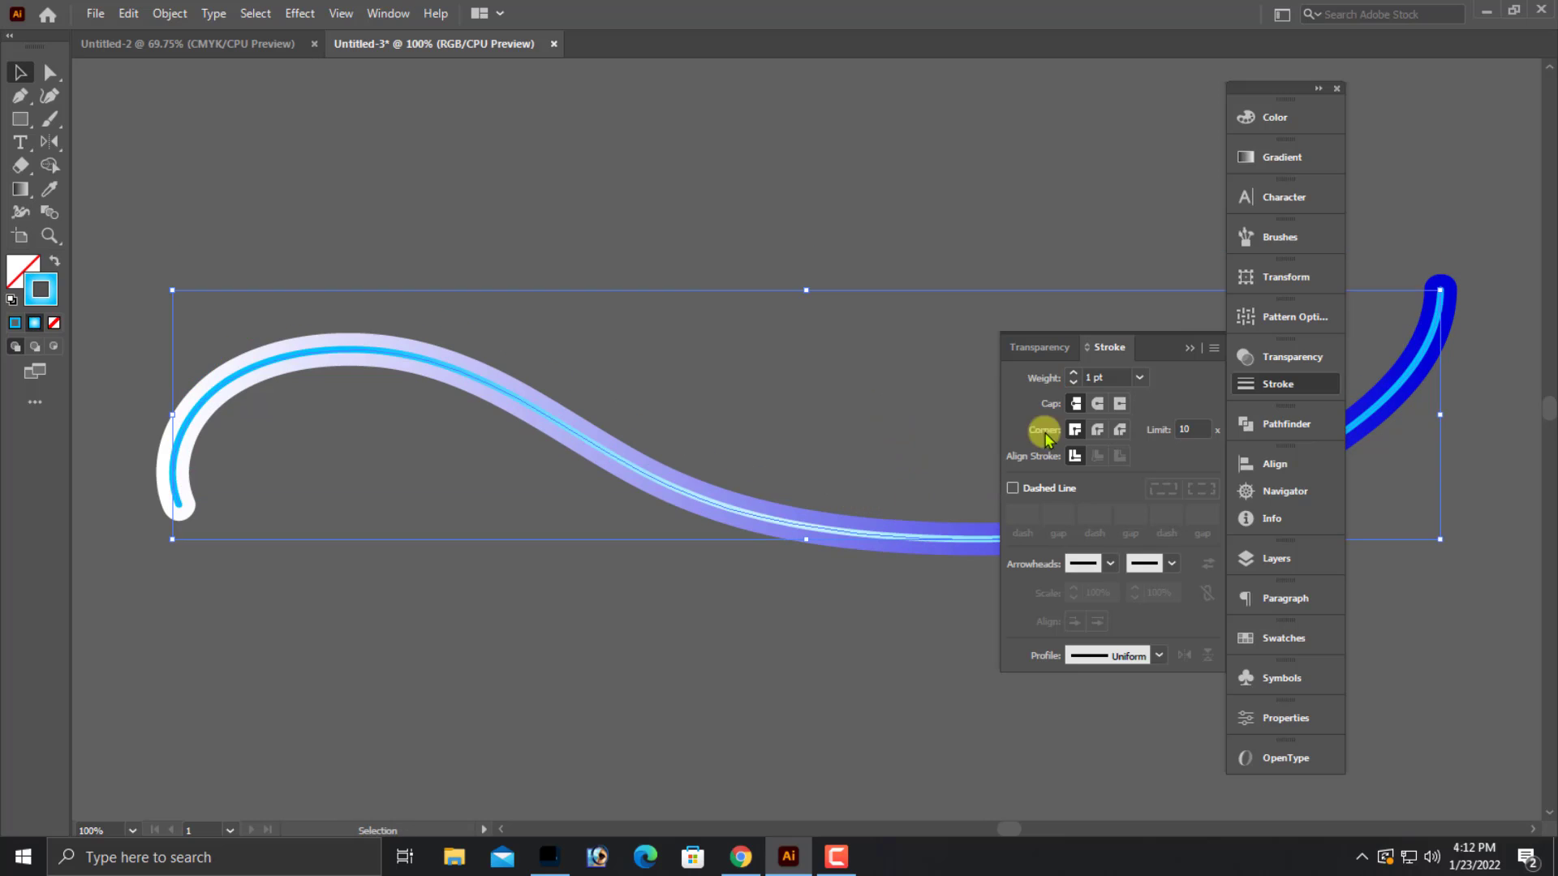
{"action": "left_click", "coordinate": [1107, 377]}
{"action": "key", "text": "Up"}
{"action": "left_click", "coordinate": [838, 379]}
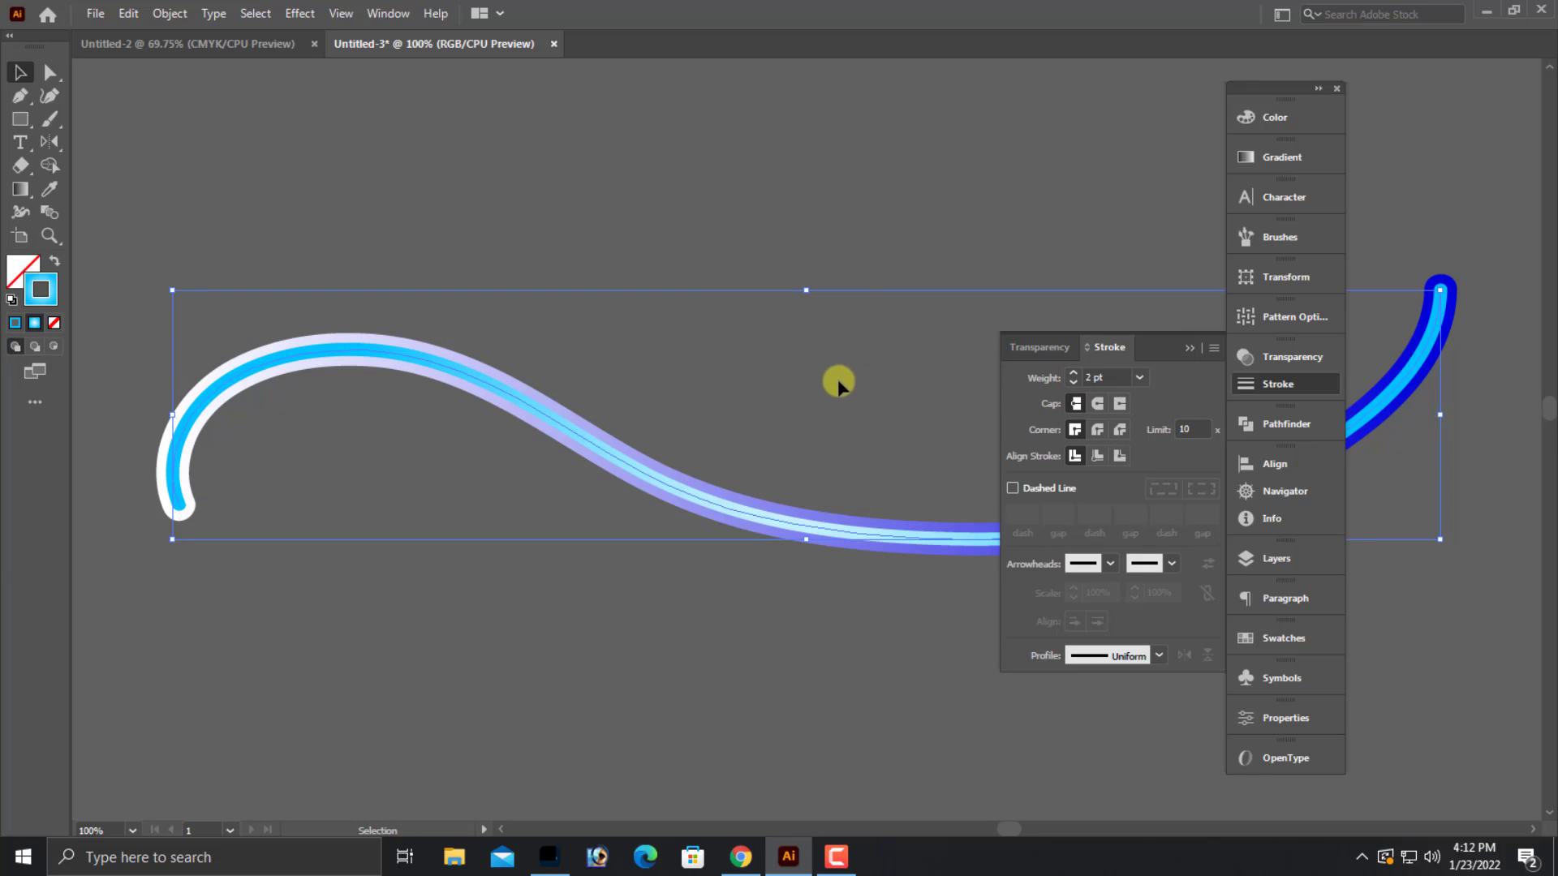
{"action": "left_click", "coordinate": [775, 517]}
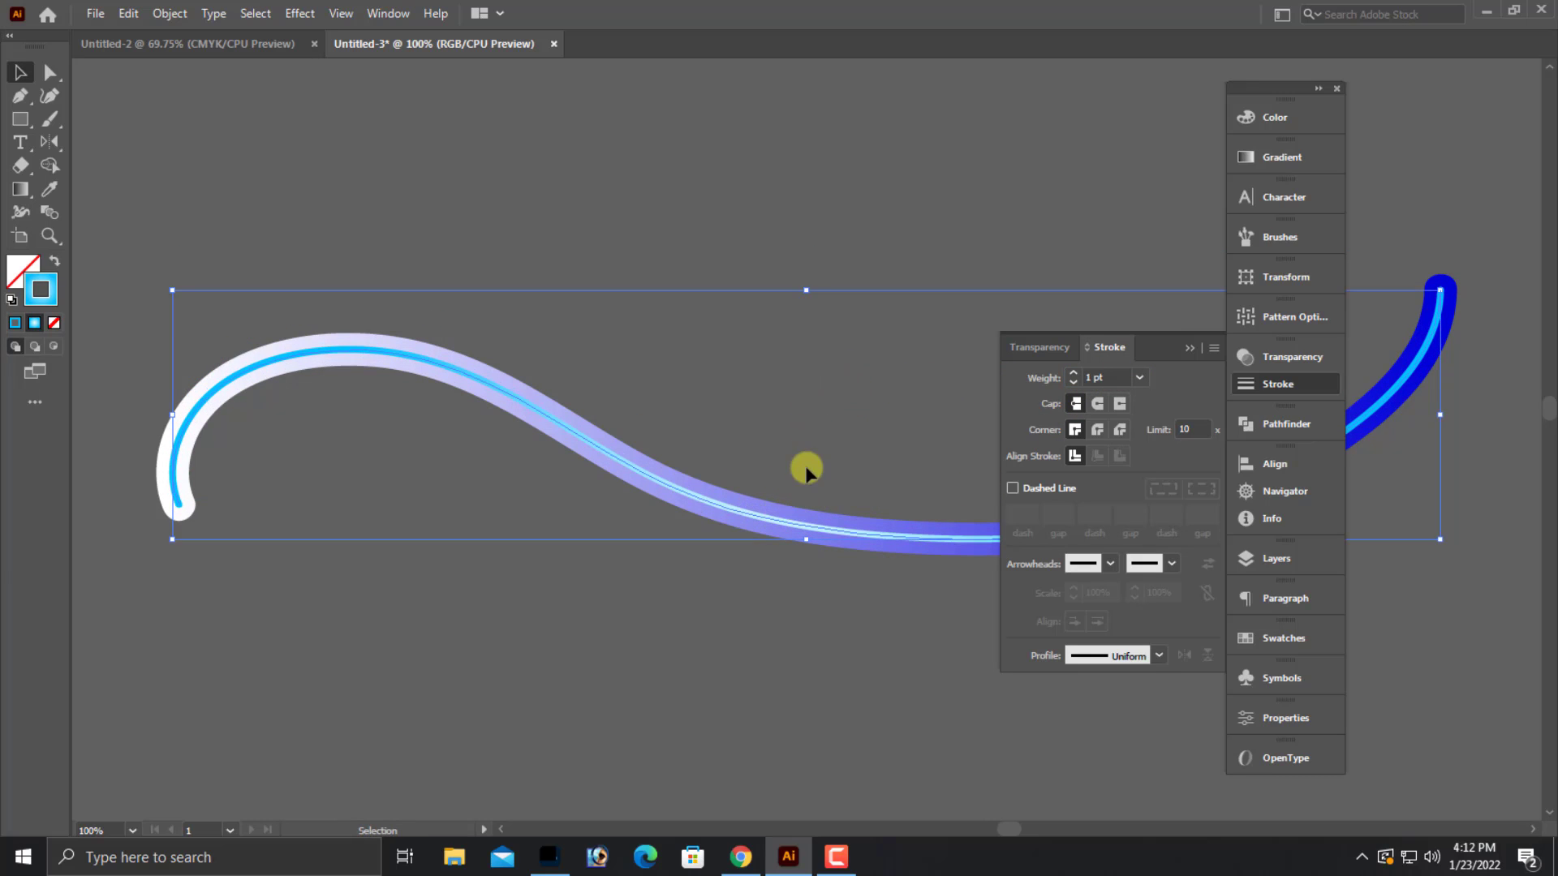
{"action": "left_click", "coordinate": [793, 510], "text": "ctrl"}
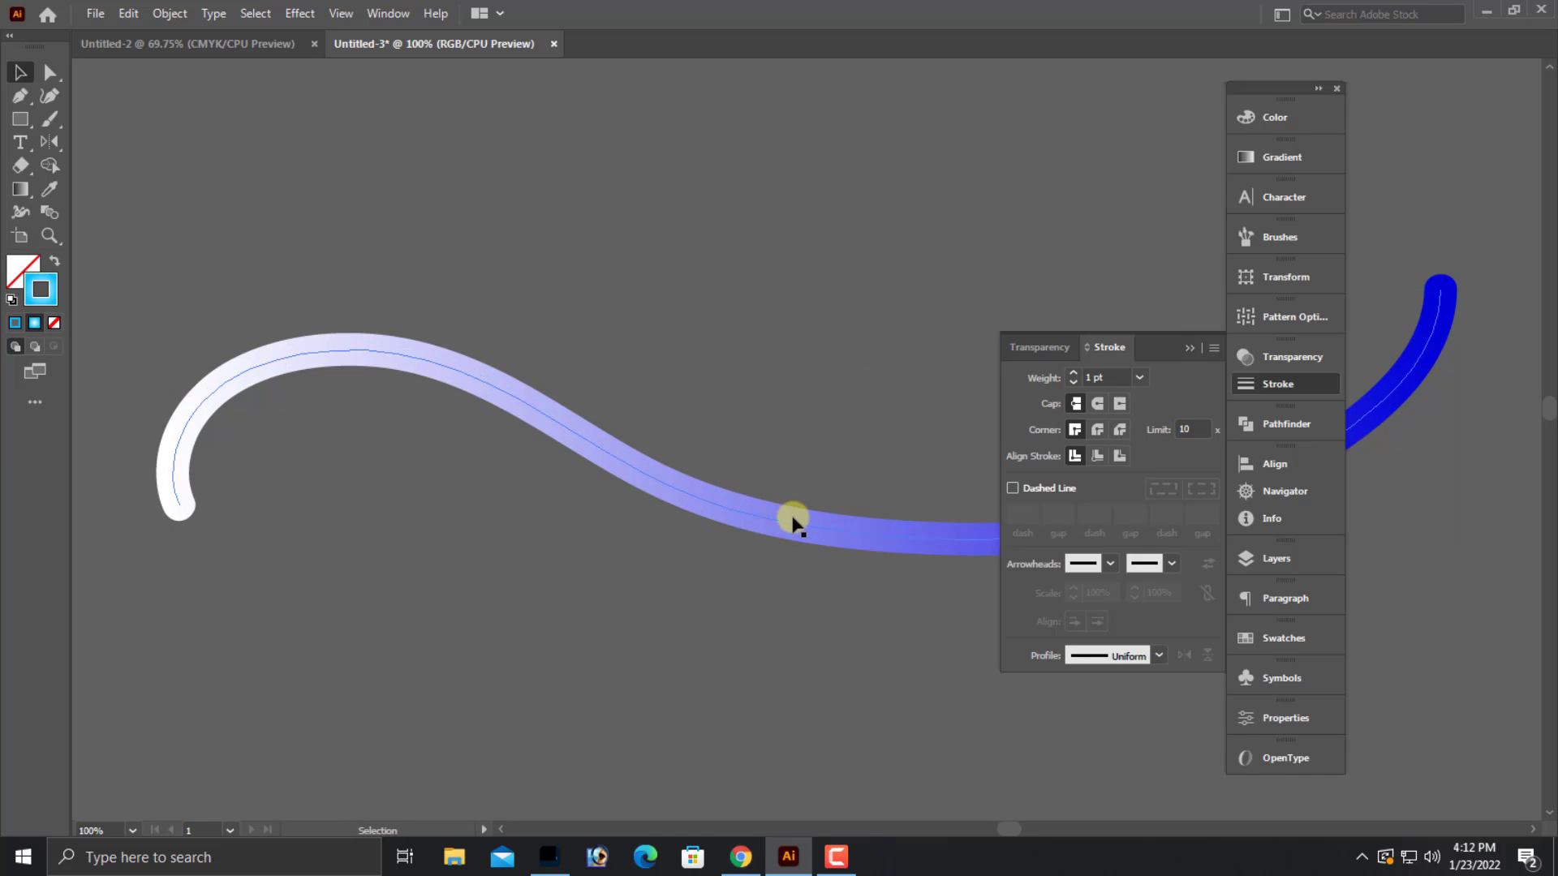
{"action": "left_click", "coordinate": [796, 524]}
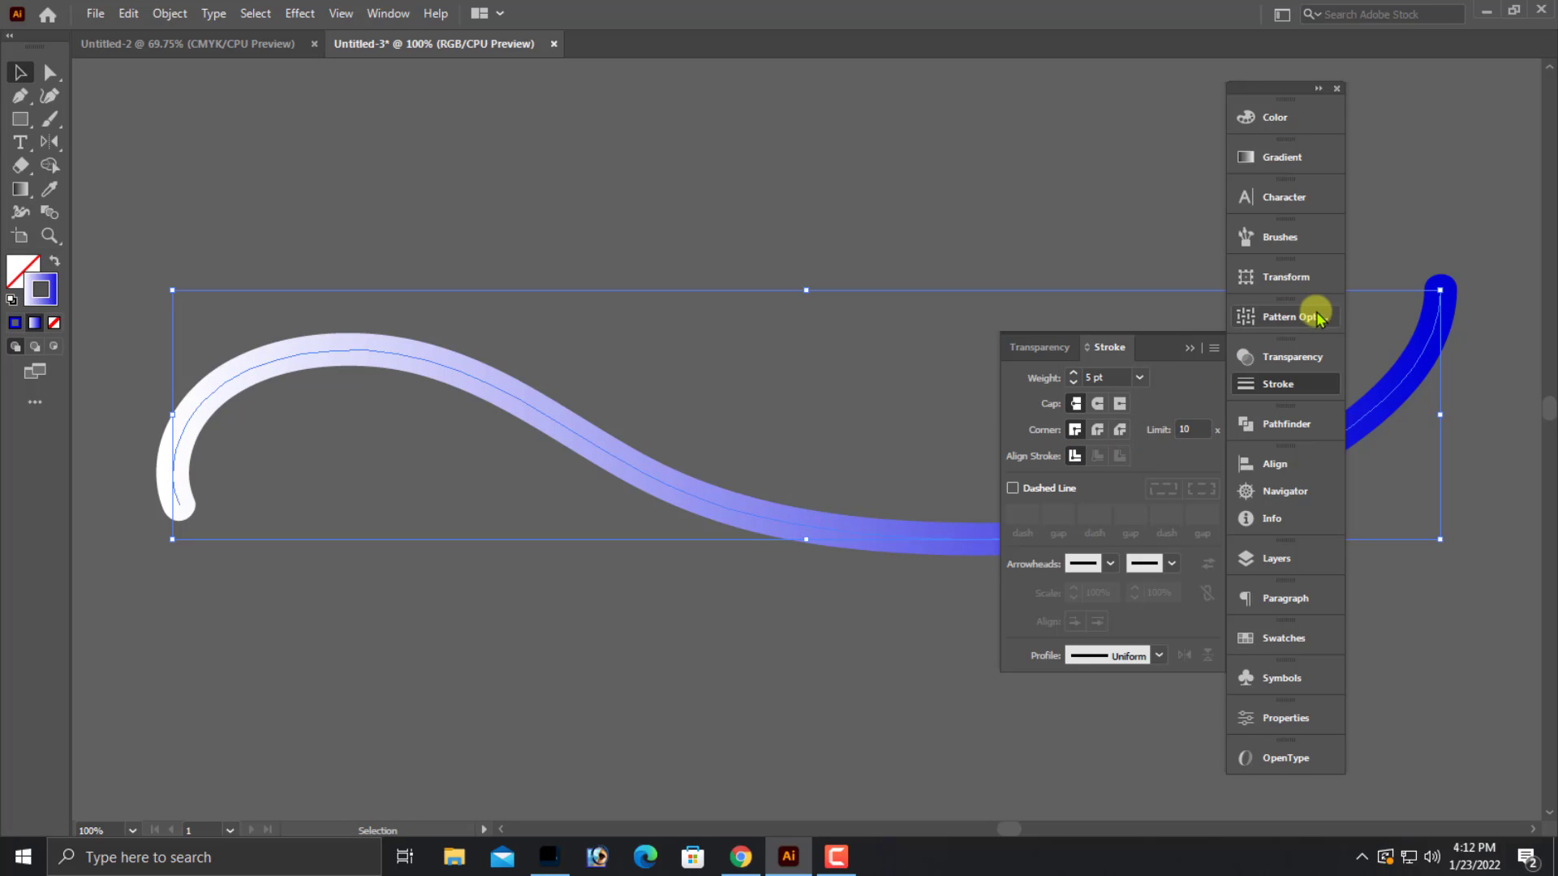
- Change the ribbon gradient's white left stop to cyan 54FFFF and restore the pale stripe
{"action": "left_click", "coordinate": [1281, 157]}
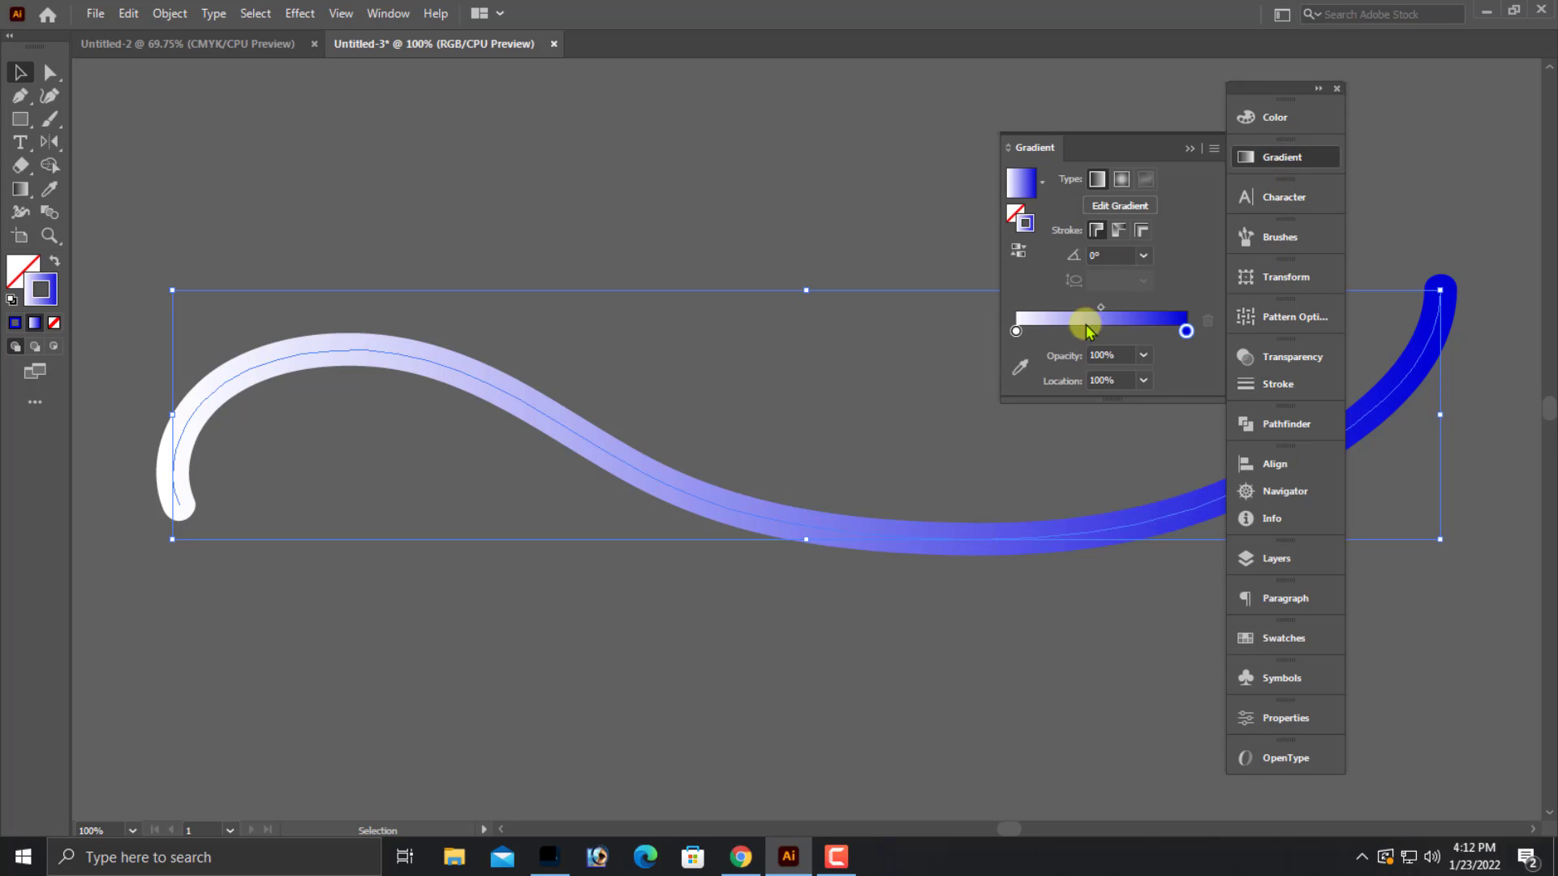
{"action": "left_click", "coordinate": [1015, 331]}
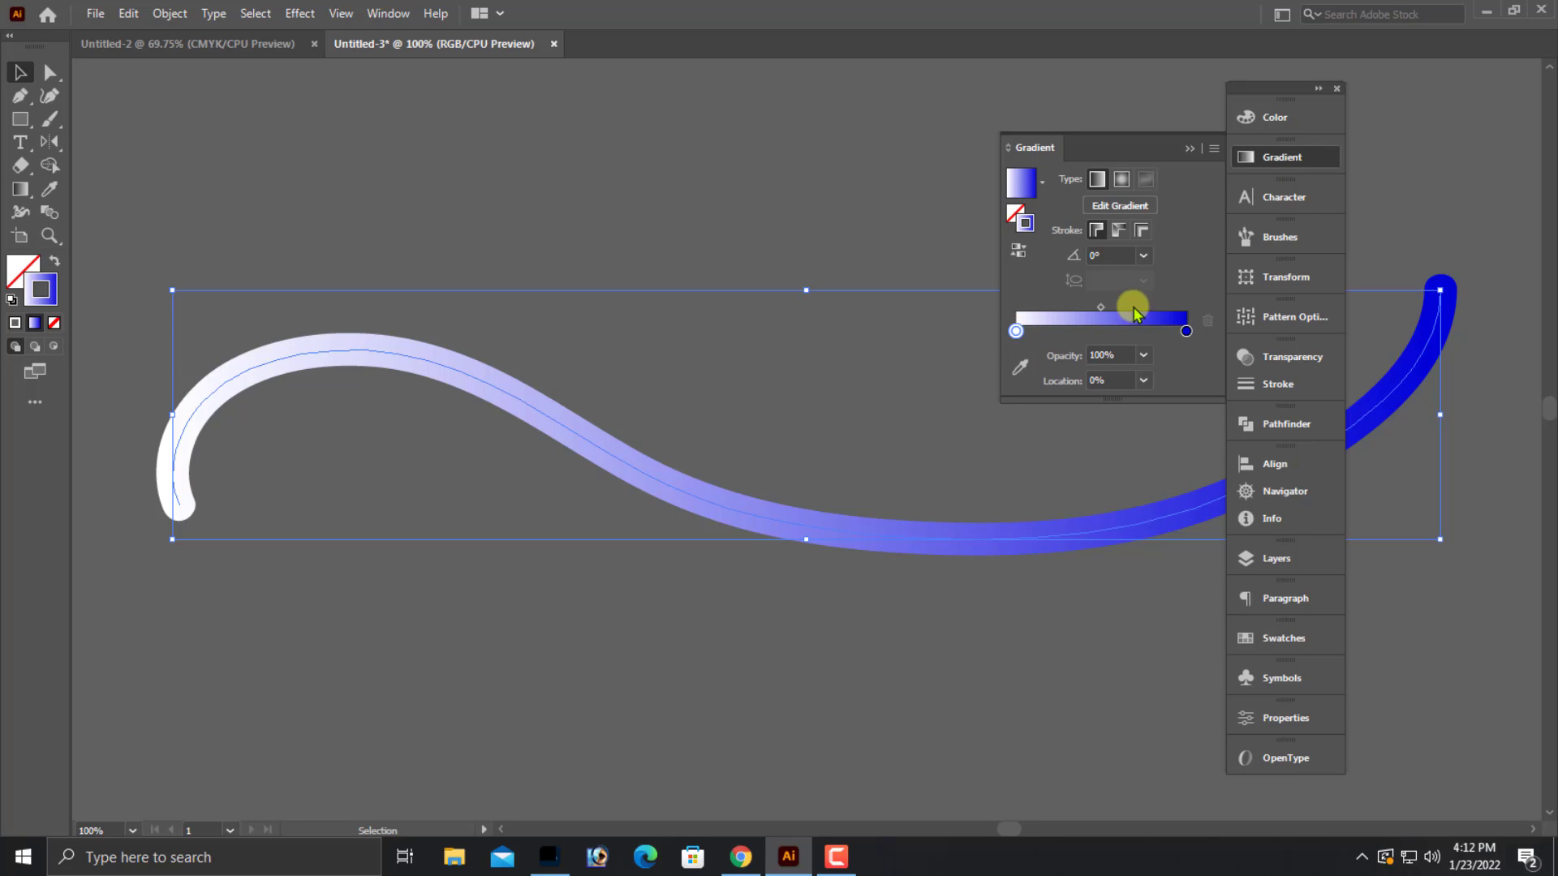
{"action": "left_click", "coordinate": [1288, 124]}
{"action": "left_click", "coordinate": [1214, 109]}
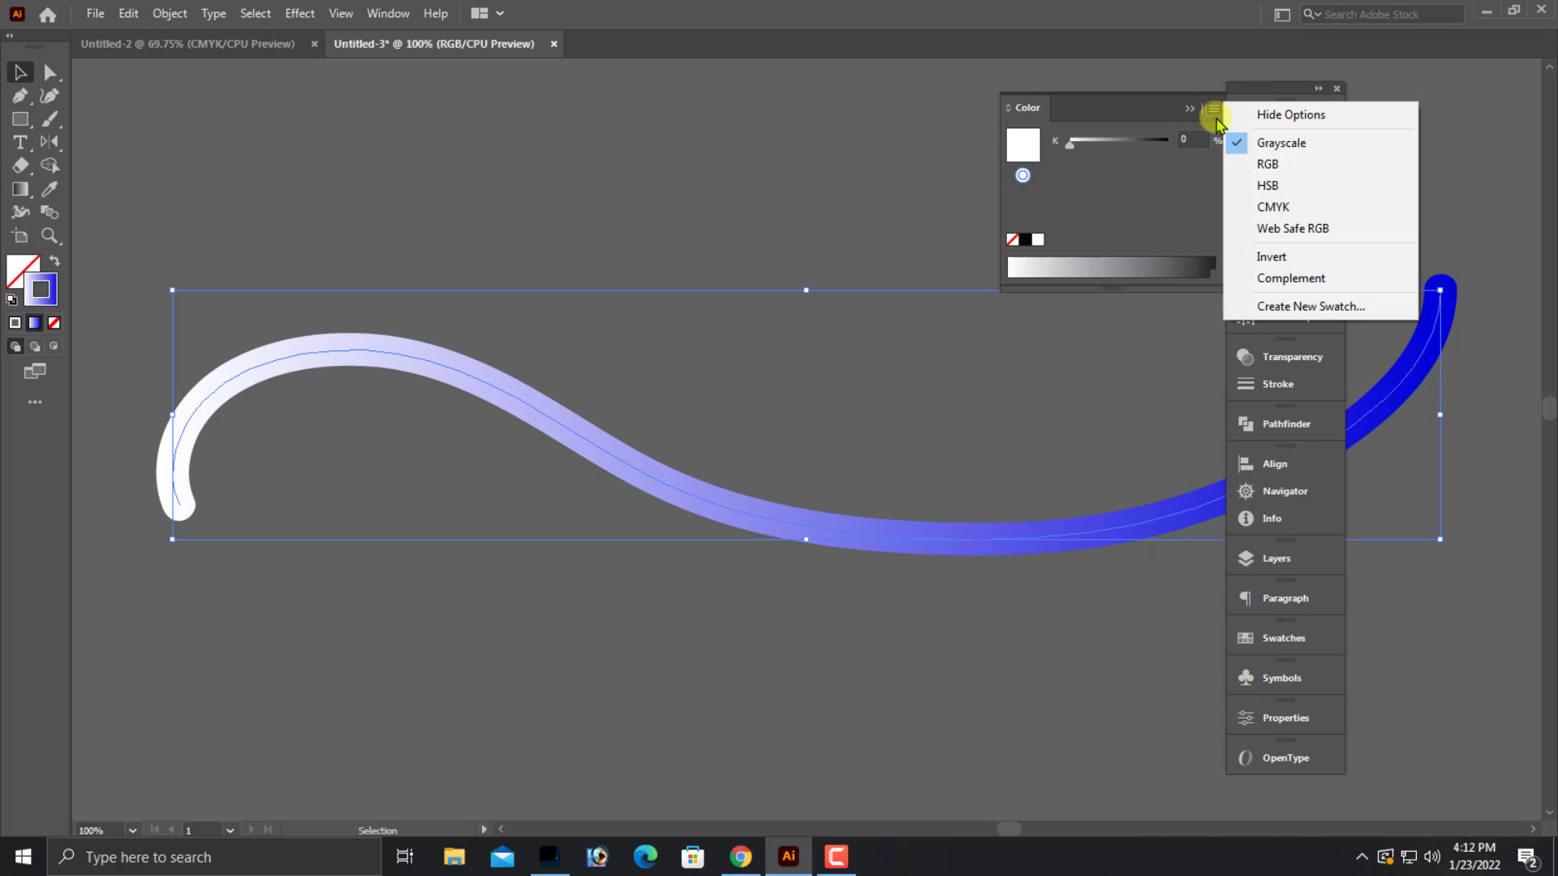
{"action": "left_click", "coordinate": [1272, 166]}
{"action": "left_click_drag", "start_coordinate": [1135, 209], "coordinate": [1168, 204]}
{"action": "left_click_drag", "start_coordinate": [1166, 141], "coordinate": [1109, 147]}
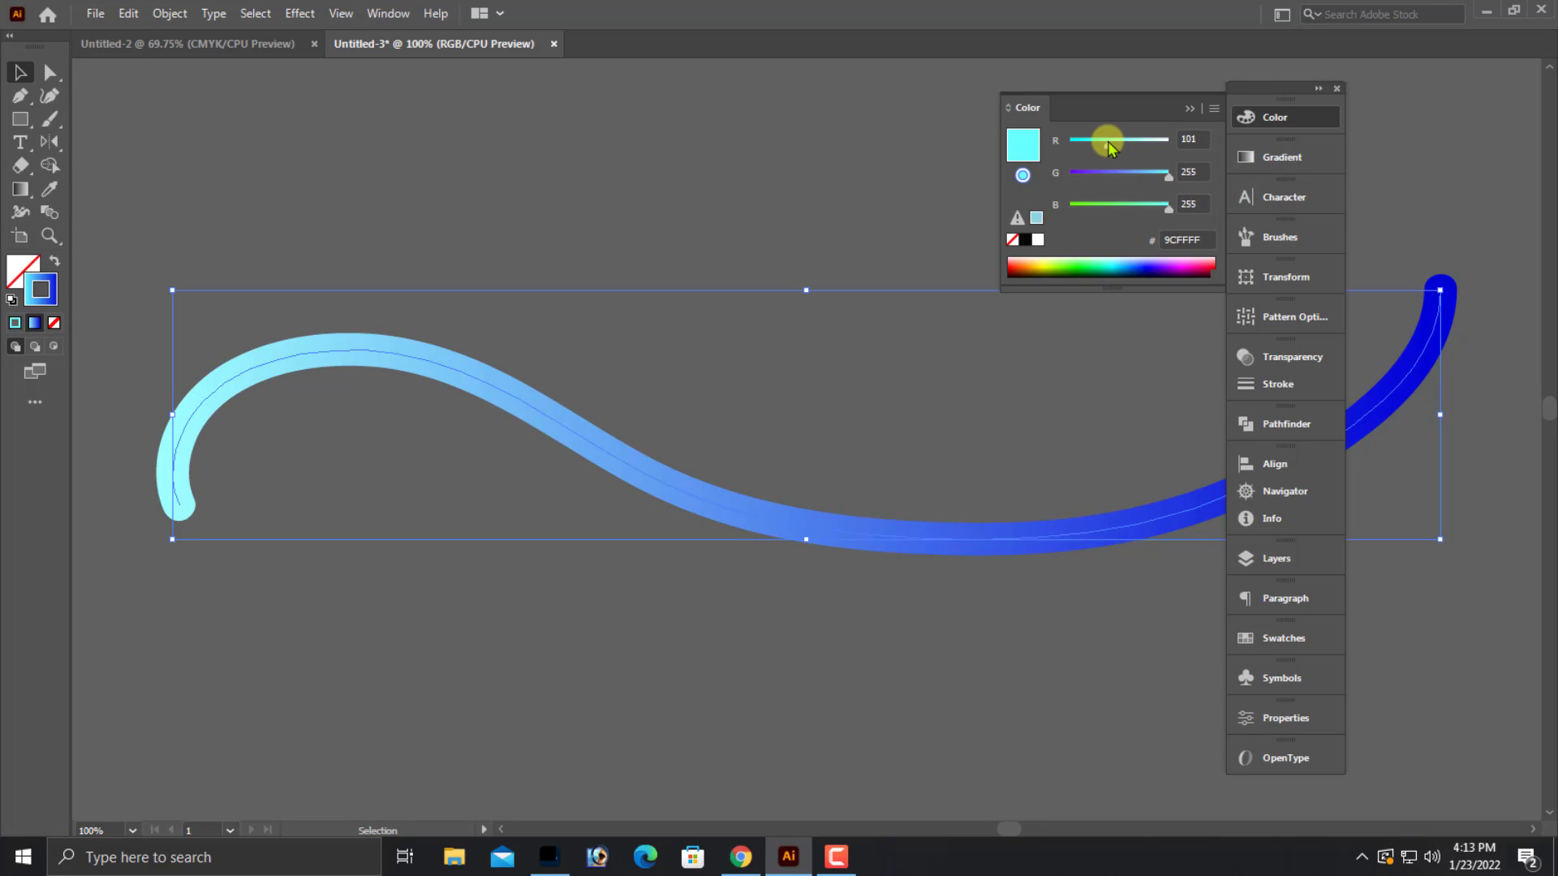
{"action": "left_click", "coordinate": [706, 262]}
{"action": "key", "text": "ctrl+a"}
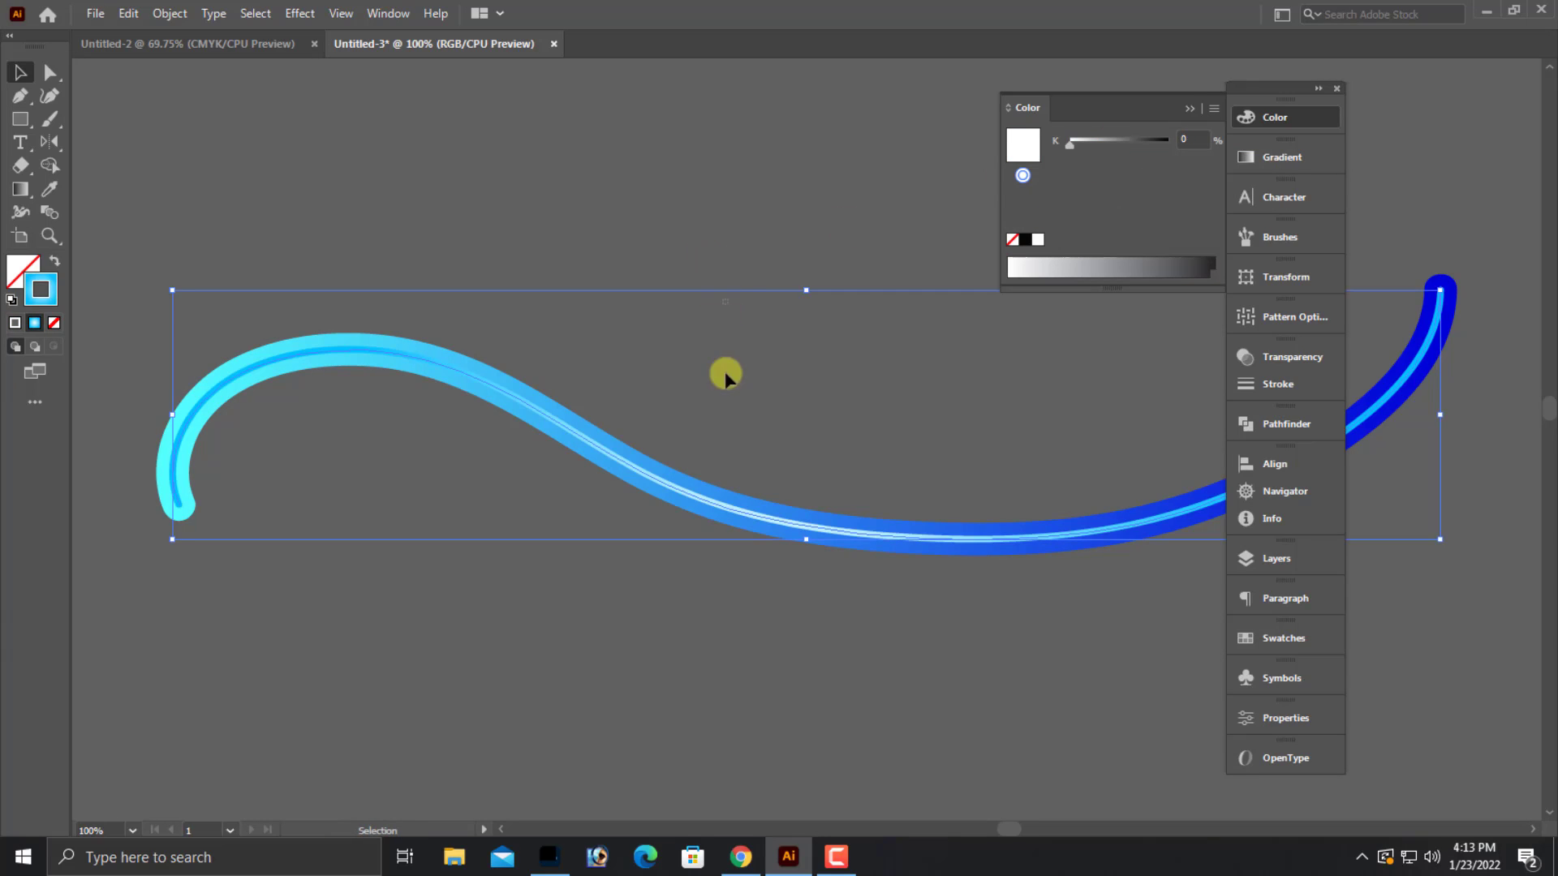
- Set the pale inner stripe's stroke weight to 2 pt while zoomed in
{"action": "left_click", "coordinate": [724, 375]}
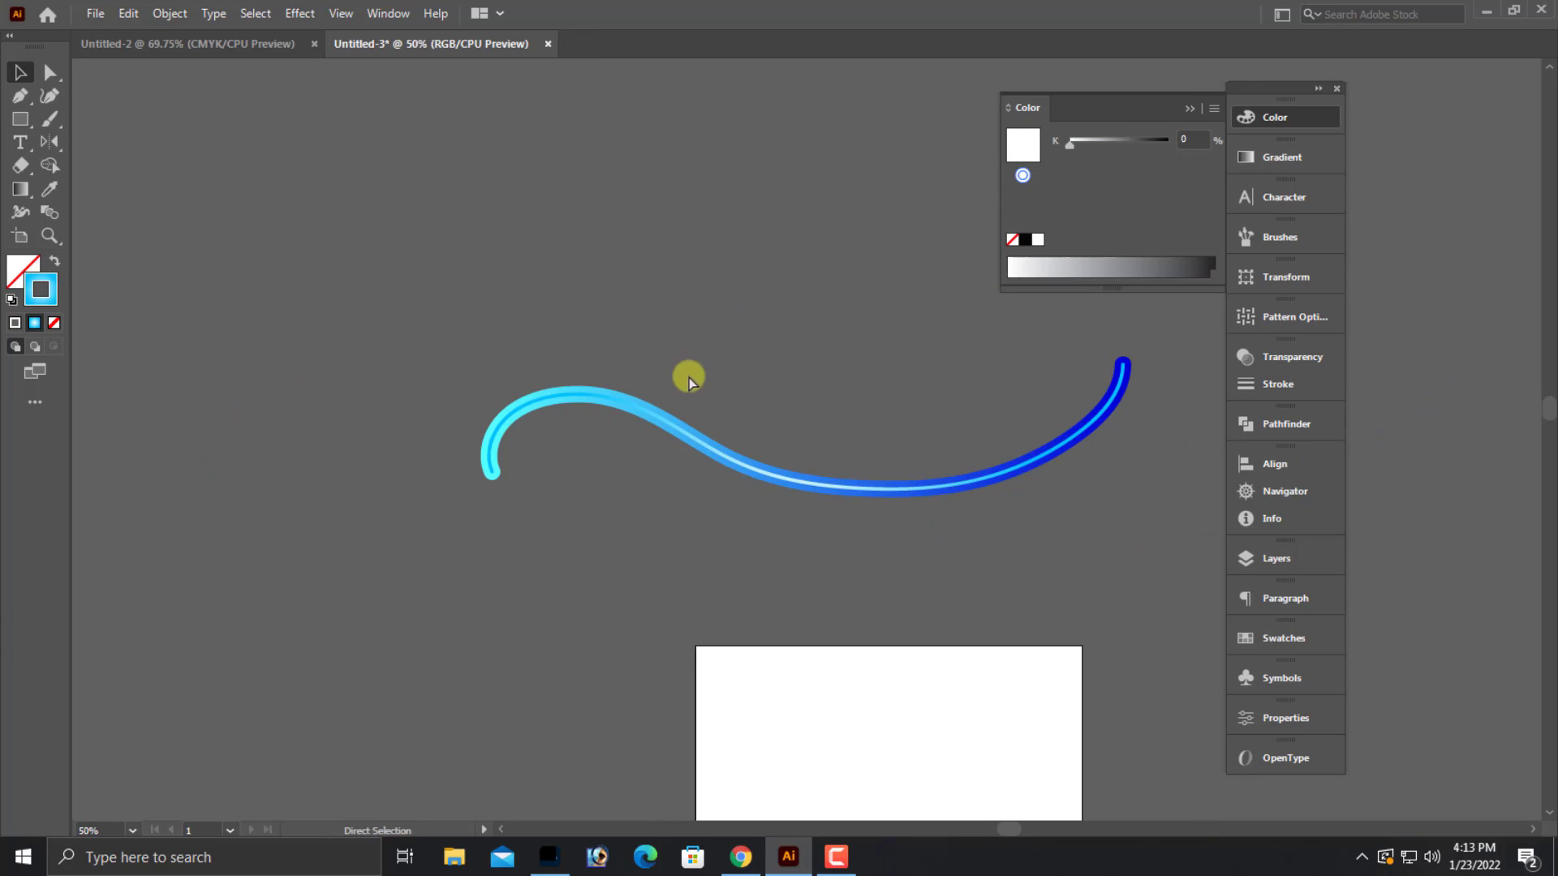
{"action": "scroll", "coordinate": [933, 559], "scroll_direction": "up", "scroll_amount": 3}
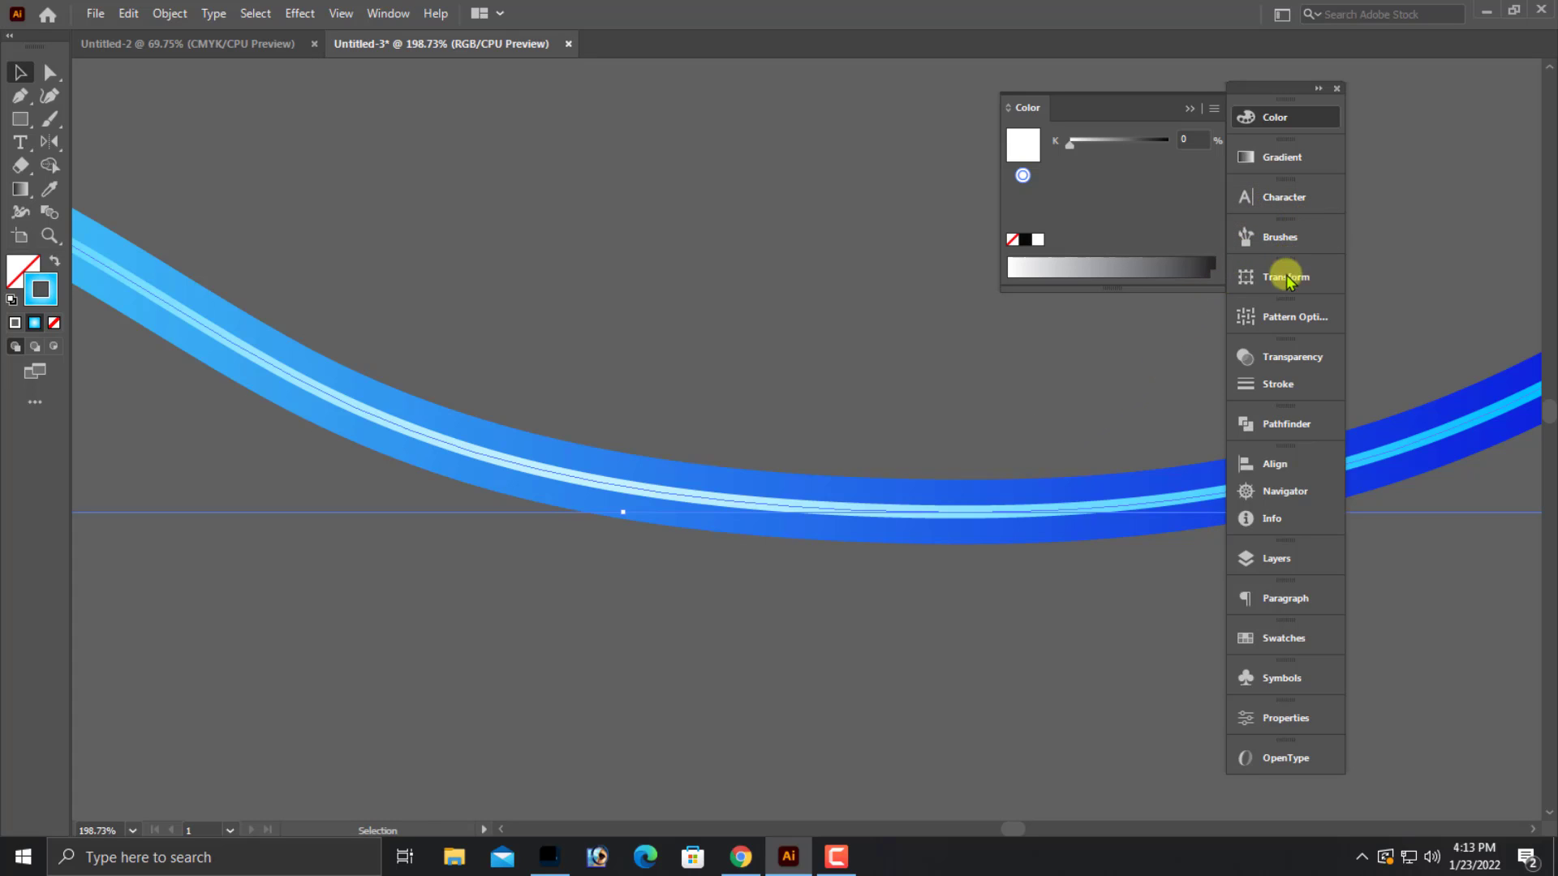
{"action": "left_click", "coordinate": [1280, 391]}
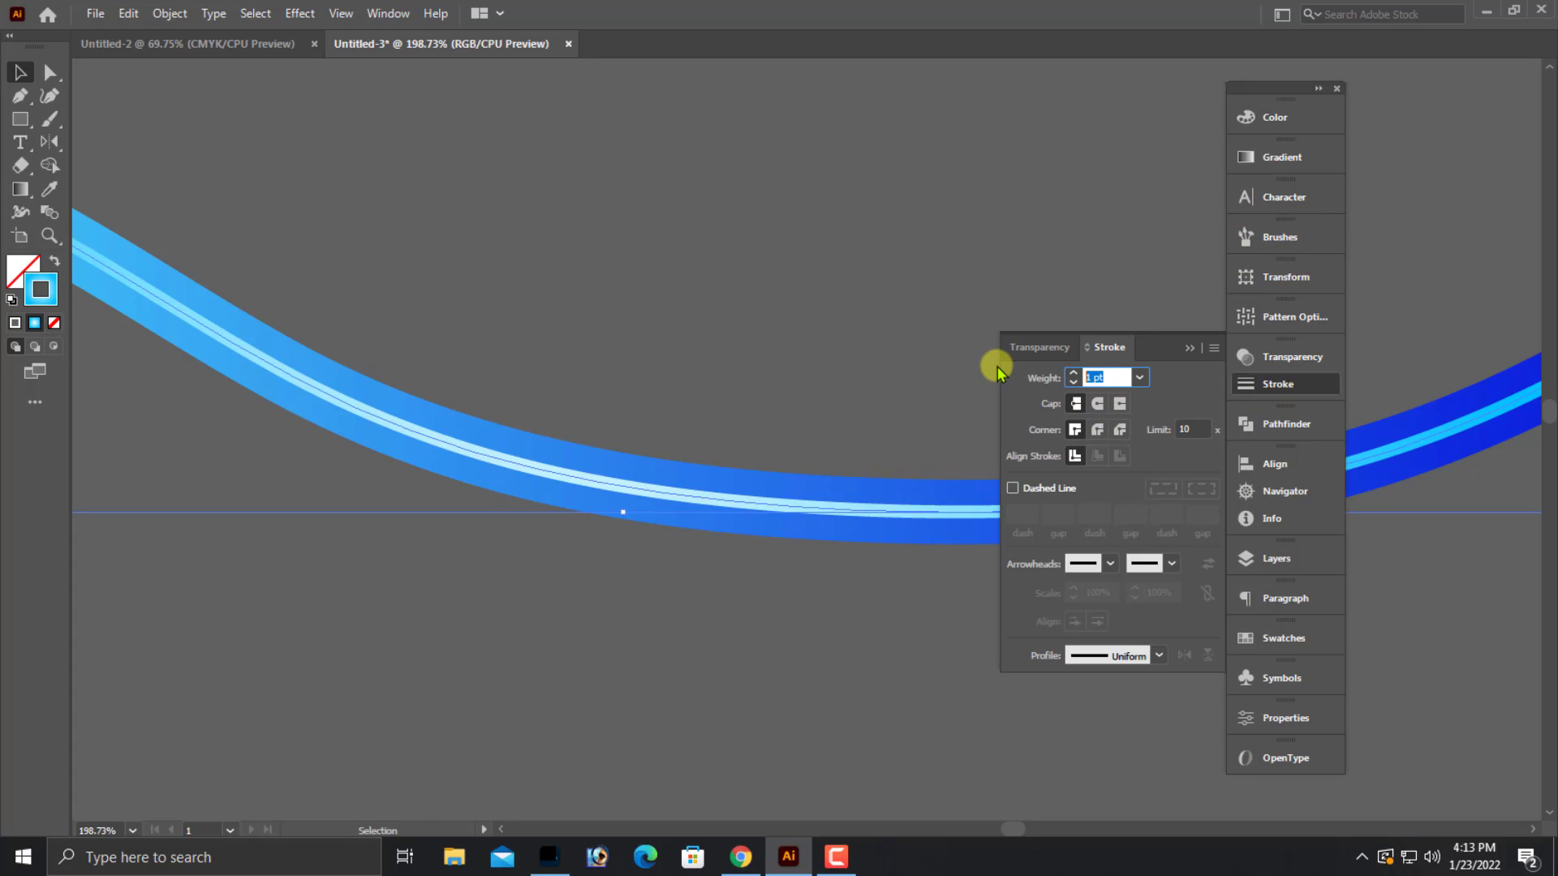
{"action": "type", "text": "2"}
{"action": "key", "text": "Return"}
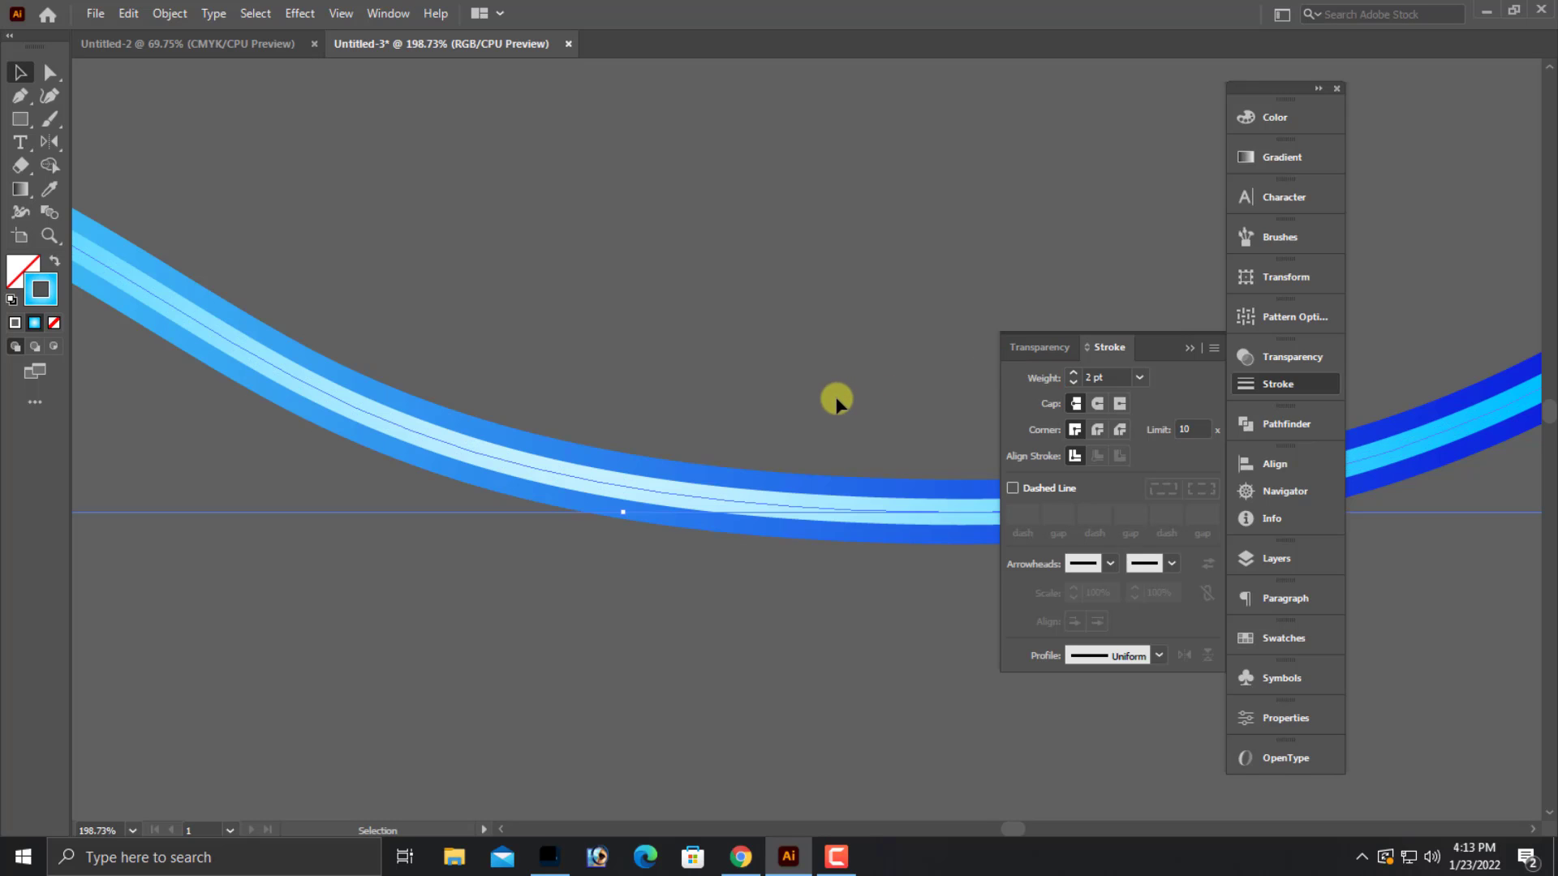
{"action": "key", "text": "ctrl+1"}
{"action": "key", "text": "ctrl+minus"}
{"action": "scroll", "coordinate": [787, 349], "scroll_direction": "down", "scroll_amount": 1}
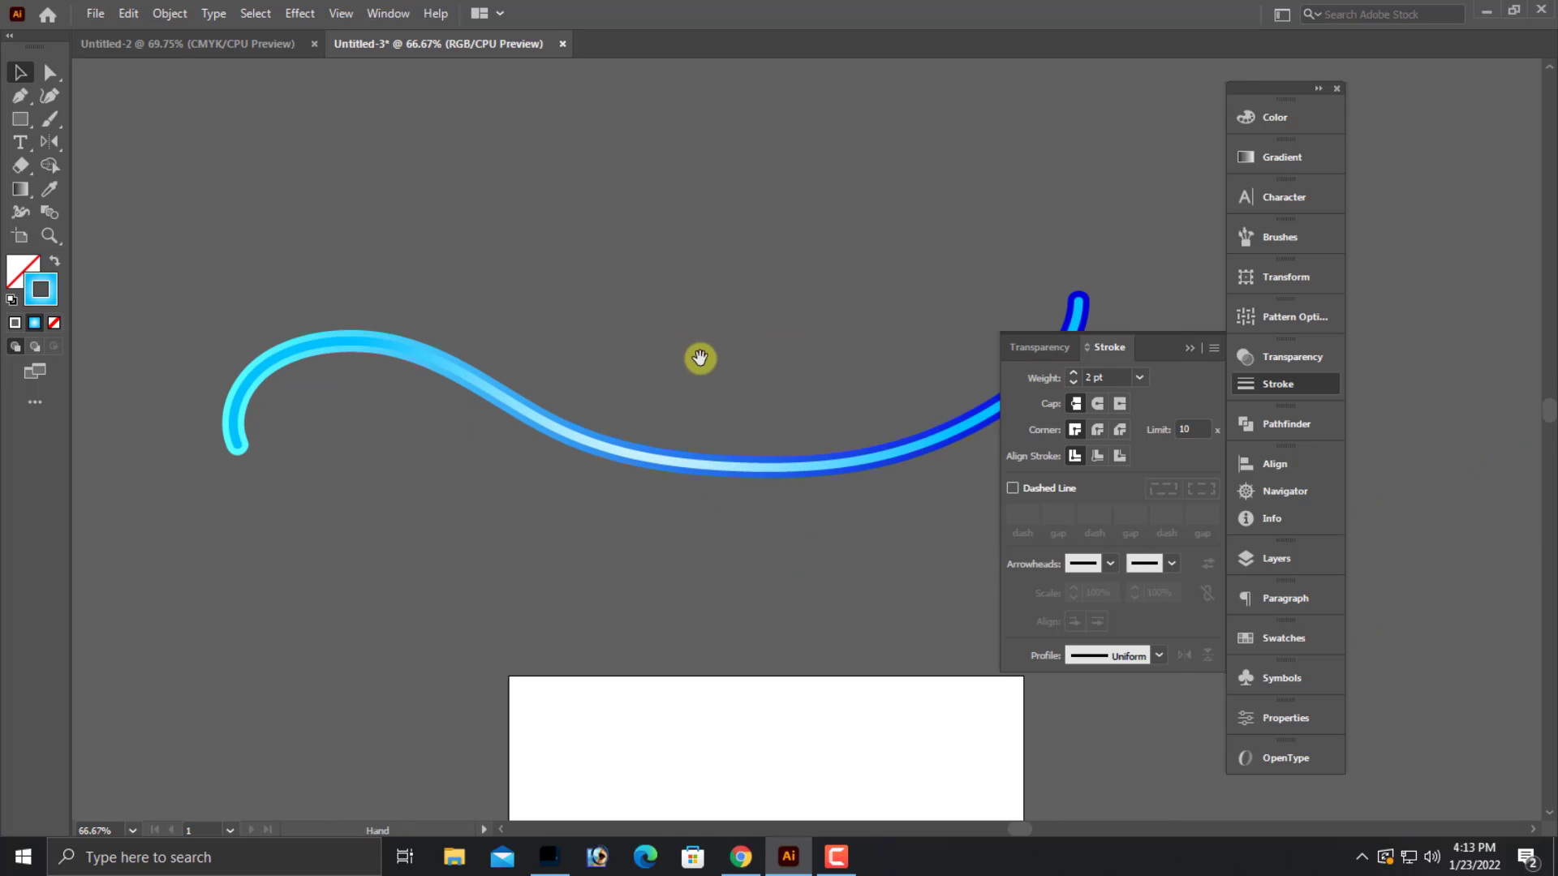
{"action": "left_click", "coordinate": [730, 465]}
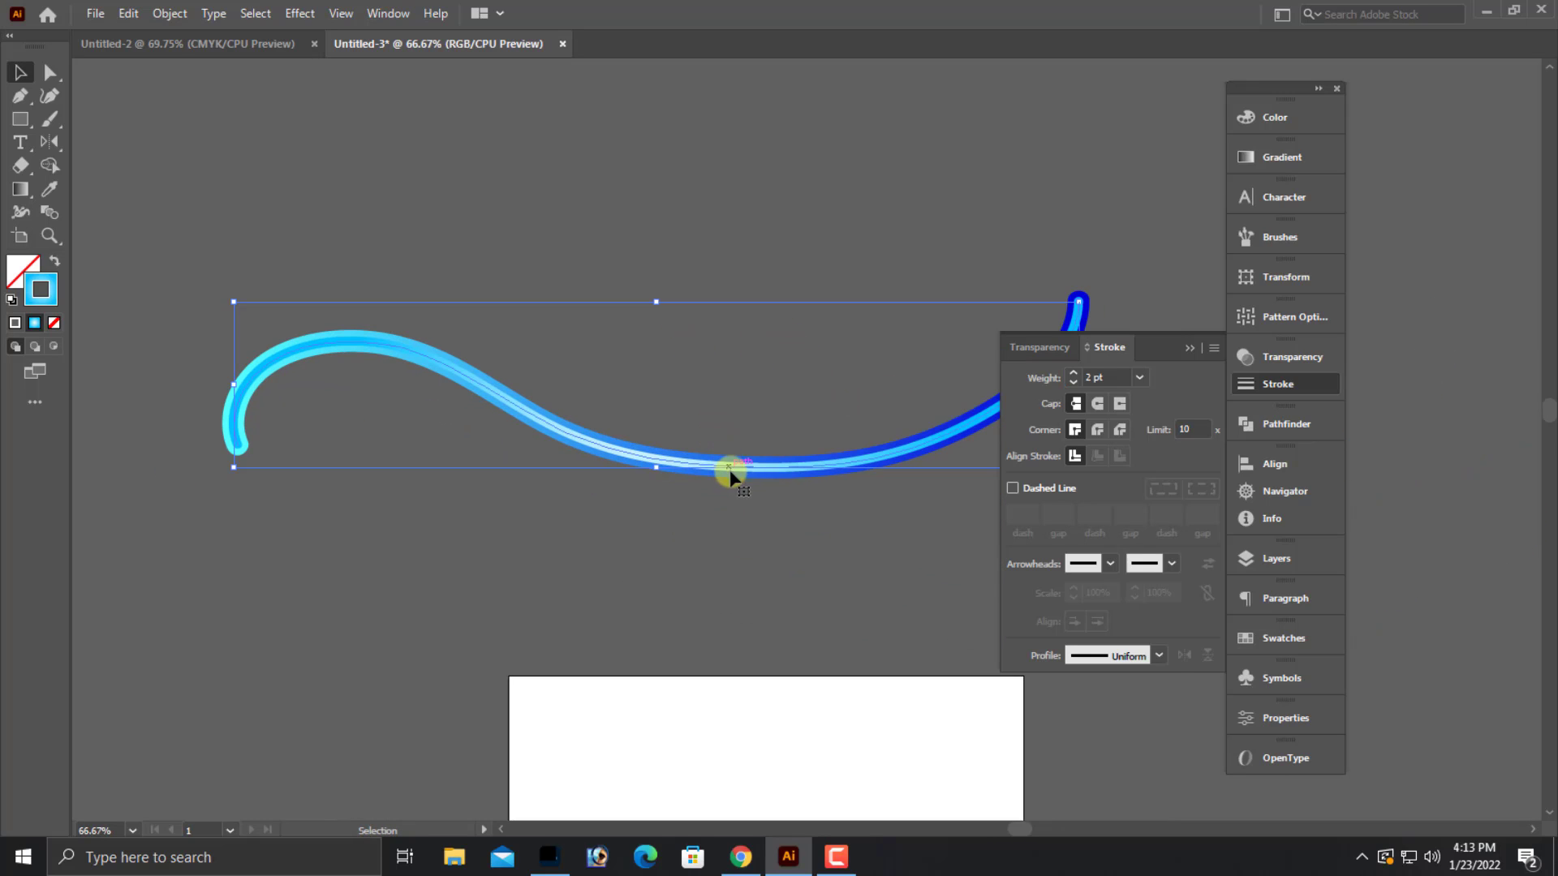
- Set the inner stripe's transparency blend mode to Overlay
{"action": "left_click", "coordinate": [1189, 347]}
{"action": "left_click", "coordinate": [1292, 357]}
{"action": "left_click", "coordinate": [1086, 378]}
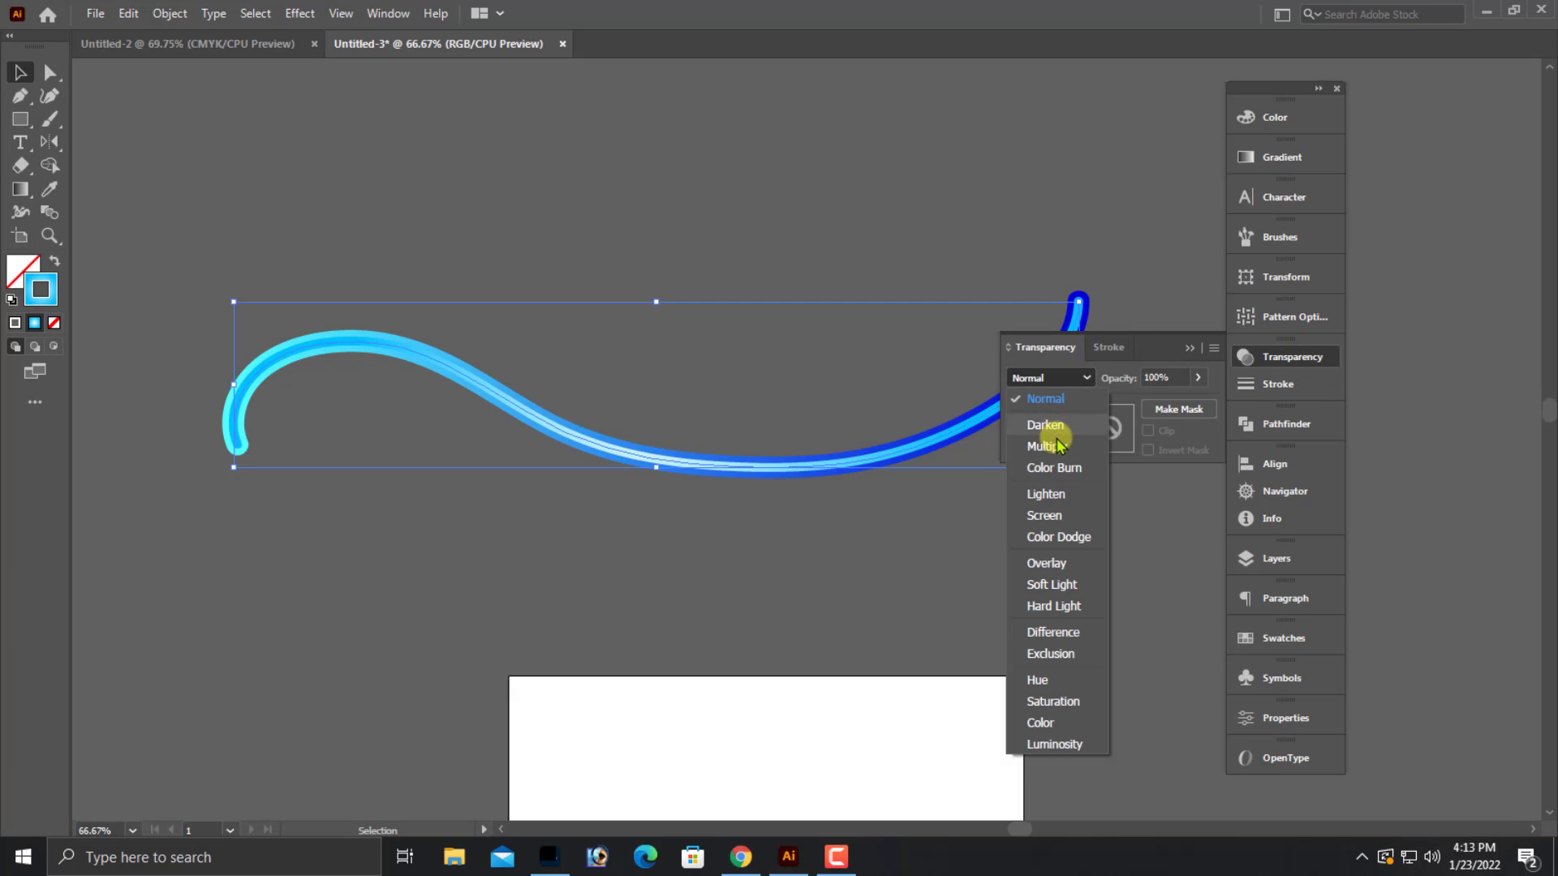
{"action": "left_click", "coordinate": [1058, 565]}
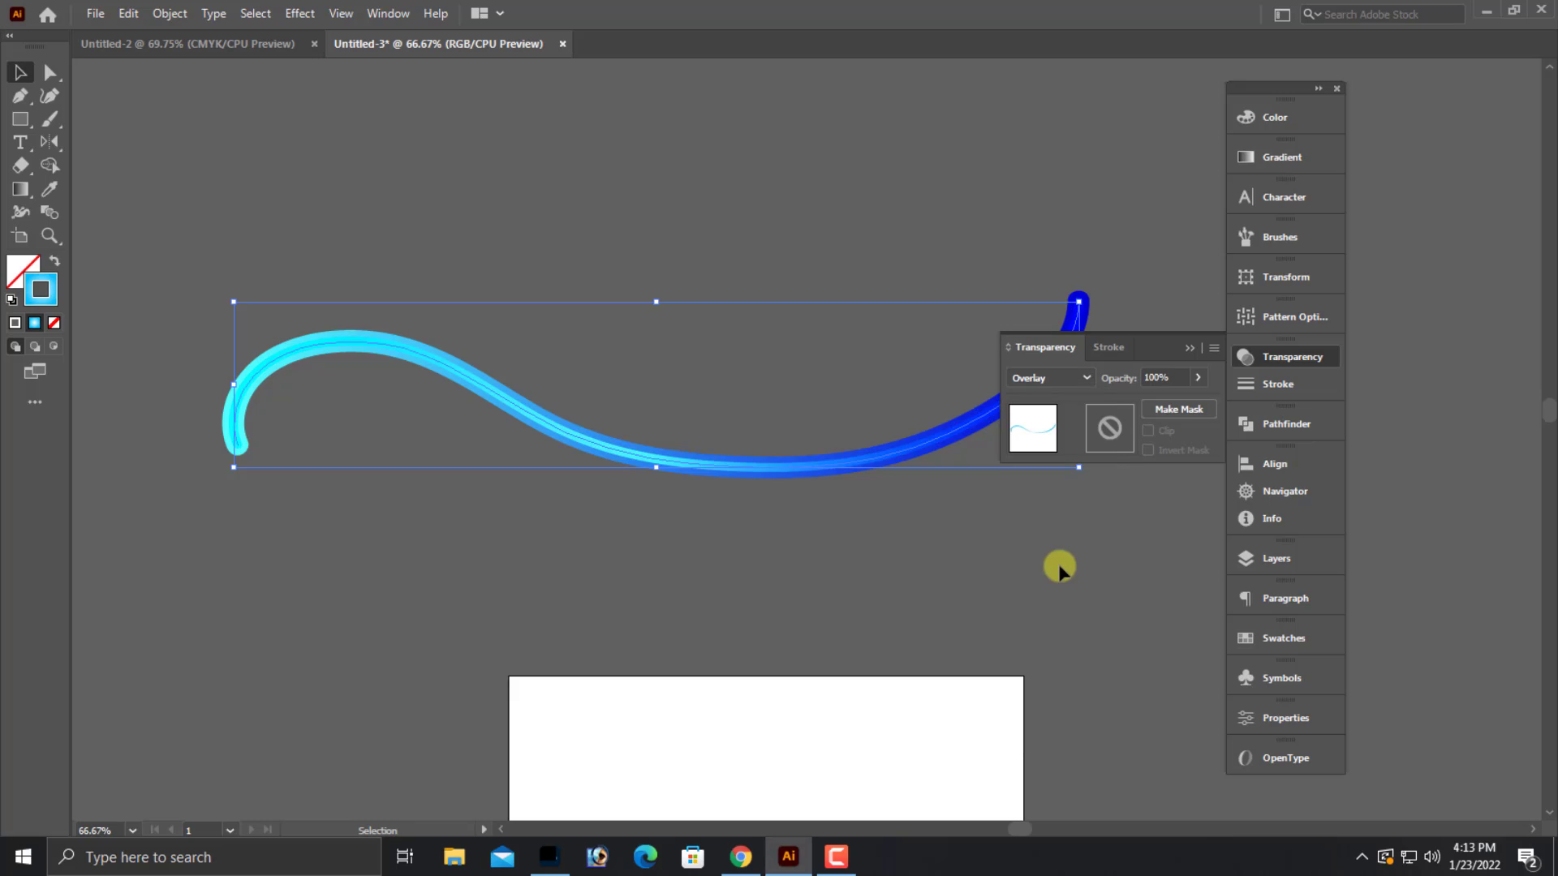
{"action": "left_click", "coordinate": [977, 565]}
{"action": "scroll", "coordinate": [941, 604], "scroll_direction": "up", "scroll_amount": 1}
{"action": "scroll", "coordinate": [892, 632], "scroll_direction": "up", "scroll_amount": 1}
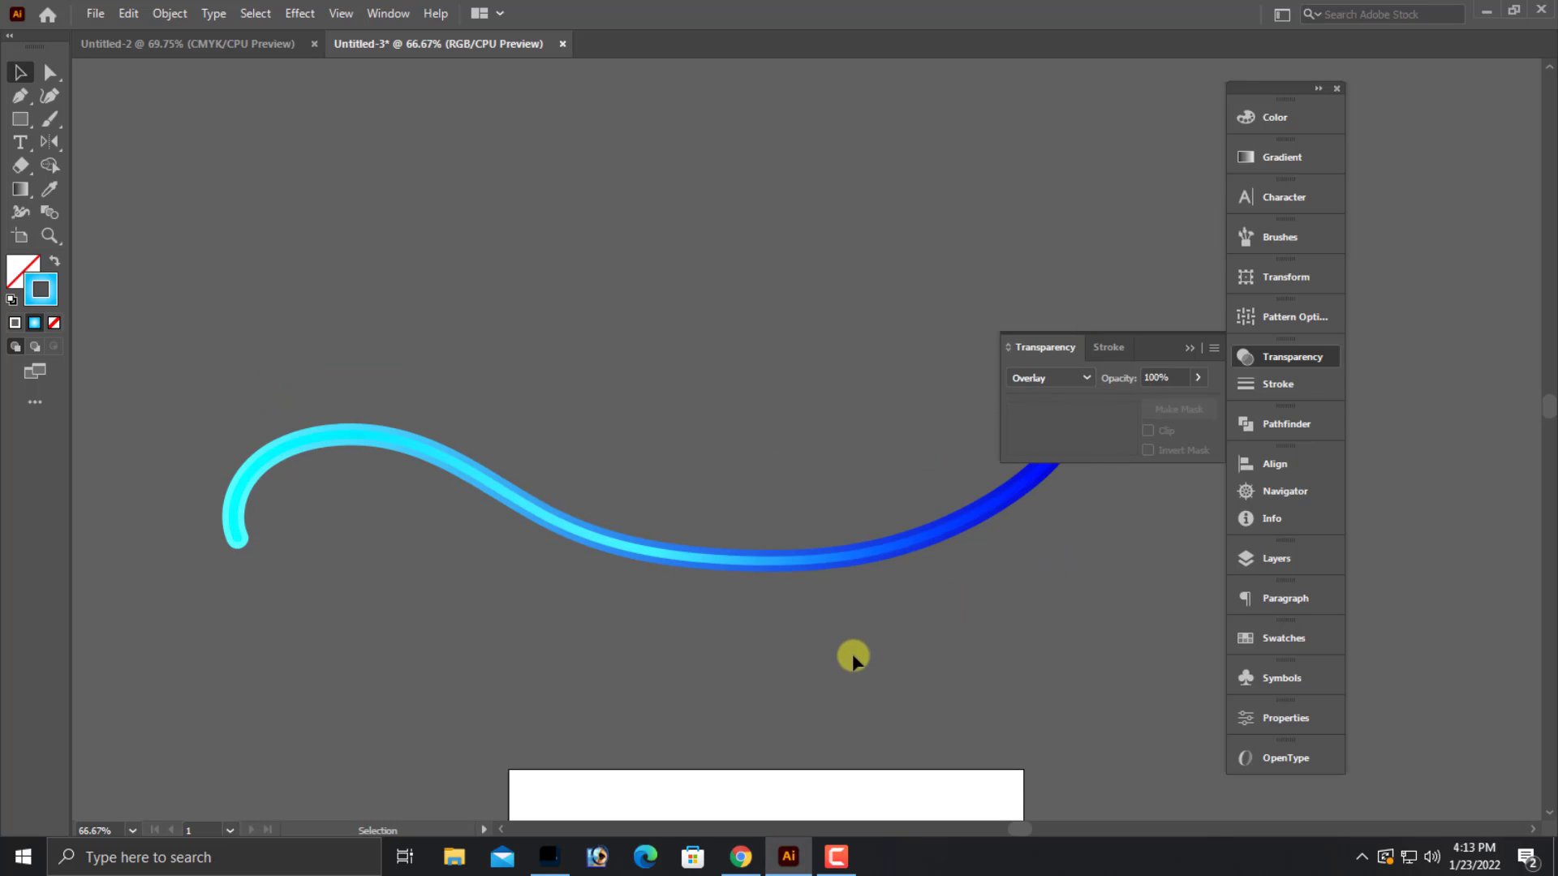
{"action": "scroll", "coordinate": [849, 654], "scroll_direction": "up", "scroll_amount": 3}
- Group the ribbon with its stripe and move the group lower on the canvas
{"action": "left_click", "coordinate": [932, 702]}
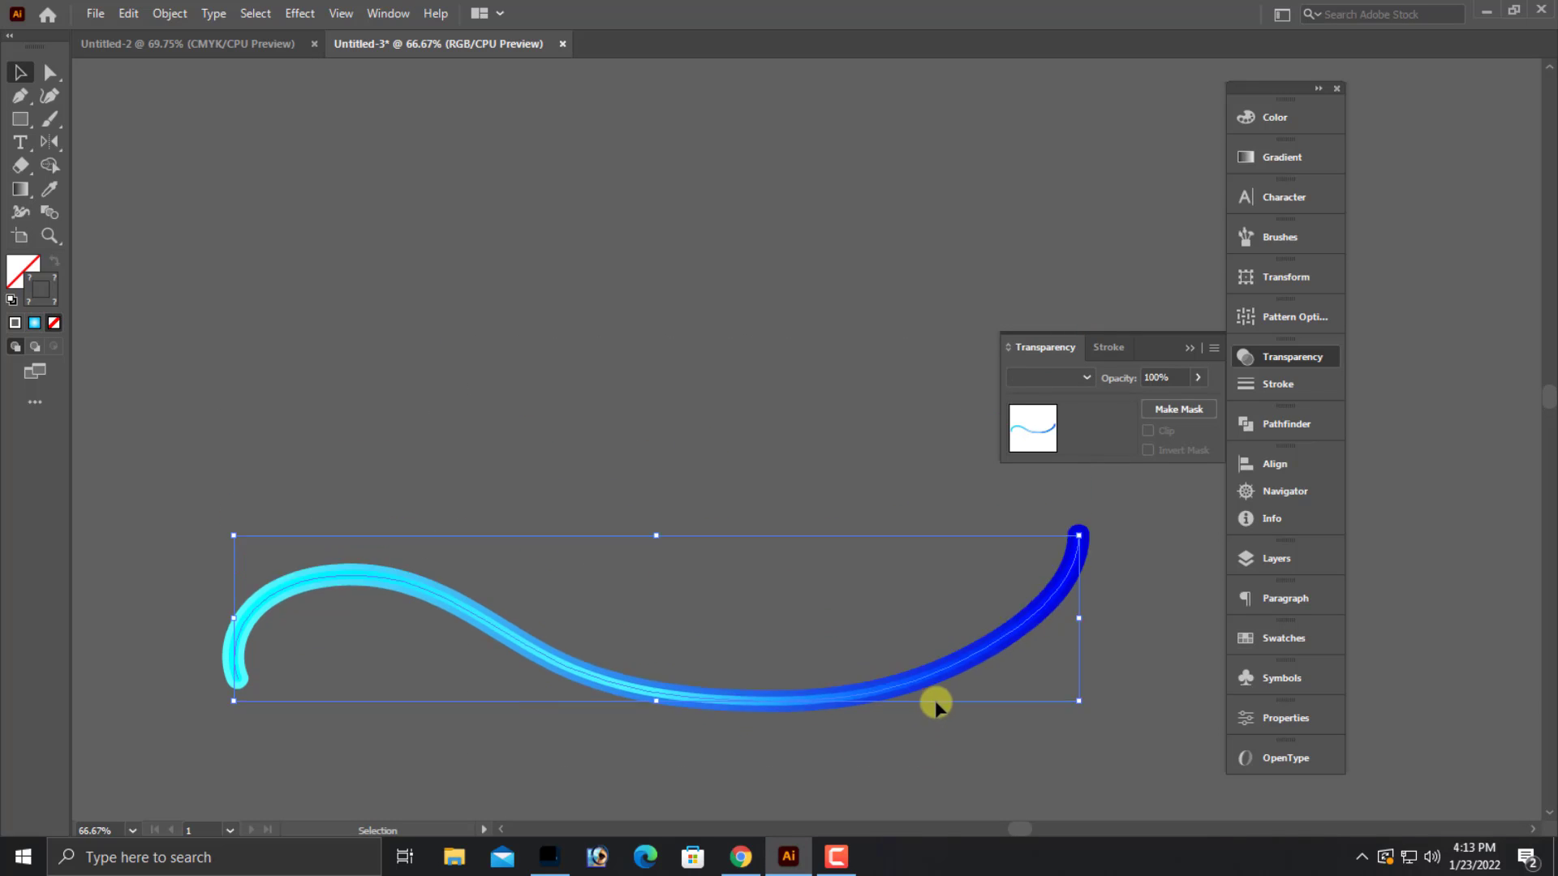
{"action": "scroll", "coordinate": [893, 722], "scroll_direction": "up", "scroll_amount": 2}
{"action": "left_click_drag", "start_coordinate": [844, 740], "coordinate": [811, 316]}
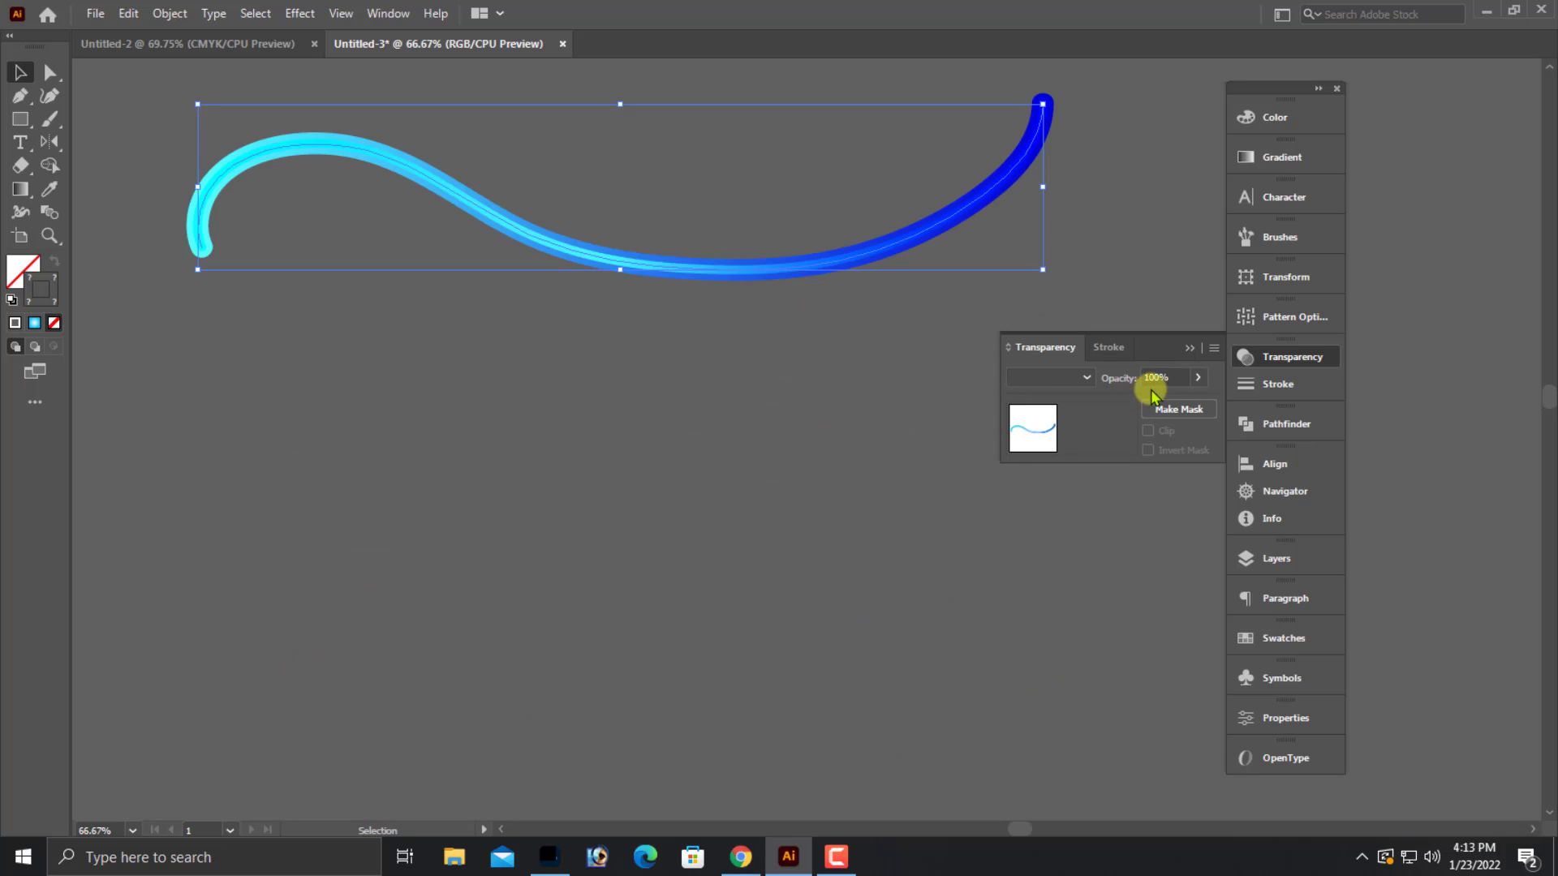
{"action": "left_click", "coordinate": [1189, 347]}
{"action": "right_click", "coordinate": [671, 195]}
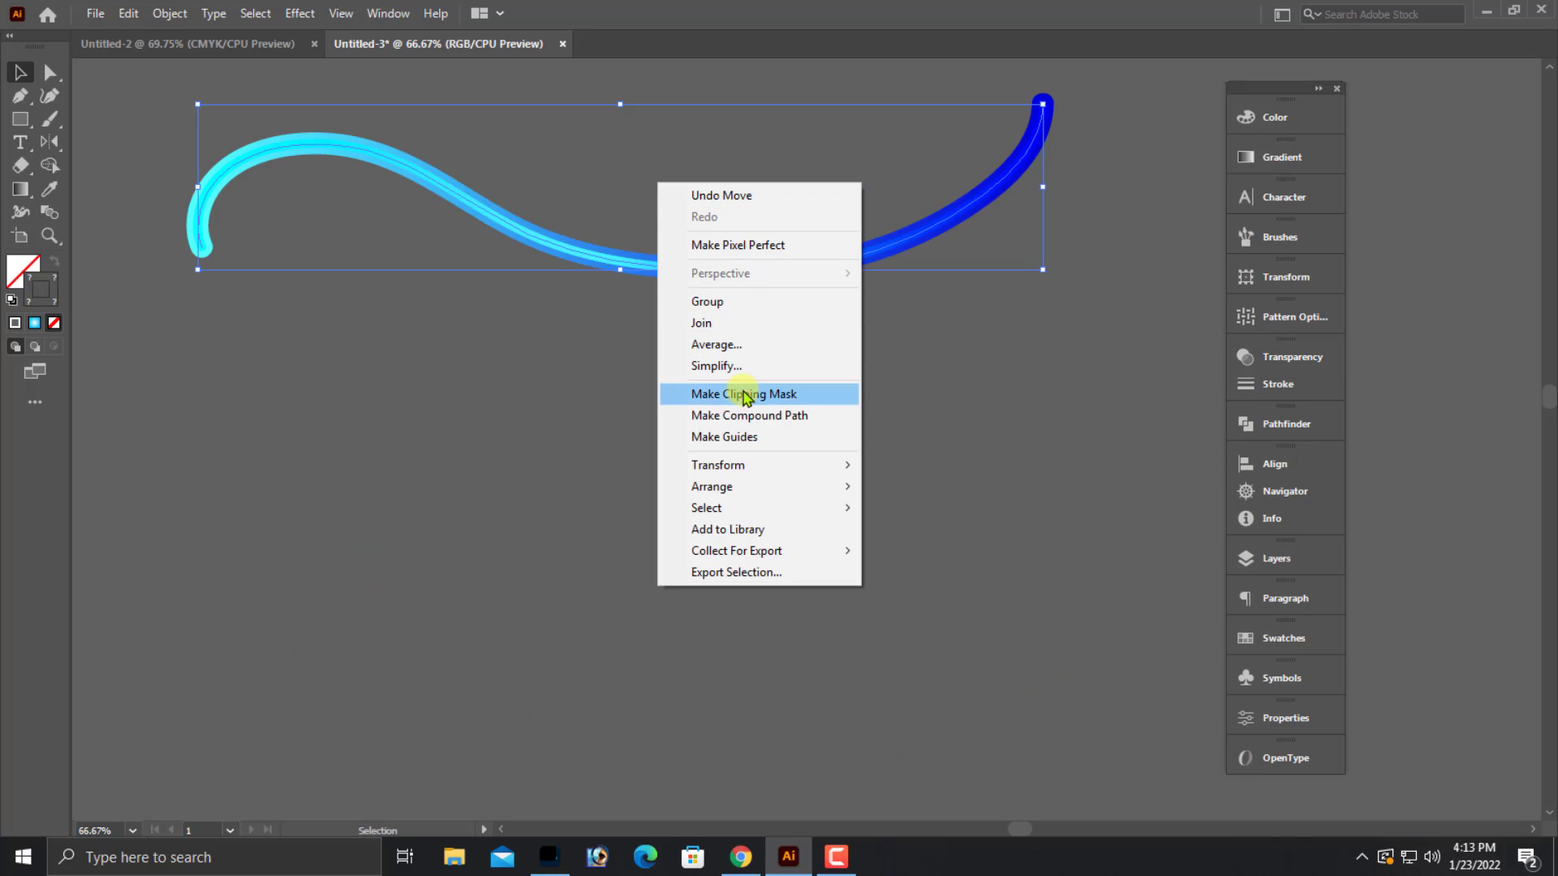
{"action": "left_click", "coordinate": [706, 304]}
{"action": "scroll", "coordinate": [697, 446], "scroll_direction": "up", "scroll_amount": 3}
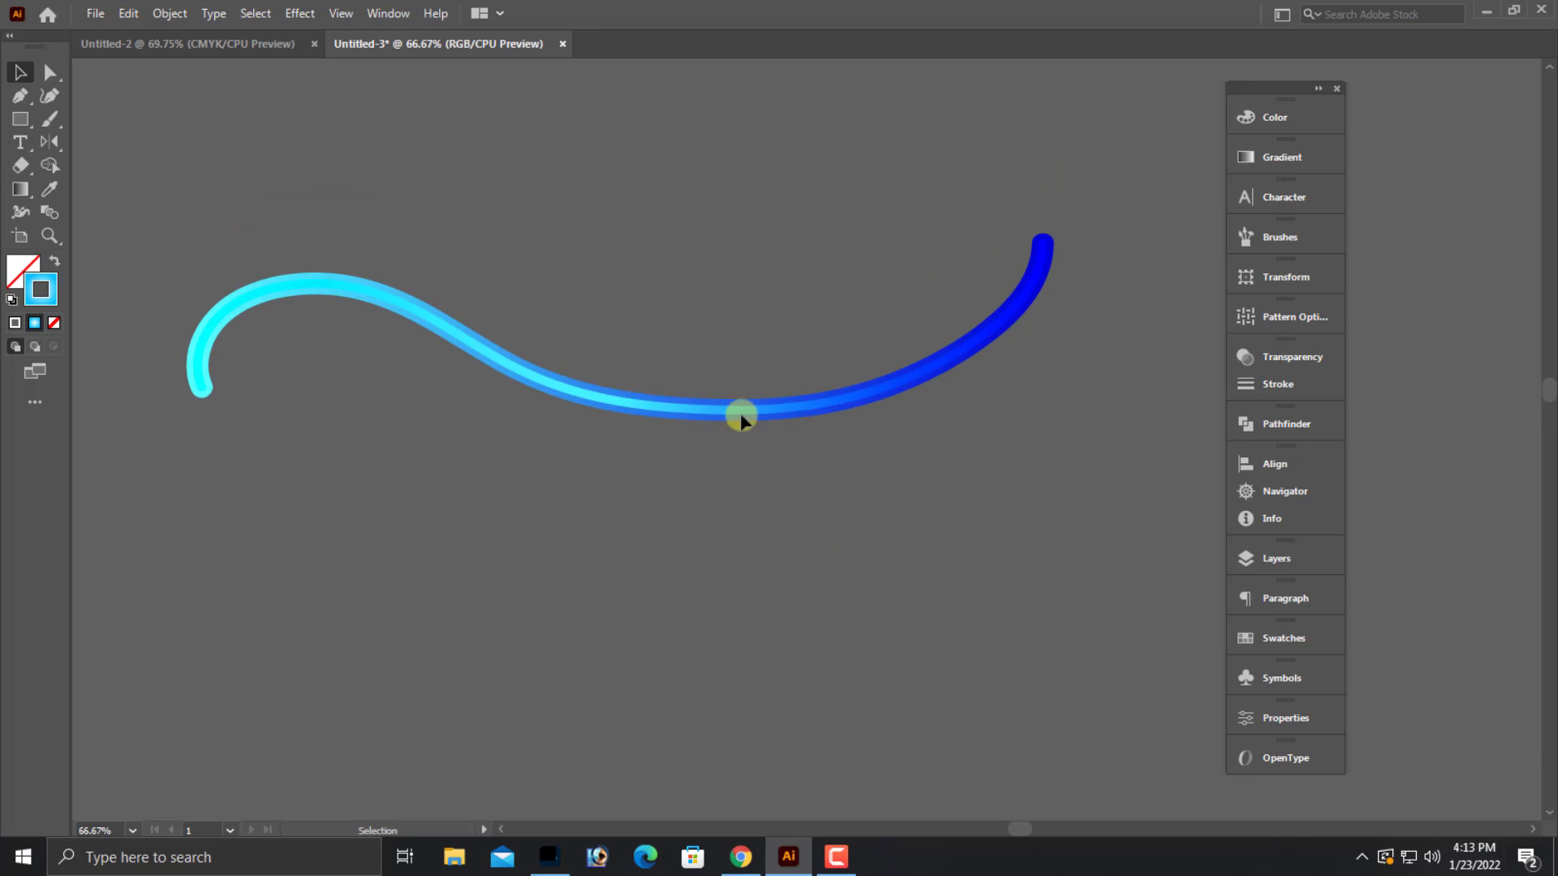
{"action": "left_click_drag", "start_coordinate": [776, 405], "coordinate": [792, 646]}
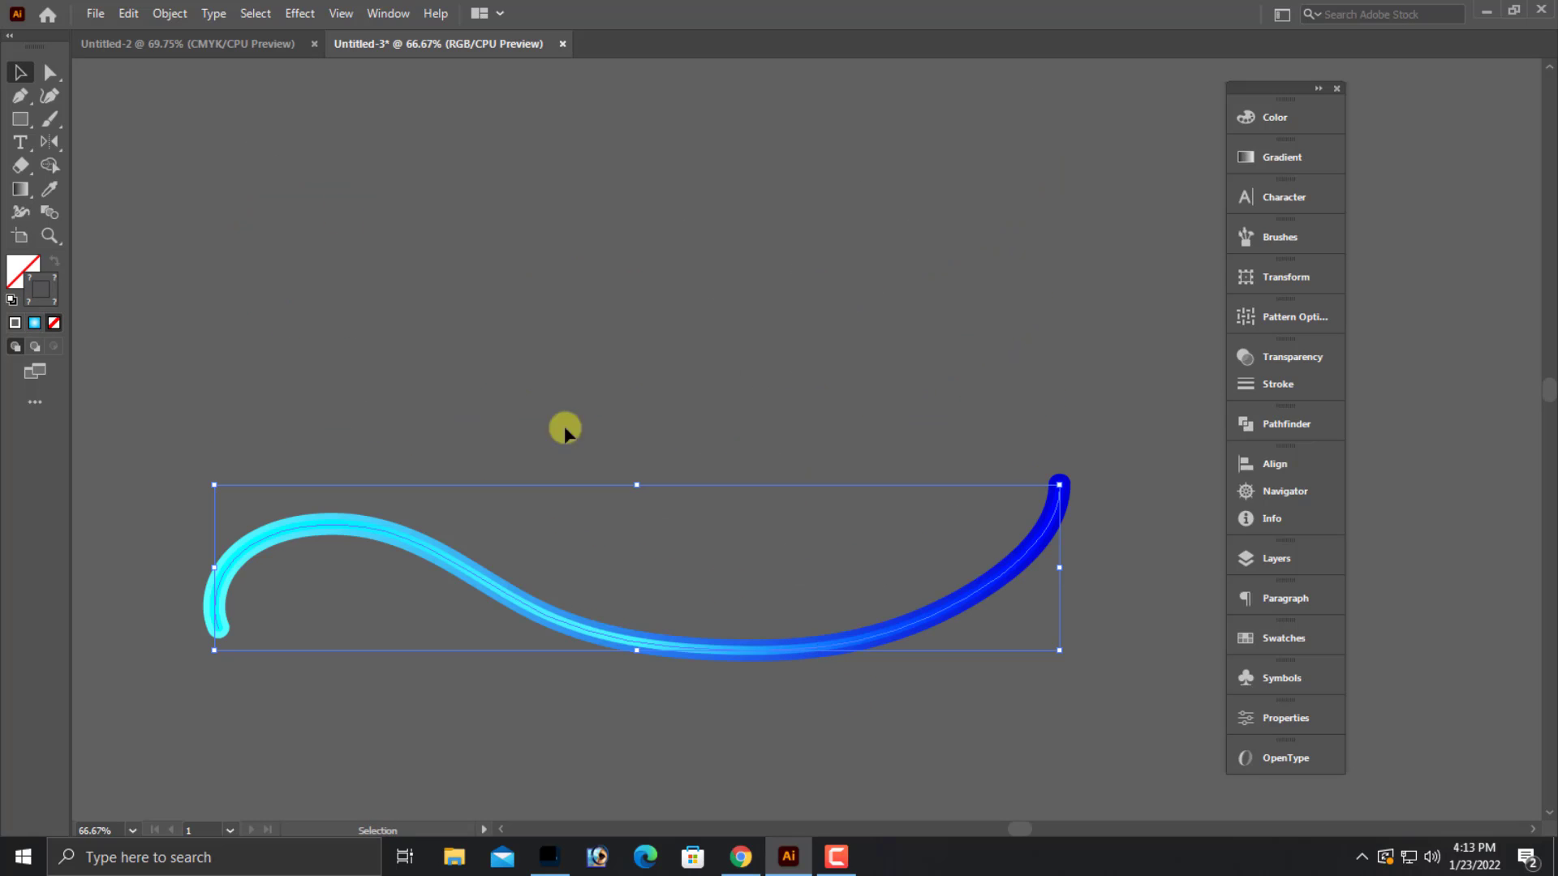
- Apply a Transform effect to the wave with a vertical move of -0.2778 in
{"action": "left_click", "coordinate": [302, 14]}
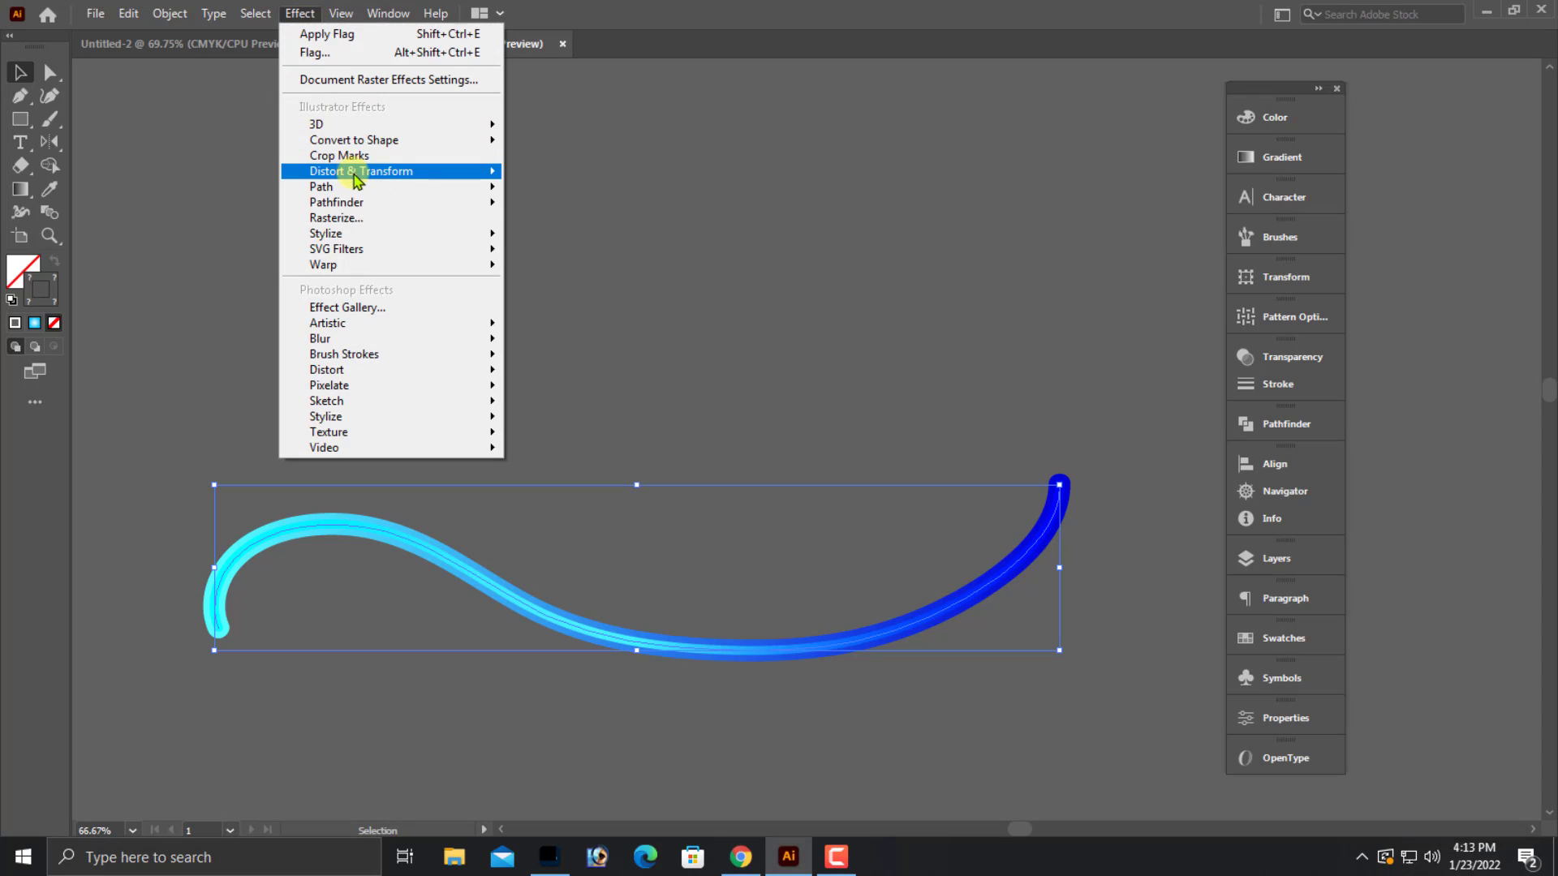
{"action": "mouse_move", "coordinate": [361, 170]}
{"action": "left_click", "coordinate": [563, 238]}
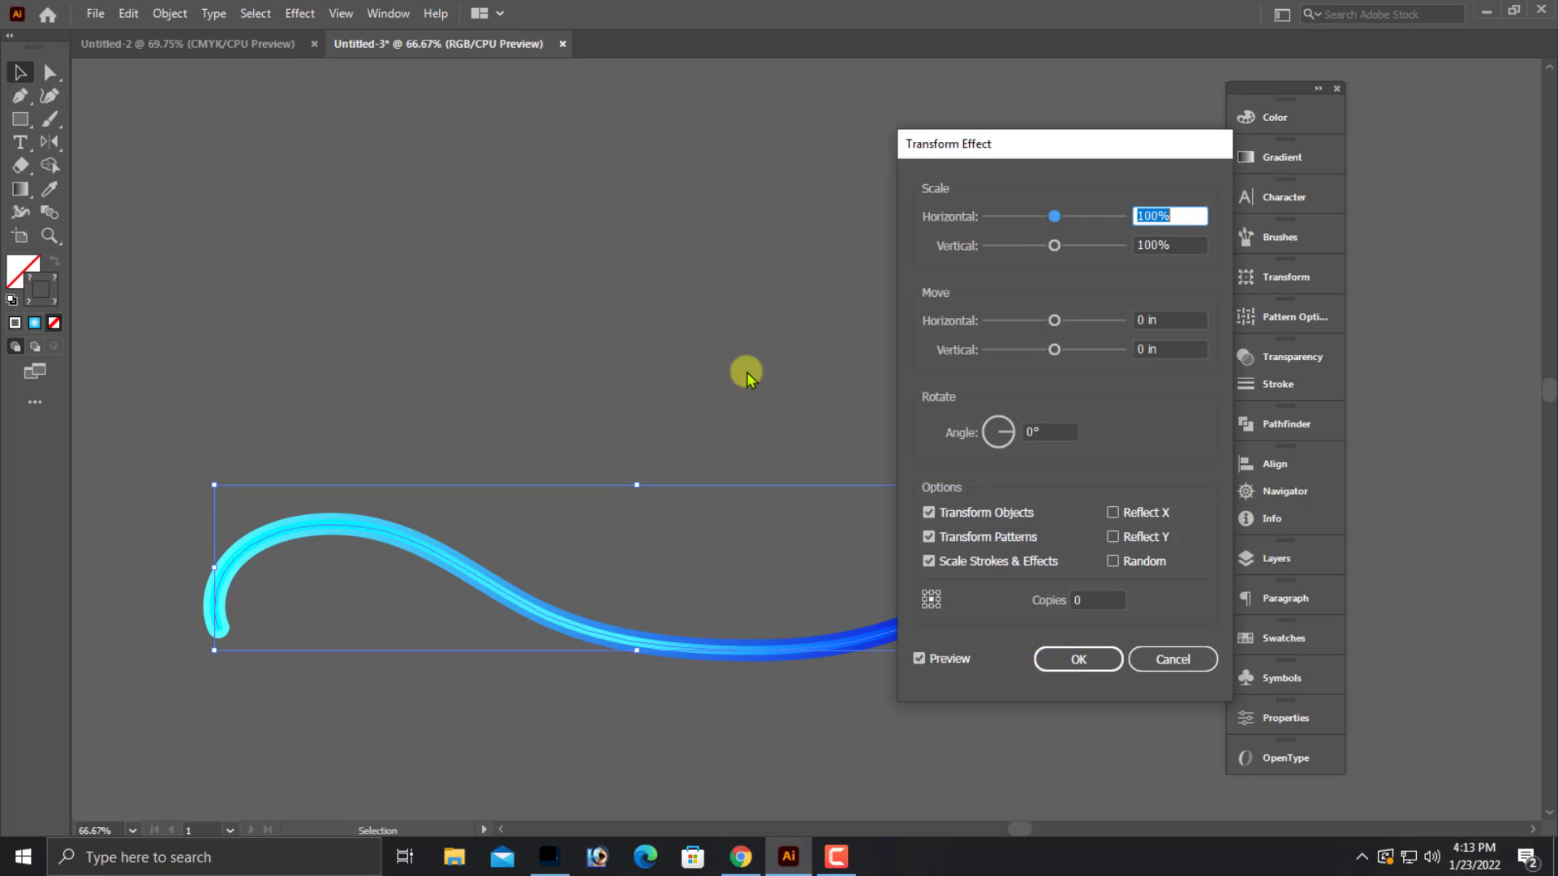
{"action": "left_click", "coordinate": [1095, 600]}
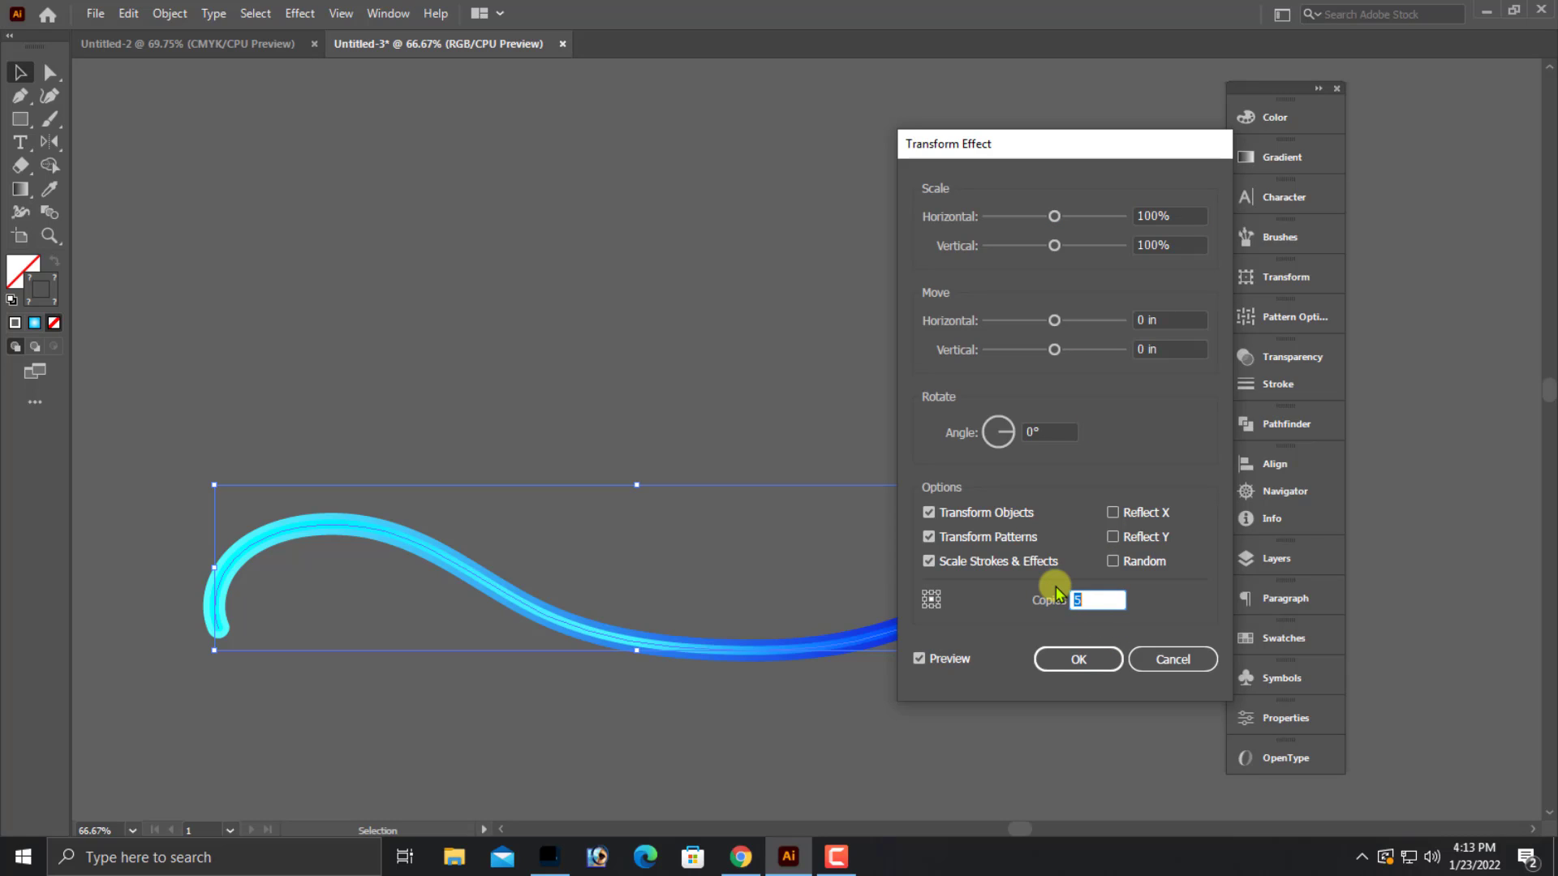
{"action": "type", "text": "8"}
{"action": "left_click", "coordinate": [1147, 321]}
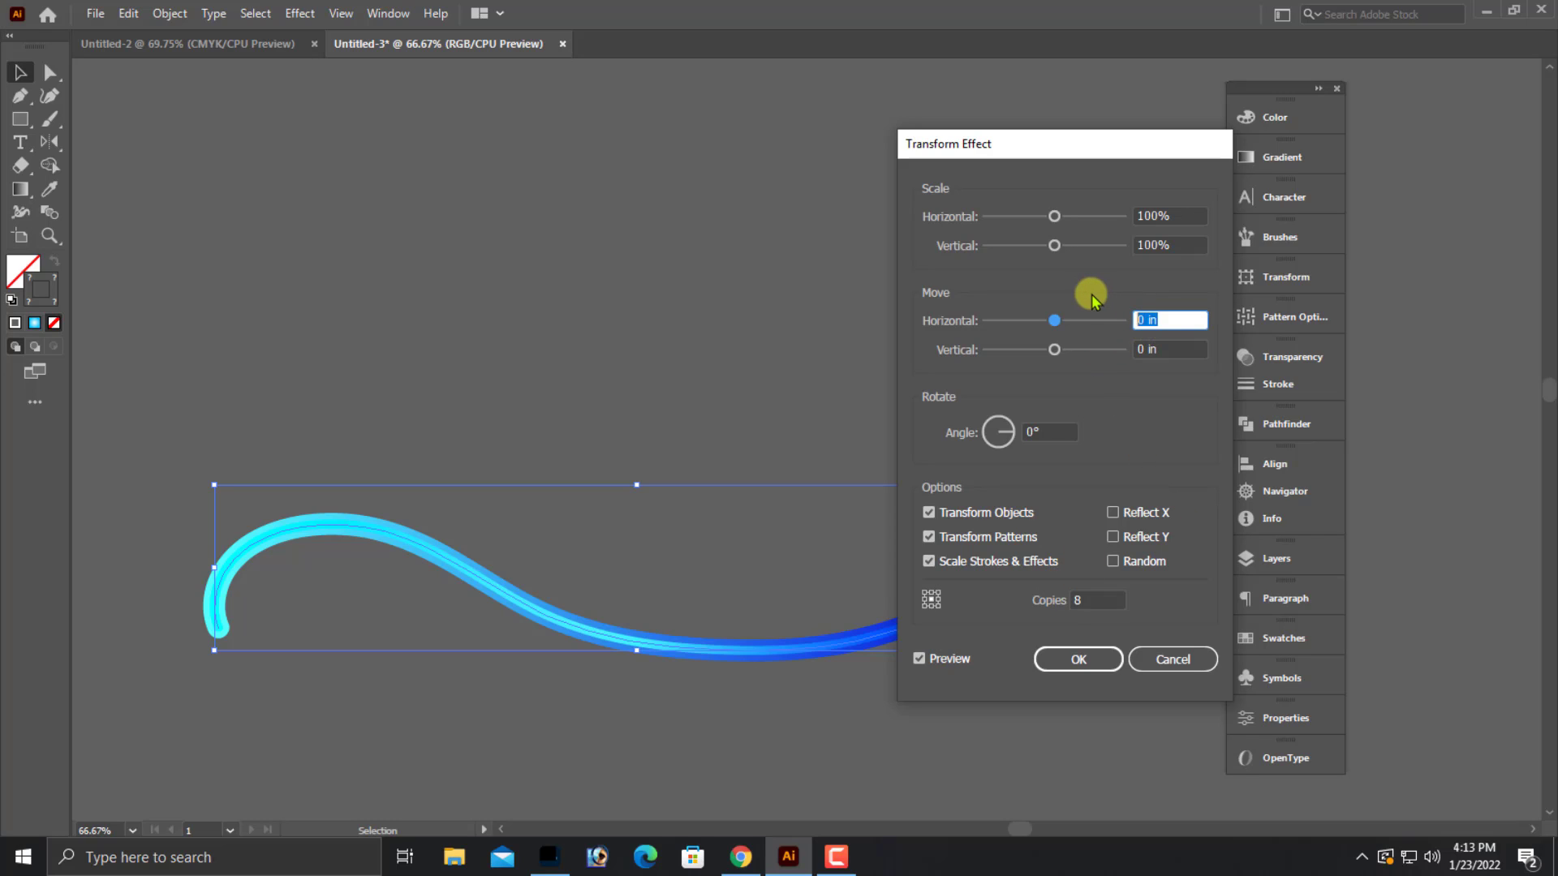
{"action": "key", "text": "Up"}
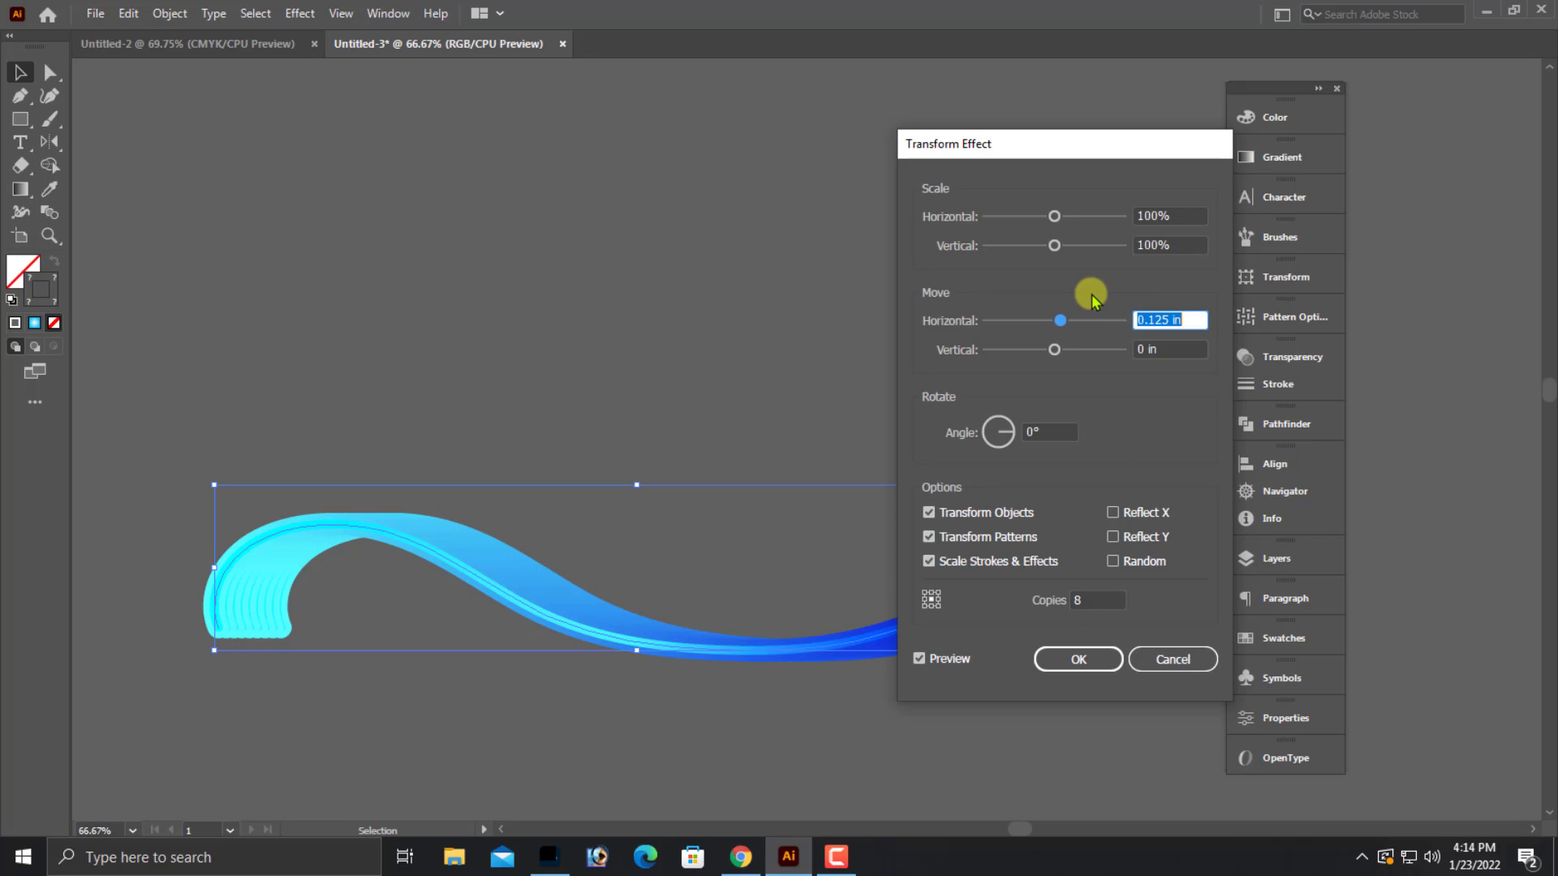
{"action": "key", "text": "Down"}
{"action": "key", "text": "Up"}
{"action": "left_click", "coordinate": [1041, 350]}
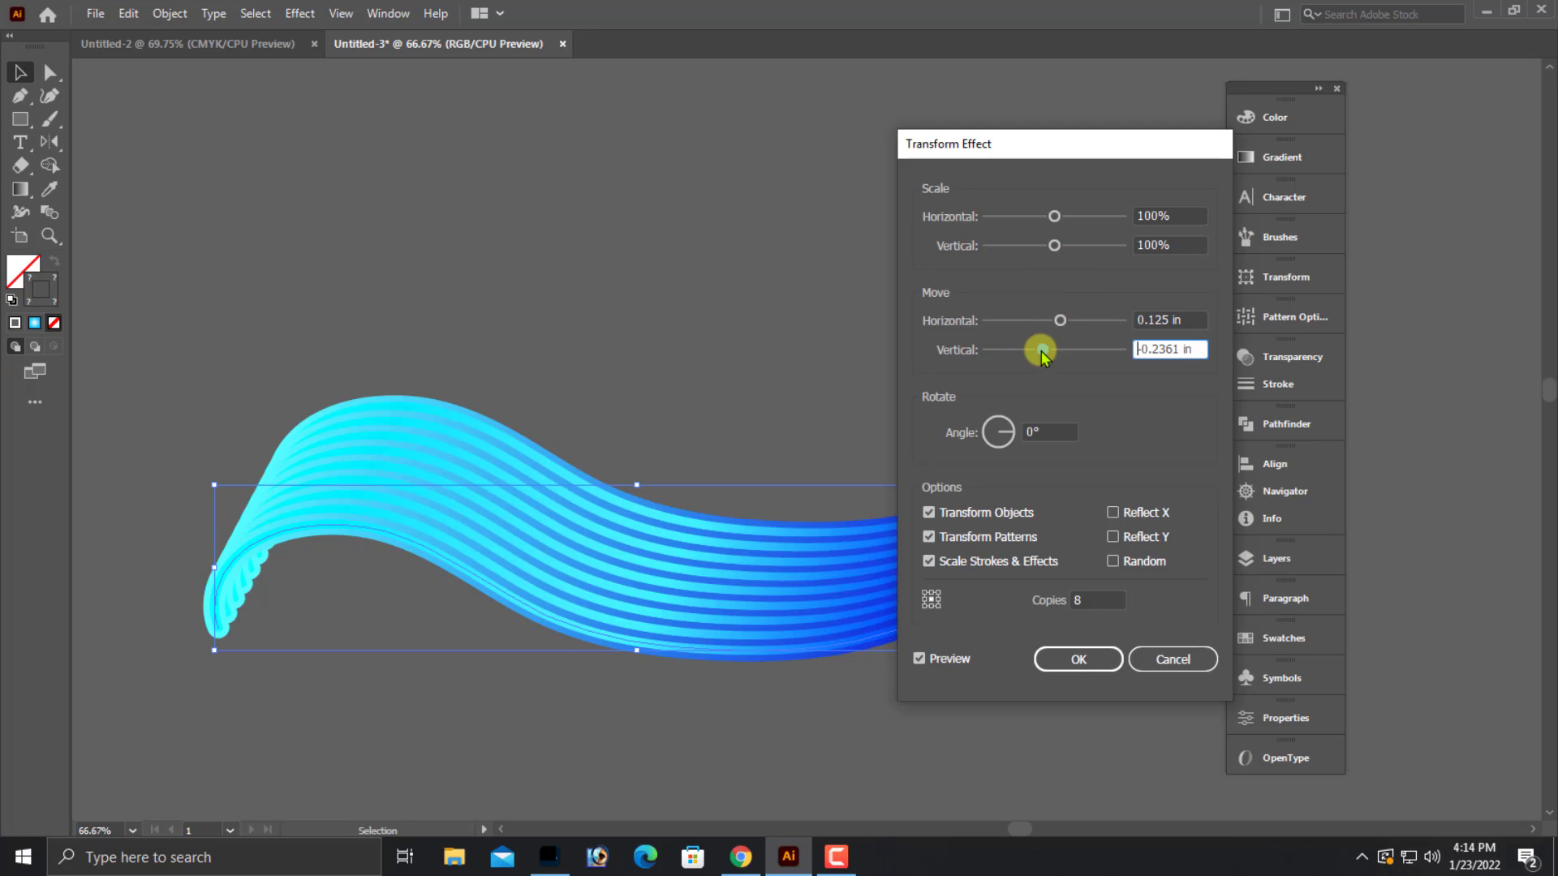
{"action": "left_click_drag", "start_coordinate": [1032, 349], "coordinate": [1041, 349]}
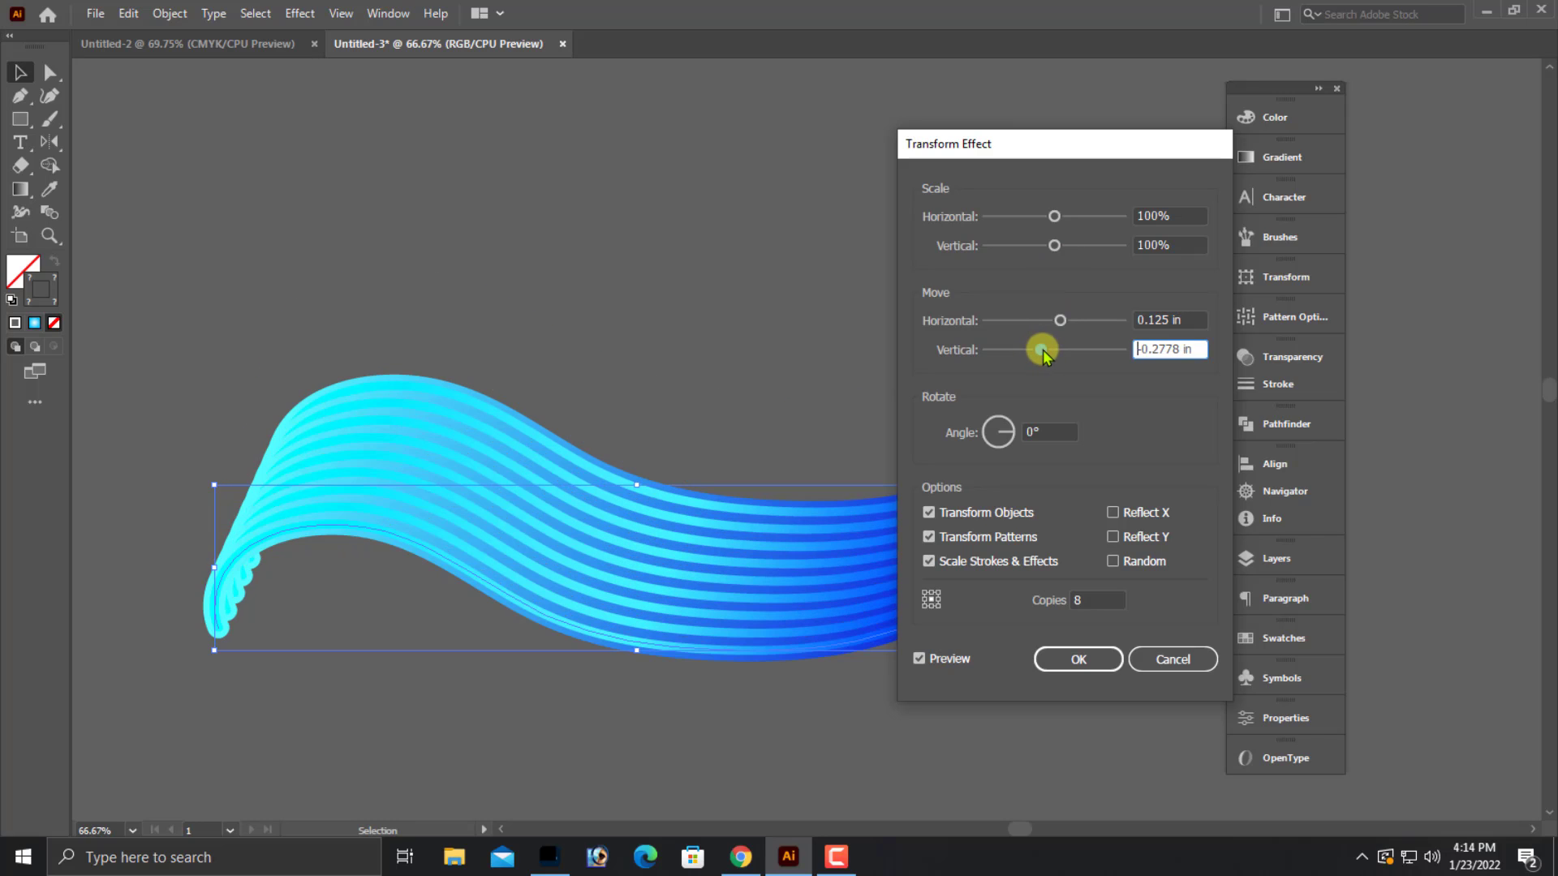
- Set the Transform horizontal move to 0 in so the copies stay aligned
{"action": "left_click", "coordinate": [1165, 320]}
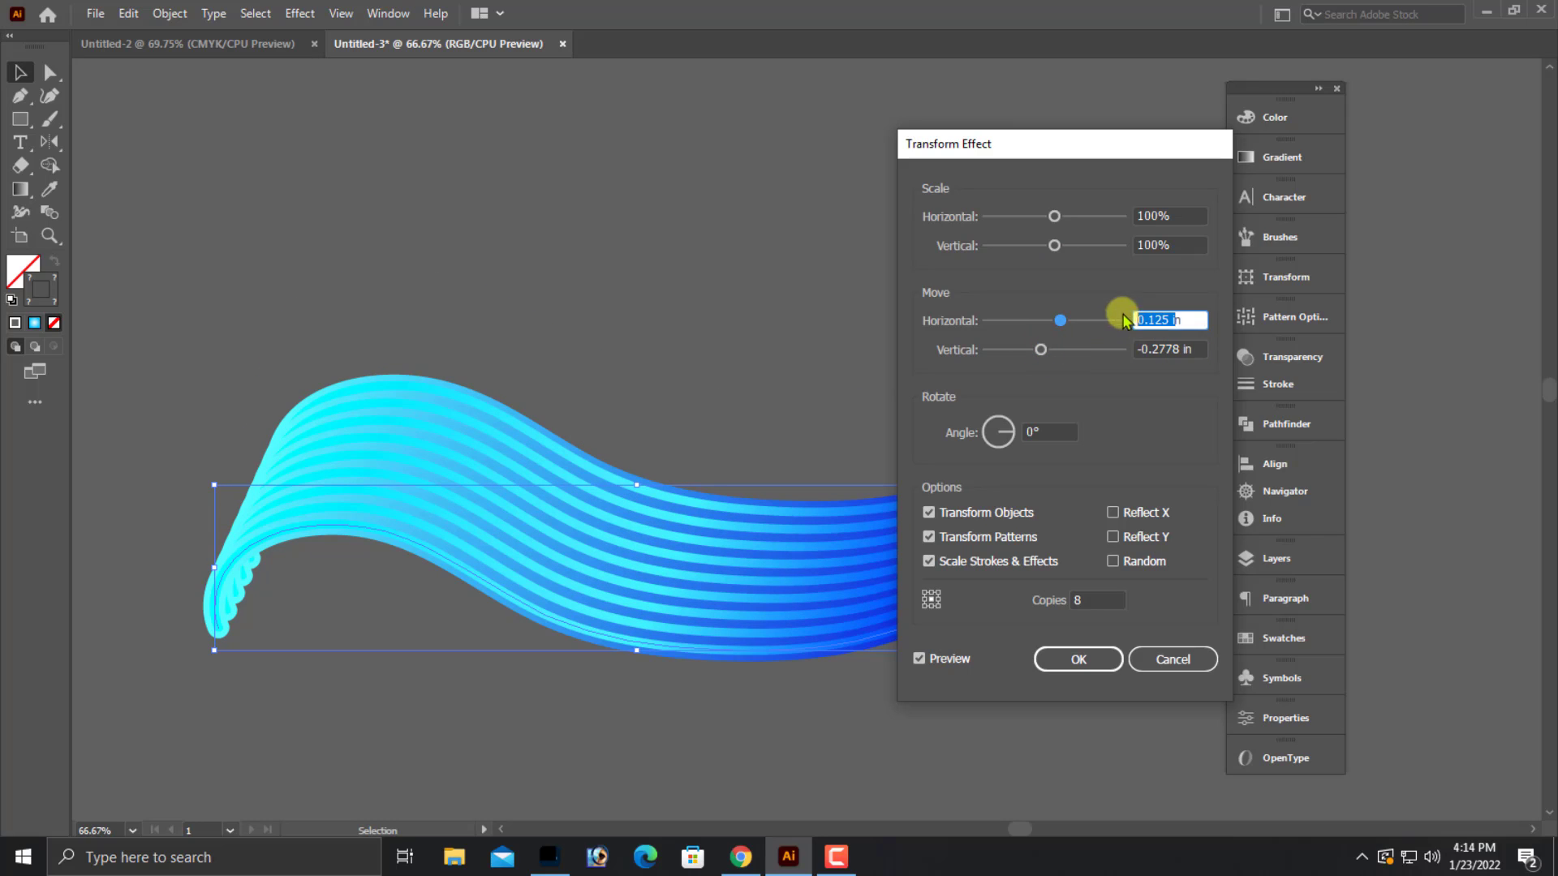
{"action": "key", "text": "Up"}
{"action": "key", "text": "Down"}
{"action": "key", "text": "Down"}
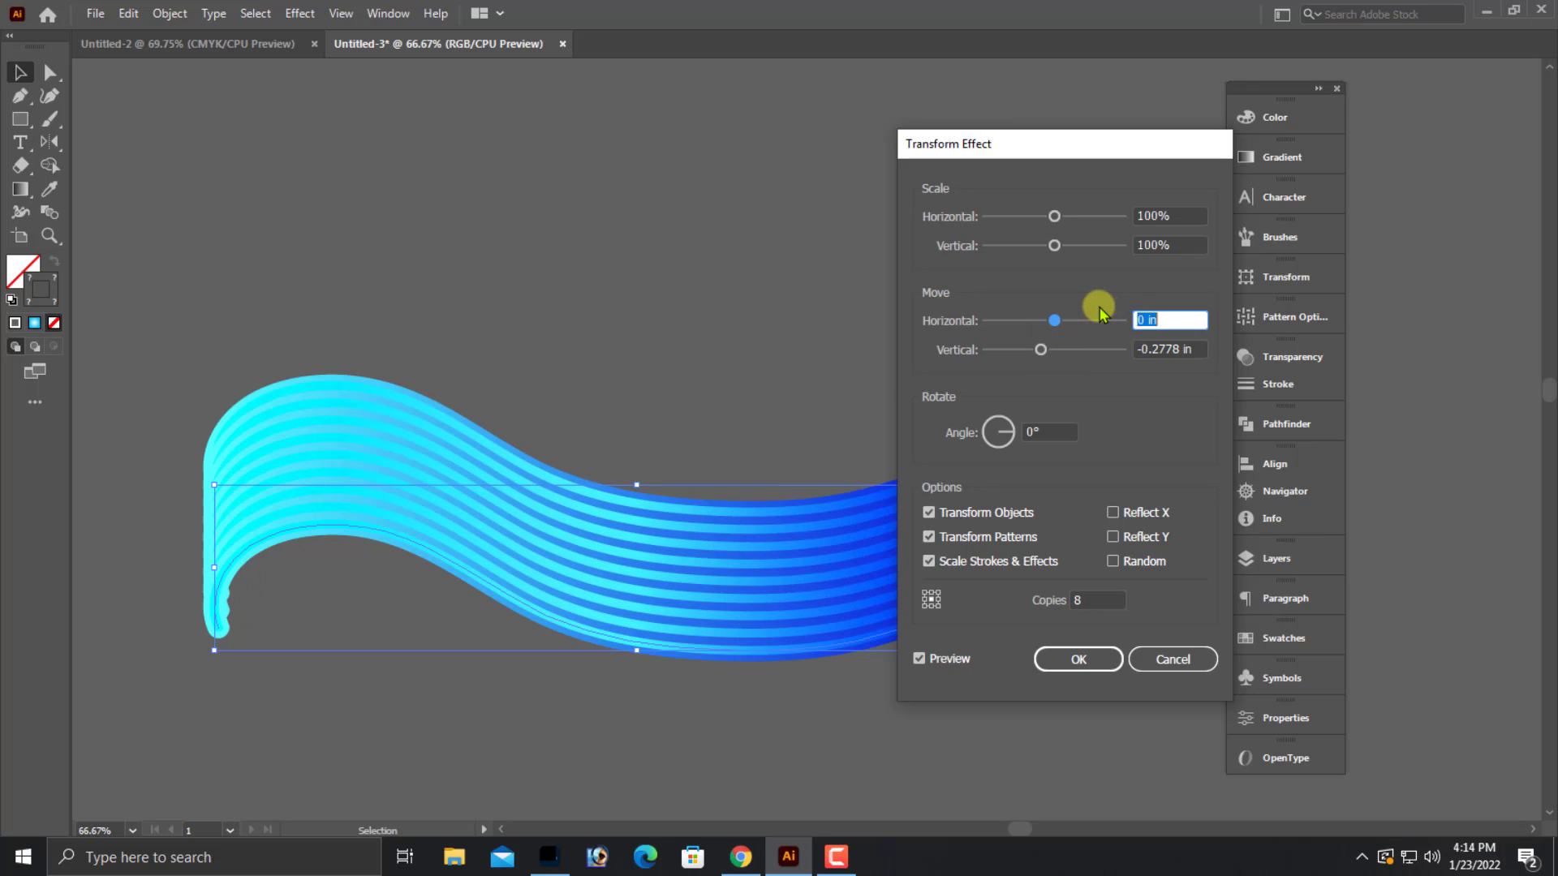
{"action": "key", "text": "Down"}
{"action": "key", "text": "Down"}
{"action": "key", "text": "Up"}
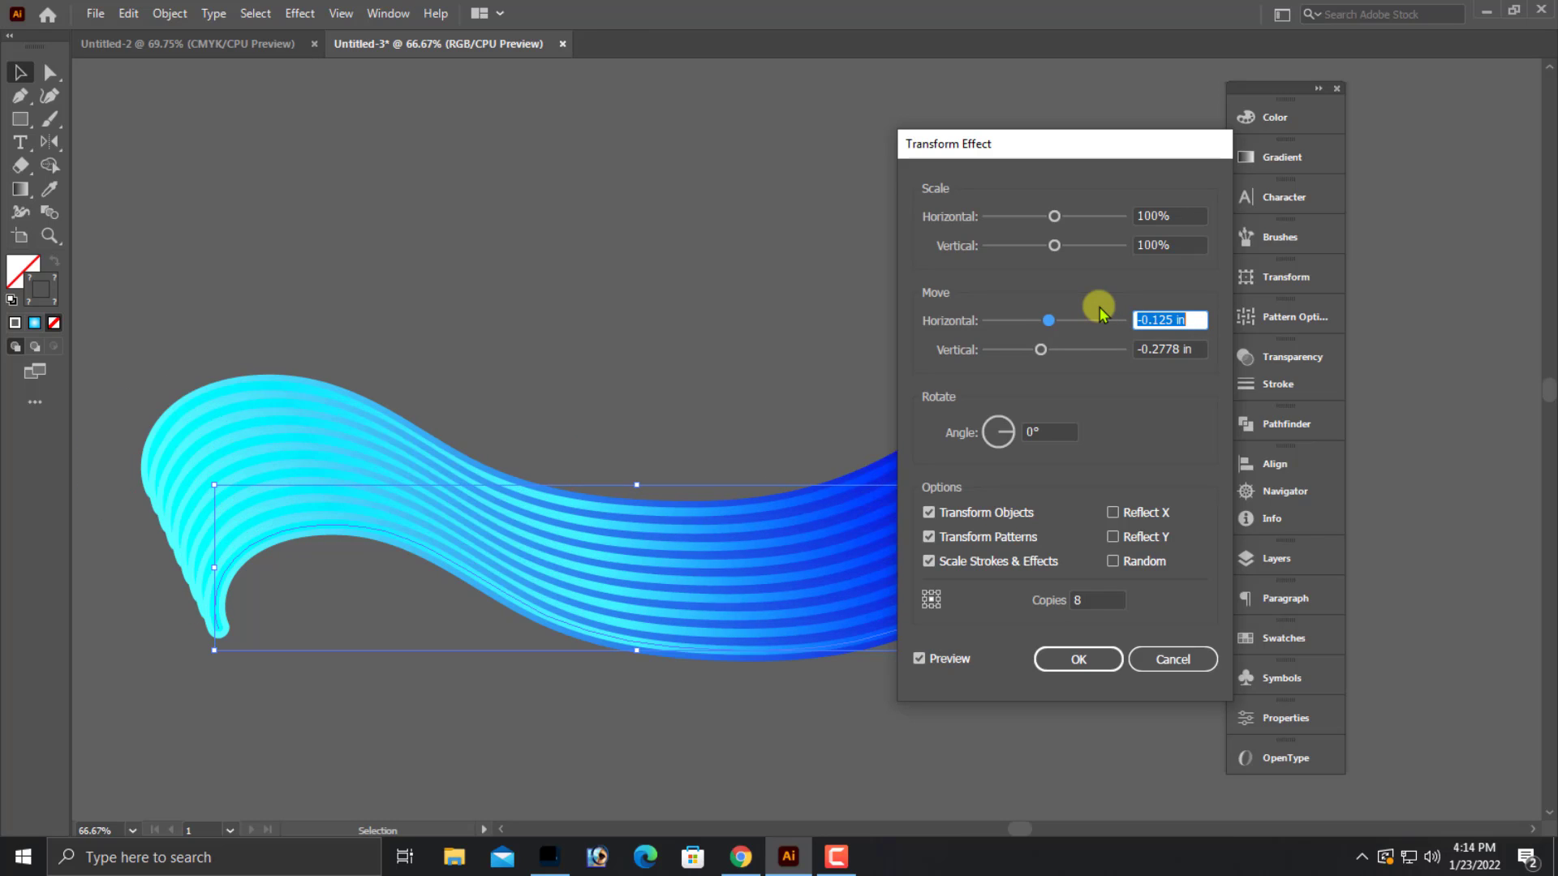
{"action": "key", "text": "Up"}
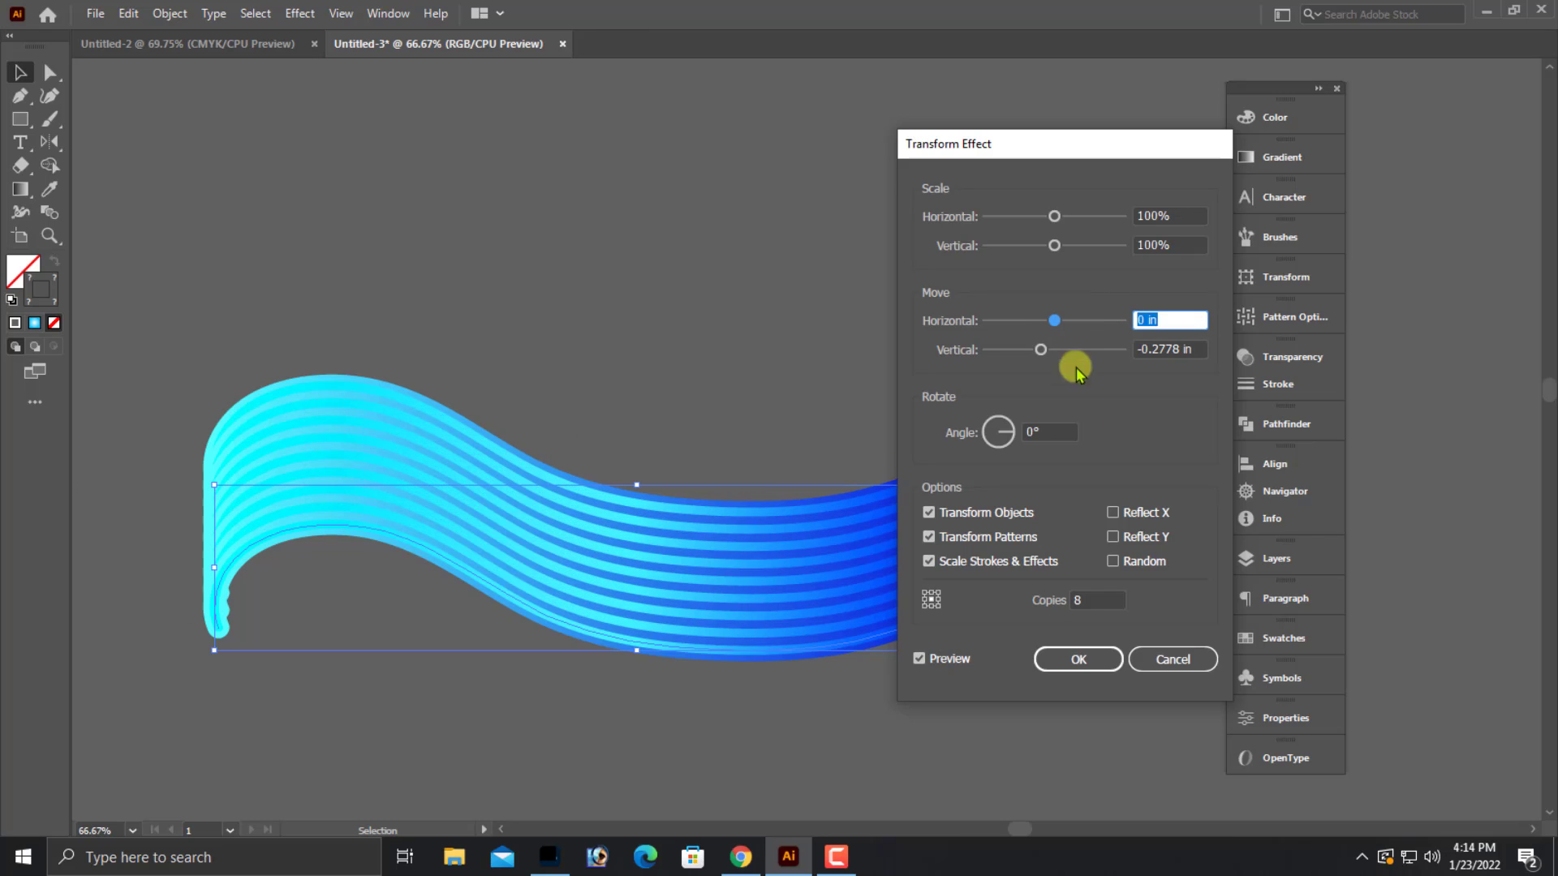
- Set the Transform copies to 26, apply the effect, and reselect the striped wave
{"action": "left_click", "coordinate": [1103, 600]}
{"action": "key", "text": "Up"}
{"action": "key", "text": "Up"}
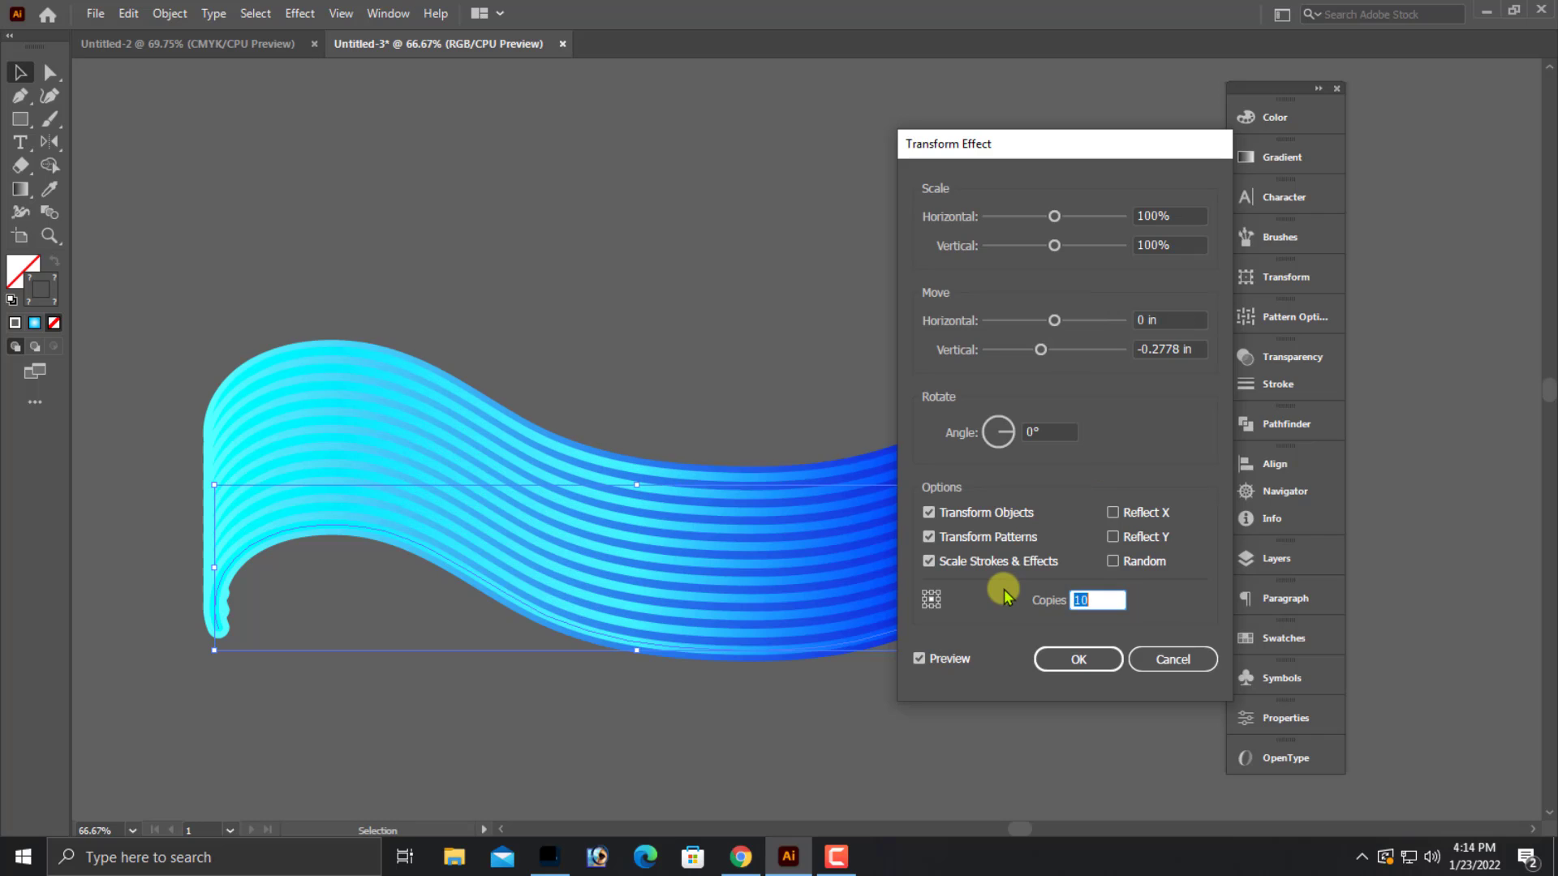
{"action": "key", "text": "Up"}
{"action": "key", "text": "Up"}
{"action": "key", "text": "Up"}
{"action": "key", "text": "Up"}
{"action": "key", "text": "Up"}
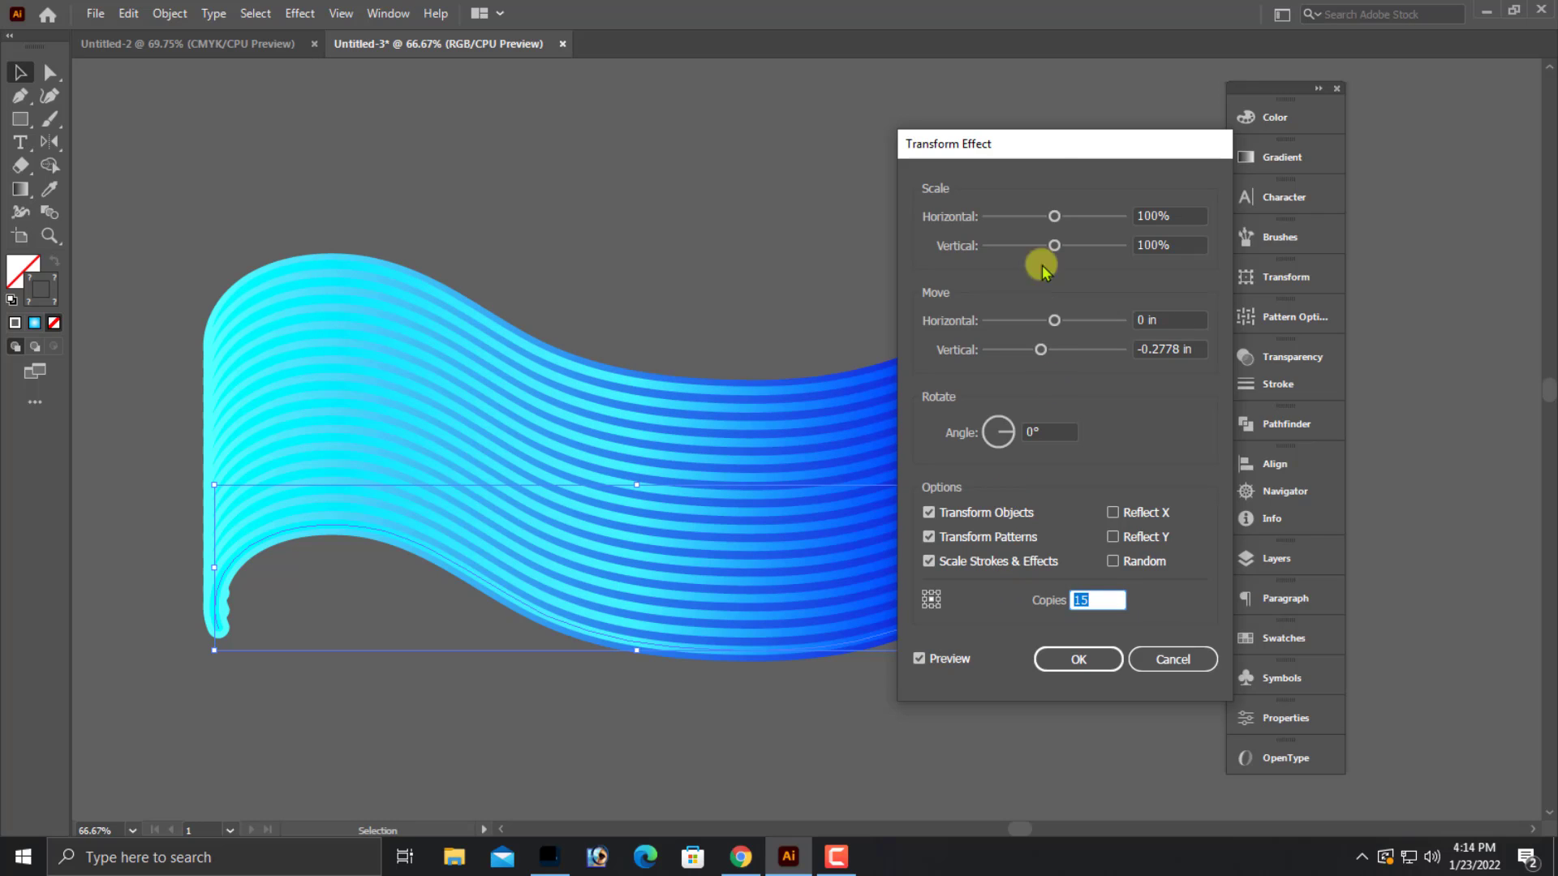
{"action": "left_click_drag", "start_coordinate": [1097, 148], "coordinate": [1374, 98]}
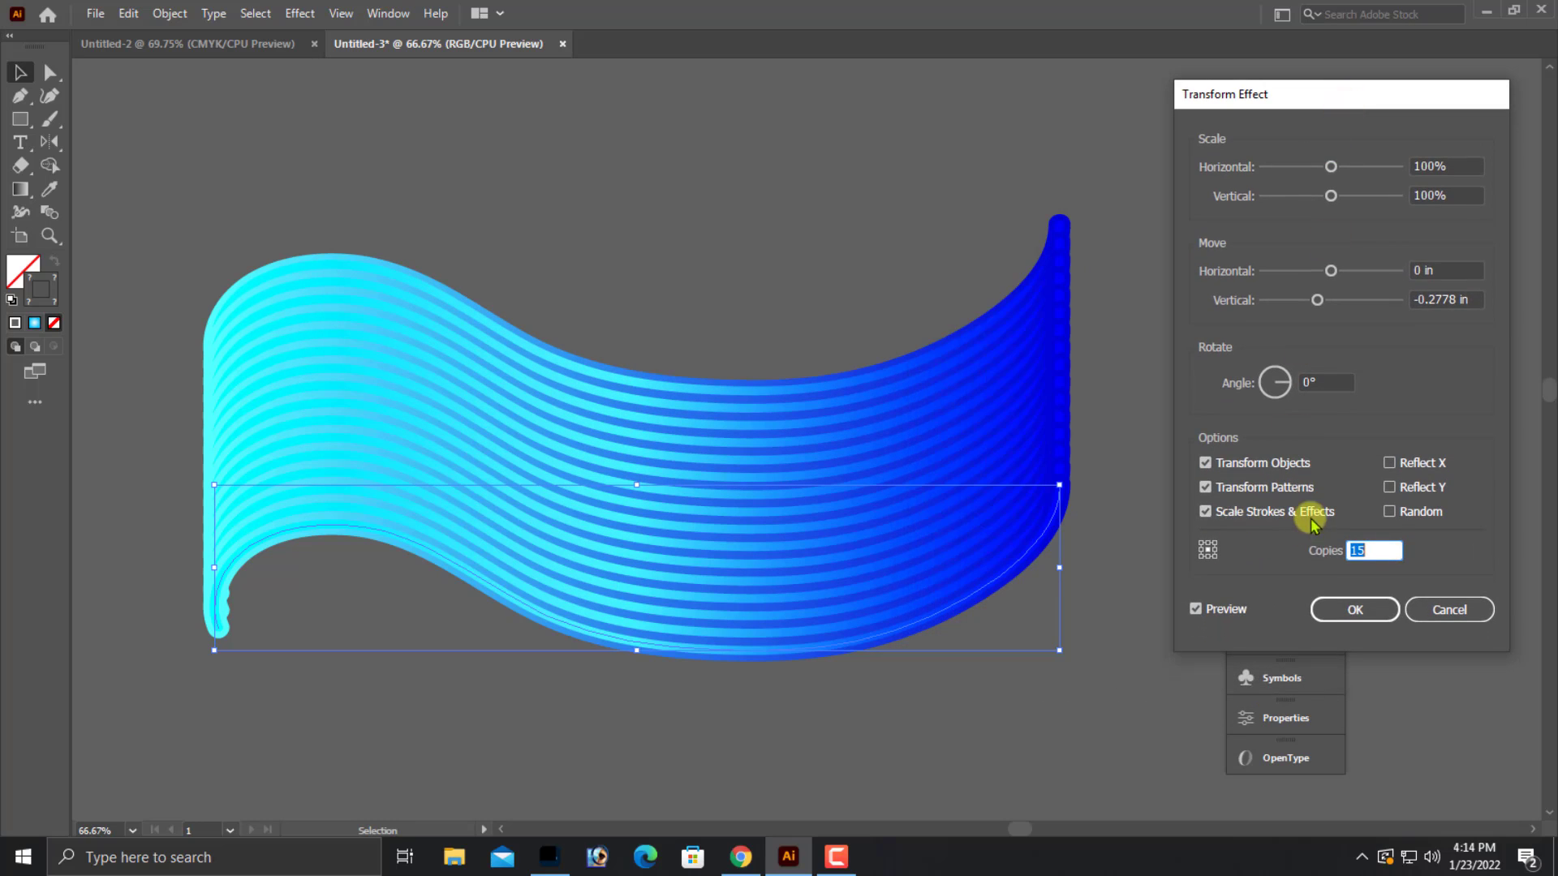
{"action": "key", "text": "Up"}
{"action": "key", "text": "Up"}
{"action": "key", "text": "Up"}
{"action": "key", "text": "Up"}
{"action": "key", "text": "Up"}
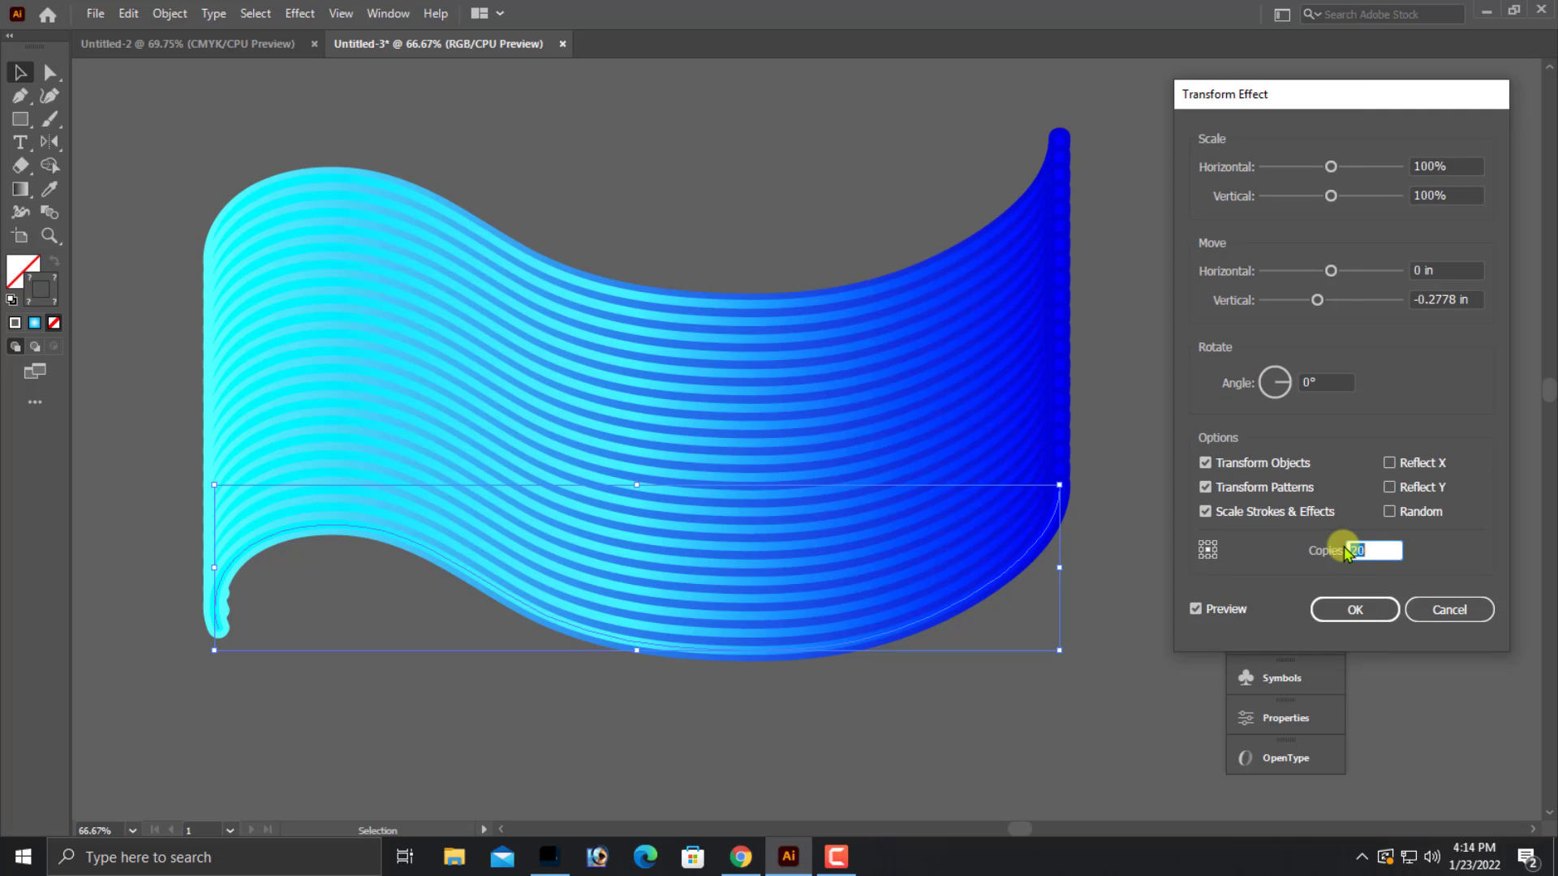
{"action": "key", "text": "Up"}
{"action": "key", "text": "Up"}
{"action": "key", "text": "Up"}
{"action": "key", "text": "Up"}
{"action": "key", "text": "Up"}
{"action": "key", "text": "Up"}
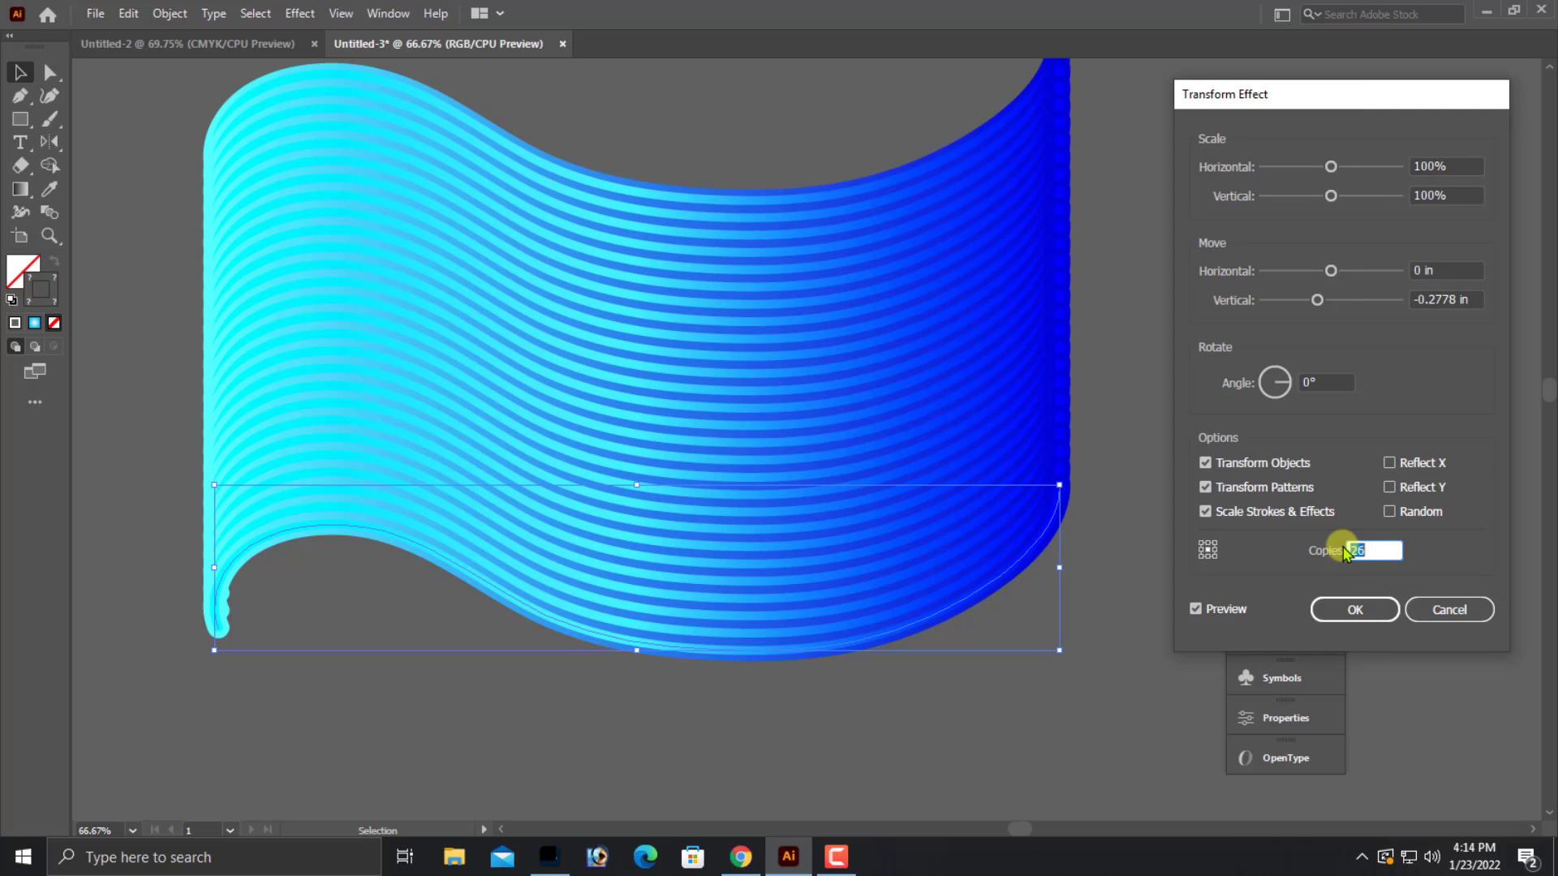
{"action": "key", "text": "Up"}
{"action": "key", "text": "Up"}
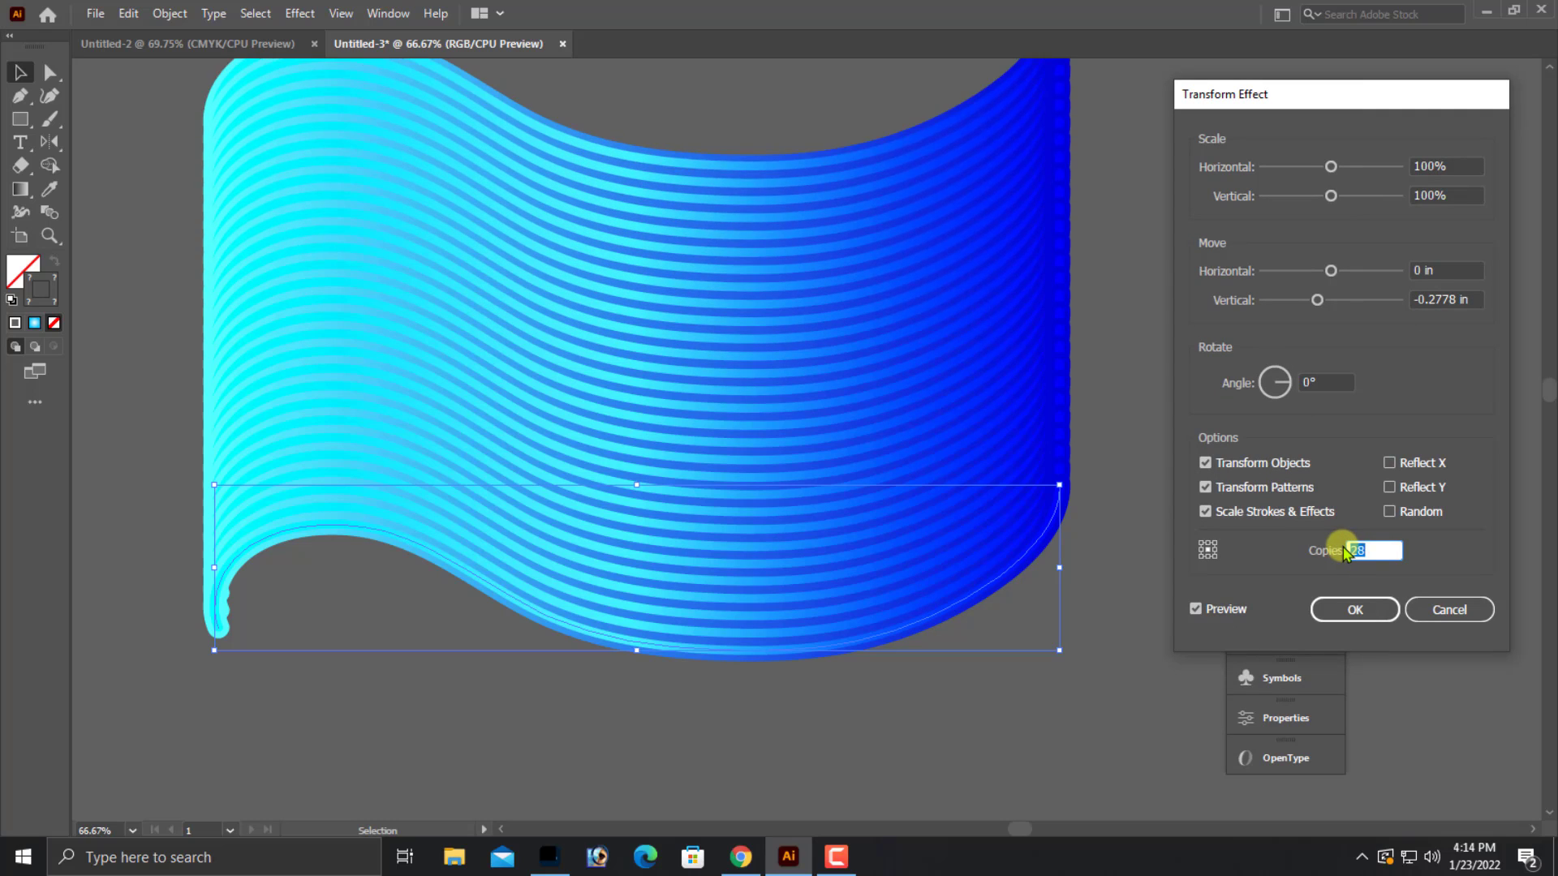
{"action": "key", "text": "Up"}
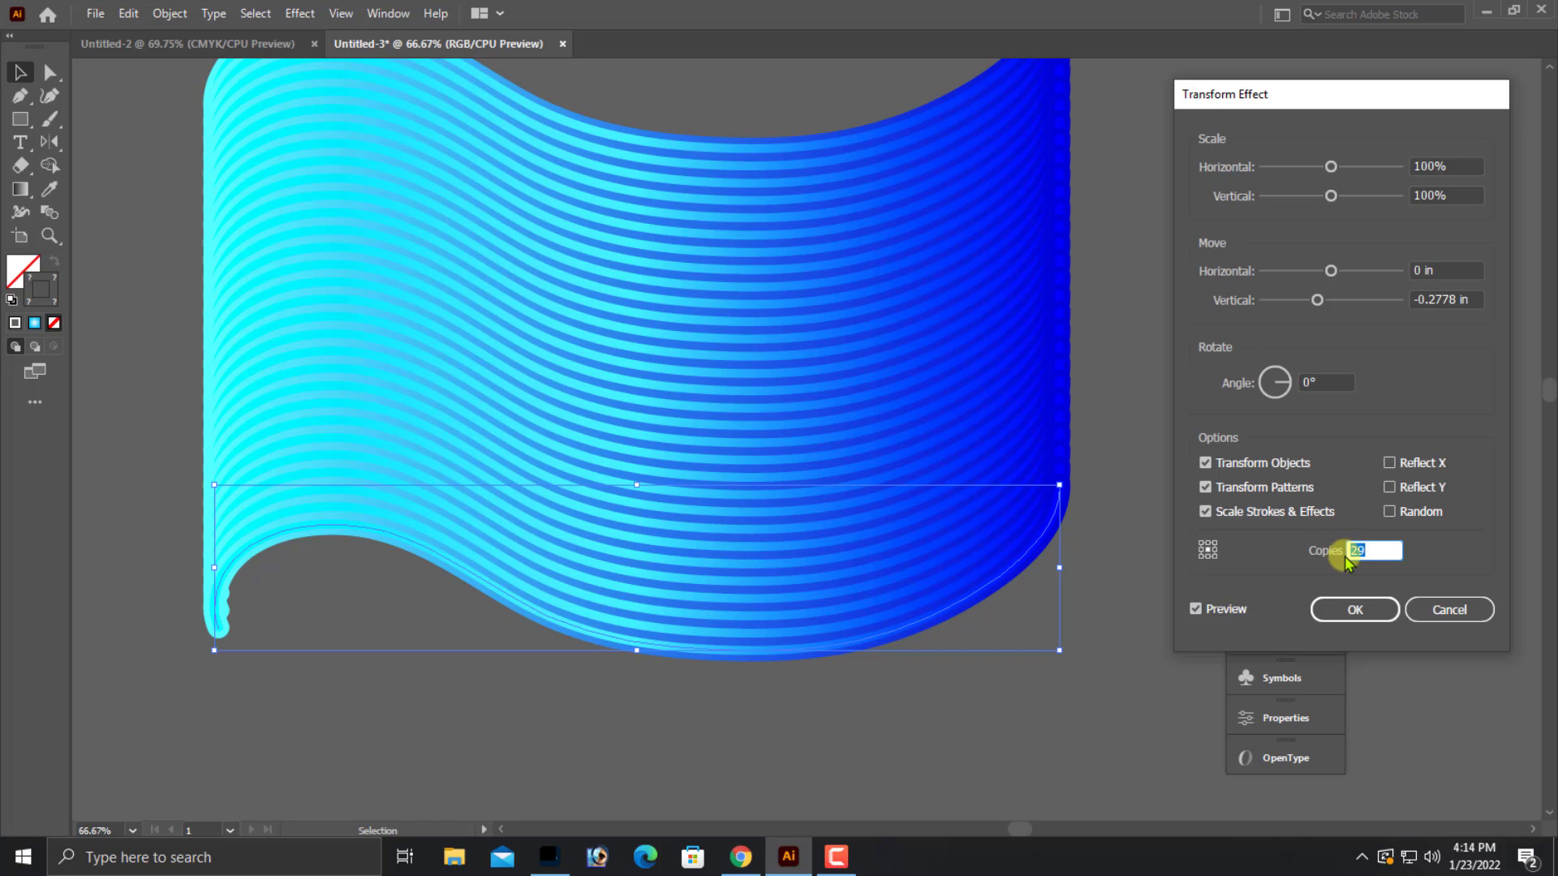
{"action": "key", "text": "Down"}
{"action": "key", "text": "Down"}
{"action": "key", "text": "Down"}
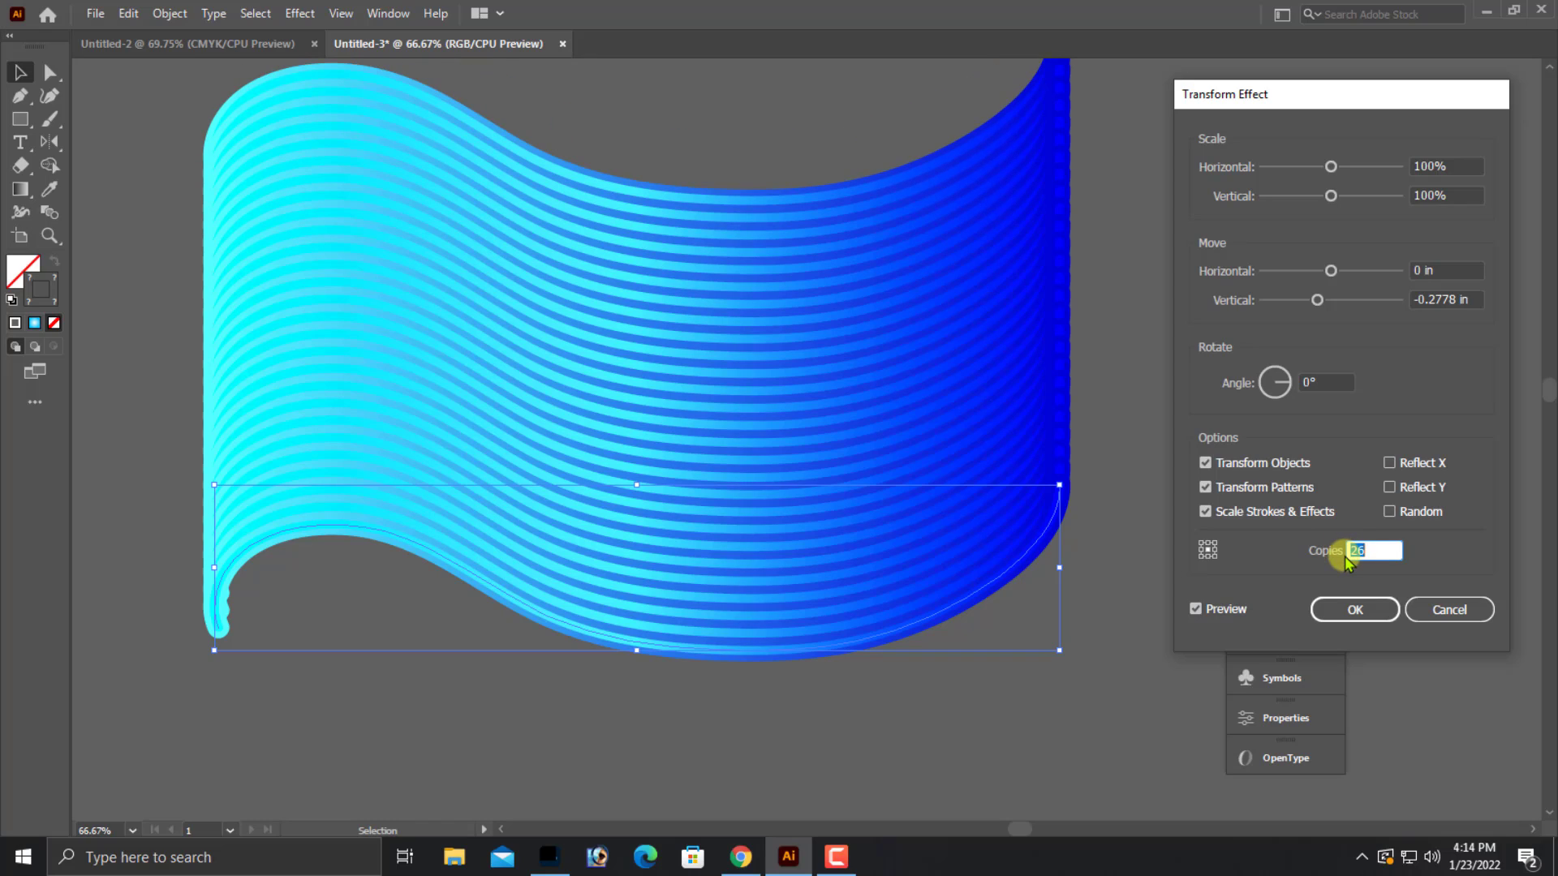
{"action": "key", "text": "Down"}
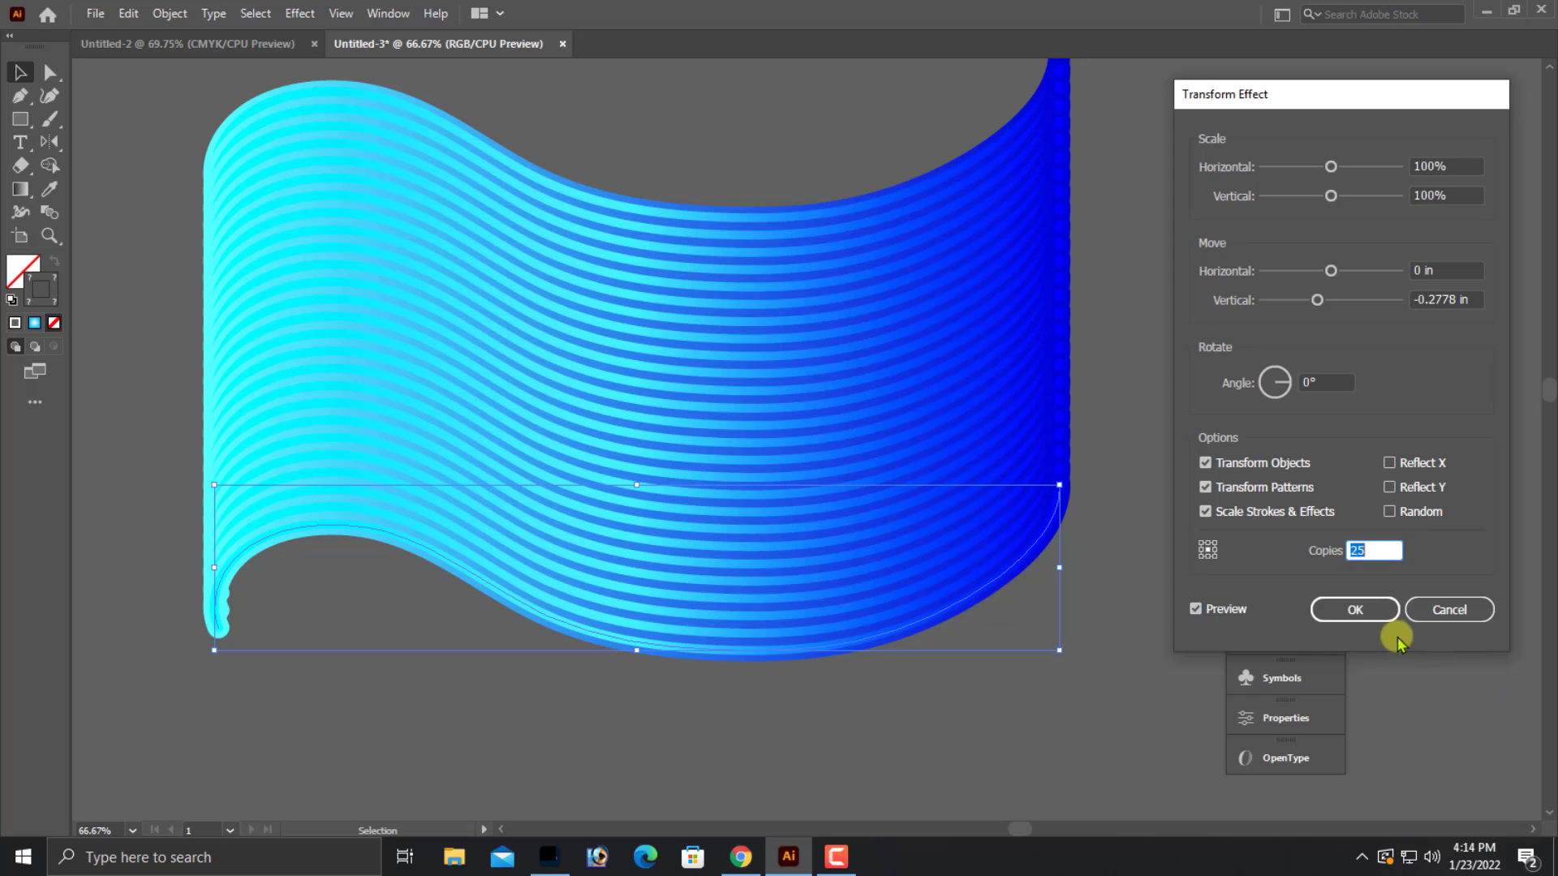
{"action": "left_click", "coordinate": [1373, 615]}
{"action": "left_click", "coordinate": [1061, 684]}
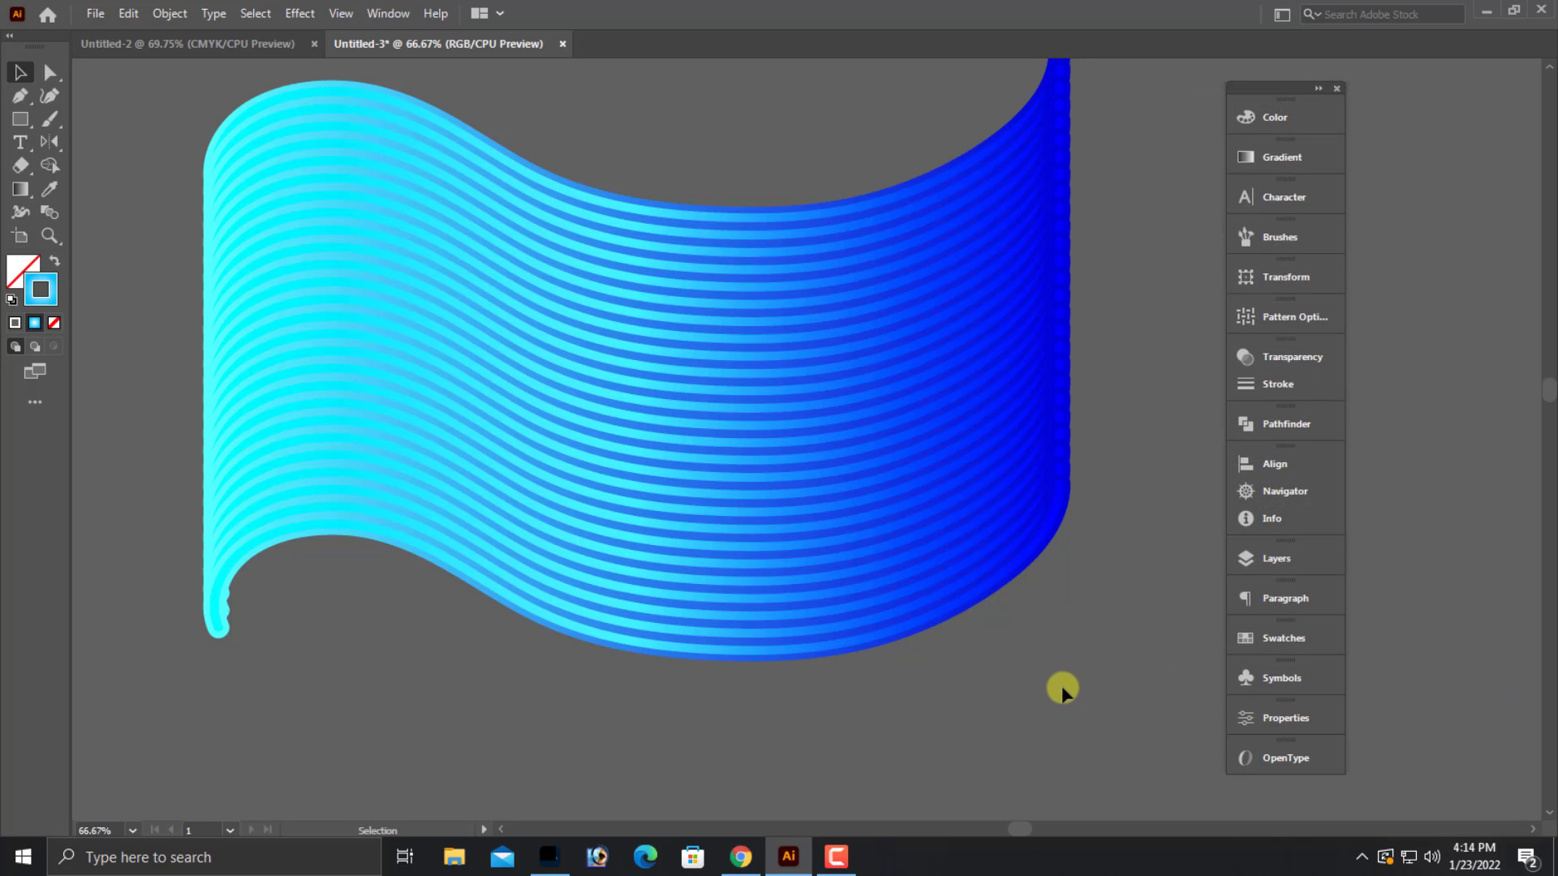
{"action": "key", "text": "ctrl+minus"}
{"action": "left_click", "coordinate": [920, 491]}
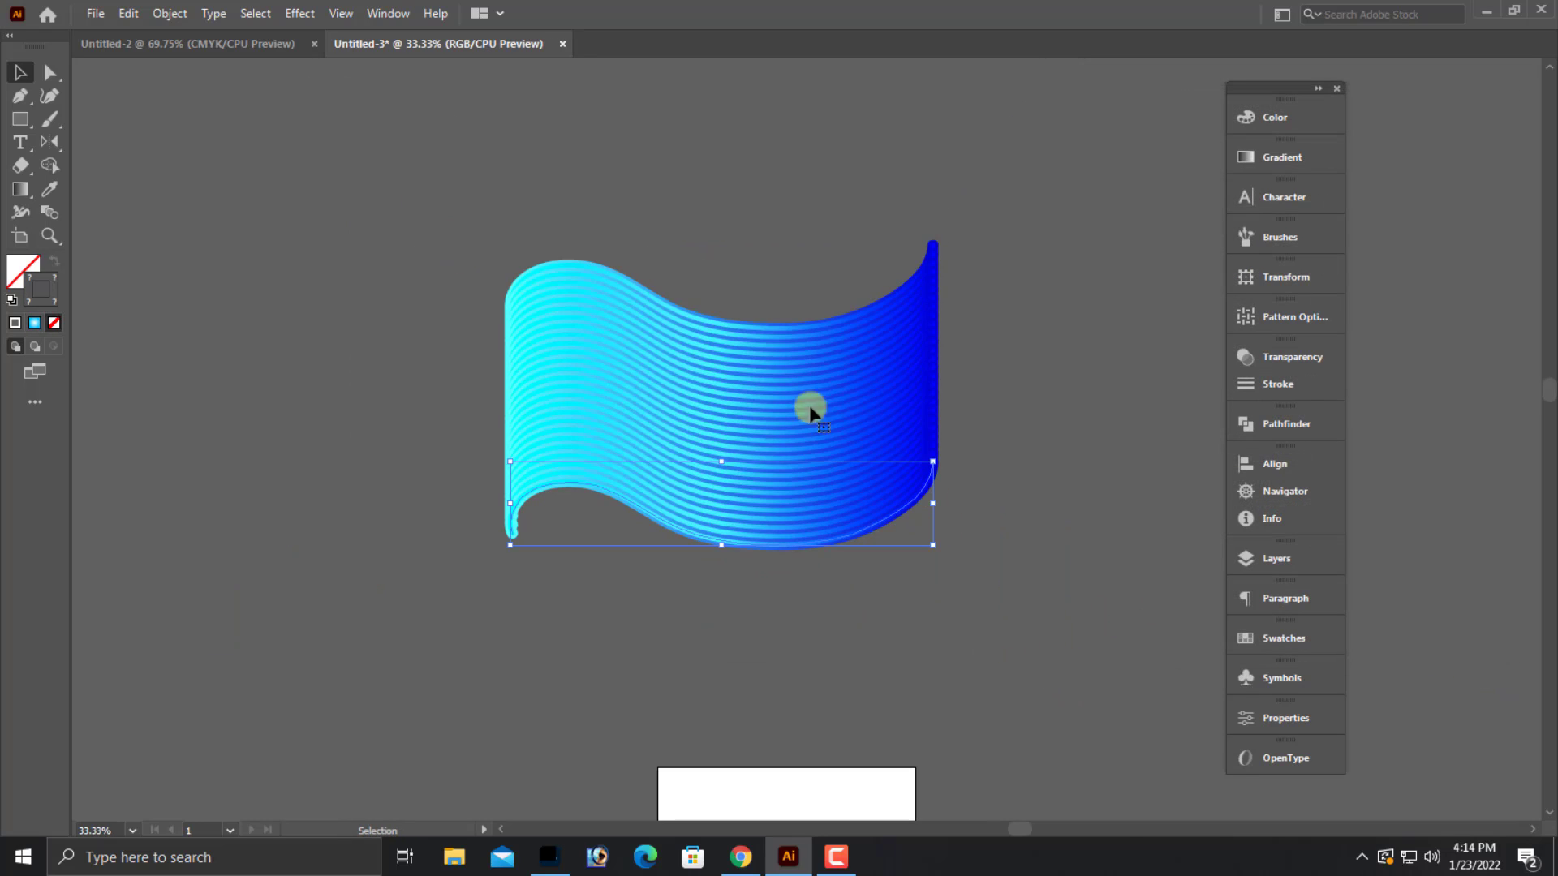
- Expand the wave's appearance, then expand its gradient fill into objects
{"action": "left_click", "coordinate": [169, 13]}
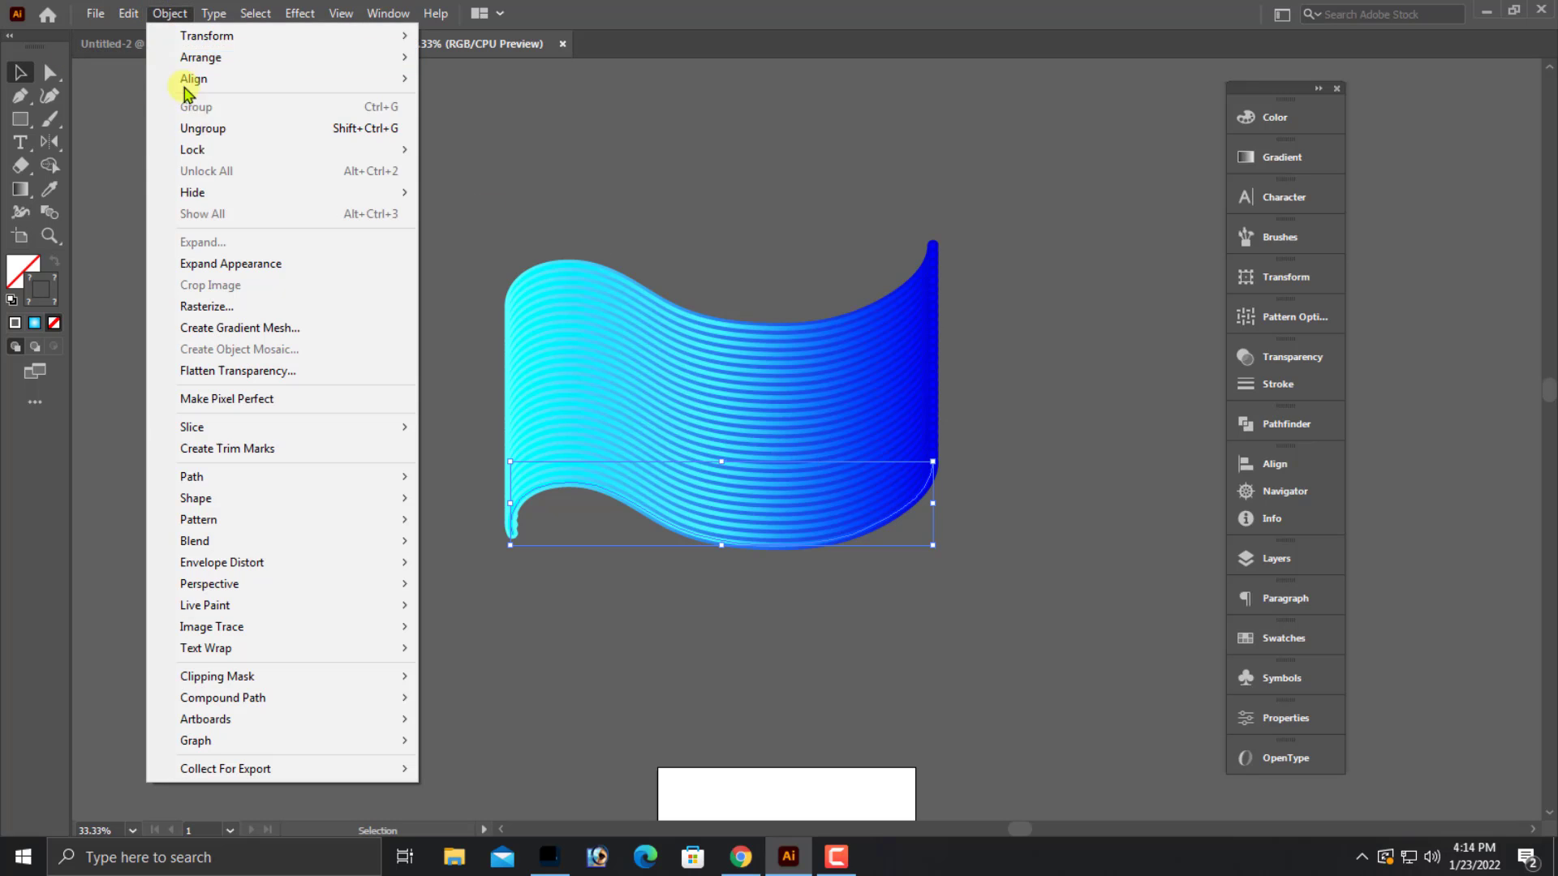
{"action": "left_click", "coordinate": [231, 263]}
{"action": "left_click", "coordinate": [170, 13]}
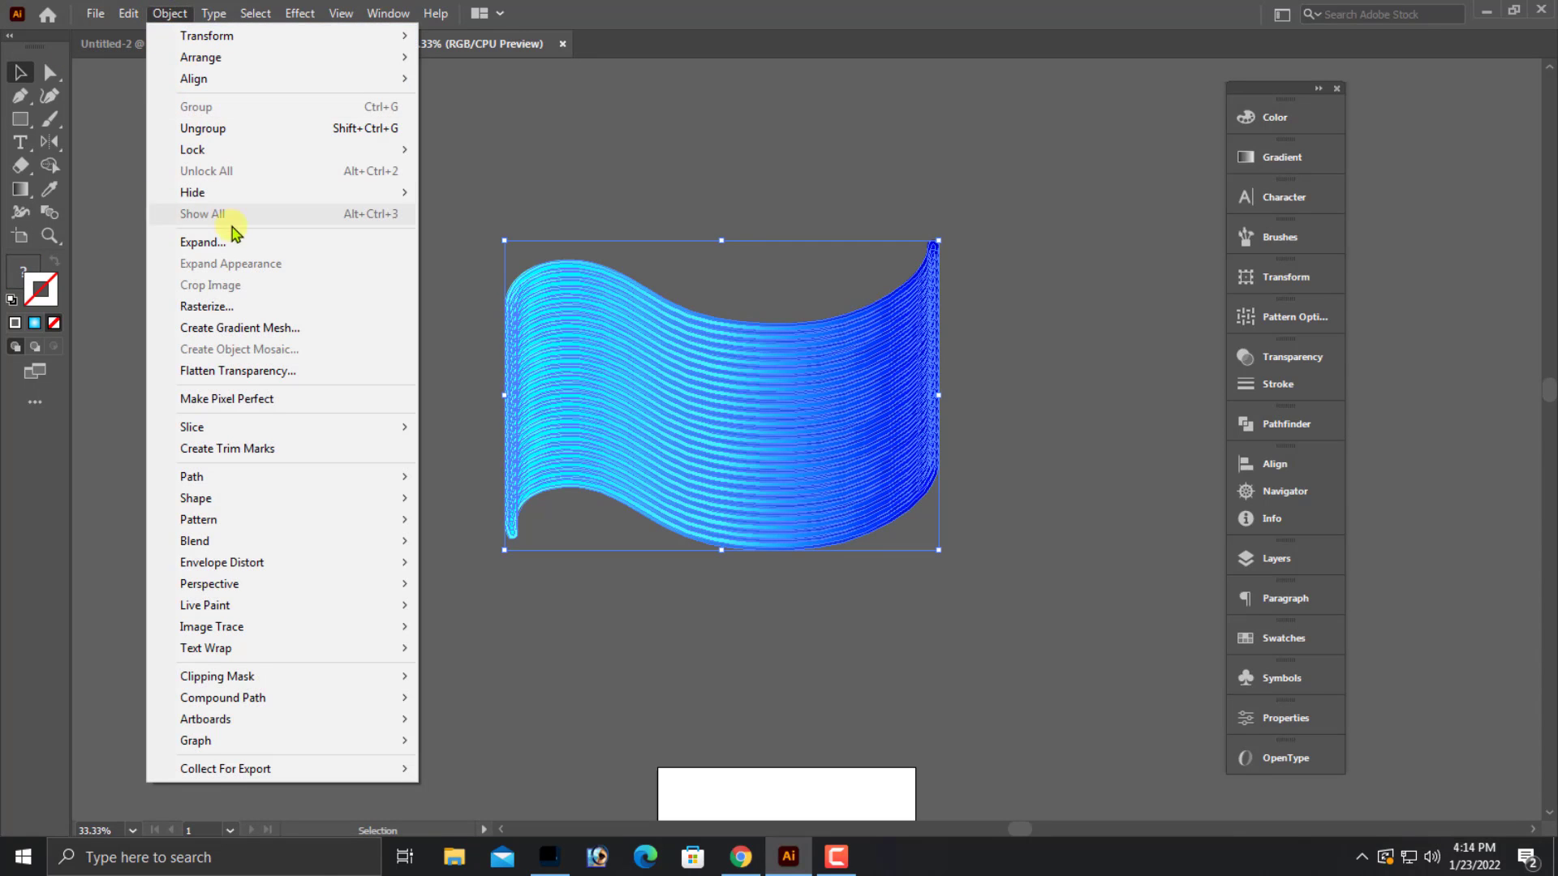
{"action": "left_click", "coordinate": [240, 243]}
{"action": "left_click", "coordinate": [755, 548]}
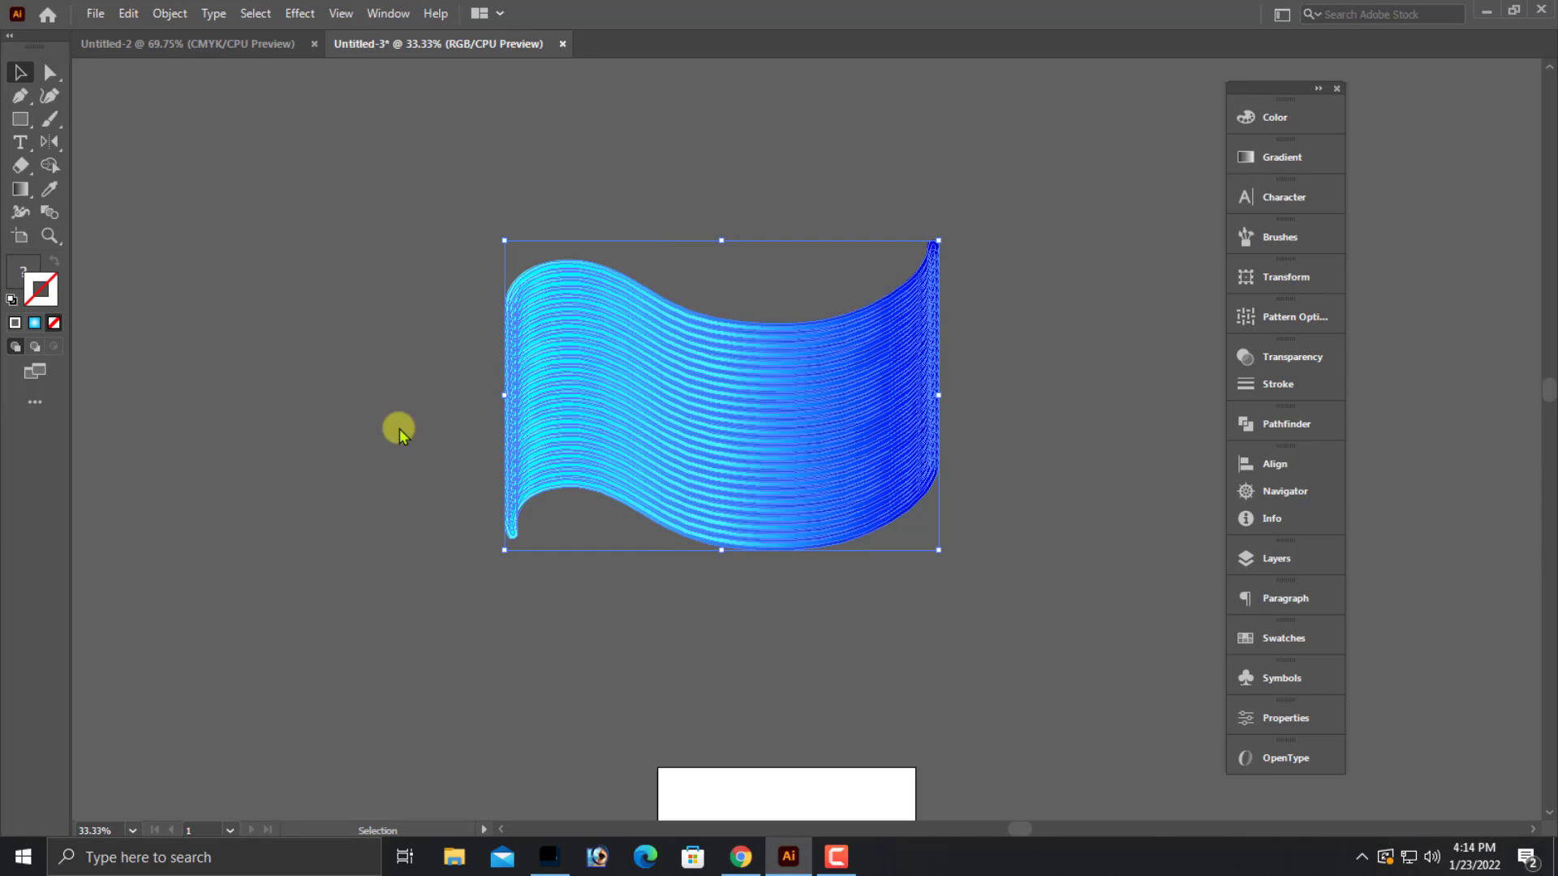
- Ungroup the expanded wave group into separate paths
{"action": "left_click", "coordinate": [460, 183]}
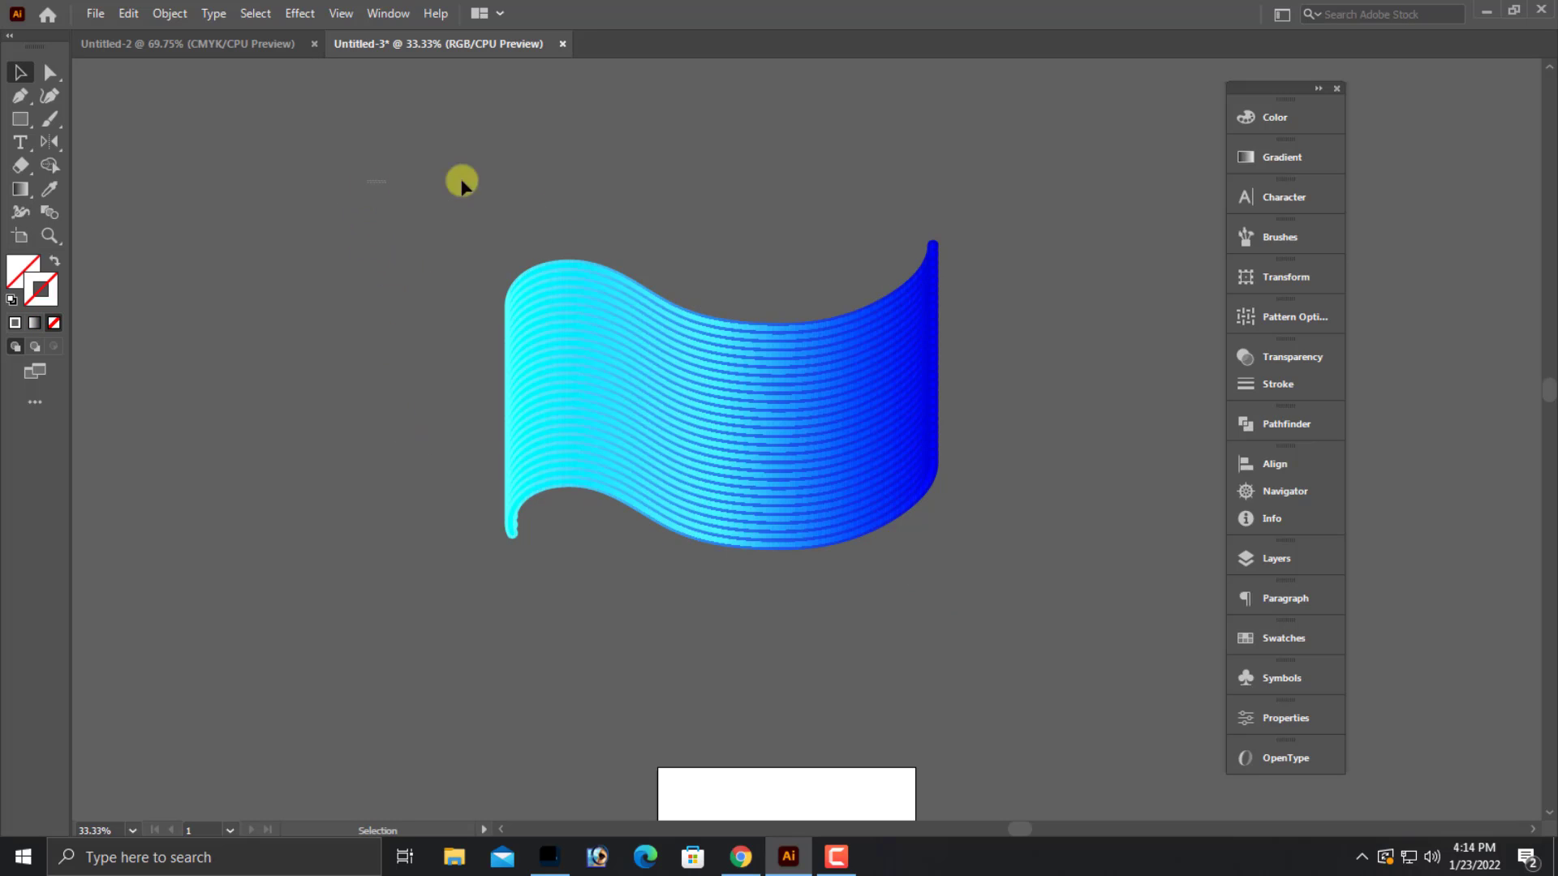
{"action": "left_click", "coordinate": [847, 469]}
{"action": "left_click", "coordinate": [925, 600]}
{"action": "scroll", "coordinate": [931, 479], "scroll_direction": "up", "scroll_amount": 5}
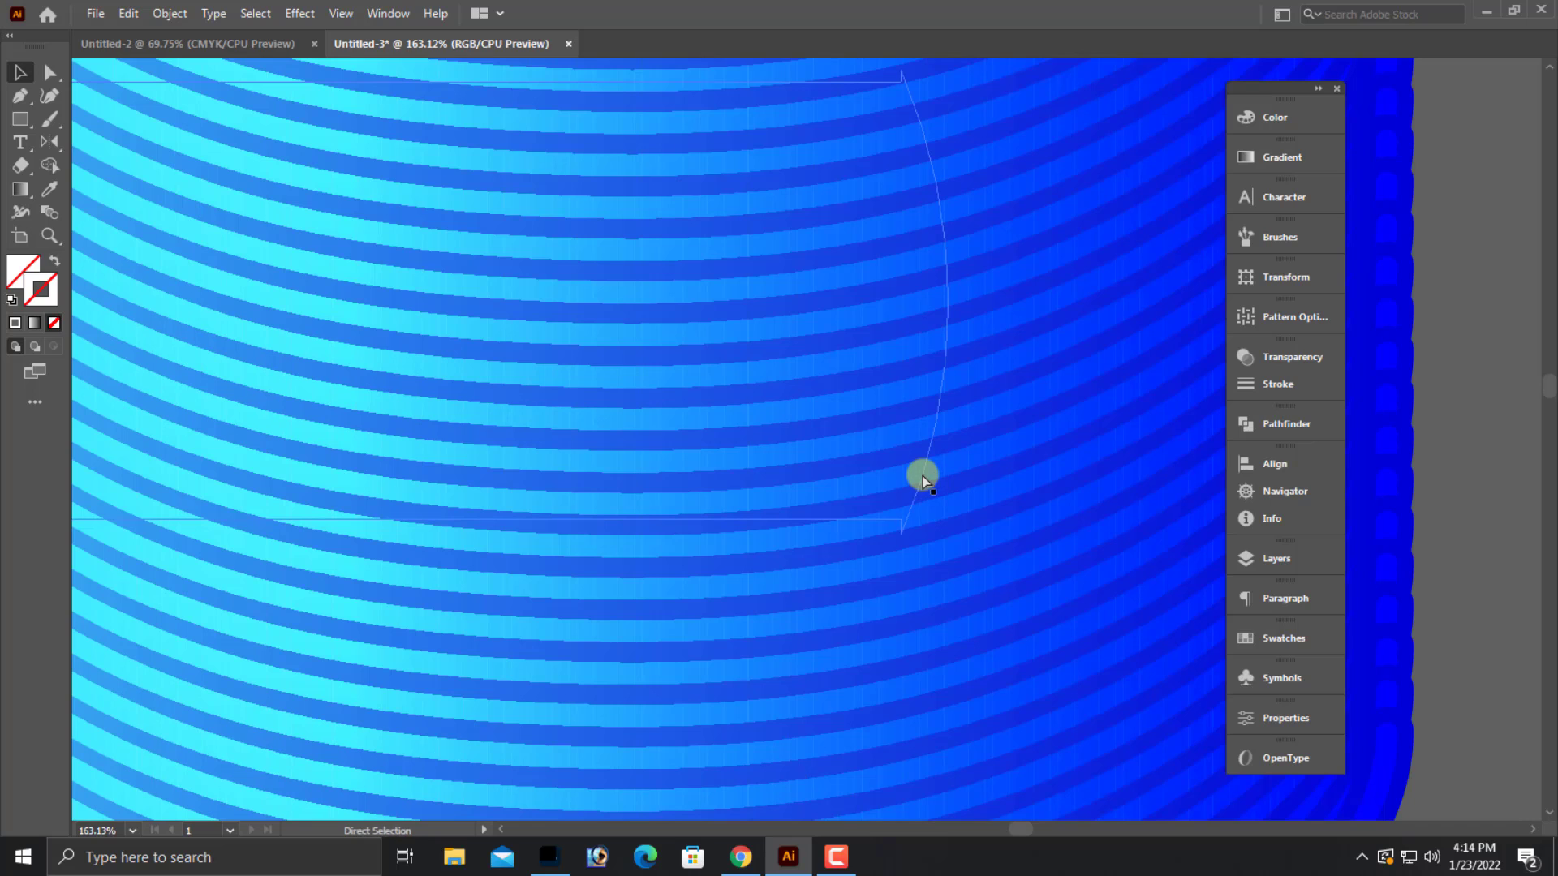
{"action": "key", "text": "ctrl+minus"}
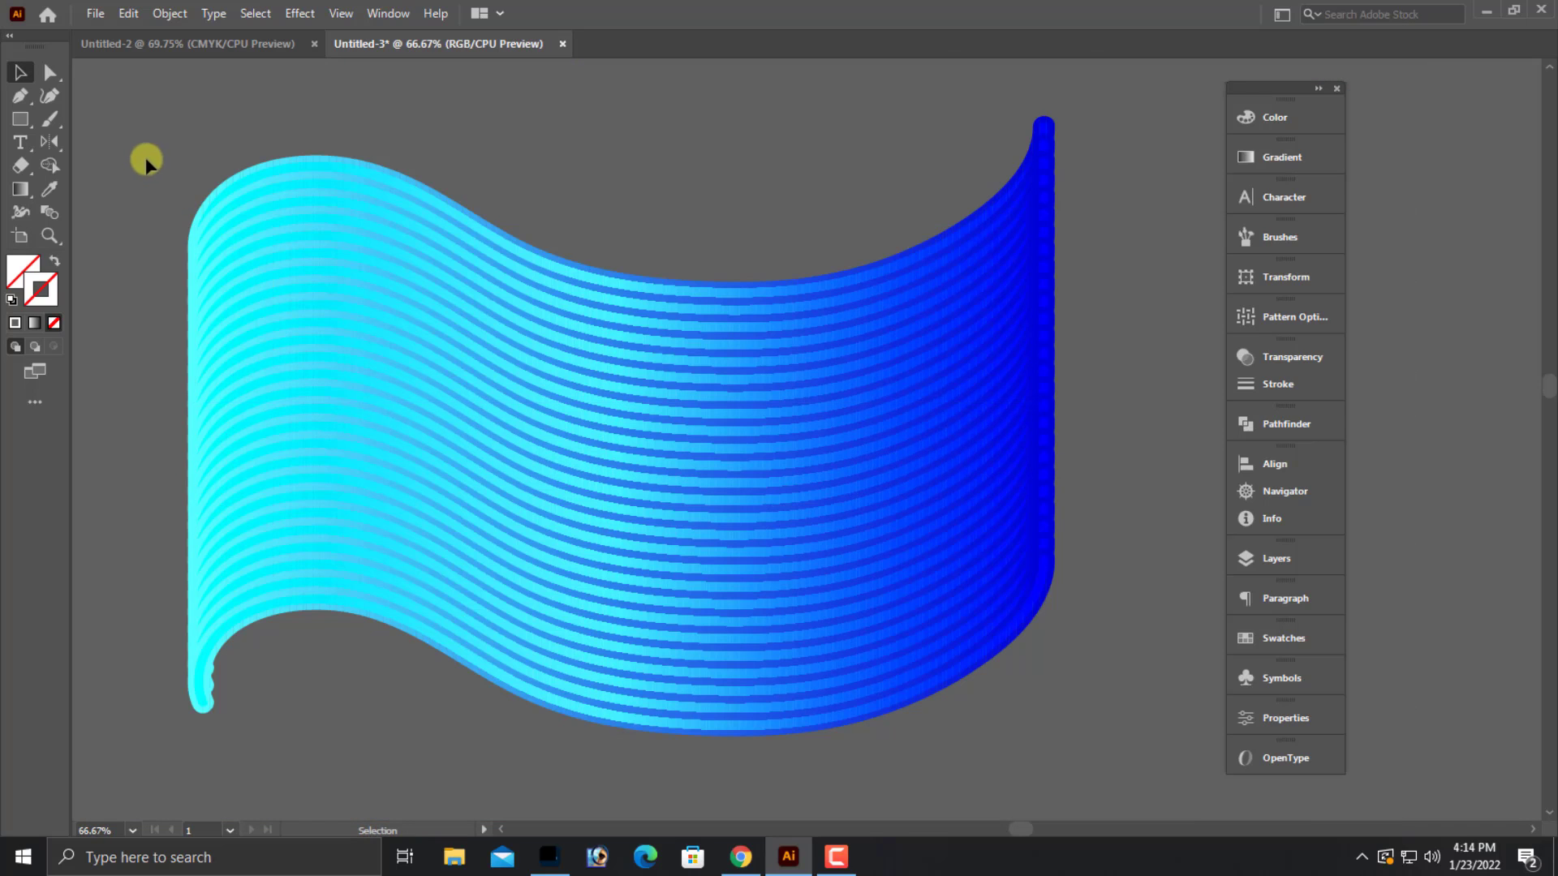
{"action": "left_click", "coordinate": [939, 521]}
{"action": "right_click", "coordinate": [866, 337]}
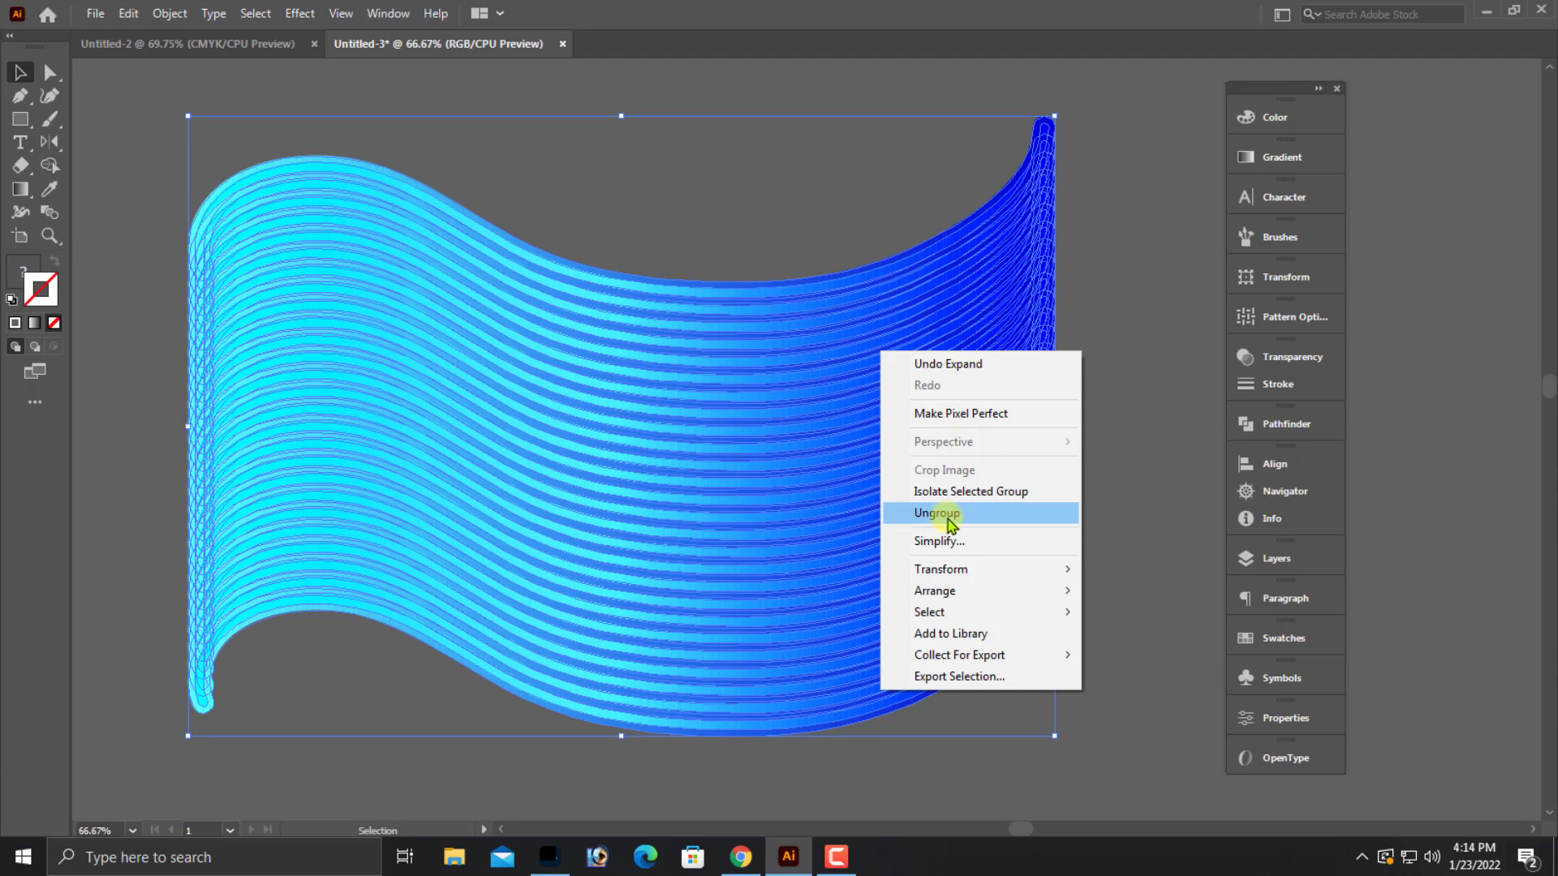
{"action": "left_click", "coordinate": [922, 518]}
{"action": "left_click", "coordinate": [1138, 329]}
{"action": "key", "text": "ctrl+minus"}
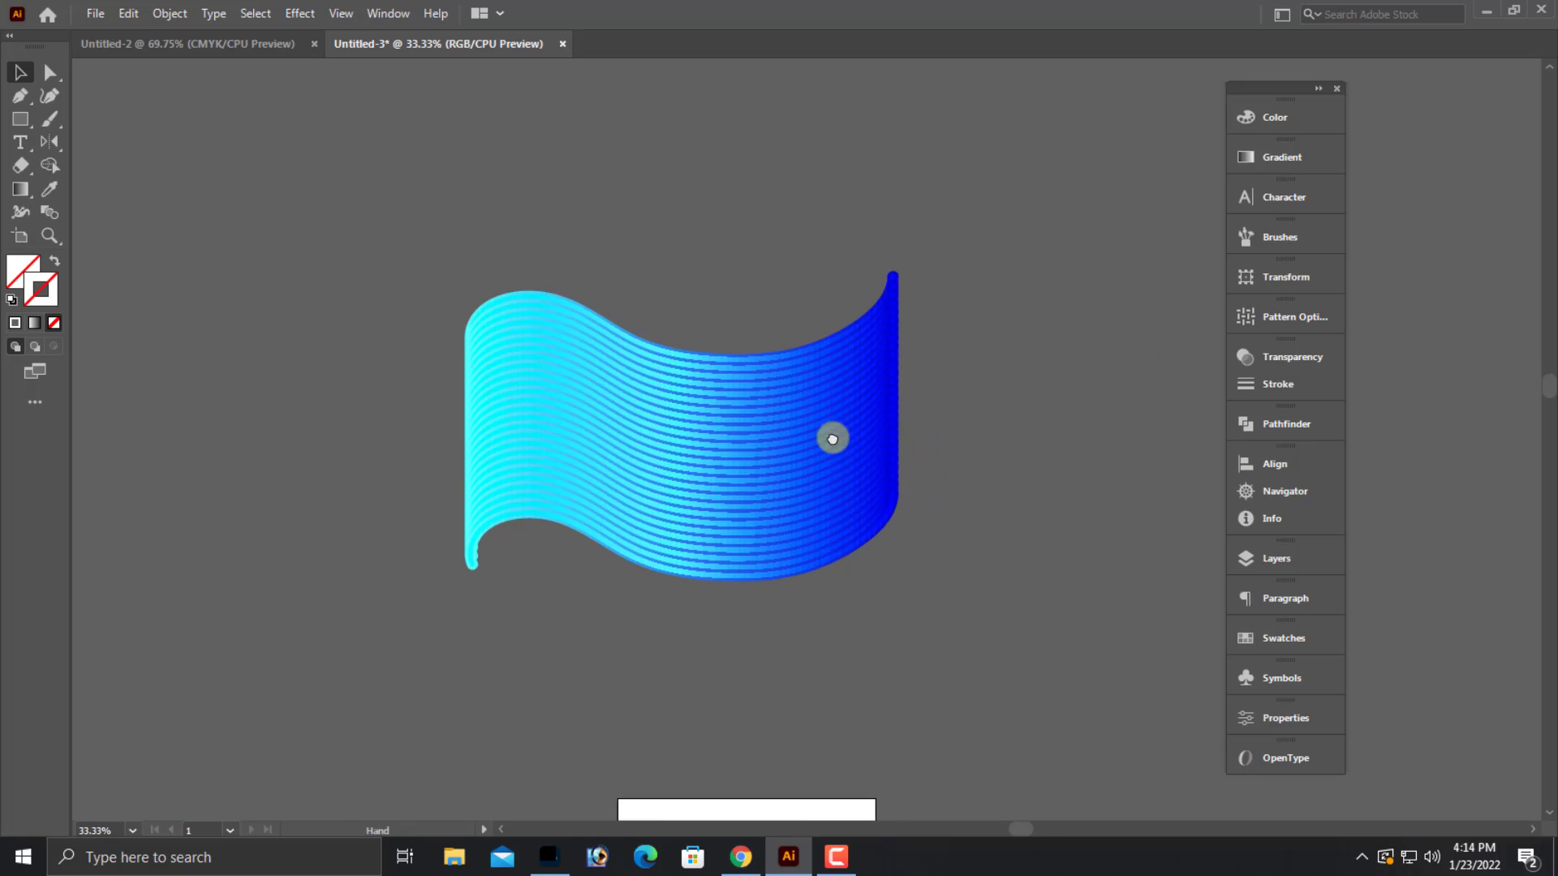
{"action": "scroll", "coordinate": [690, 393], "scroll_direction": "down", "scroll_amount": 2}
- Drag a copy of the wave down and to the left of the original
{"action": "left_click", "coordinate": [690, 393]}
{"action": "mouse_move", "coordinate": [671, 400]}
{"action": "left_mouse_down"}
{"action": "mouse_move", "coordinate": [533, 673]}
{"action": "mouse_move", "coordinate": [426, 653]}
{"action": "left_mouse_up"}
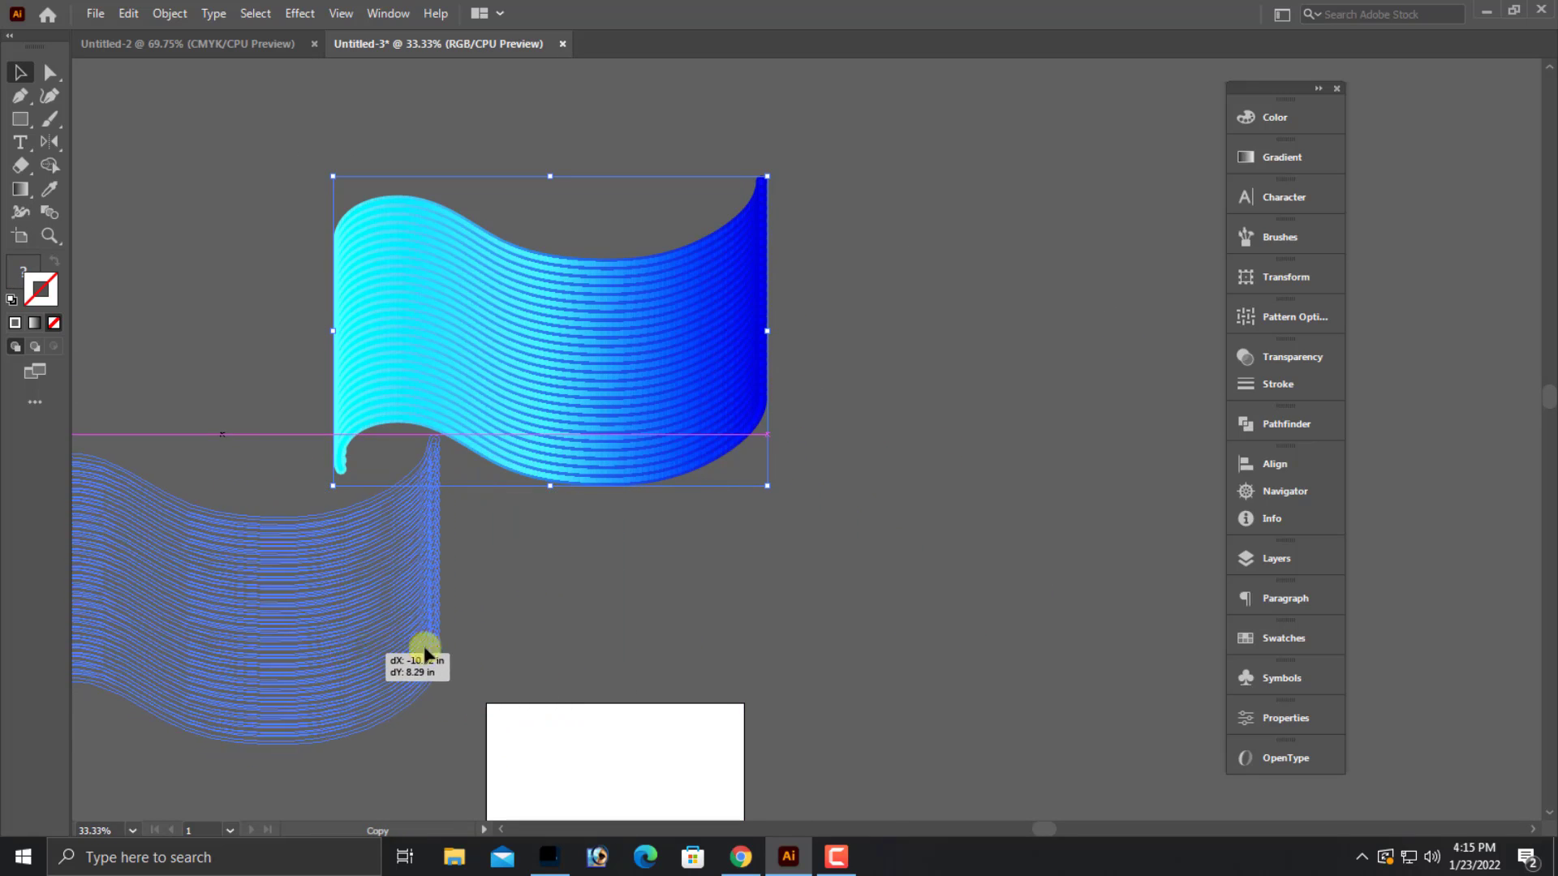
{"action": "left_click", "coordinate": [884, 618]}
{"action": "scroll", "coordinate": [946, 497], "scroll_direction": "left", "scroll_amount": 3}
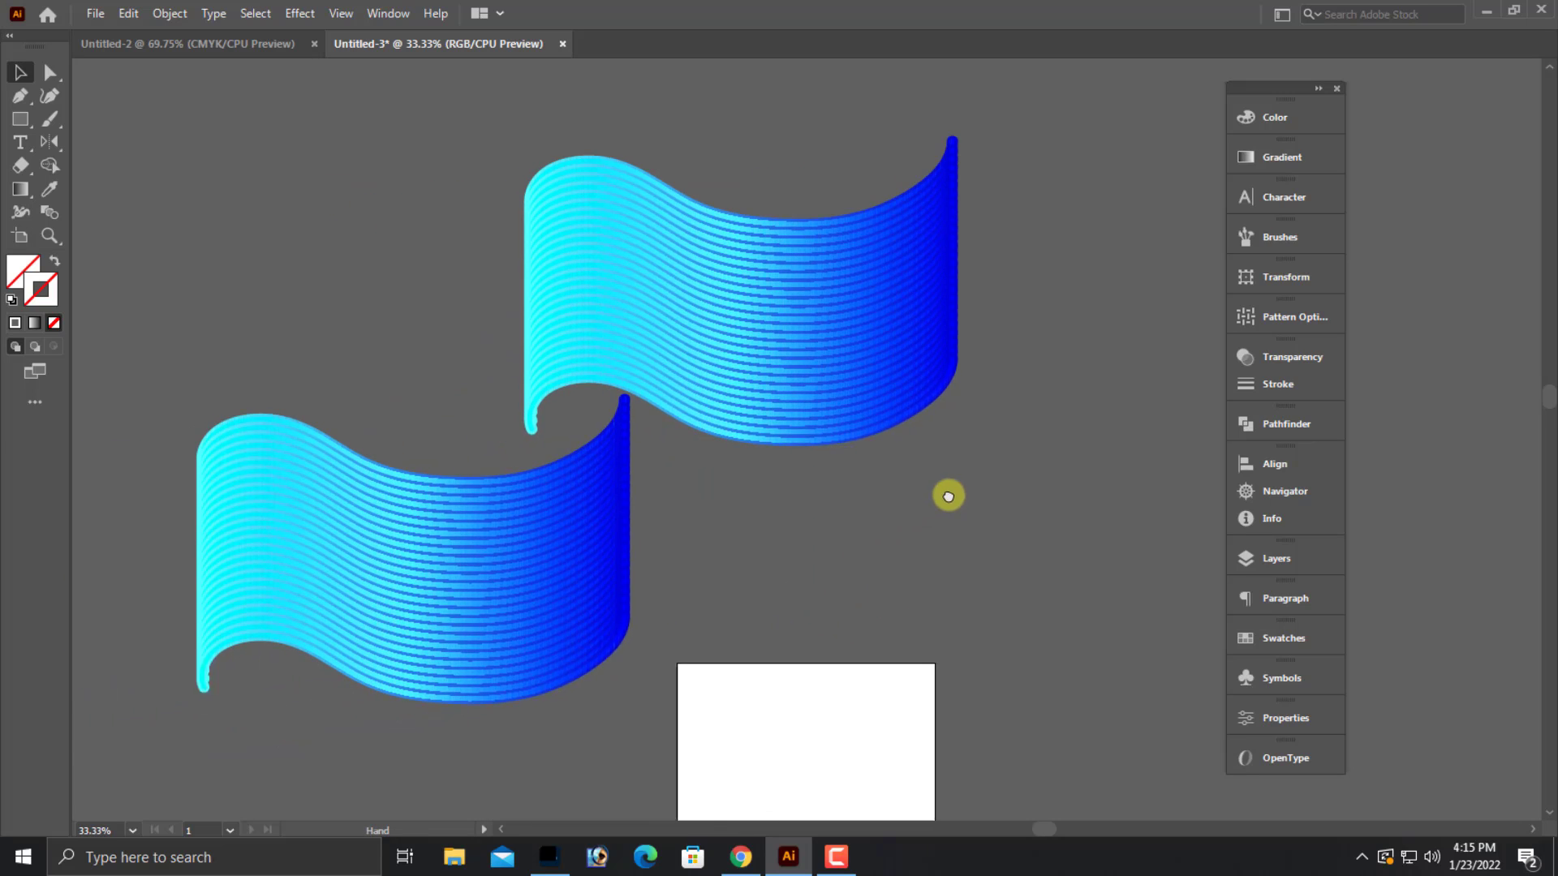
{"action": "scroll", "coordinate": [946, 497], "scroll_direction": "down", "scroll_amount": 1}
- Try rotating the lower wave 135°, then undo the rotation
{"action": "left_click", "coordinate": [614, 568]}
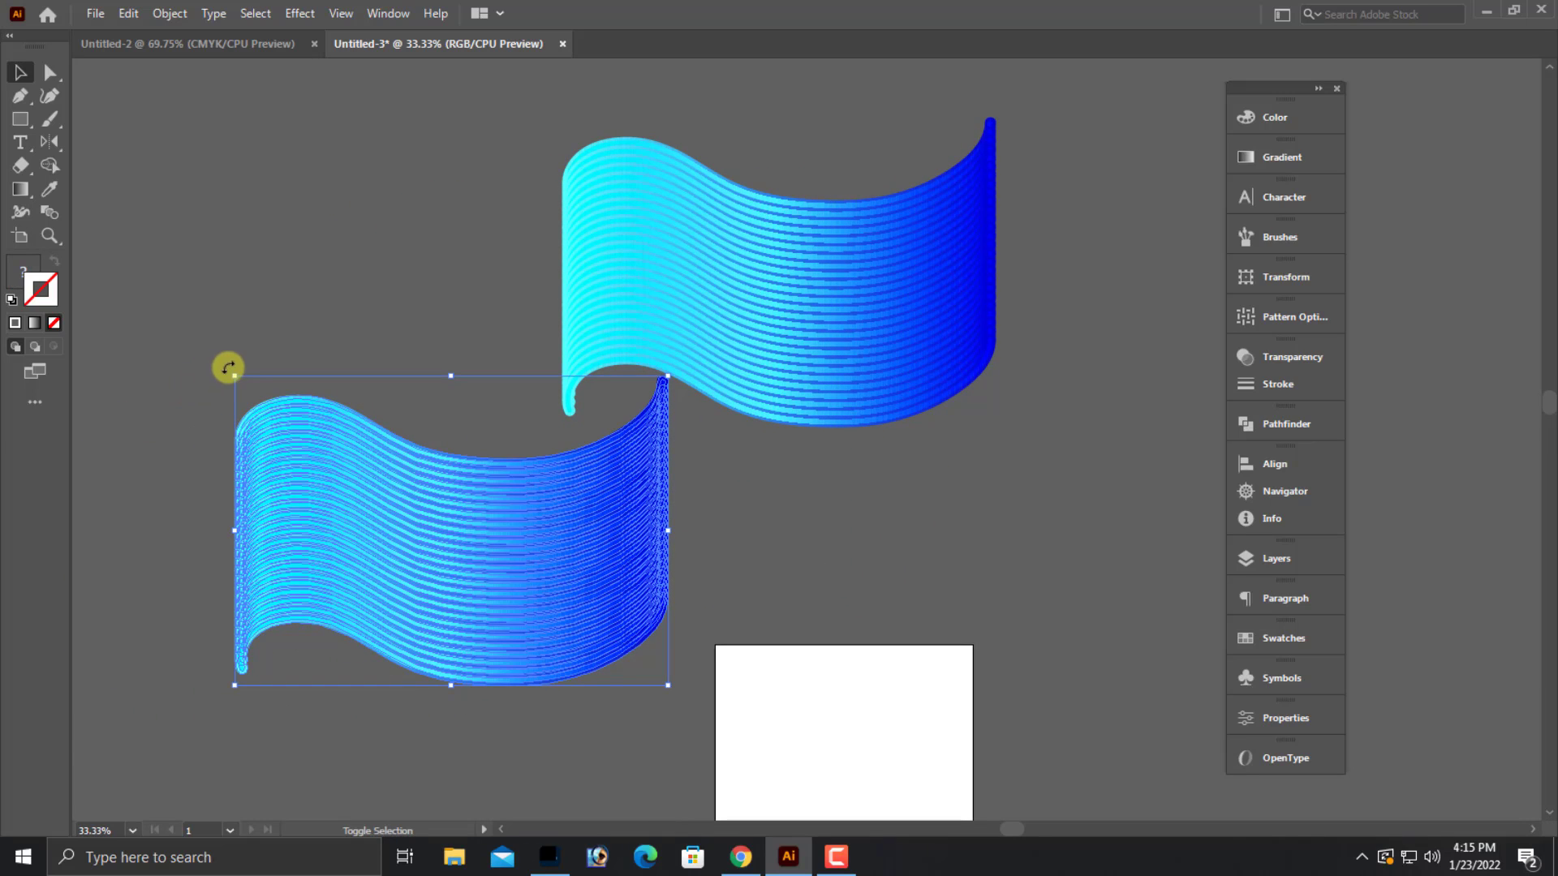
{"action": "mouse_move", "coordinate": [462, 561]}
{"action": "left_mouse_down"}
{"action": "mouse_move", "coordinate": [547, 694]}
{"action": "mouse_move", "coordinate": [728, 625]}
{"action": "left_mouse_up"}
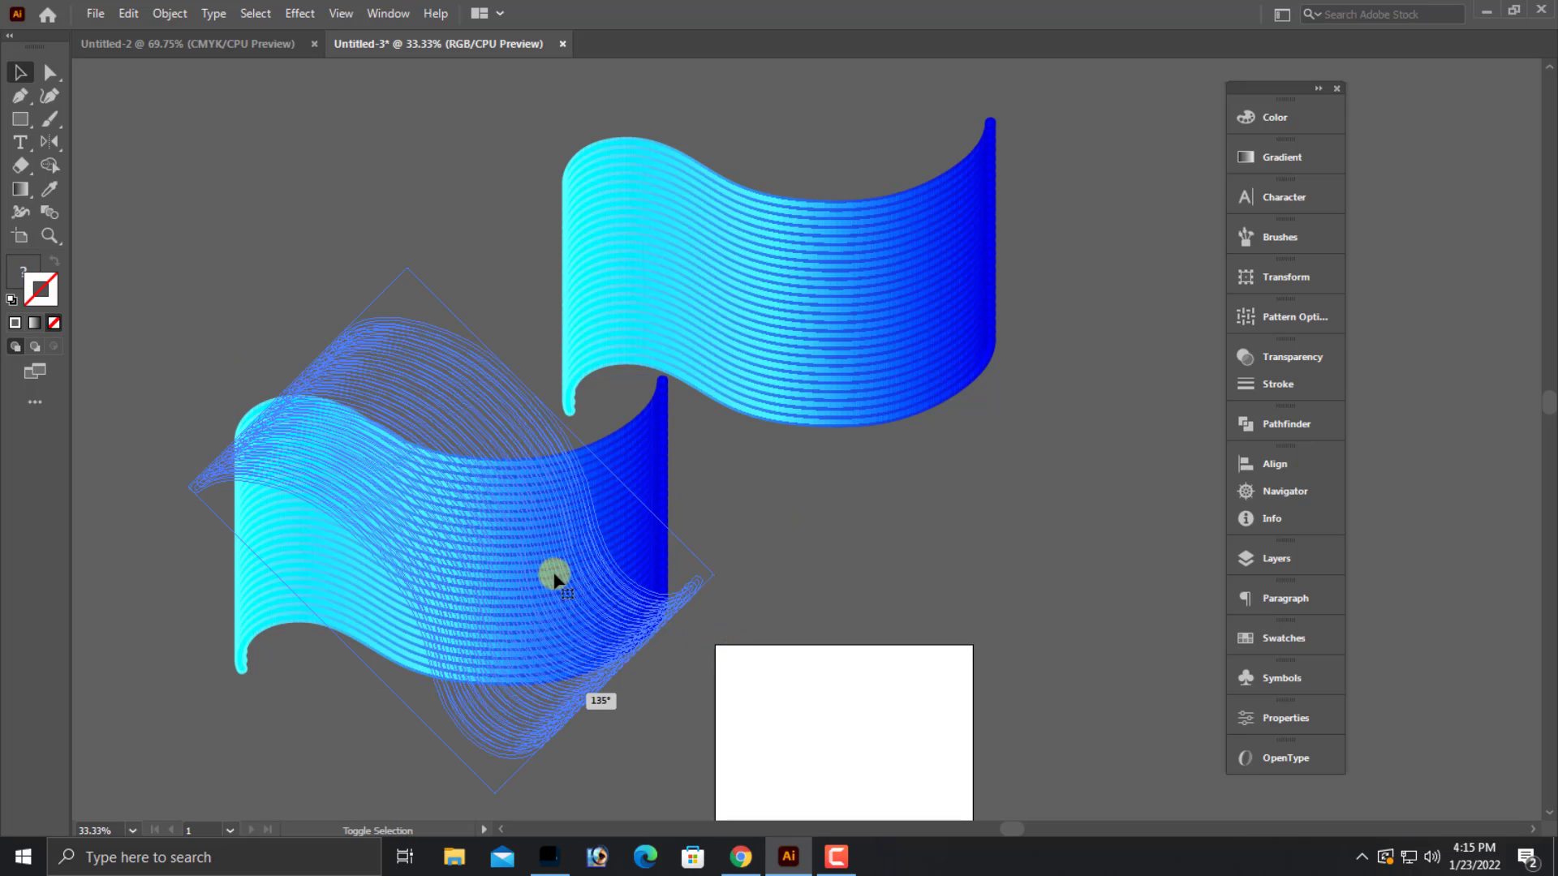
{"action": "left_click_drag", "start_coordinate": [533, 563], "coordinate": [641, 568]}
{"action": "key", "text": "a"}
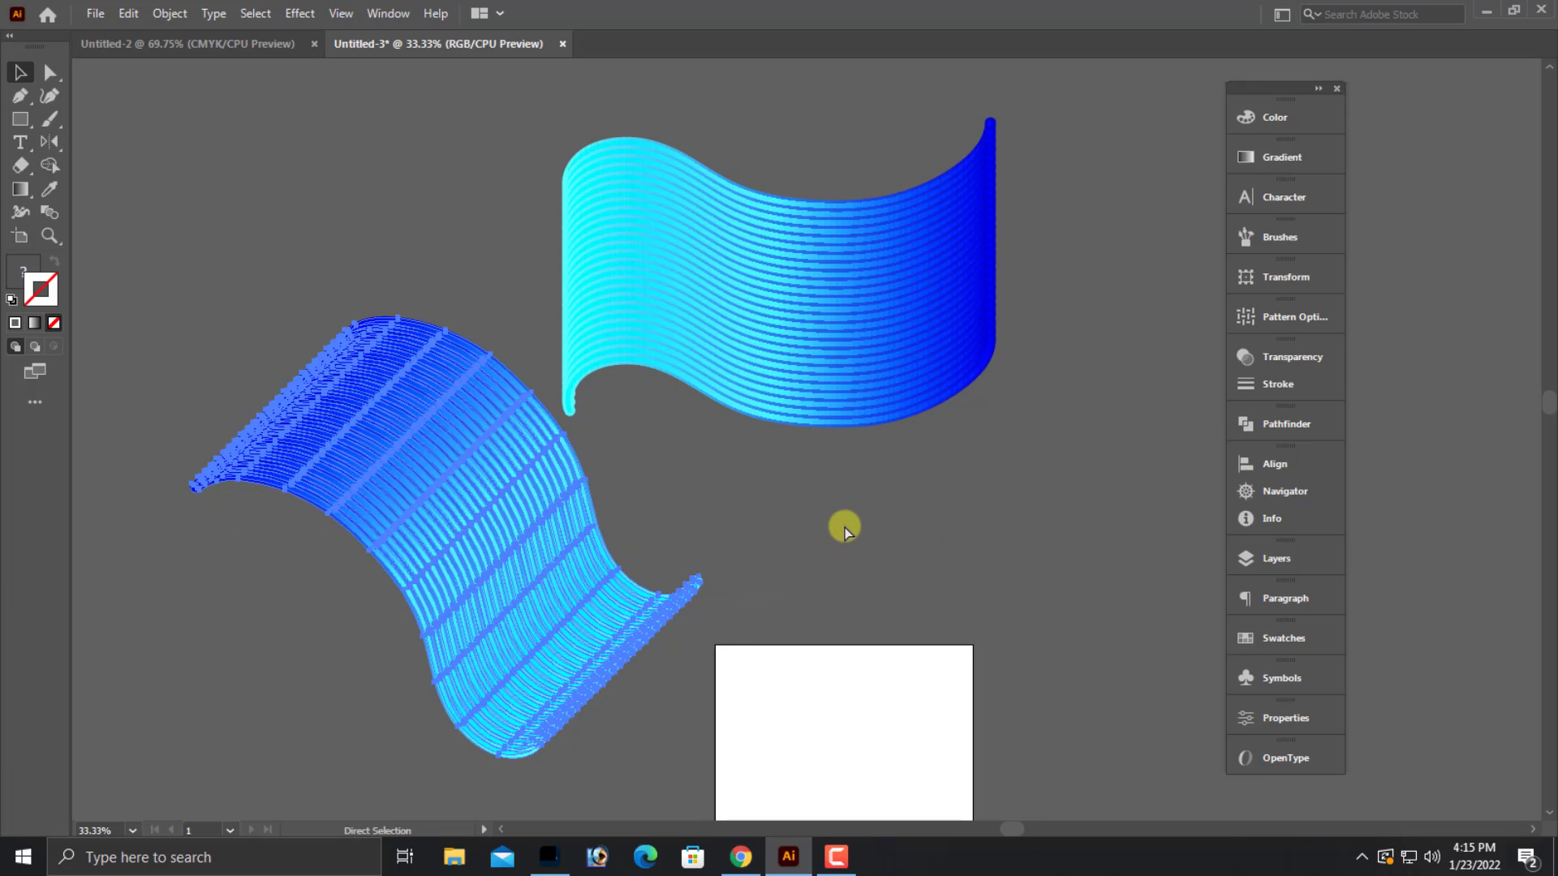
{"action": "key", "text": "ctrl+z"}
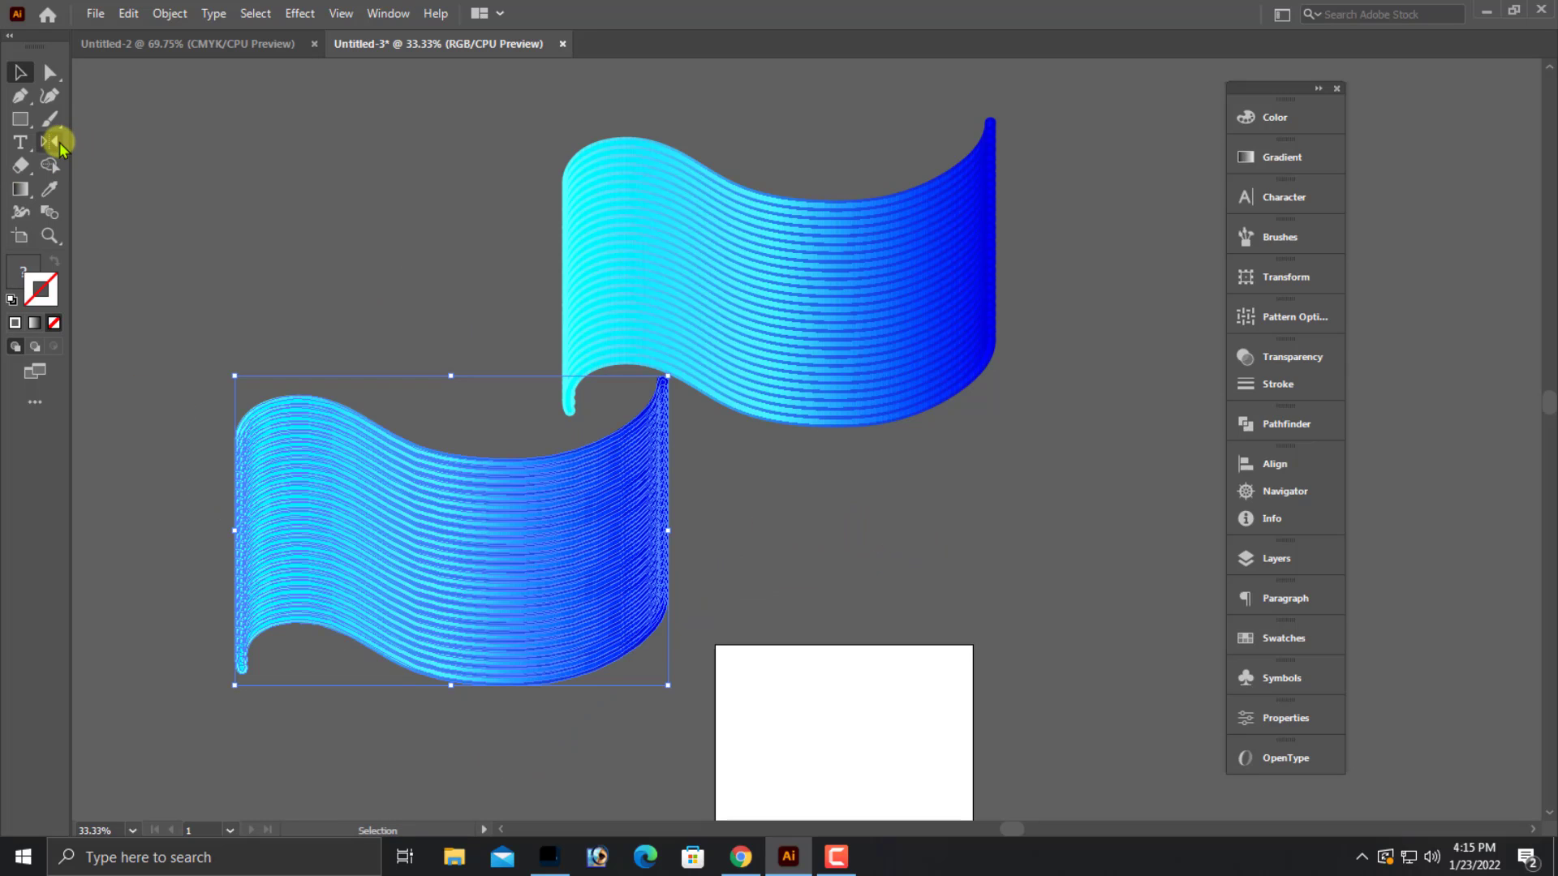
- Flip the lower wave horizontally with the Reflect tool and deselect it
{"action": "left_click", "coordinate": [59, 143]}
{"action": "left_click_drag", "start_coordinate": [470, 556], "coordinate": [70, 208]}
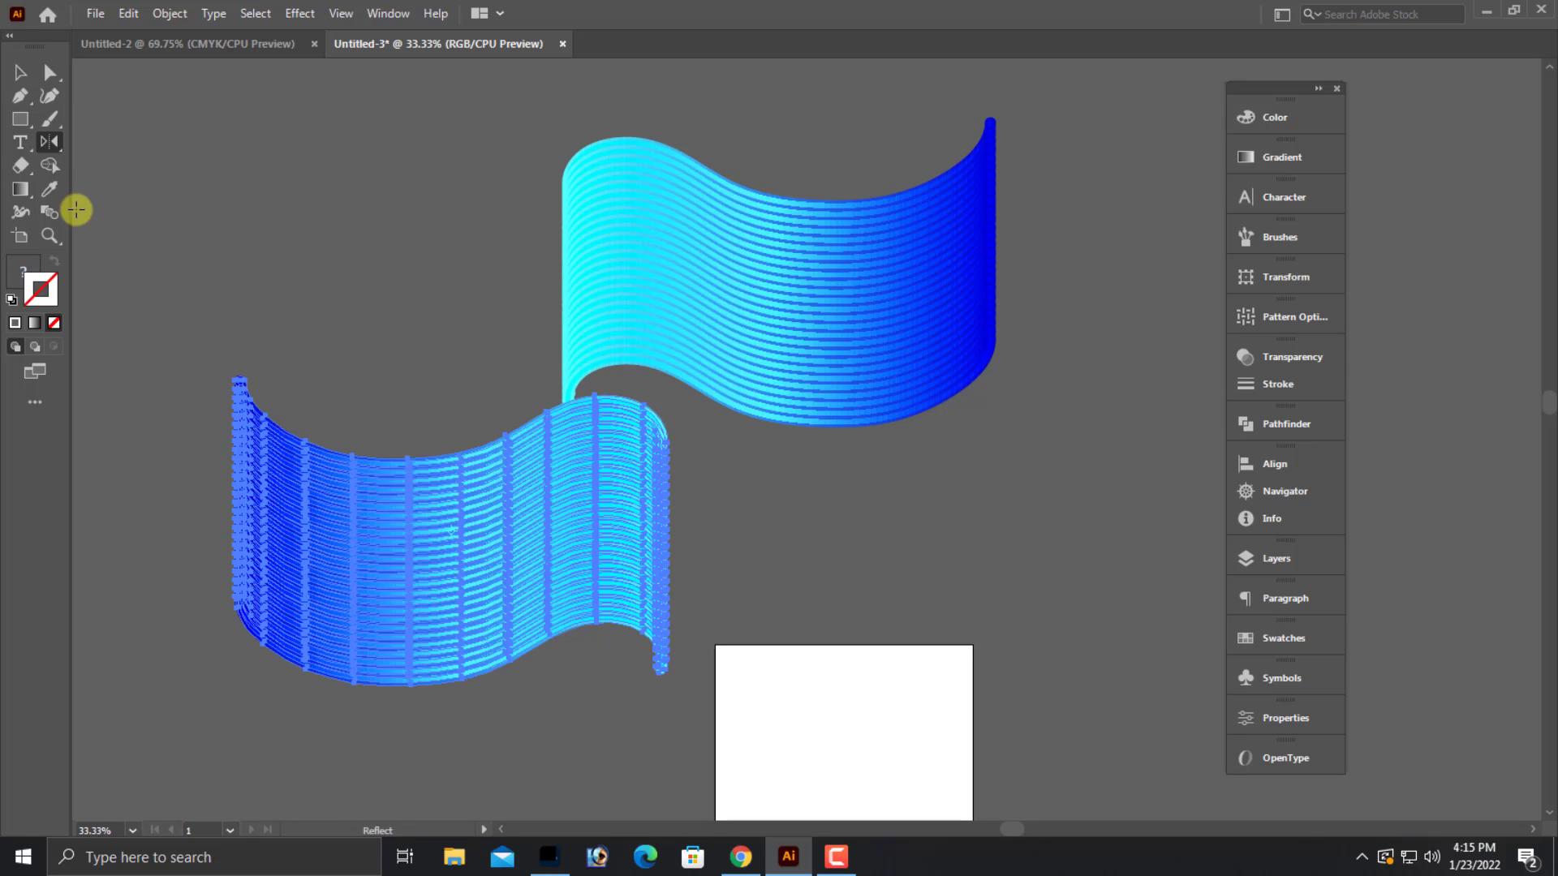
{"action": "left_click", "coordinate": [20, 72]}
{"action": "left_click", "coordinate": [456, 302]}
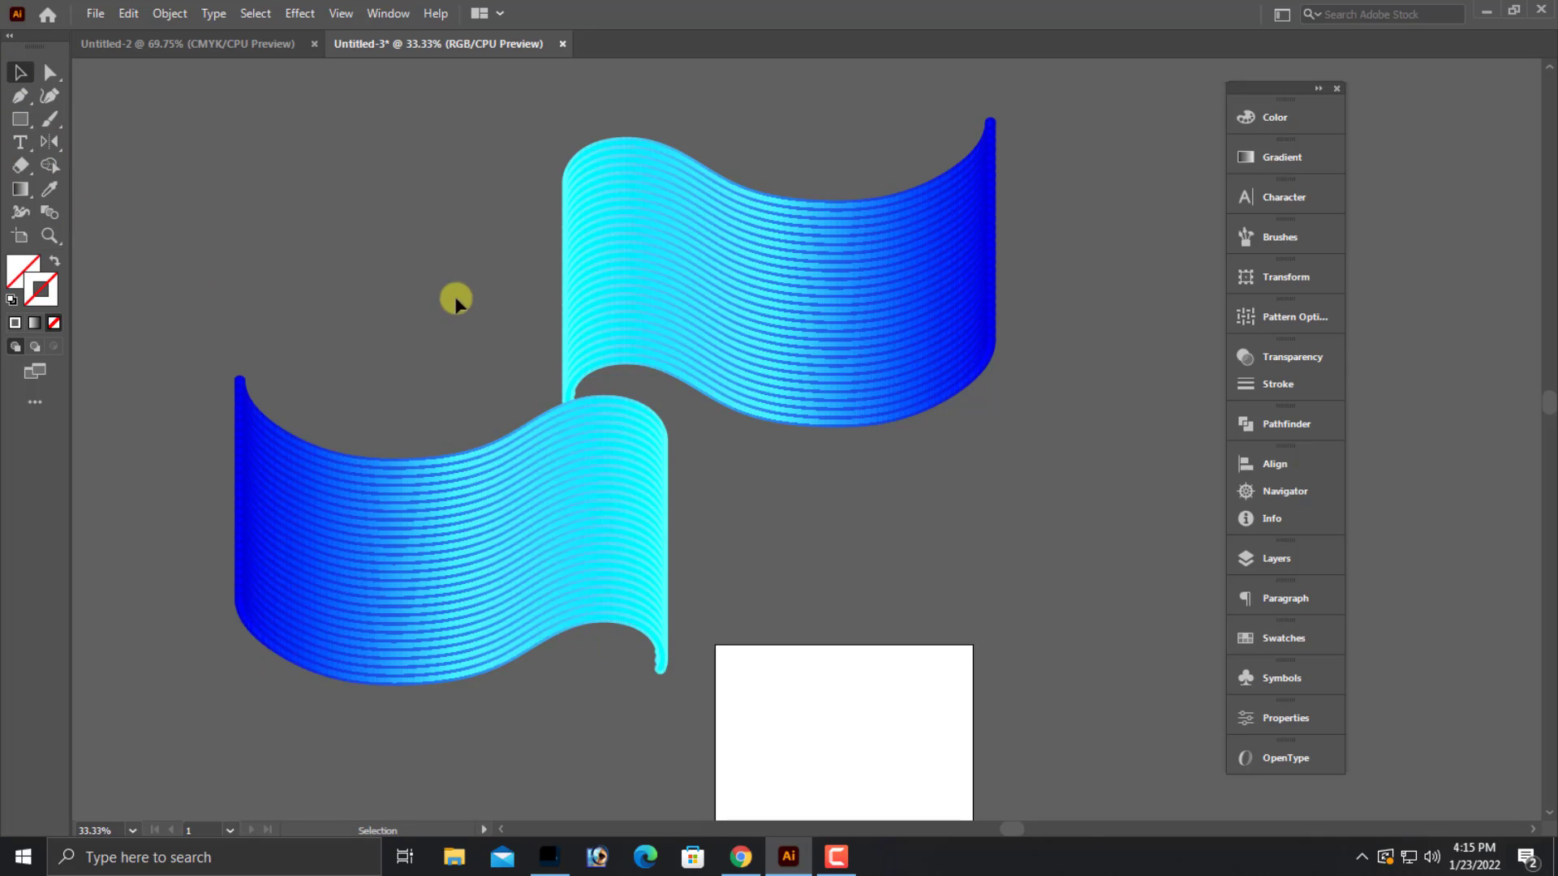
- Nudge the lower and upper waves into position on the canvas
{"action": "left_click_drag", "start_coordinate": [564, 456], "coordinate": [748, 507]}
{"action": "mouse_move", "coordinate": [655, 541]}
{"action": "left_mouse_down"}
{"action": "mouse_move", "coordinate": [786, 544]}
{"action": "mouse_move", "coordinate": [771, 554]}
{"action": "left_mouse_up"}
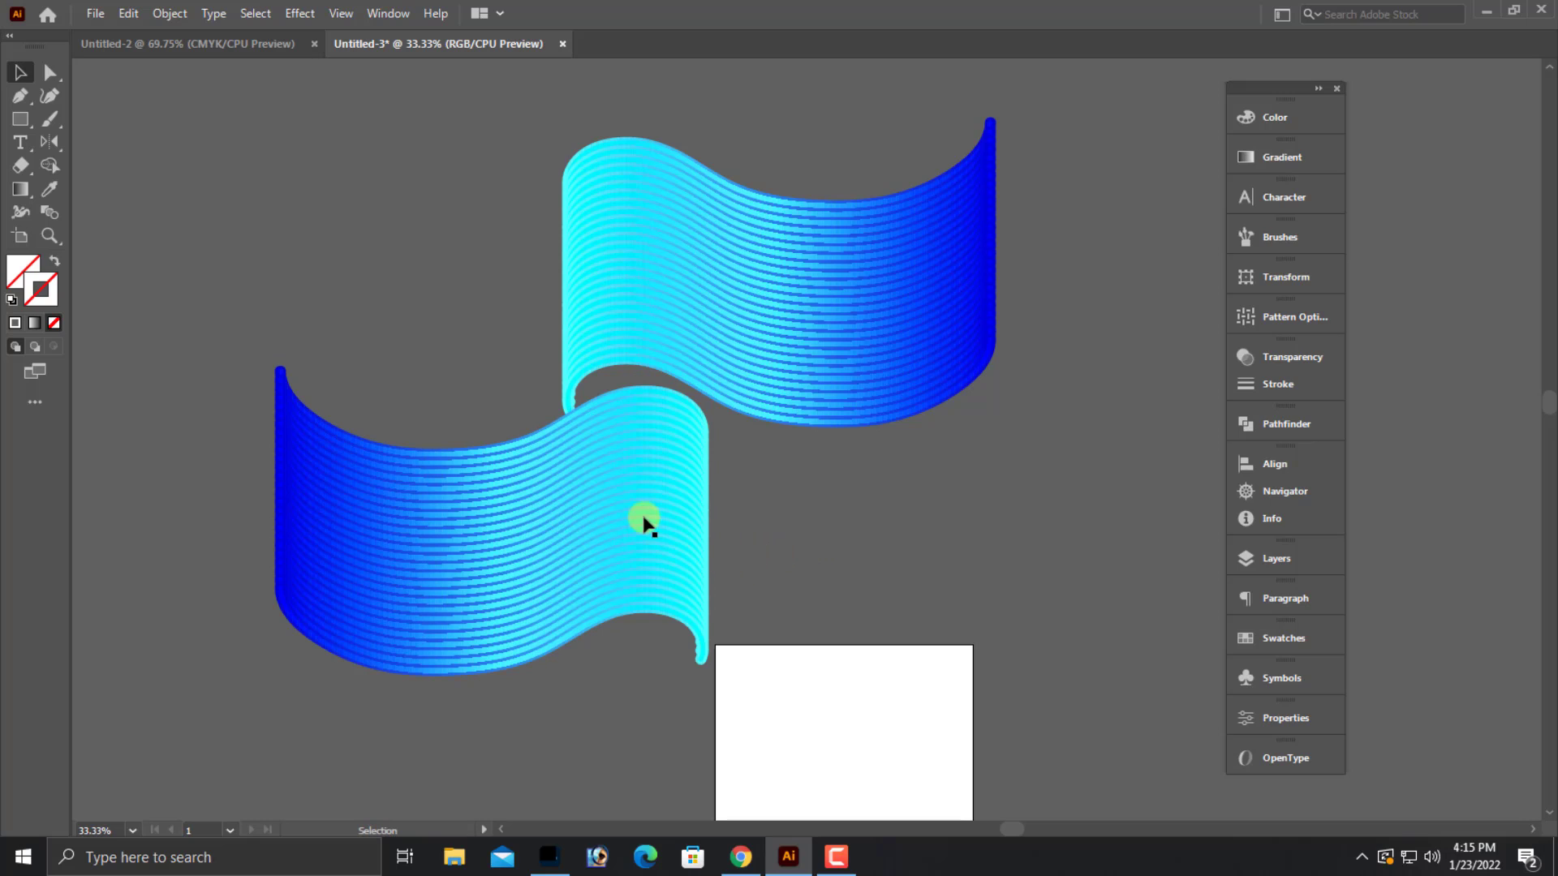
{"action": "left_click_drag", "start_coordinate": [633, 517], "coordinate": [635, 519]}
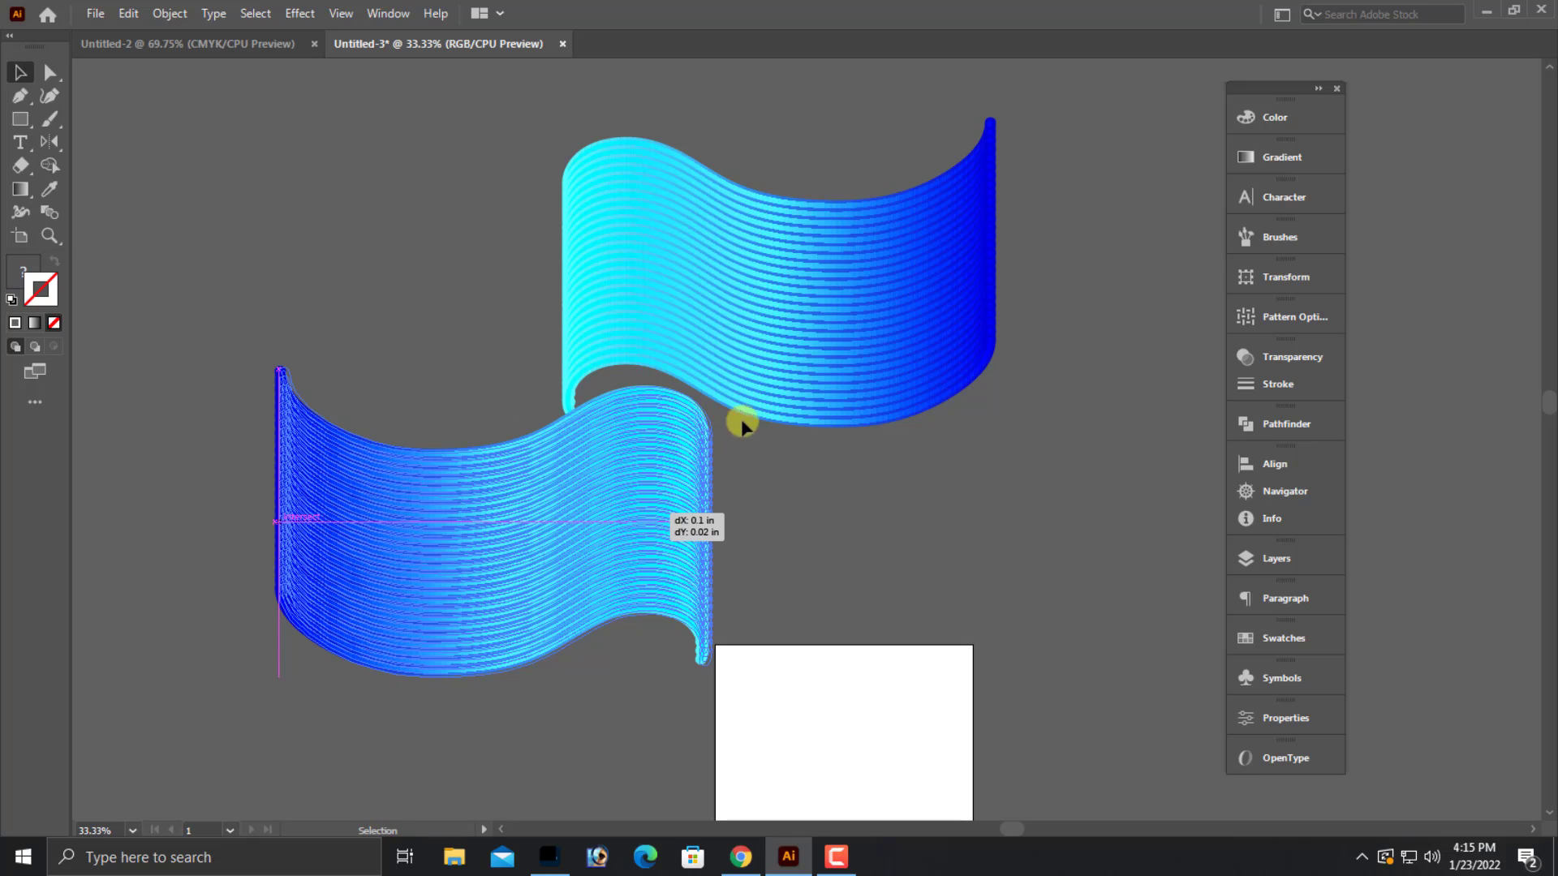
{"action": "left_click_drag", "start_coordinate": [742, 419], "coordinate": [743, 417]}
{"action": "left_click_drag", "start_coordinate": [779, 362], "coordinate": [809, 360]}
{"action": "mouse_move", "coordinate": [699, 292]}
{"action": "left_mouse_down"}
{"action": "mouse_move", "coordinate": [736, 290]}
{"action": "mouse_move", "coordinate": [746, 310]}
{"action": "left_mouse_up"}
{"action": "left_click_drag", "start_coordinate": [787, 460], "coordinate": [787, 460]}
{"action": "left_click", "coordinate": [477, 365]}
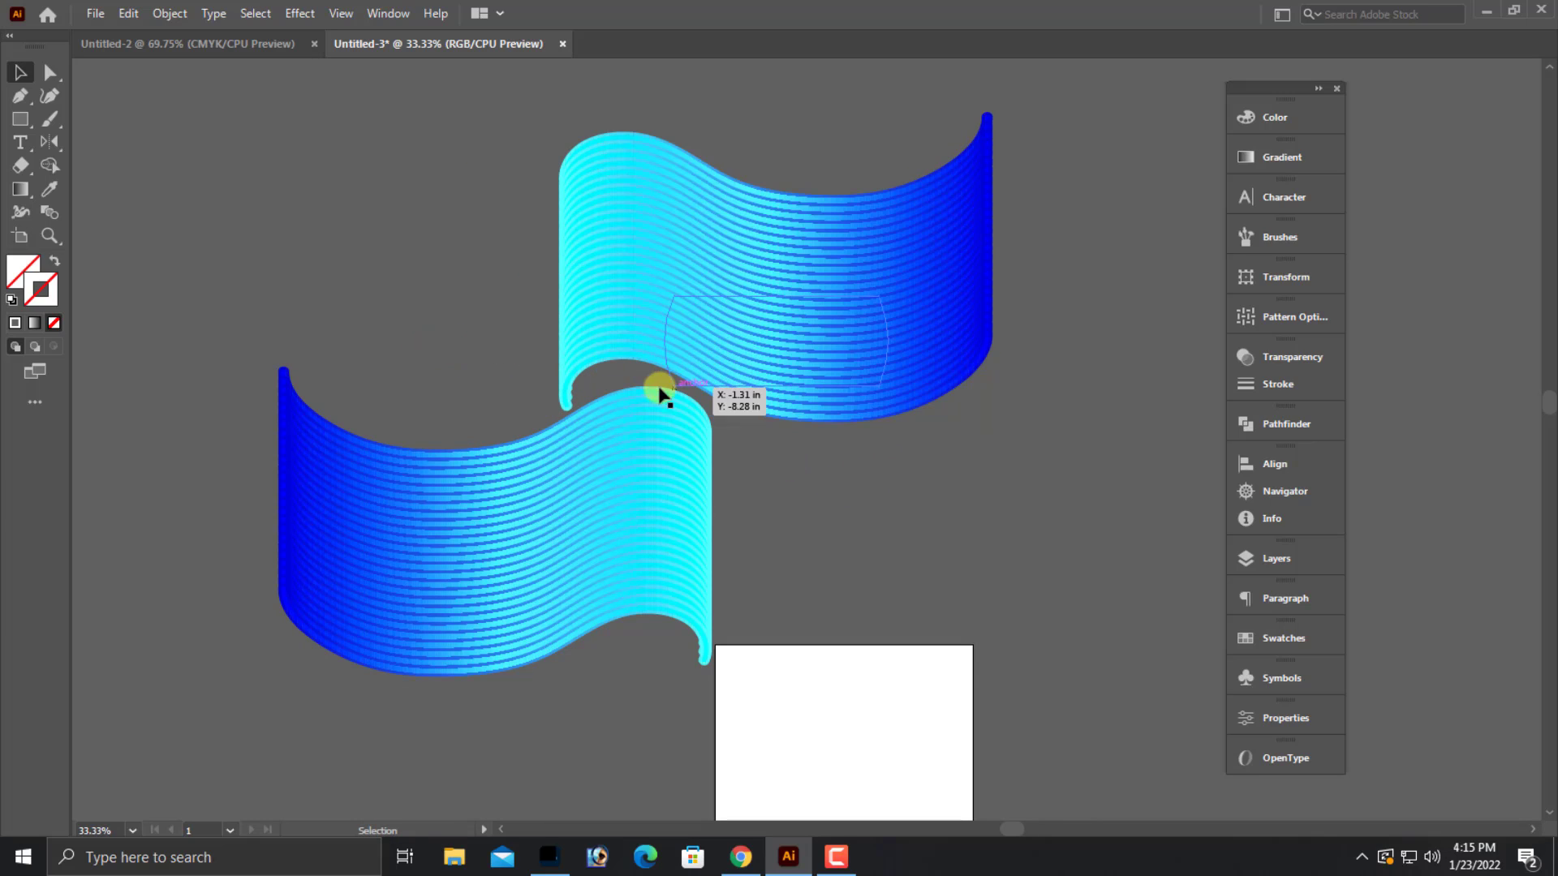
- Duplicate the upper wave to its right and rotate the copy 180°
{"action": "mouse_move", "coordinate": [660, 393]}
{"action": "left_mouse_down"}
{"action": "mouse_move", "coordinate": [509, 328]}
{"action": "mouse_move", "coordinate": [911, 315]}
{"action": "left_mouse_up"}
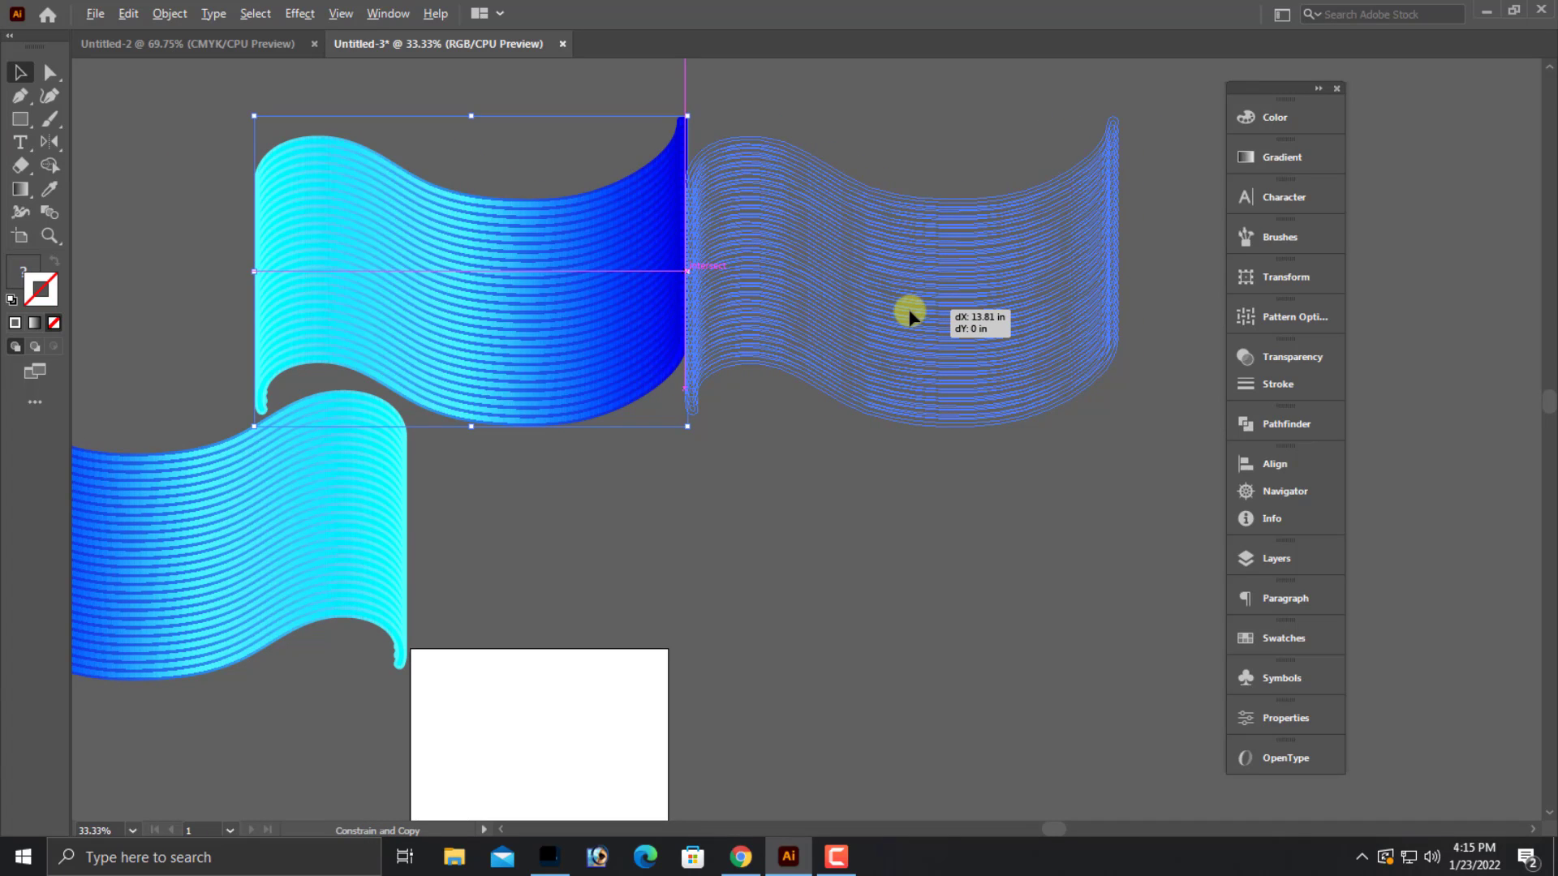
{"action": "left_click_drag", "start_coordinate": [774, 325], "coordinate": [774, 325]}
{"action": "left_click", "coordinate": [656, 485]}
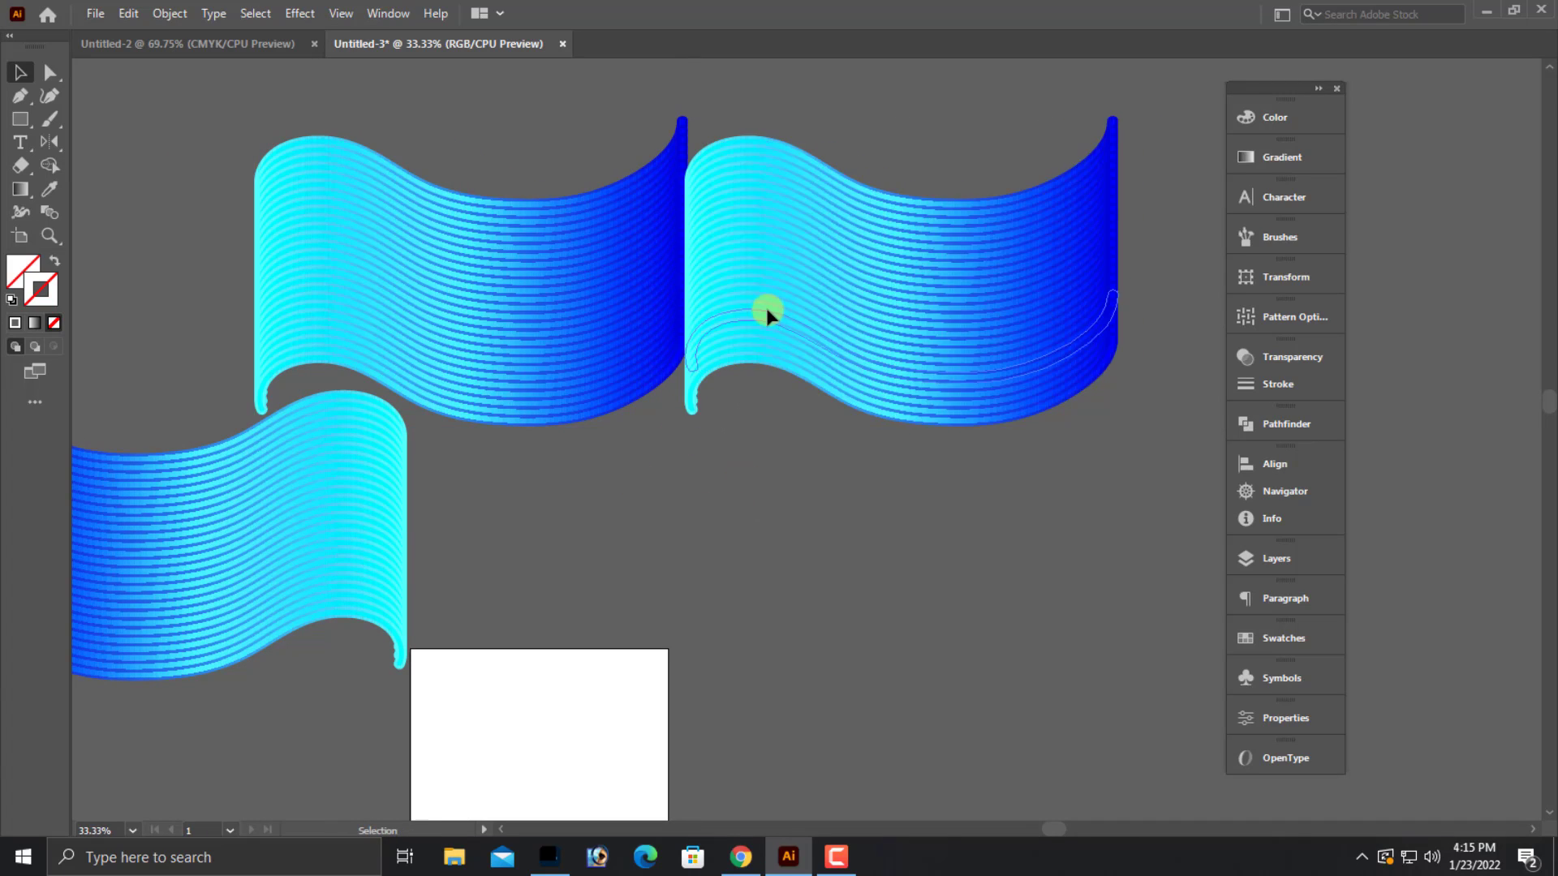
{"action": "left_click", "coordinate": [681, 121]}
{"action": "mouse_move", "coordinate": [671, 114]}
{"action": "left_mouse_down"}
{"action": "mouse_move", "coordinate": [1116, 424]}
{"action": "mouse_move", "coordinate": [755, 497]}
{"action": "mouse_move", "coordinate": [738, 497]}
{"action": "mouse_move", "coordinate": [739, 430]}
{"action": "left_mouse_up"}
- Butt the rotated copy flush against the original wave's dark blue edge
{"action": "scroll", "coordinate": [740, 528], "scroll_direction": "up", "scroll_amount": 2}
{"action": "scroll", "coordinate": [764, 445], "scroll_direction": "up", "scroll_amount": 5}
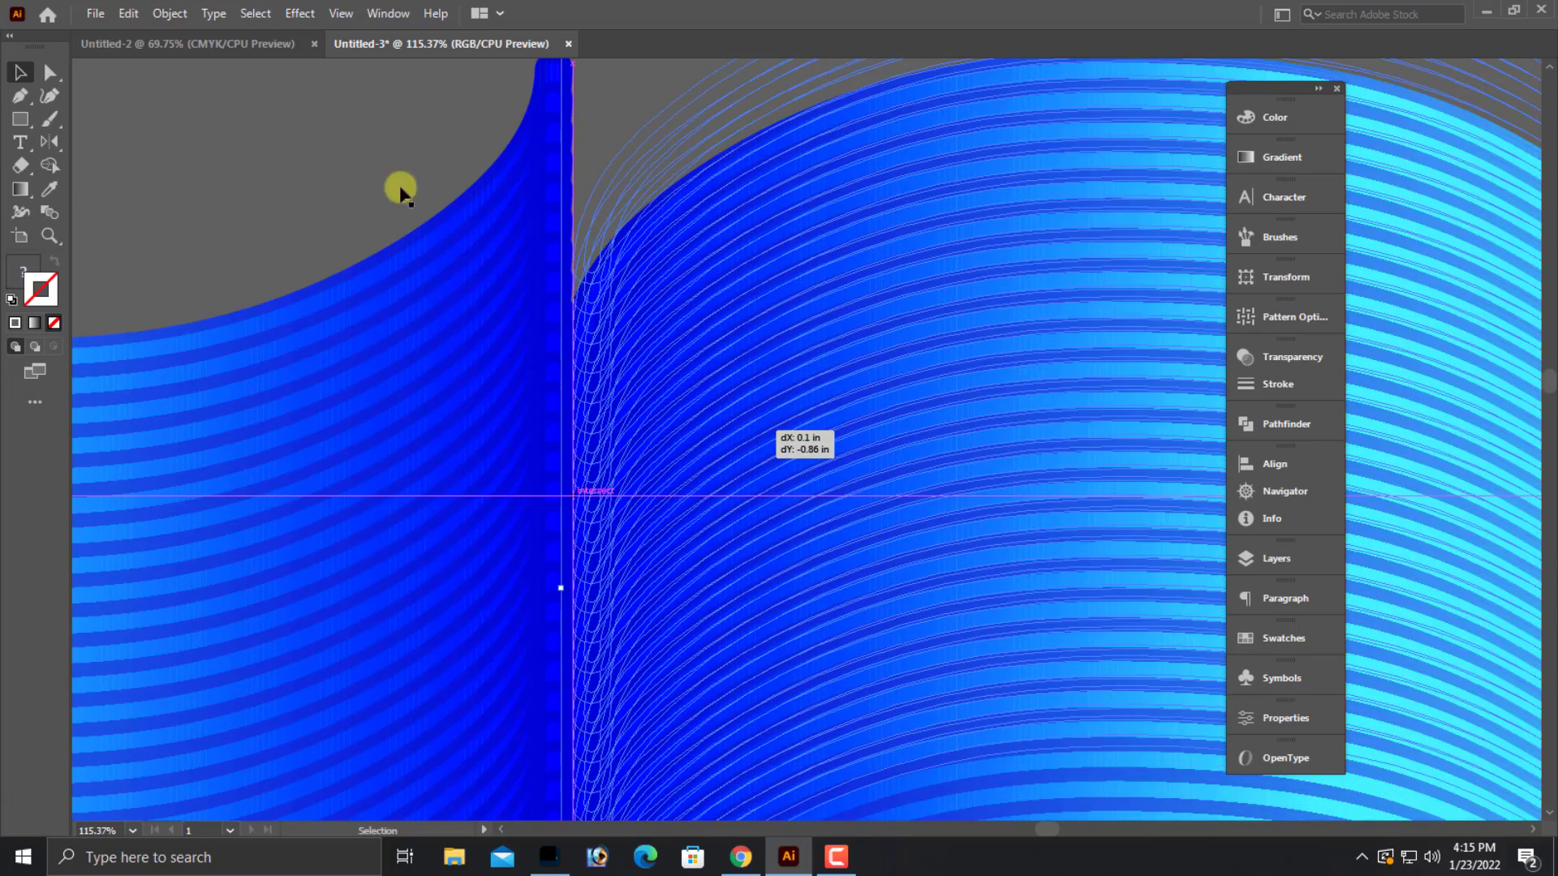
{"action": "left_click", "coordinate": [310, 247]}
{"action": "scroll", "coordinate": [722, 503], "scroll_direction": "down", "scroll_amount": 5}
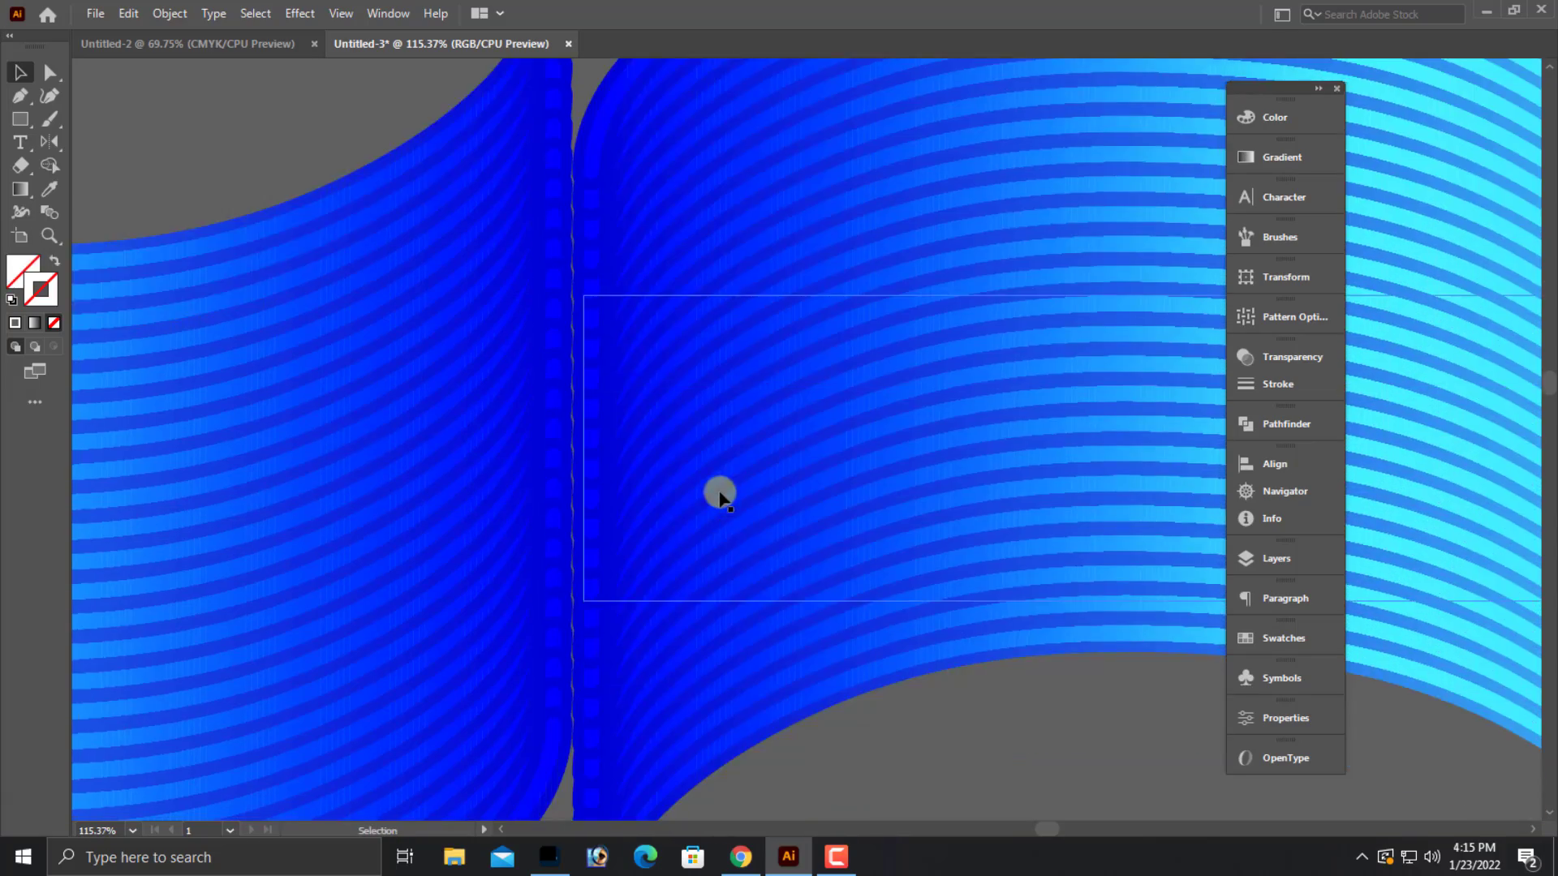
{"action": "left_click_drag", "start_coordinate": [705, 481], "coordinate": [799, 672]}
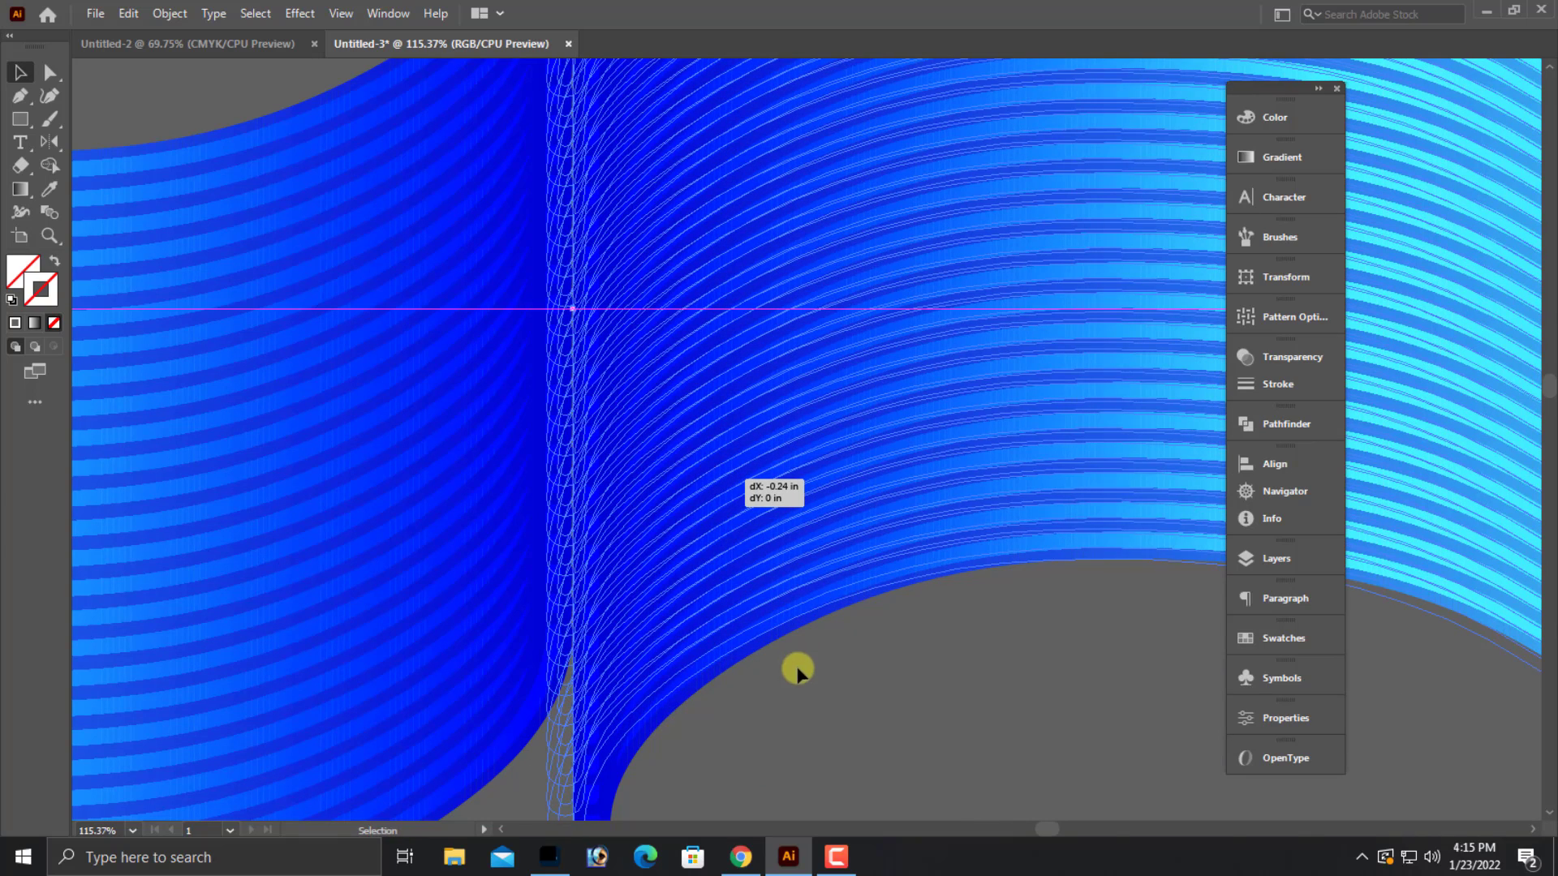
{"action": "left_click_drag", "start_coordinate": [937, 698], "coordinate": [908, 696]}
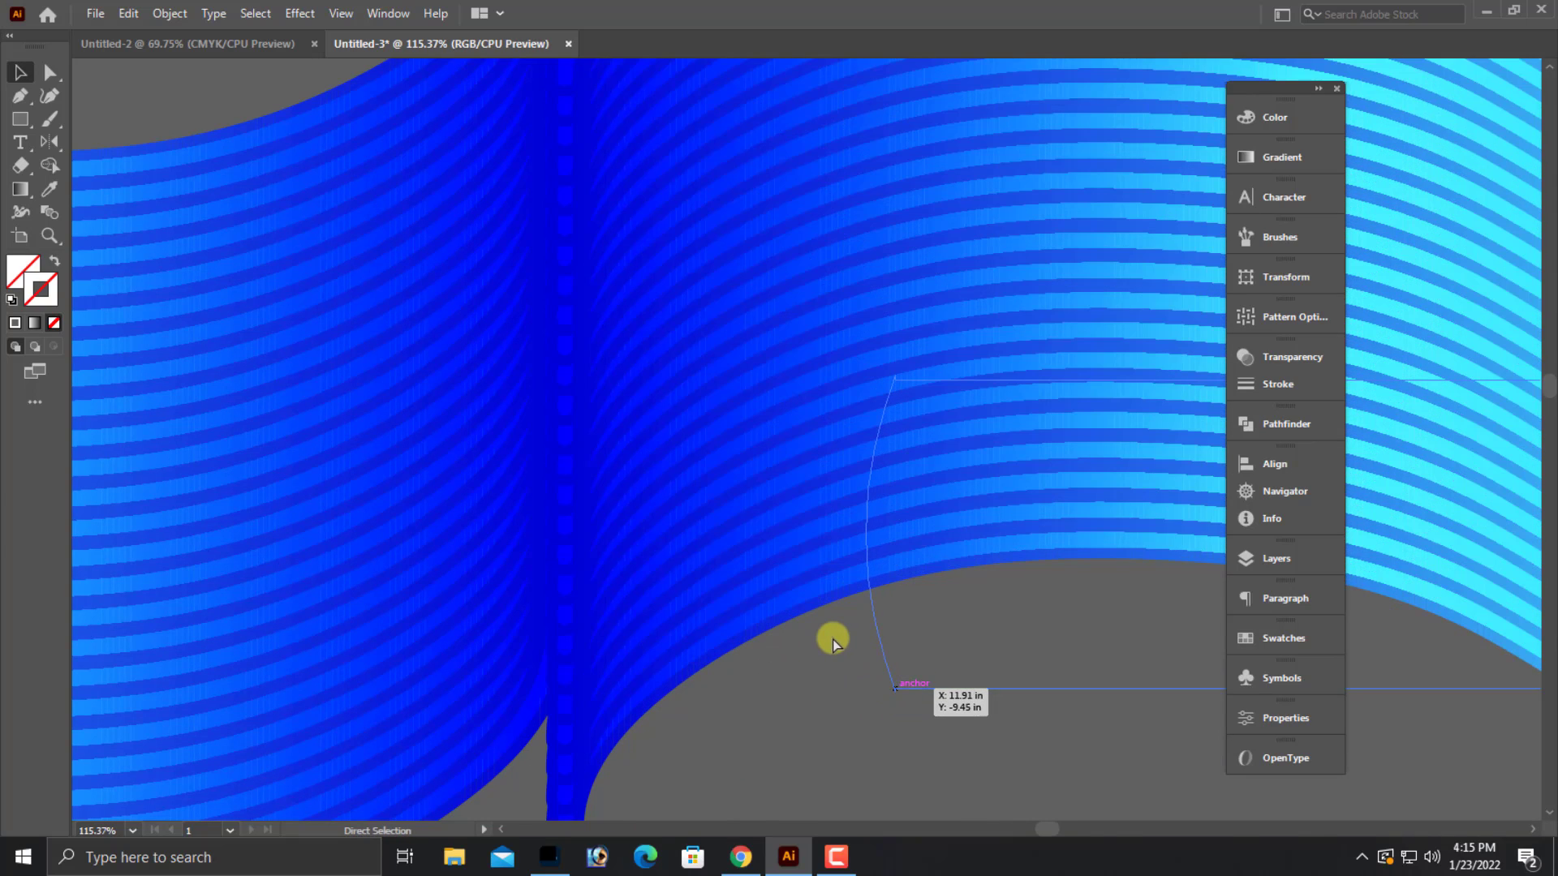
{"action": "key", "text": "ctrl+minus"}
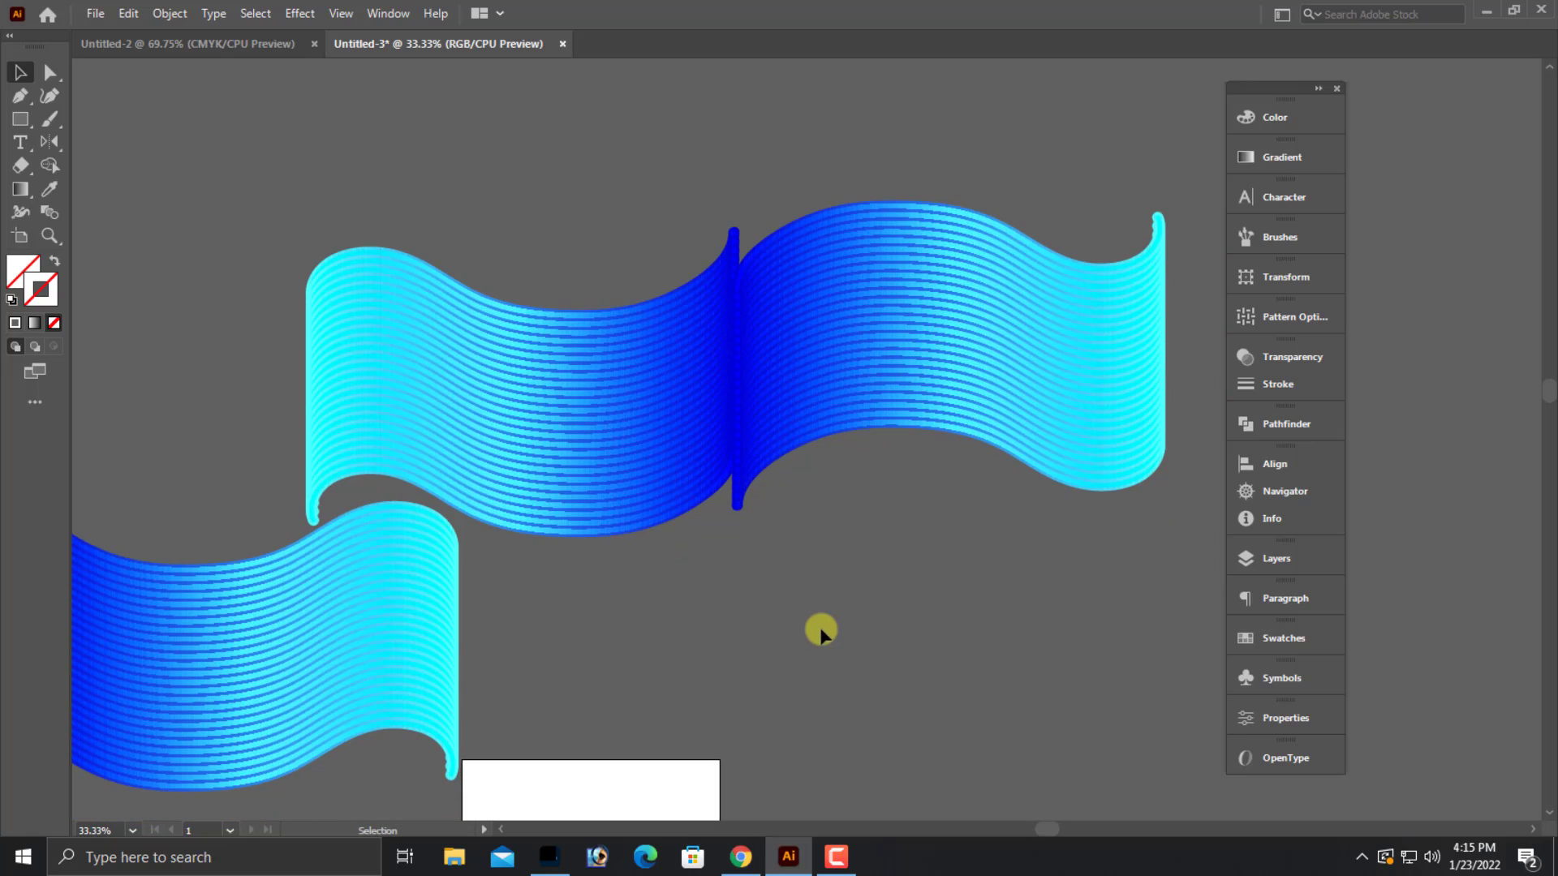
- Delete the lower-left wave
{"action": "scroll", "coordinate": [752, 575], "scroll_direction": "down", "scroll_amount": 2}
{"action": "left_click", "coordinate": [379, 554]}
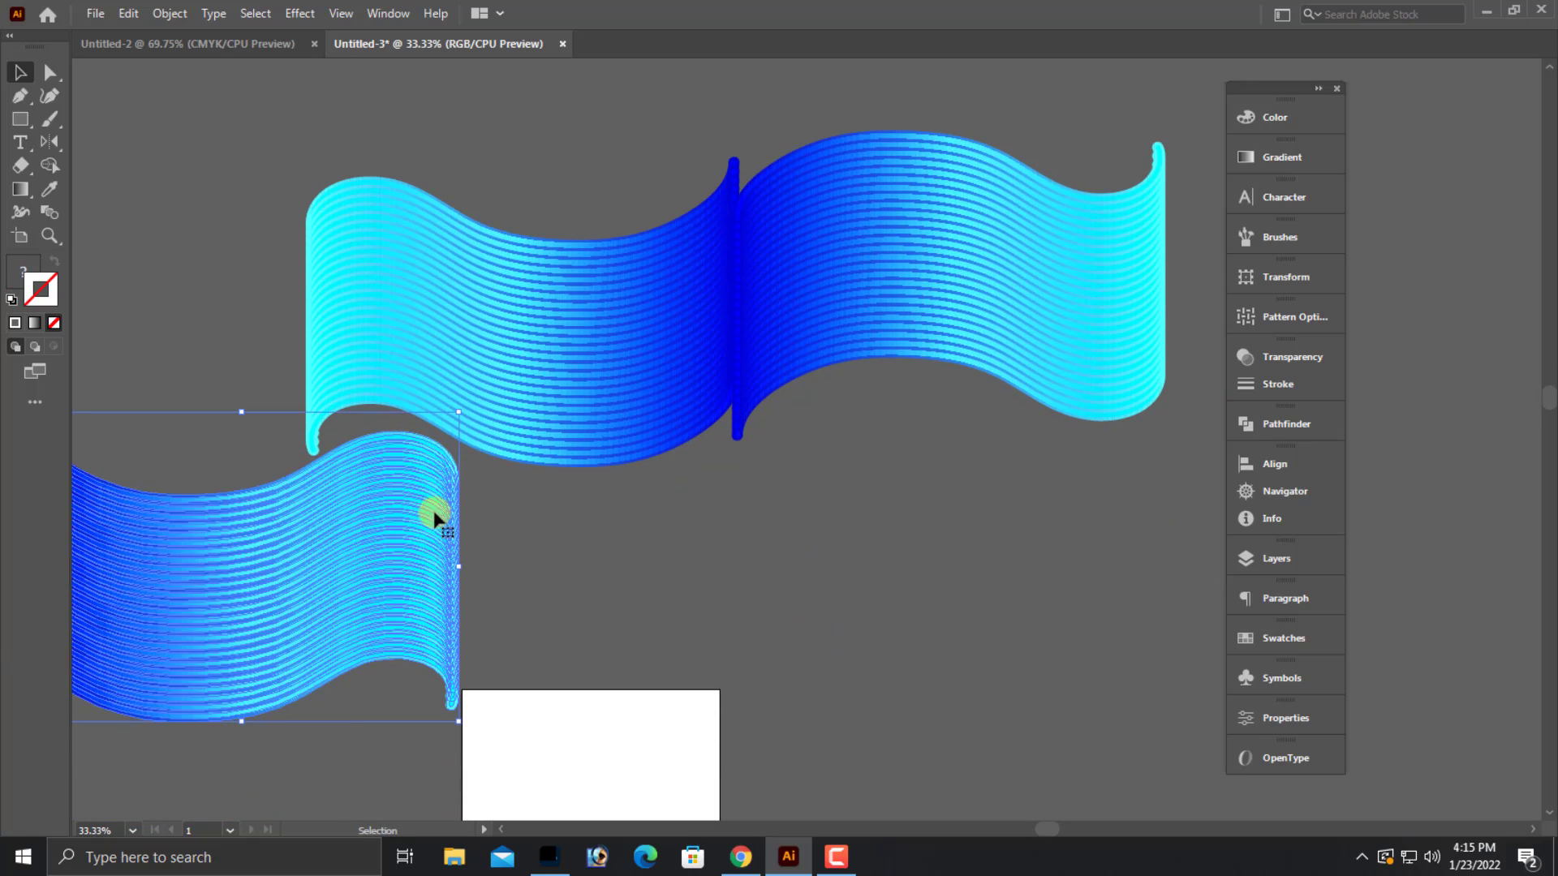
{"action": "scroll", "coordinate": [528, 439], "scroll_direction": "up", "scroll_amount": 2}
{"action": "key", "text": "Delete"}
- Copy the joined upper wave pair straight down beneath it
{"action": "left_click_drag", "start_coordinate": [581, 192], "coordinate": [1003, 527]}
{"action": "scroll", "coordinate": [931, 362], "scroll_direction": "down", "scroll_amount": 3}
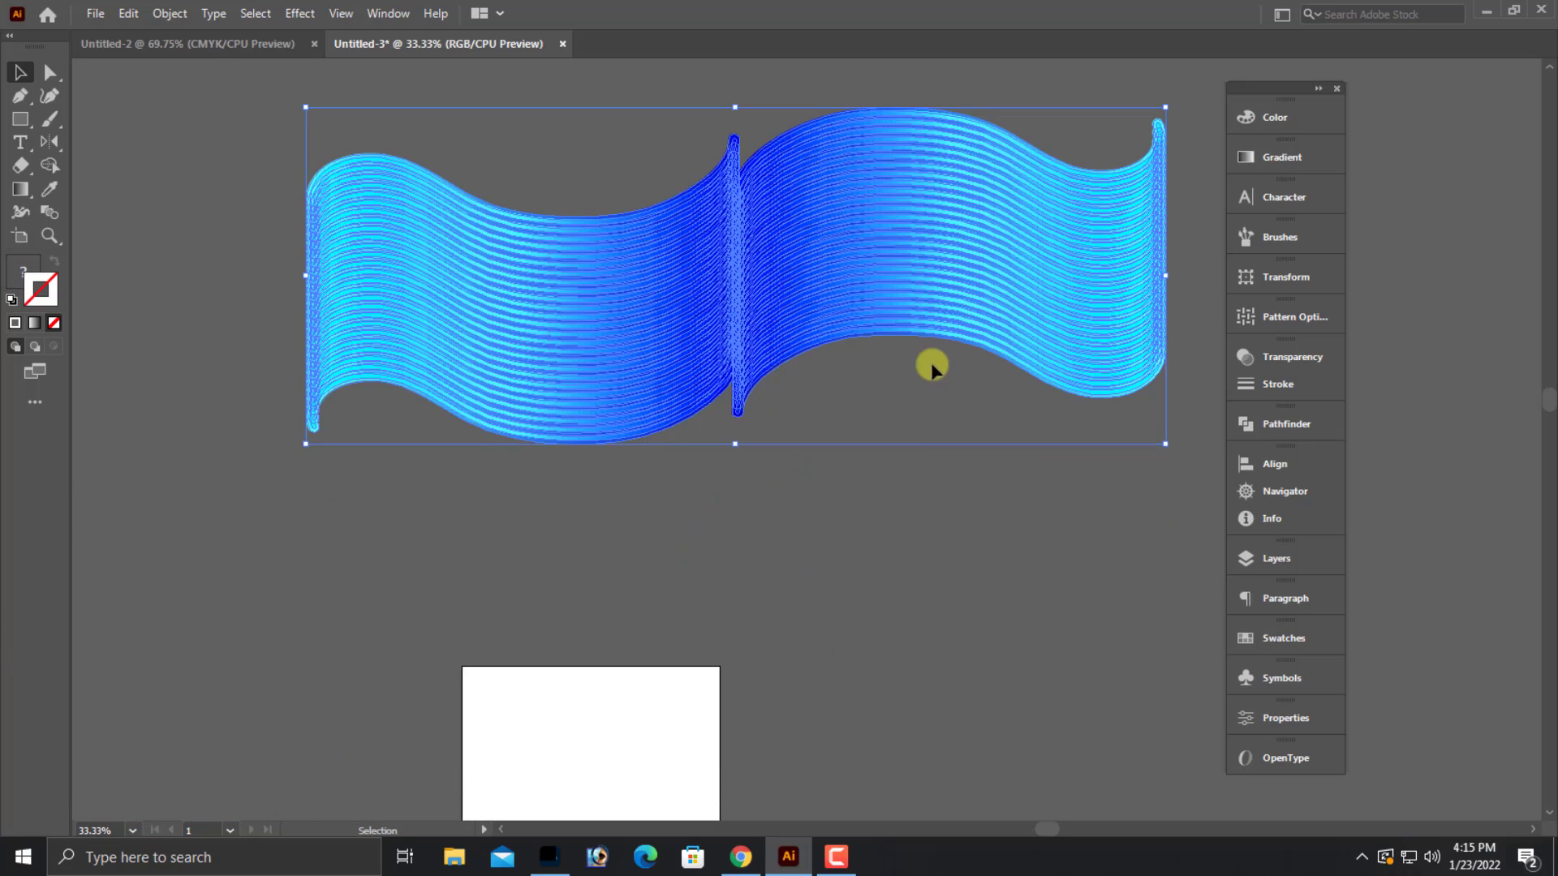
{"action": "left_click_drag", "start_coordinate": [907, 318], "coordinate": [911, 474]}
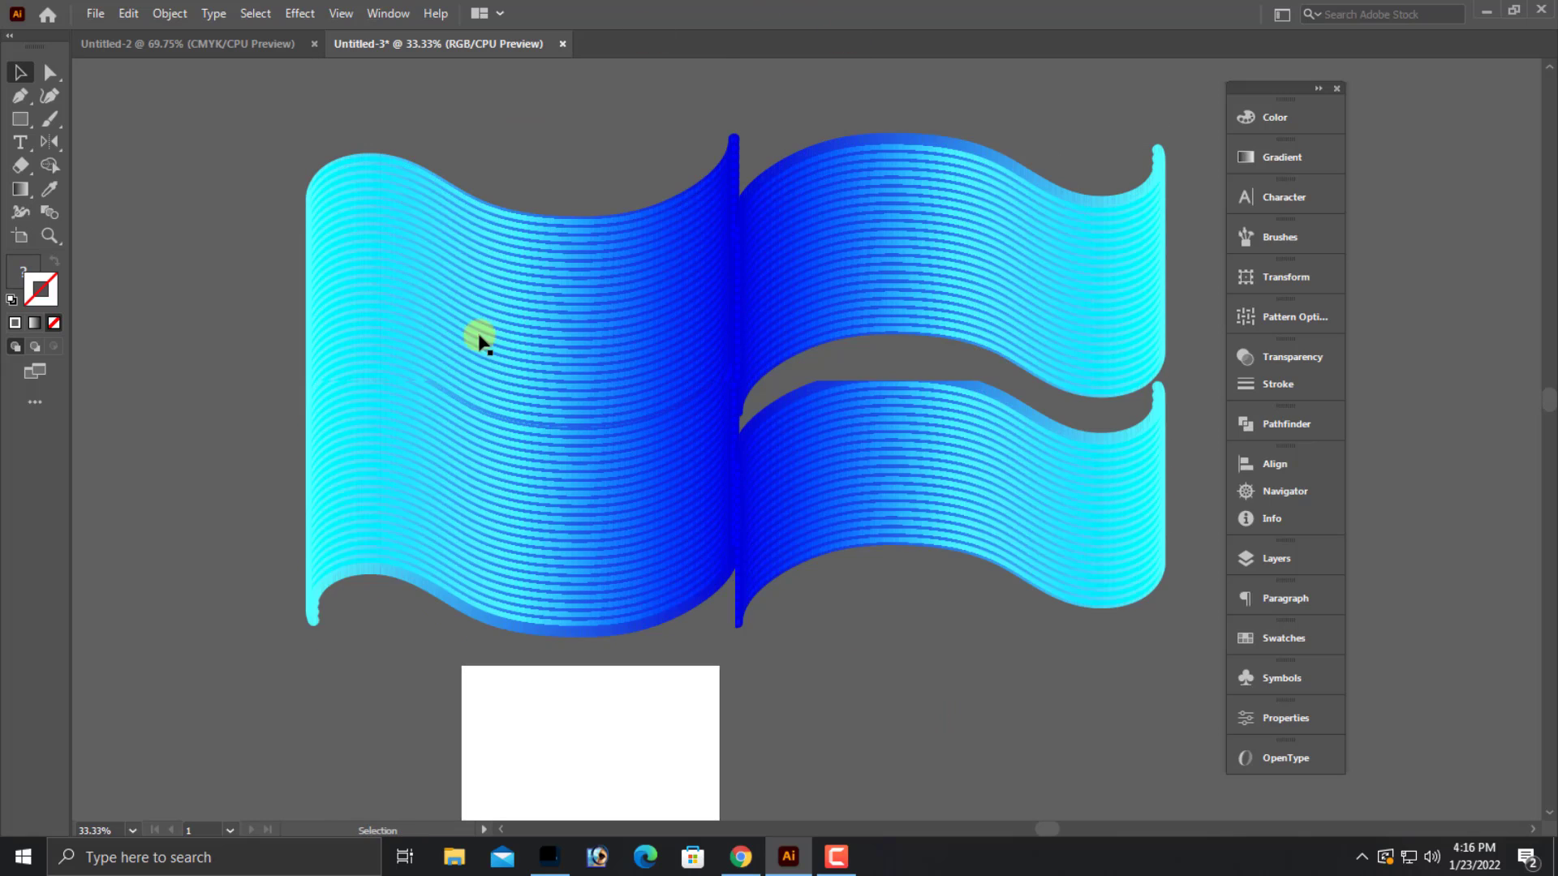
{"action": "left_click", "coordinate": [180, 416]}
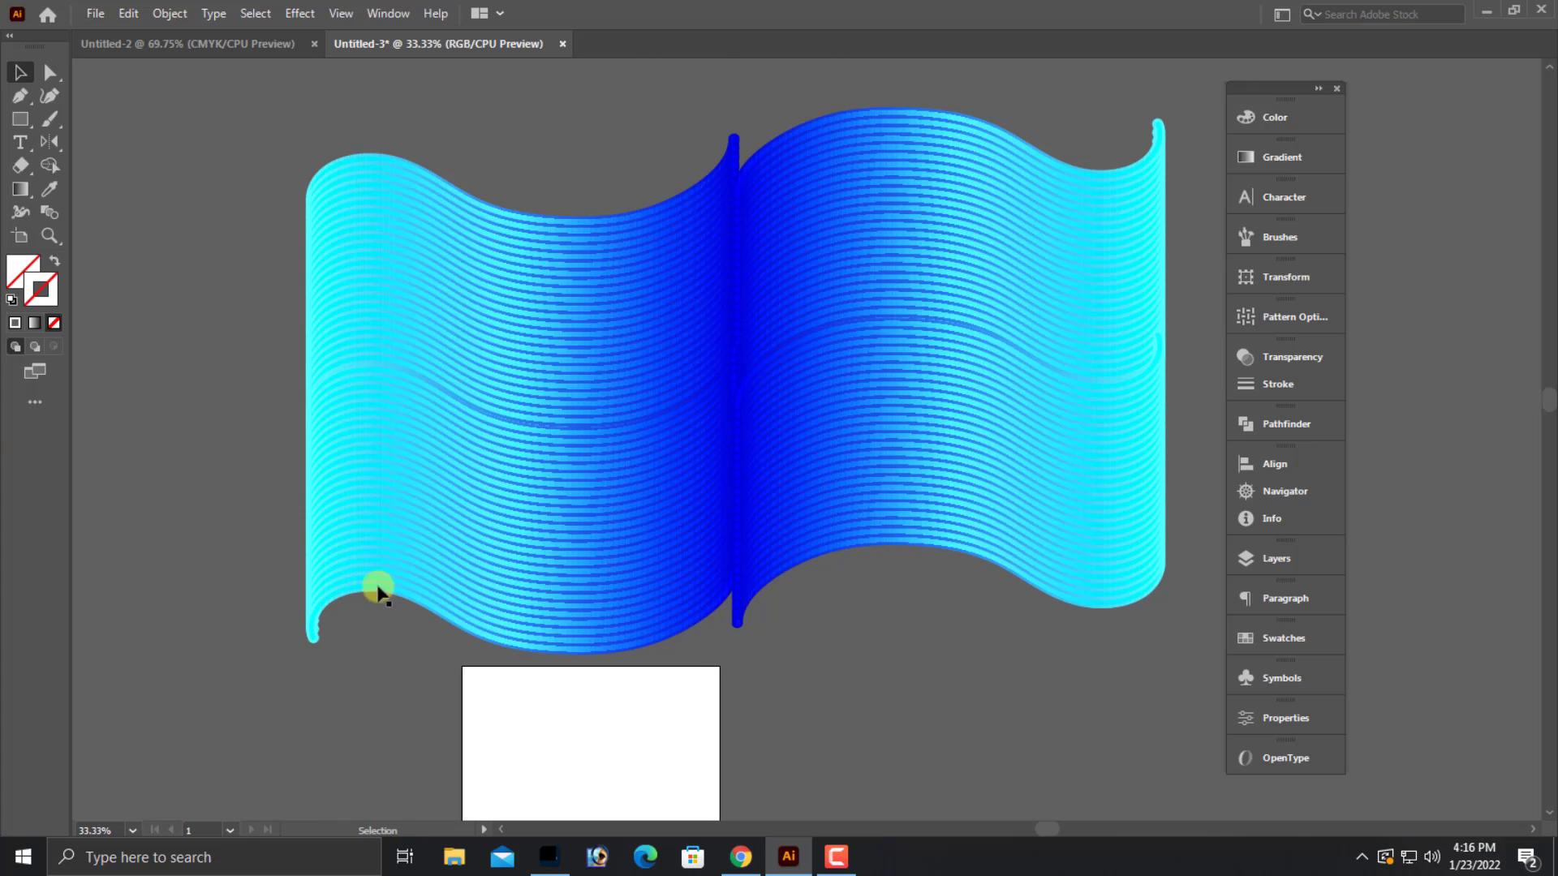
- Try mirroring the lower-right wave, then revert it to its earlier orientation
{"action": "left_click", "coordinate": [848, 469]}
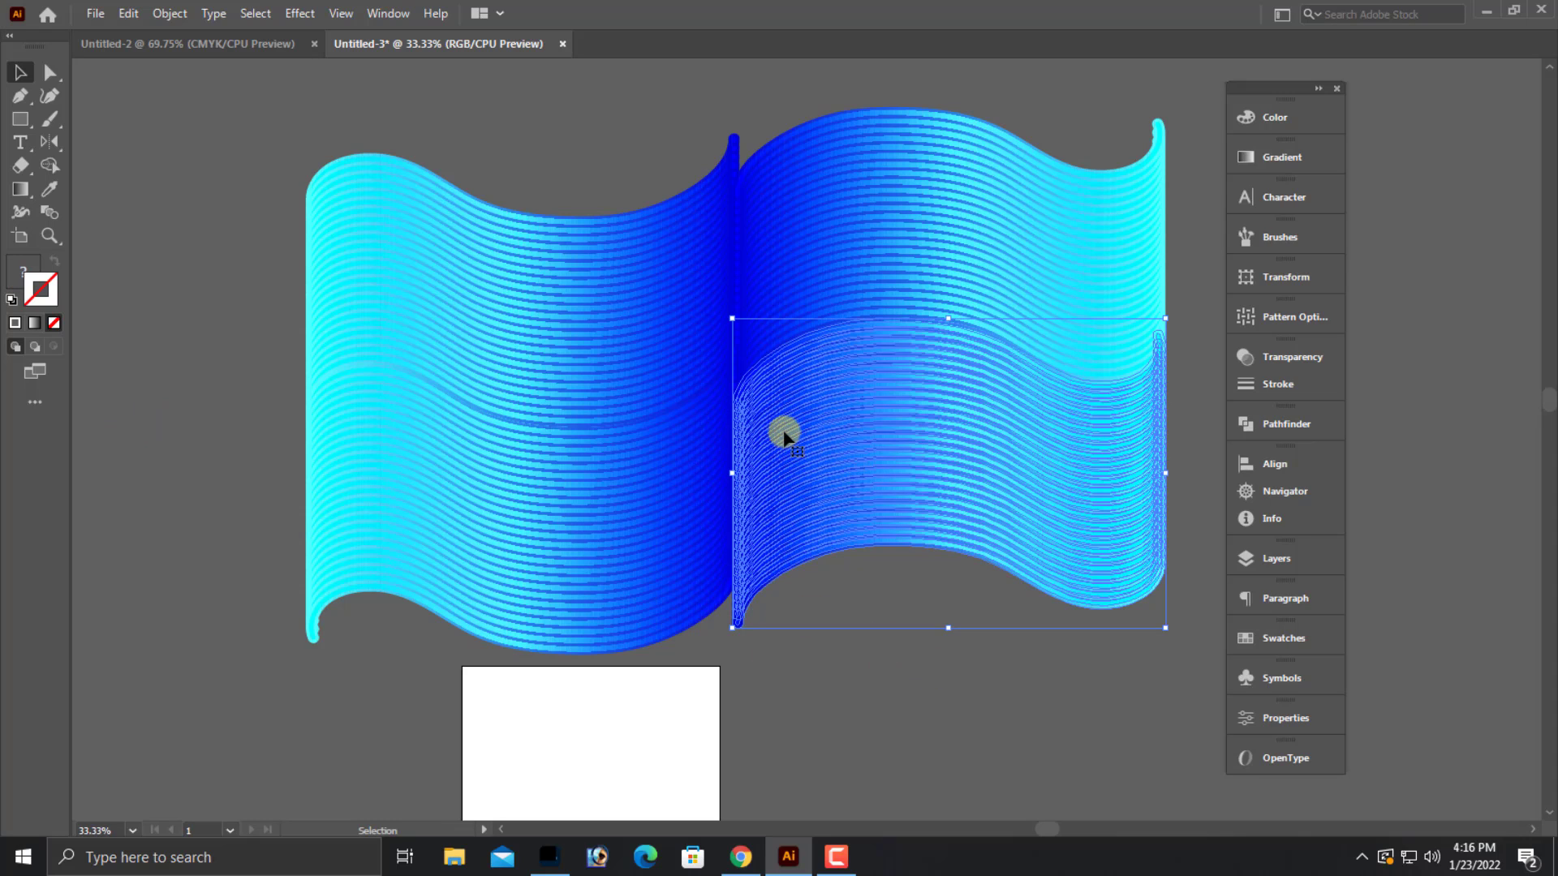
{"action": "left_click_drag", "start_coordinate": [783, 439], "coordinate": [800, 462]}
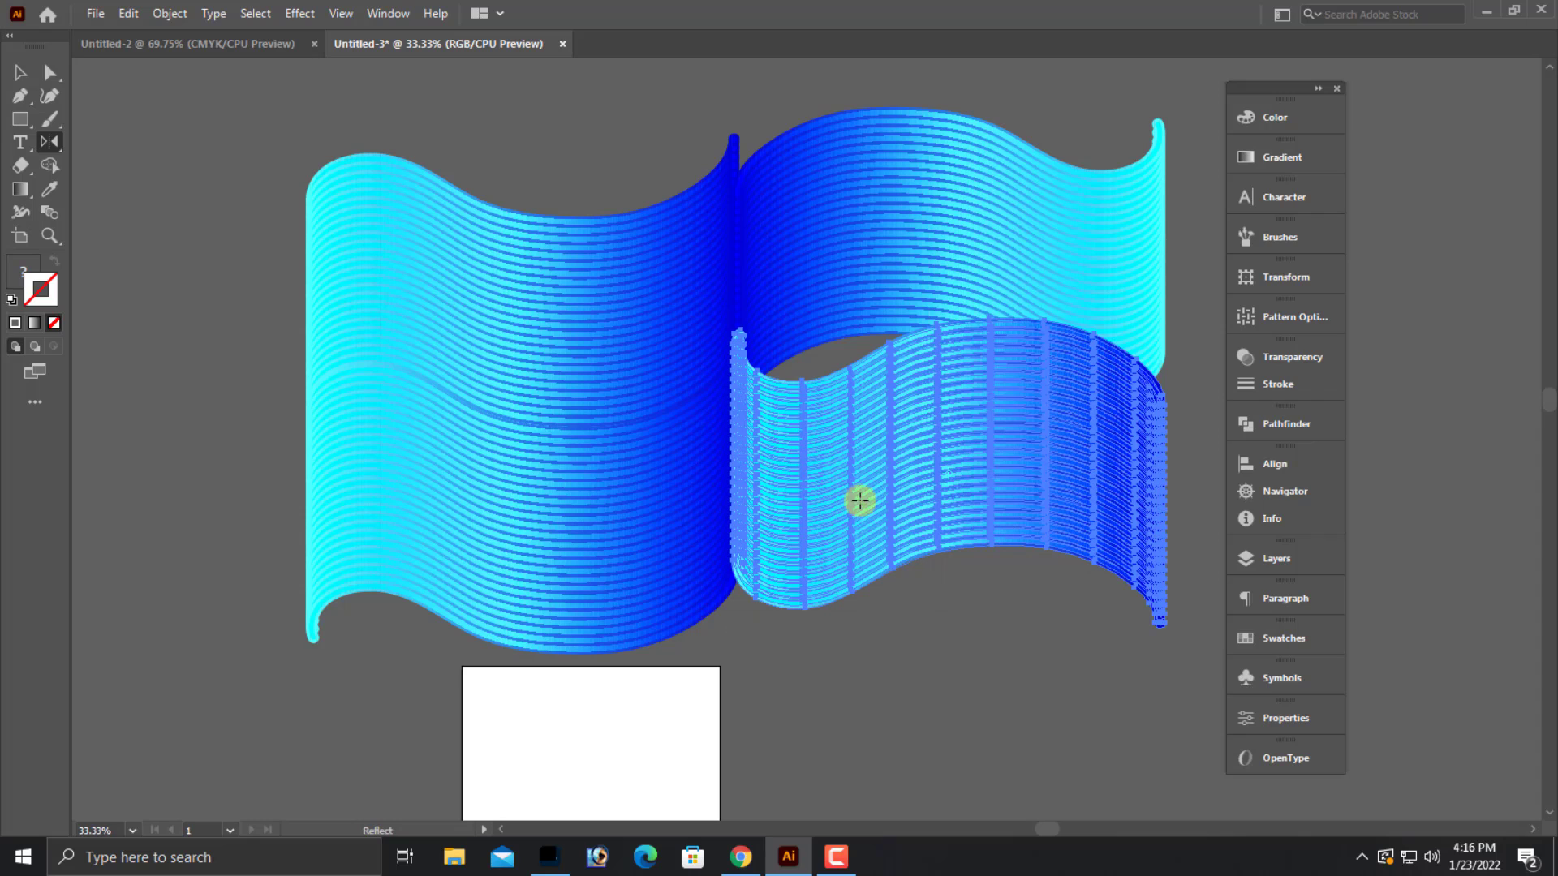
{"action": "key", "text": "v"}
{"action": "left_click", "coordinate": [228, 655]}
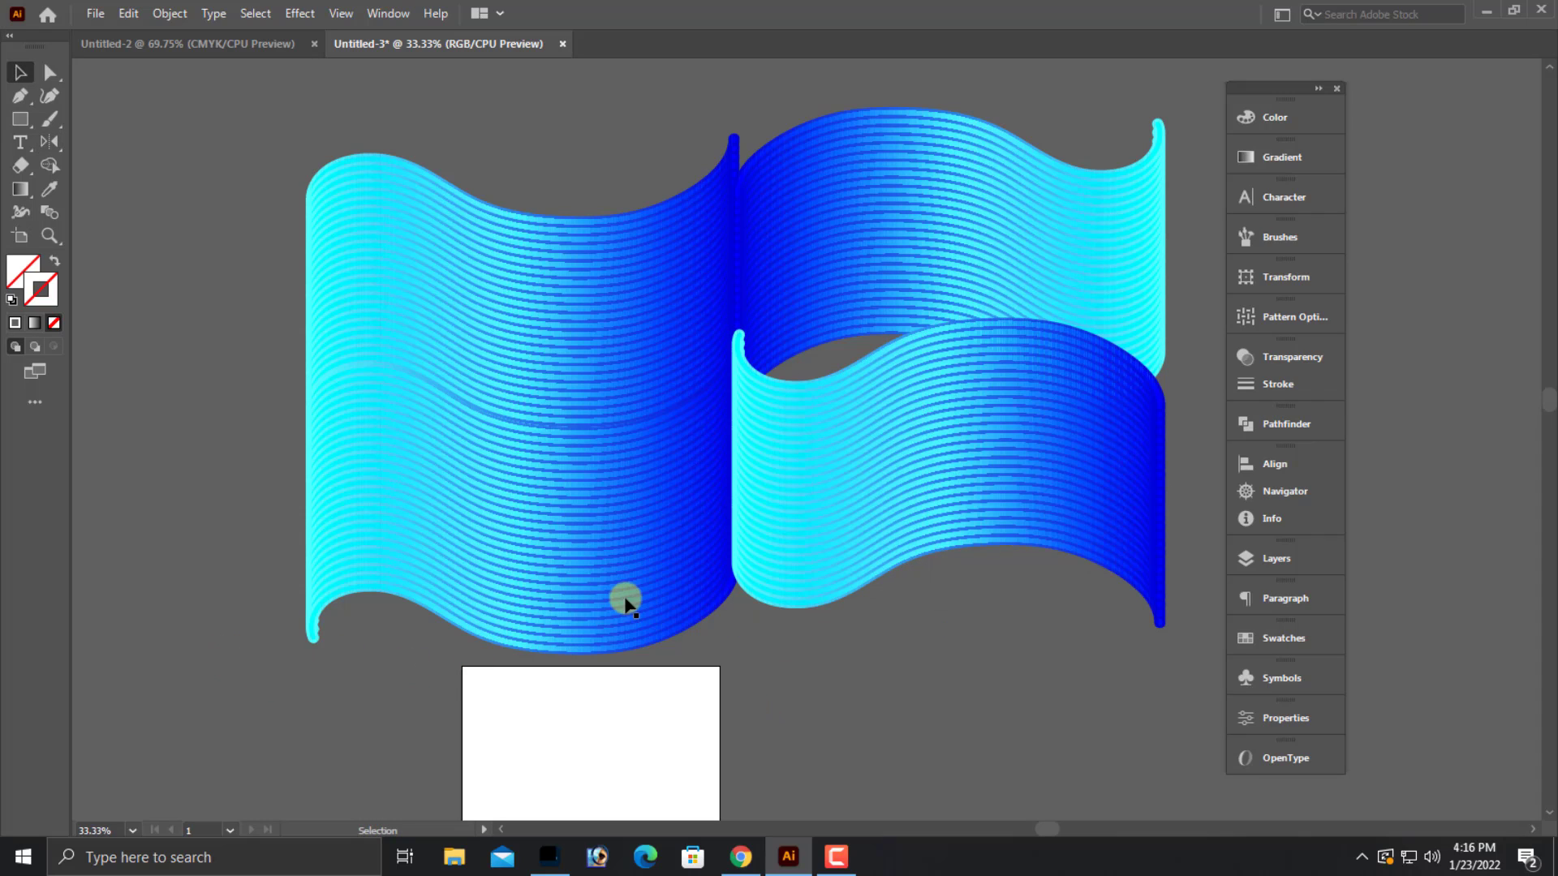
{"action": "left_click", "coordinate": [541, 625]}
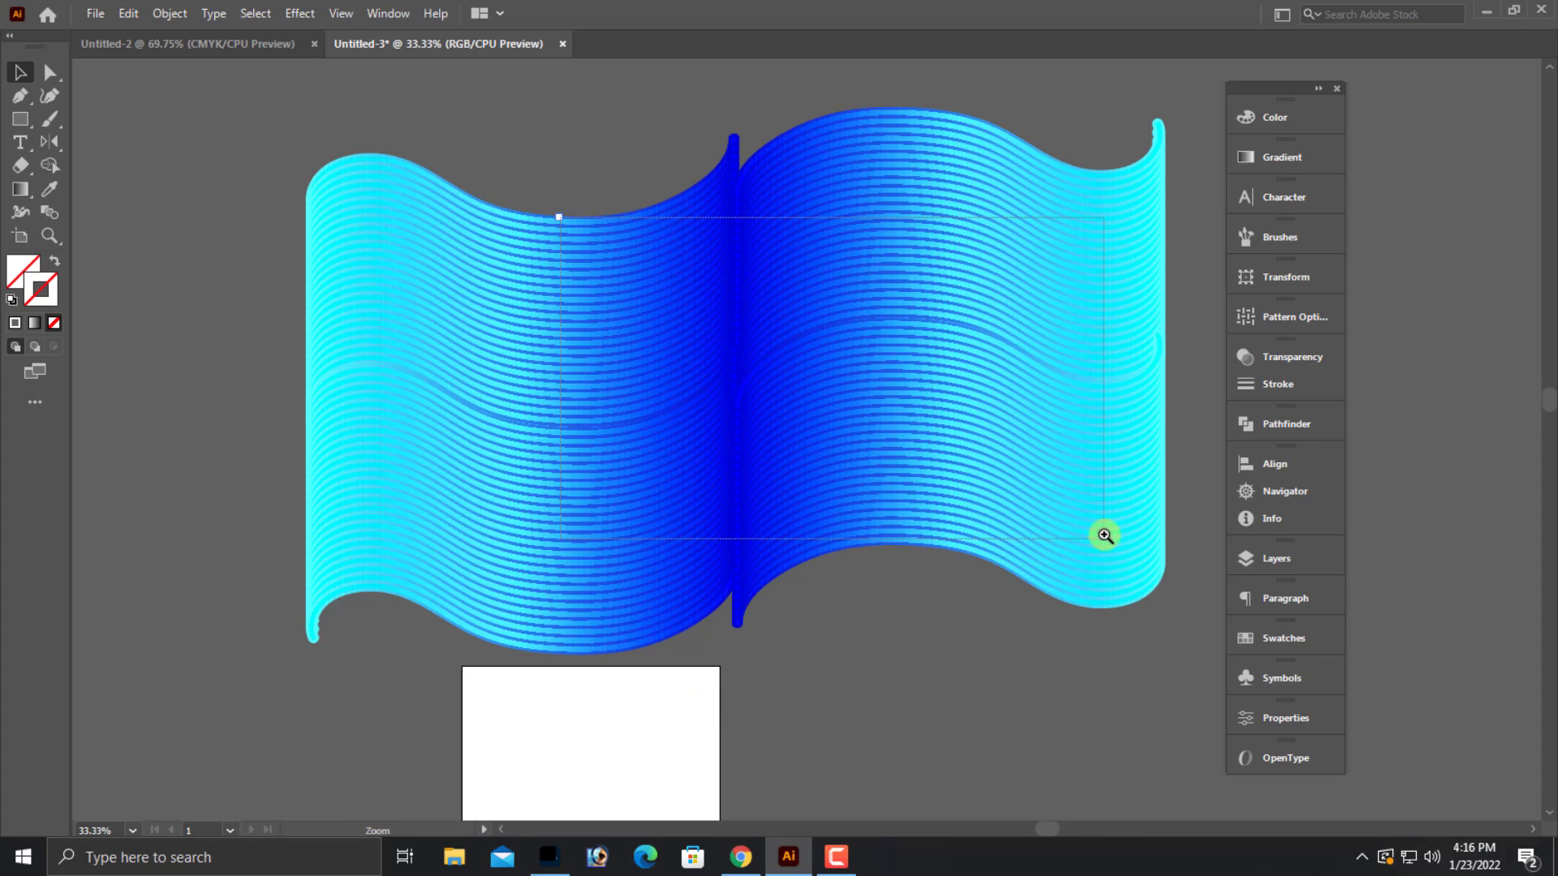
{"action": "scroll", "coordinate": [817, 523], "scroll_direction": "up", "scroll_amount": 5}
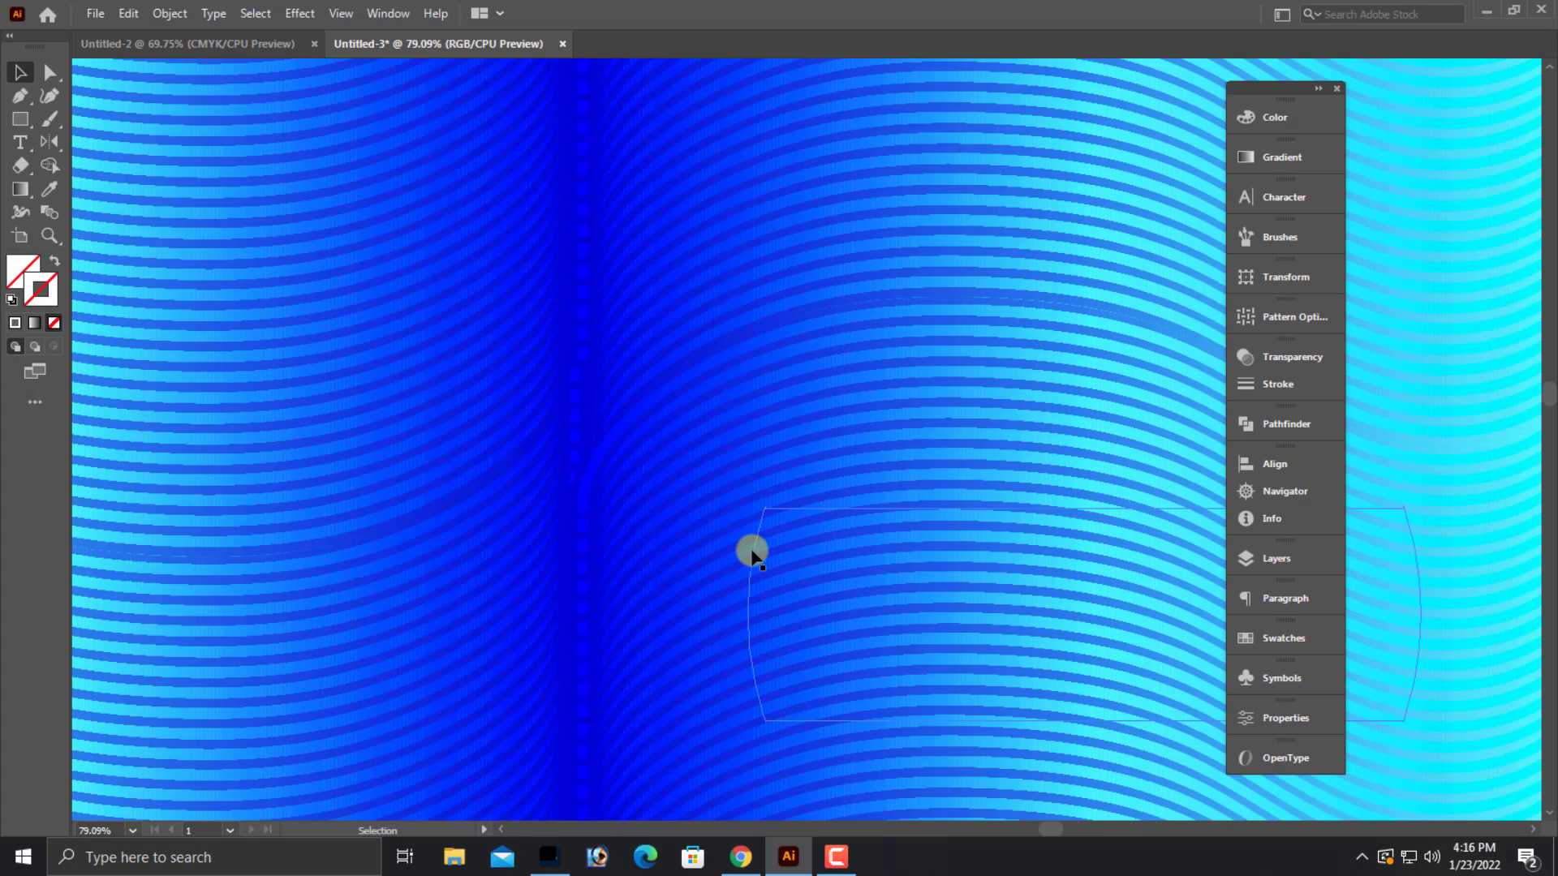
{"action": "left_click", "coordinate": [750, 553]}
{"action": "left_click_drag", "start_coordinate": [755, 554], "coordinate": [816, 586]}
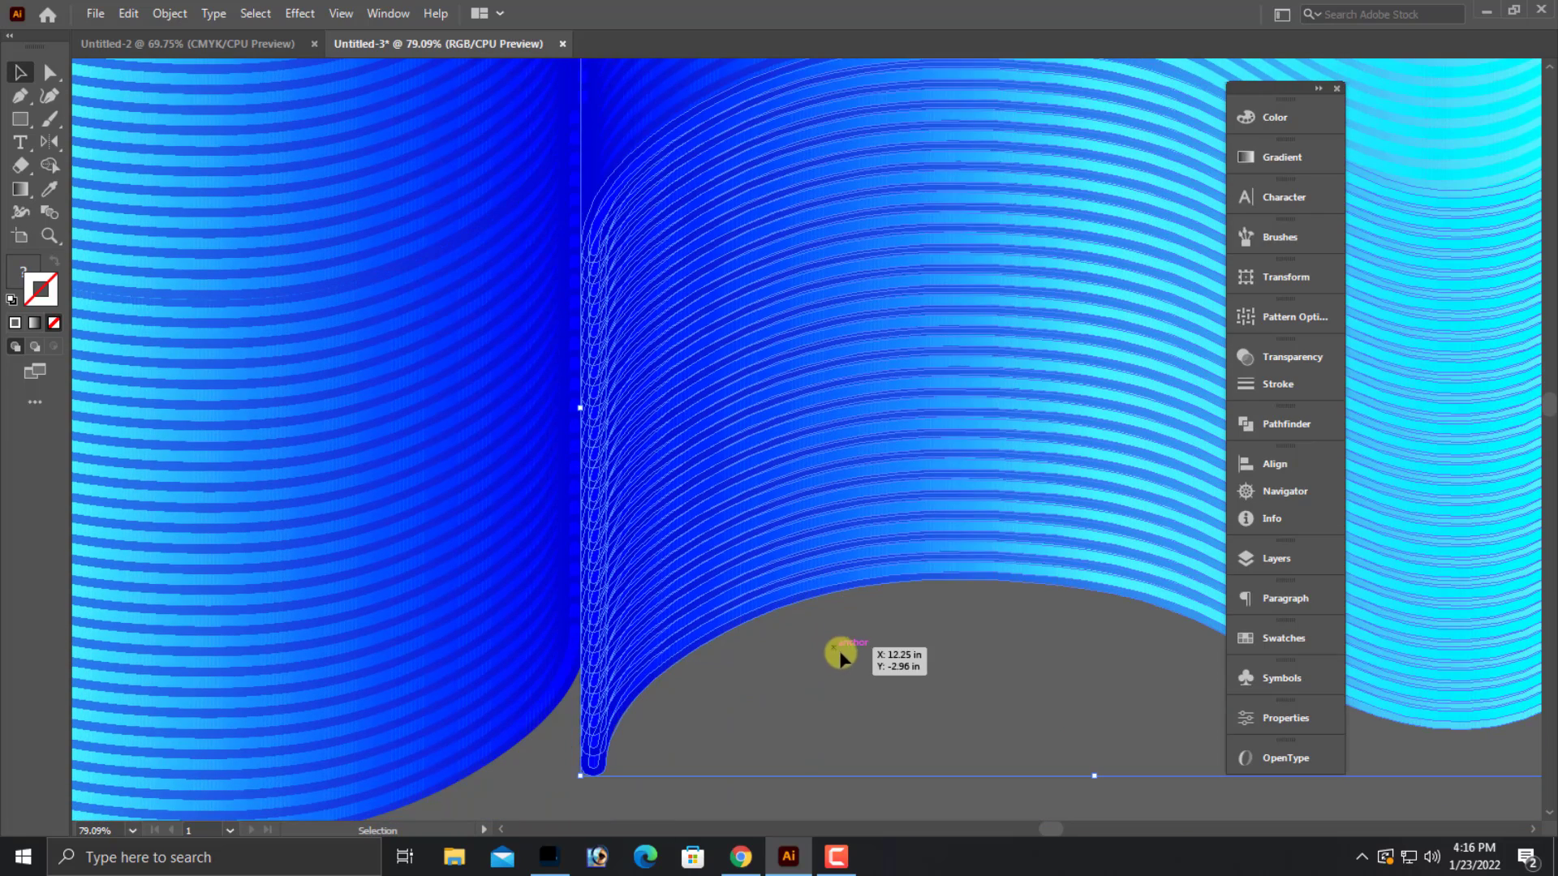
{"action": "left_click", "coordinate": [835, 646]}
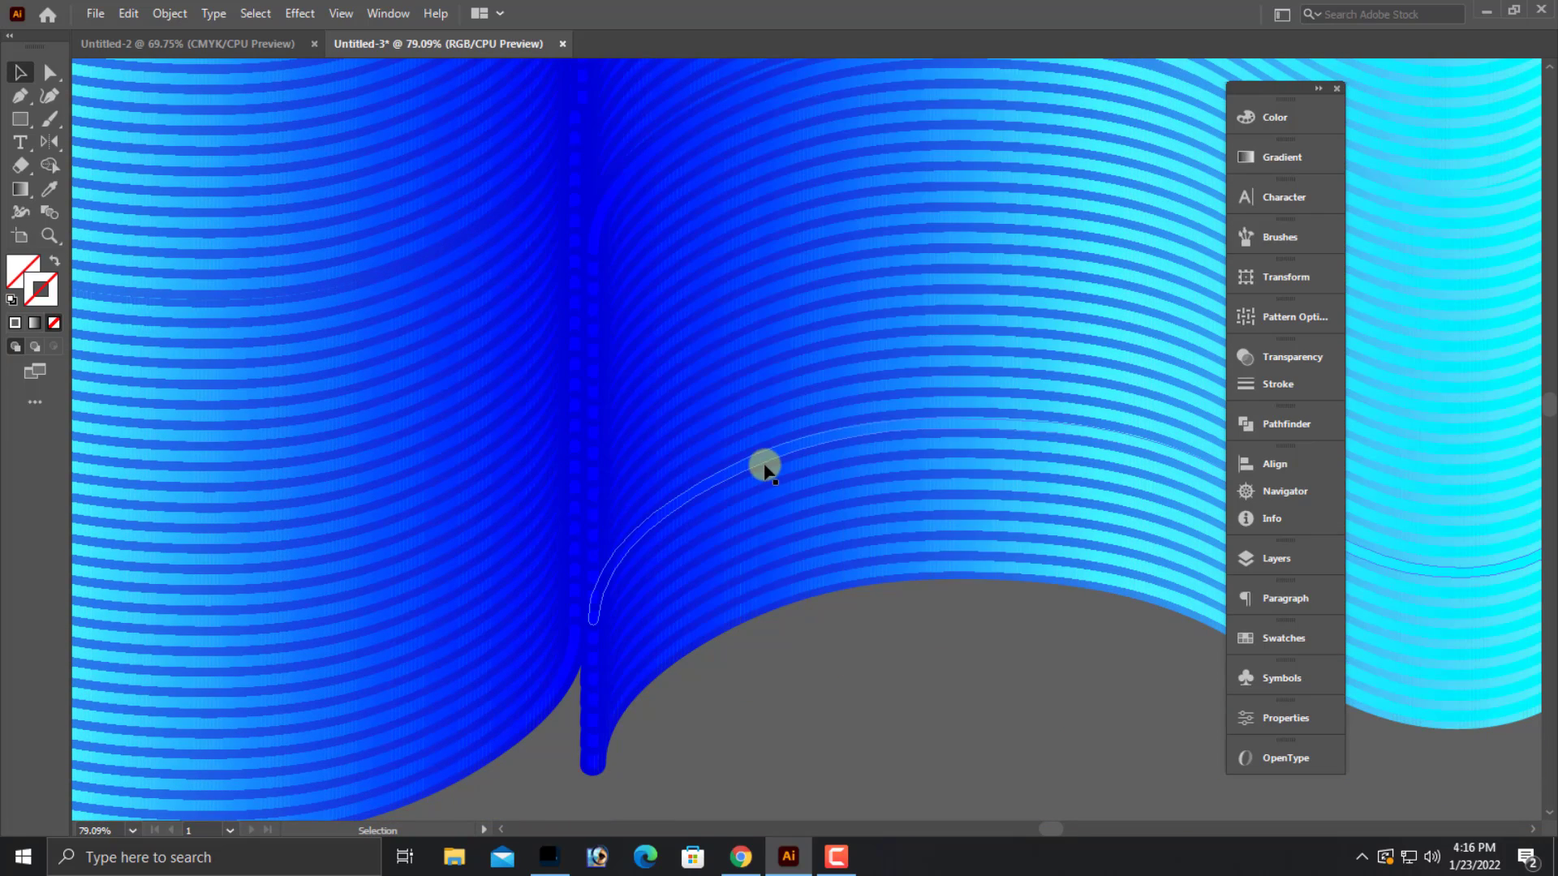
{"action": "left_click", "coordinate": [761, 463]}
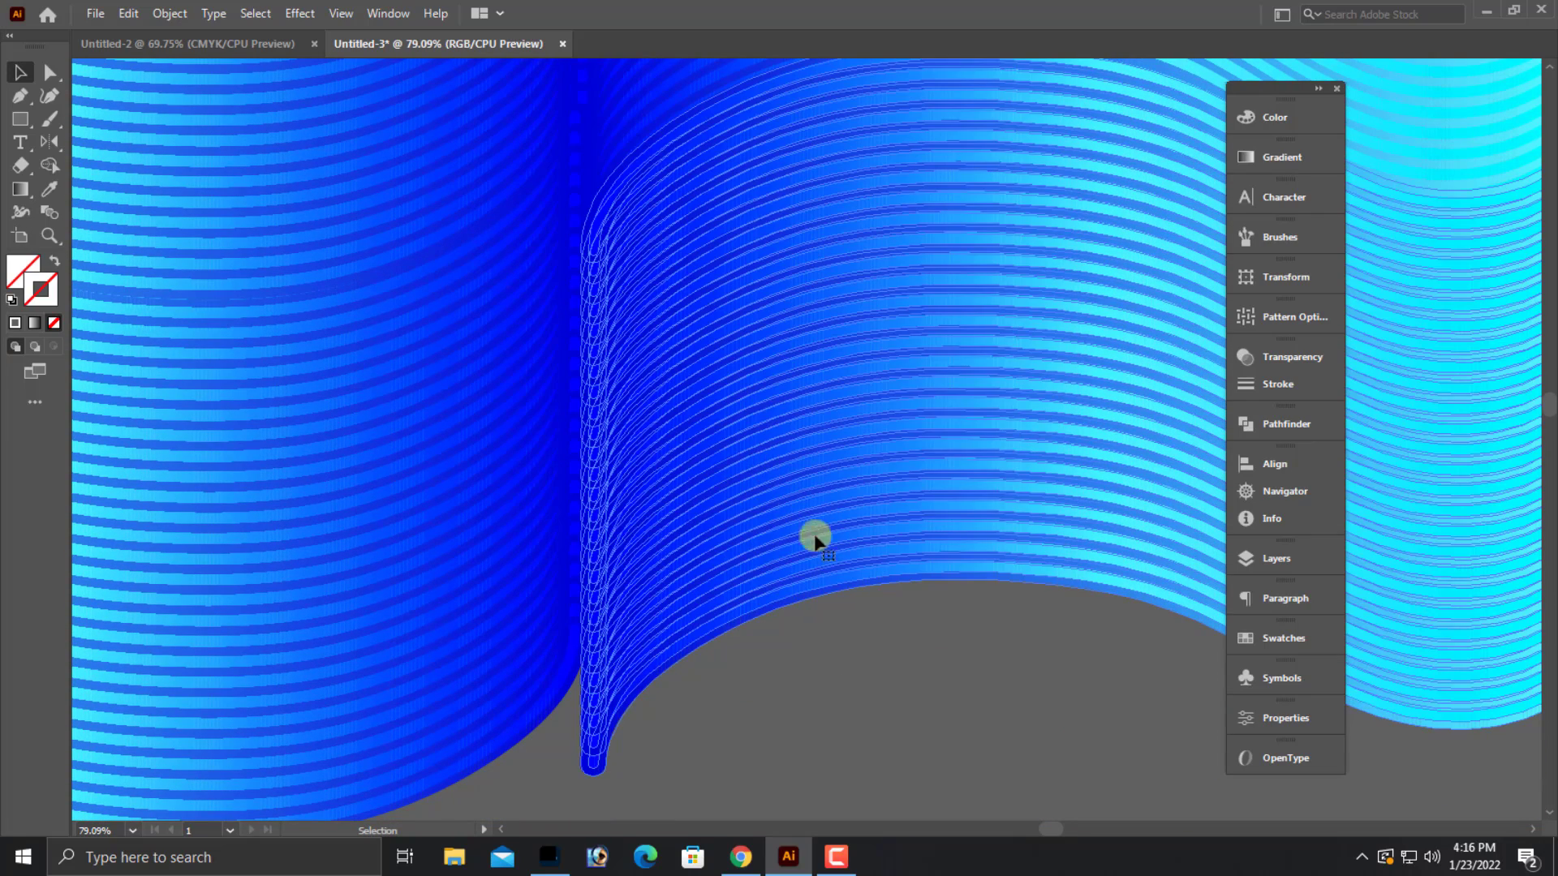
{"action": "left_click", "coordinate": [868, 712]}
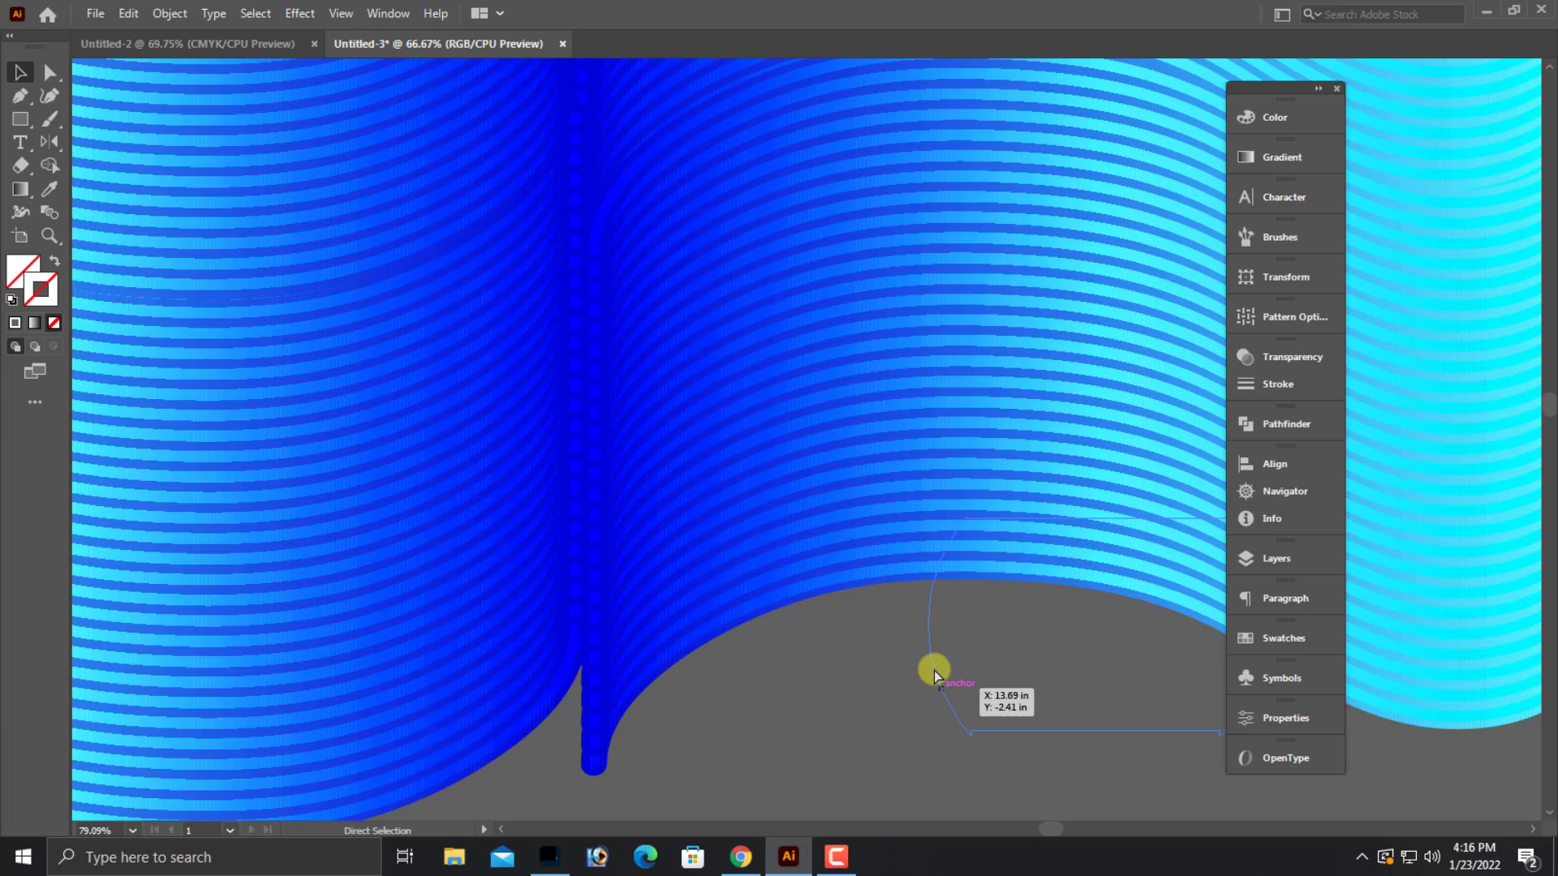
{"action": "key", "text": "ctrl+minus"}
{"action": "scroll", "coordinate": [924, 655], "scroll_direction": "up", "scroll_amount": 2}
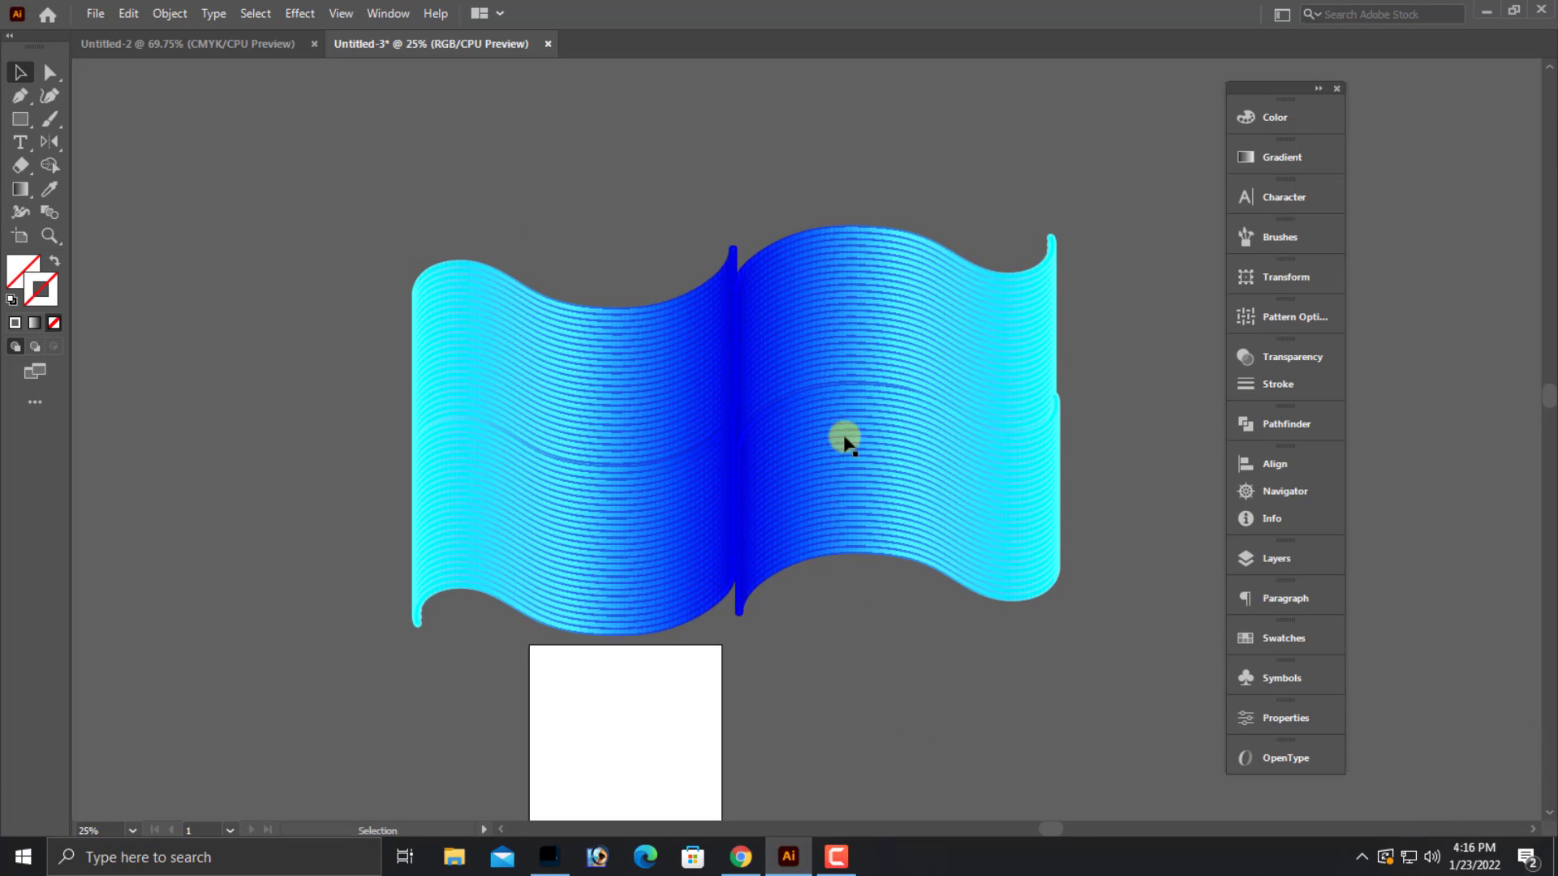
{"action": "left_click", "coordinate": [865, 284]}
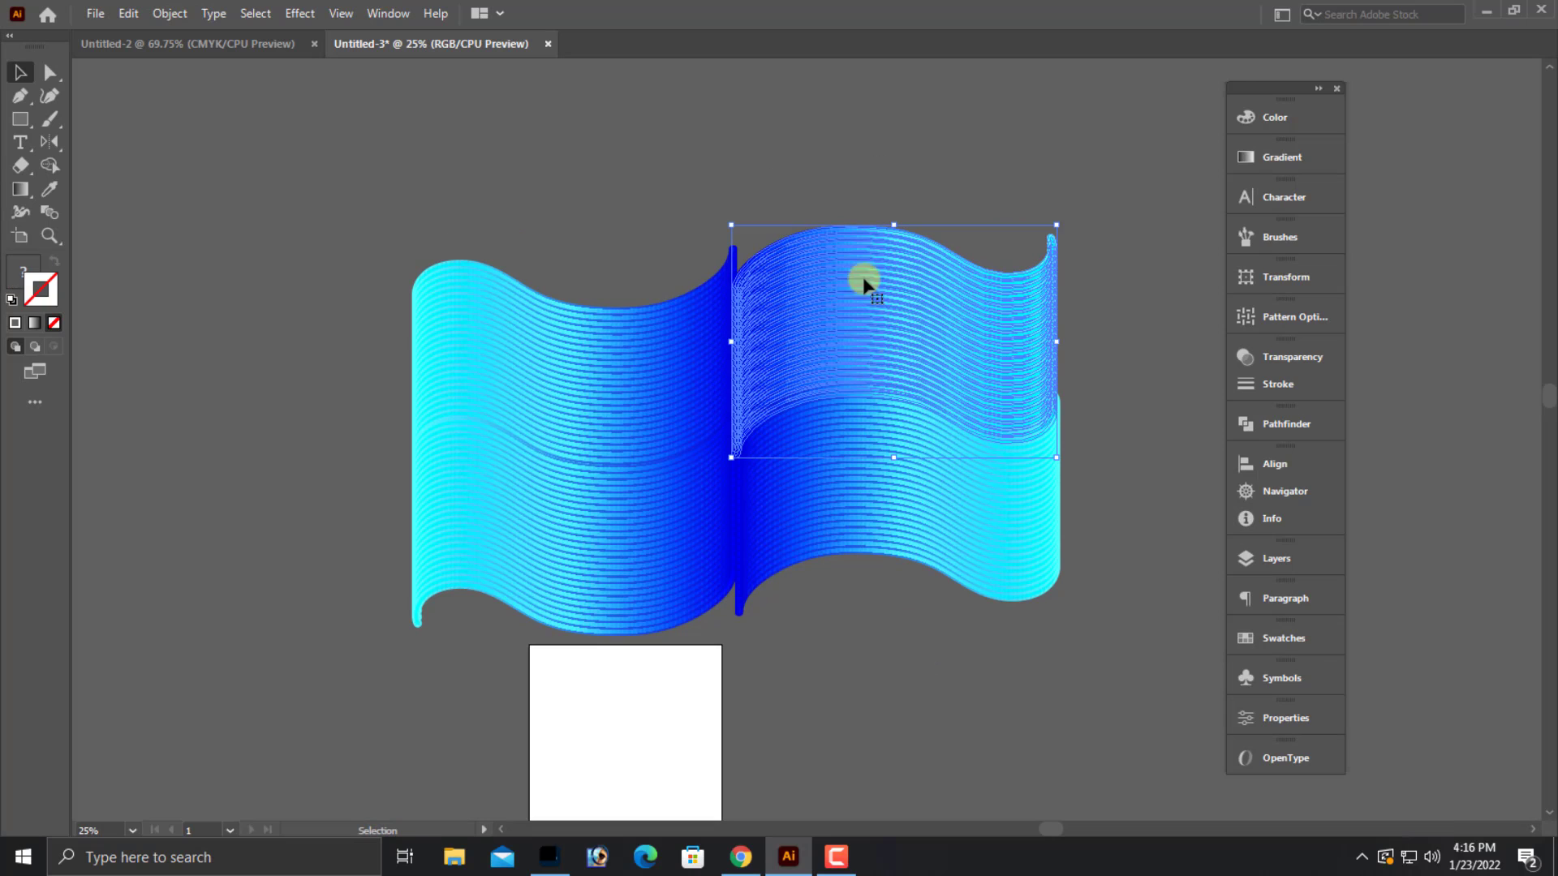
{"action": "left_click", "coordinate": [841, 185]}
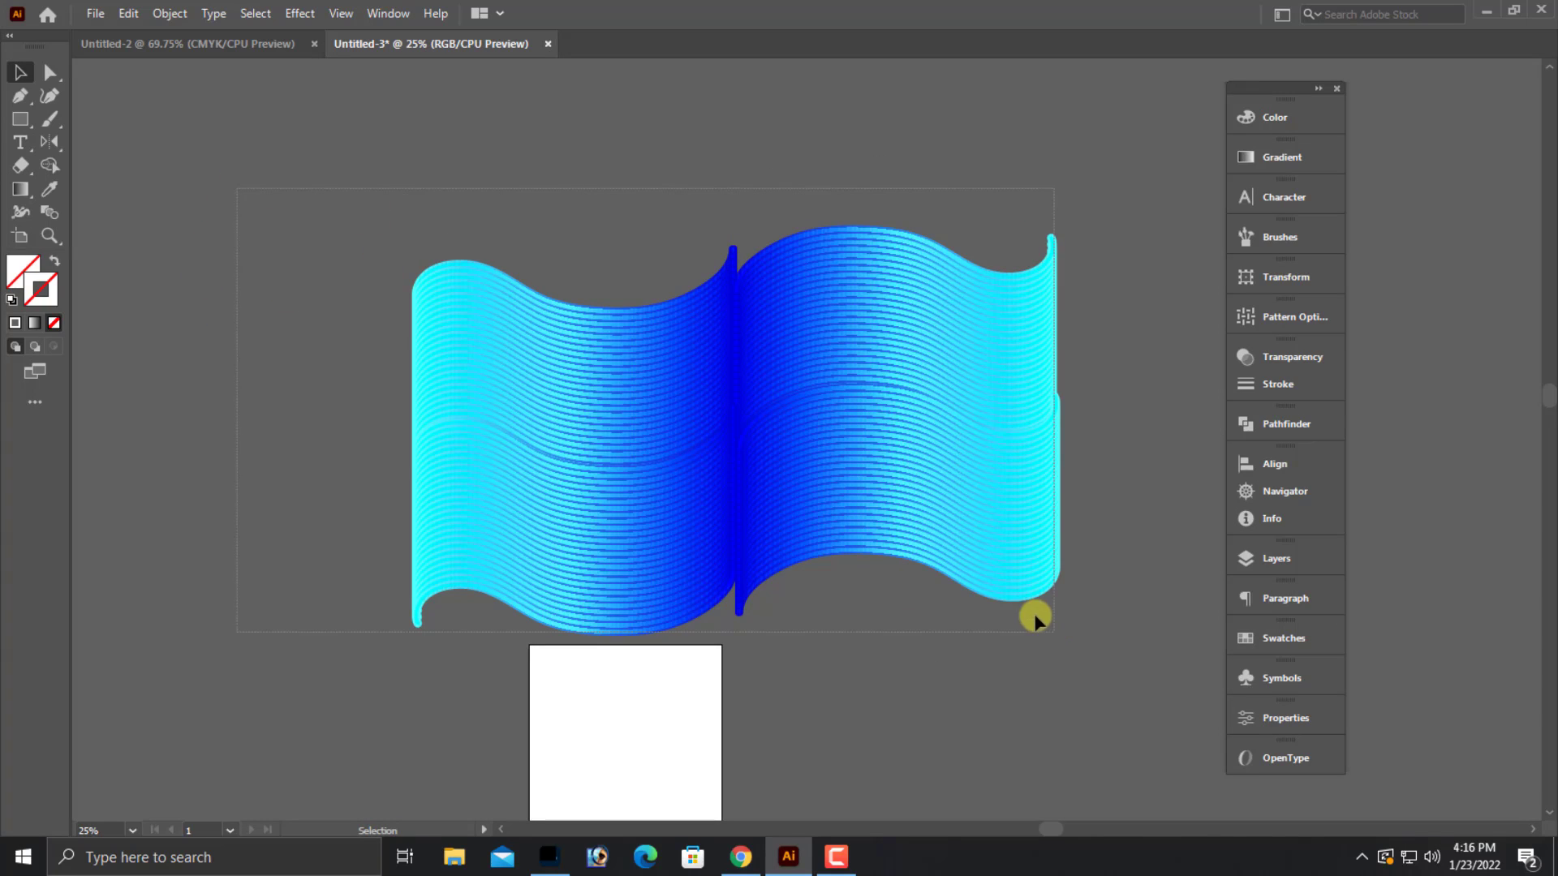
{"action": "left_click_drag", "start_coordinate": [1033, 613], "coordinate": [1004, 628]}
{"action": "left_click", "coordinate": [1005, 628]}
{"action": "key", "text": "z"}
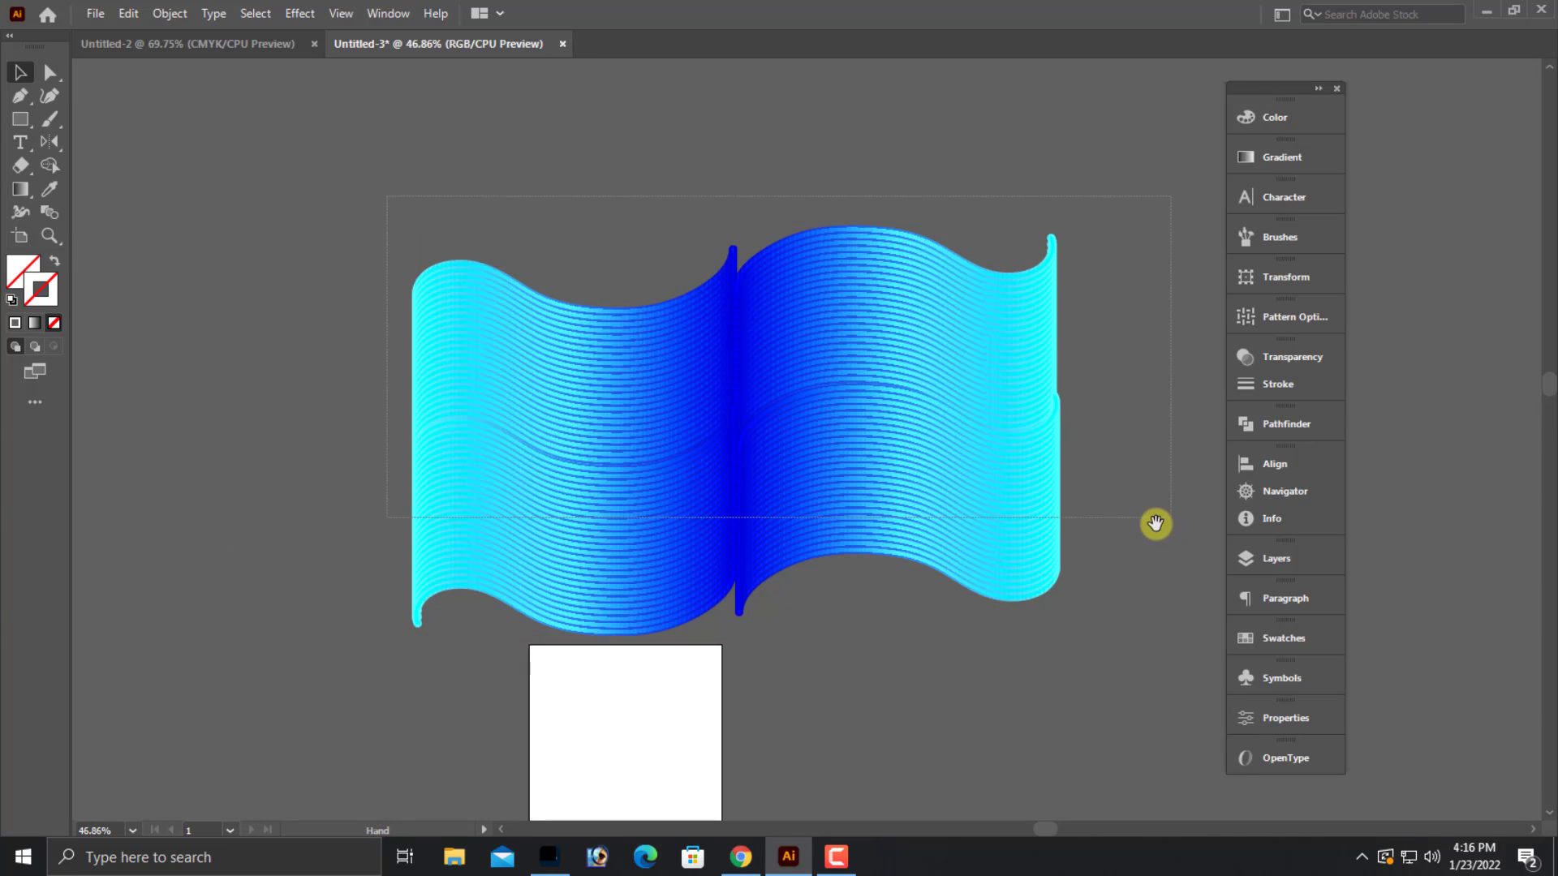
{"action": "scroll", "coordinate": [1050, 538], "scroll_direction": "up", "scroll_amount": 3}
{"action": "mouse_move", "coordinate": [900, 532]}
{"action": "left_mouse_down"}
{"action": "mouse_move", "coordinate": [876, 349]}
{"action": "mouse_move", "coordinate": [872, 440]}
{"action": "left_mouse_up"}
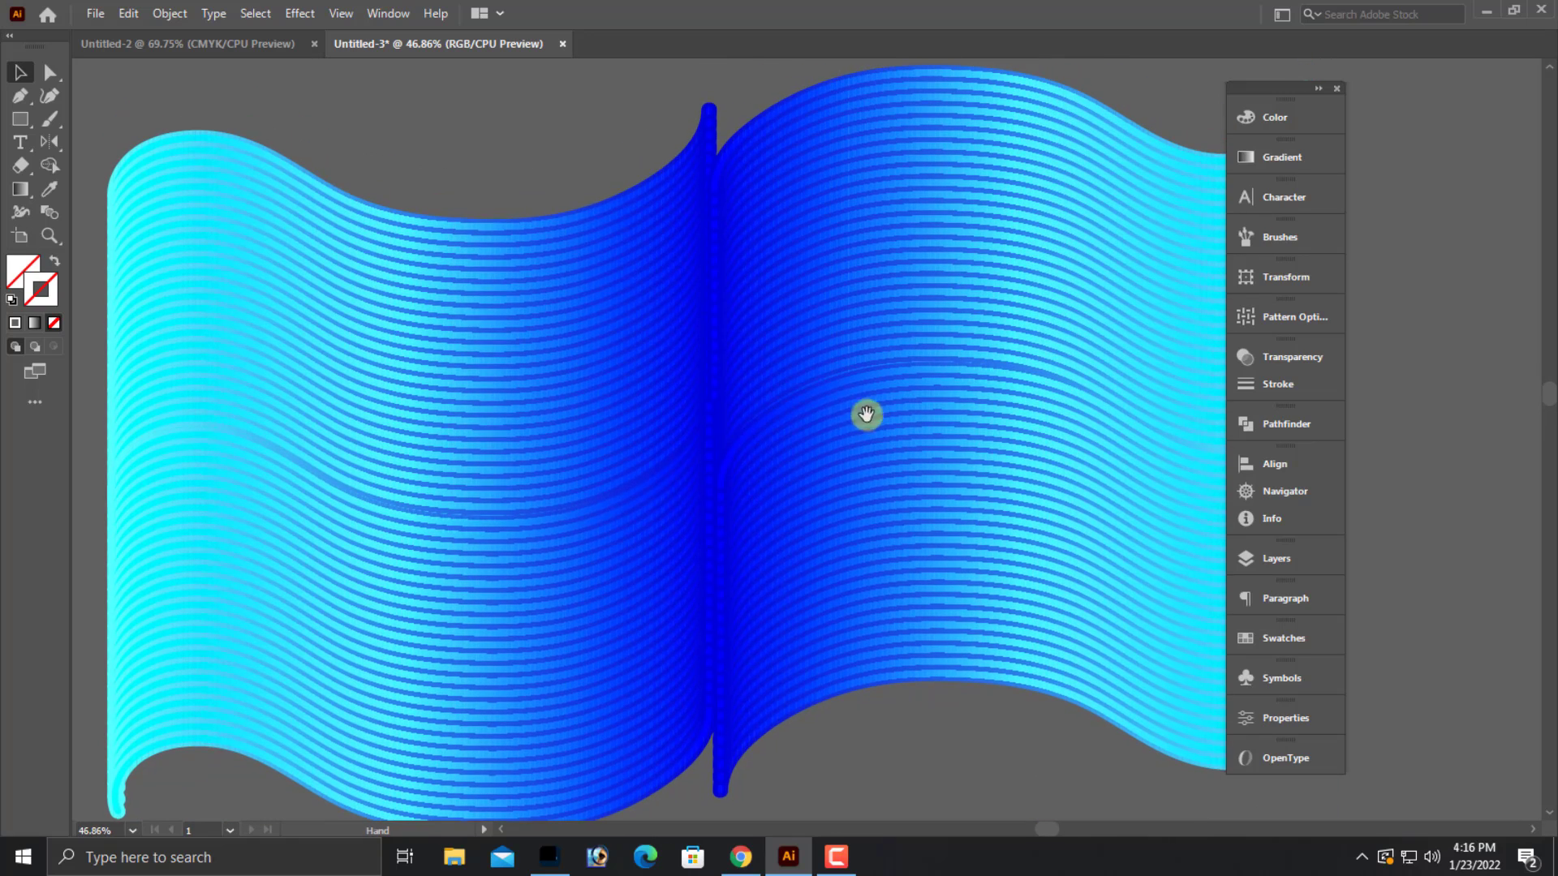
{"action": "key", "text": "ctrl+minus"}
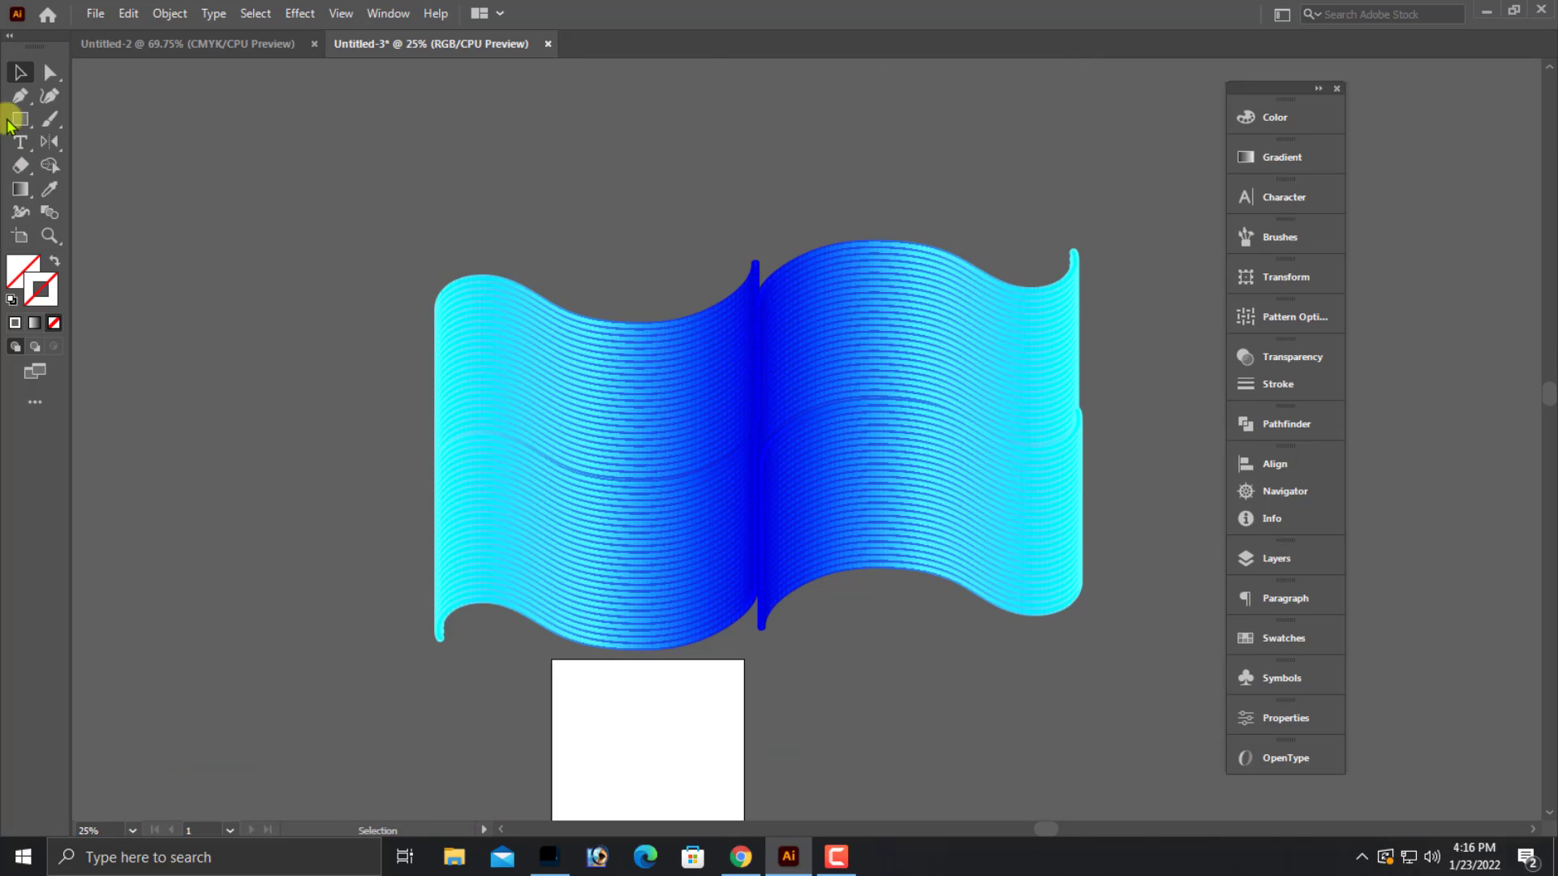
- Draw a 39 × 22 in rectangle
{"action": "left_click", "coordinate": [10, 120]}
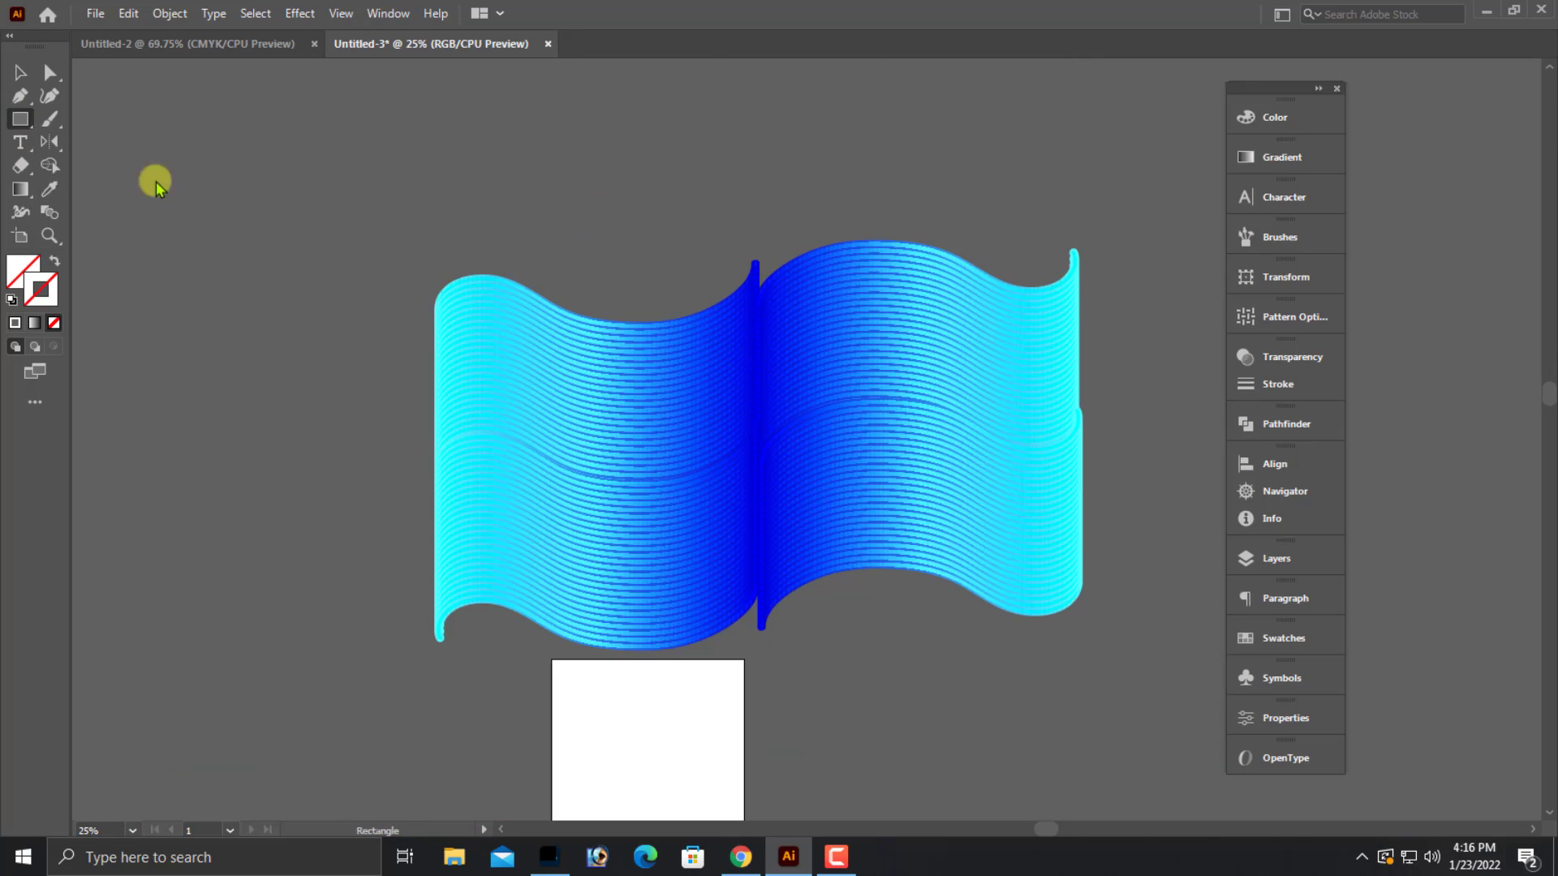
{"action": "left_click", "coordinate": [577, 228]}
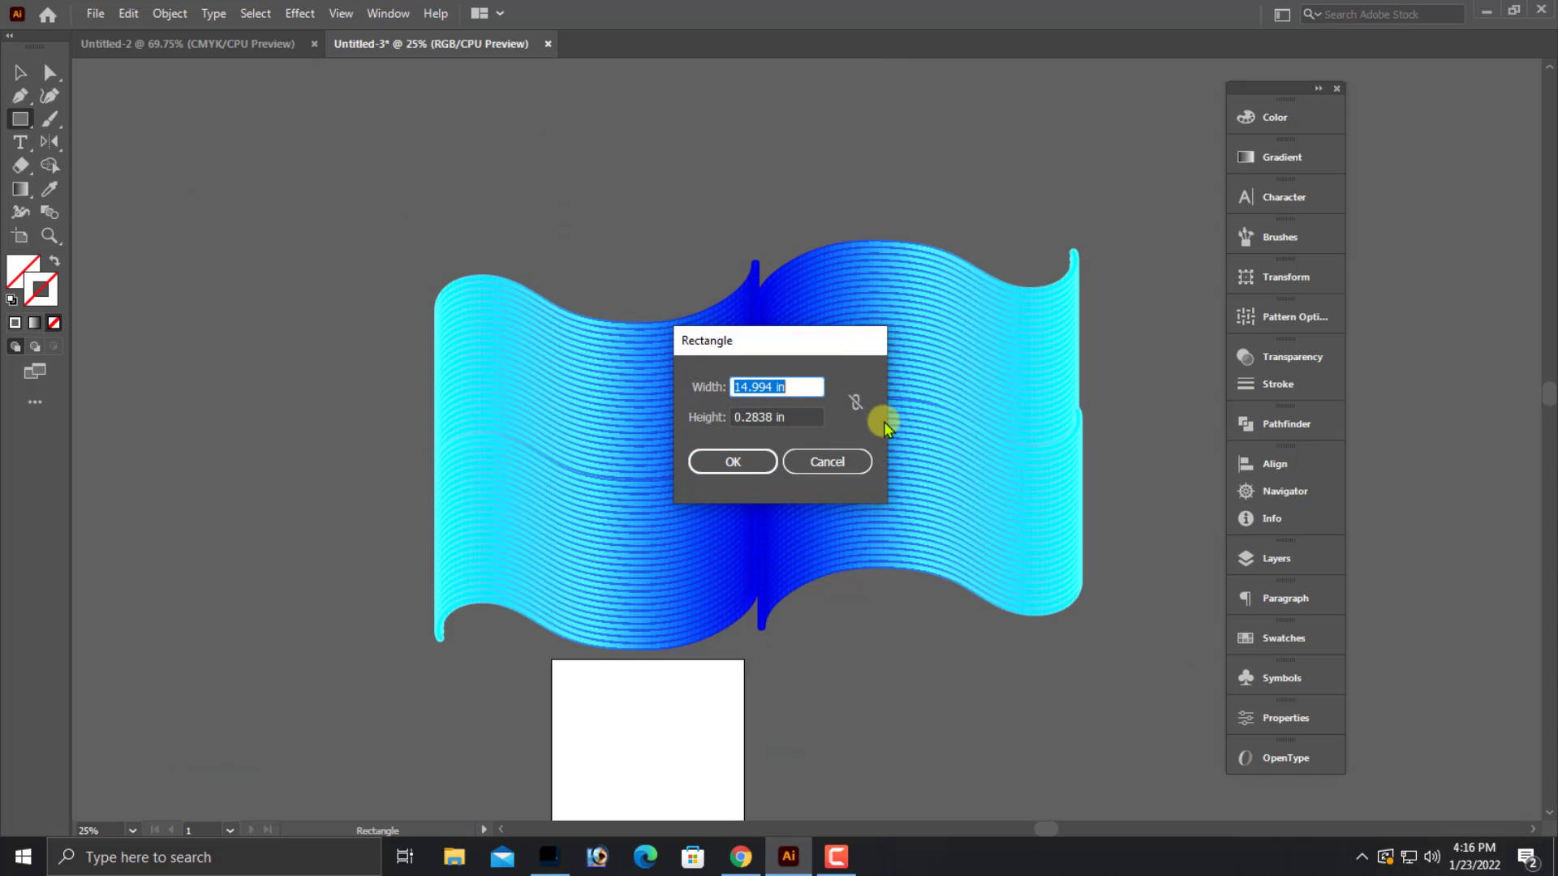
{"action": "type", "text": "9"}
{"action": "key", "text": "Tab"}
{"action": "type", "text": "22"}
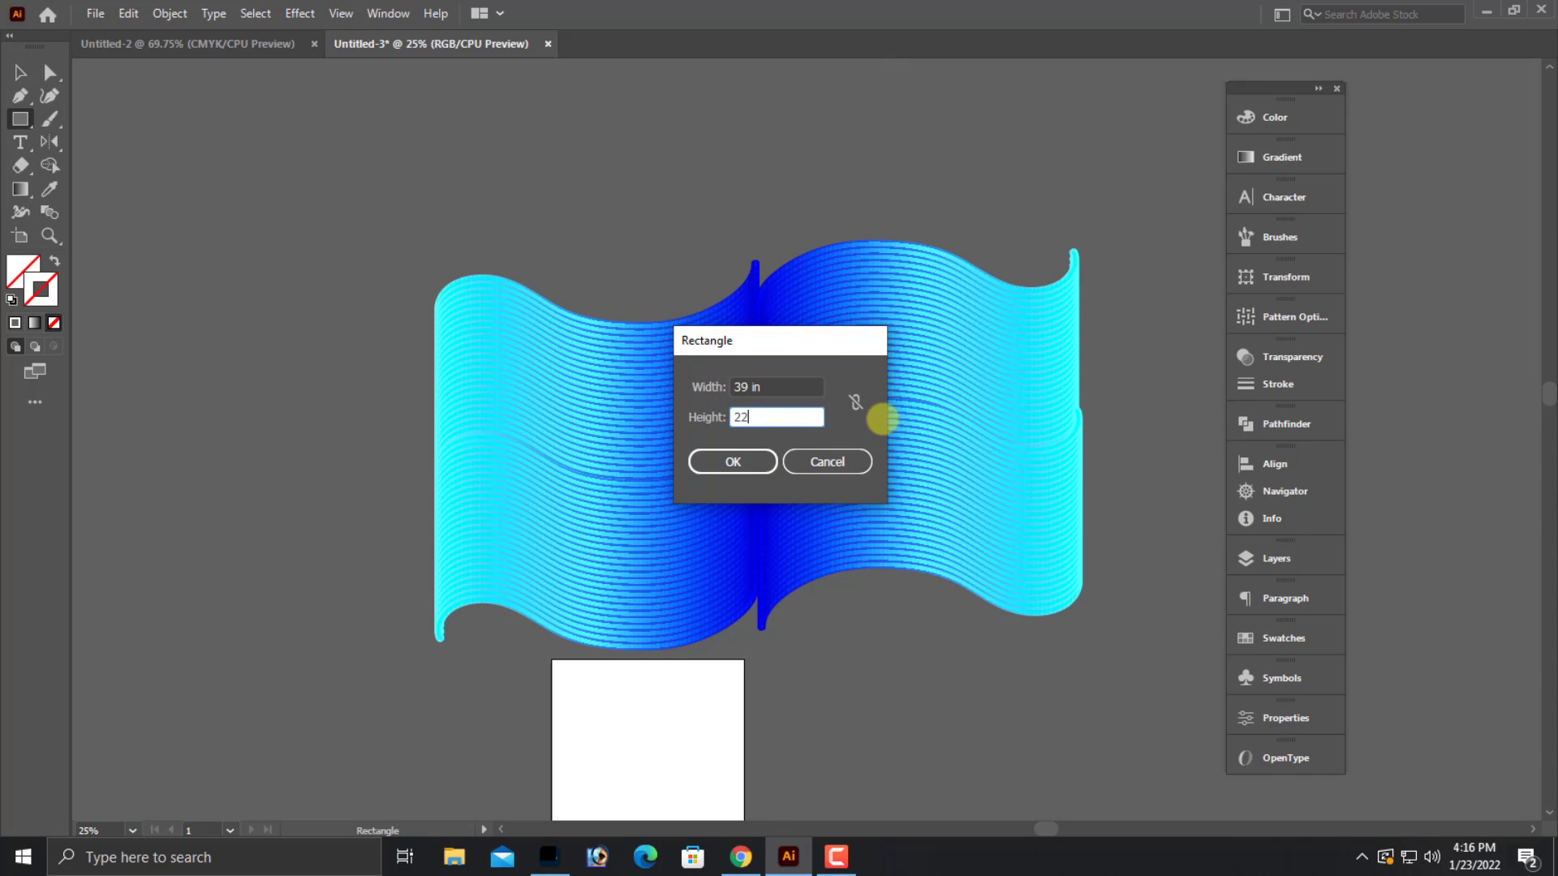
{"action": "key", "text": "Return"}
{"action": "left_click", "coordinate": [21, 73]}
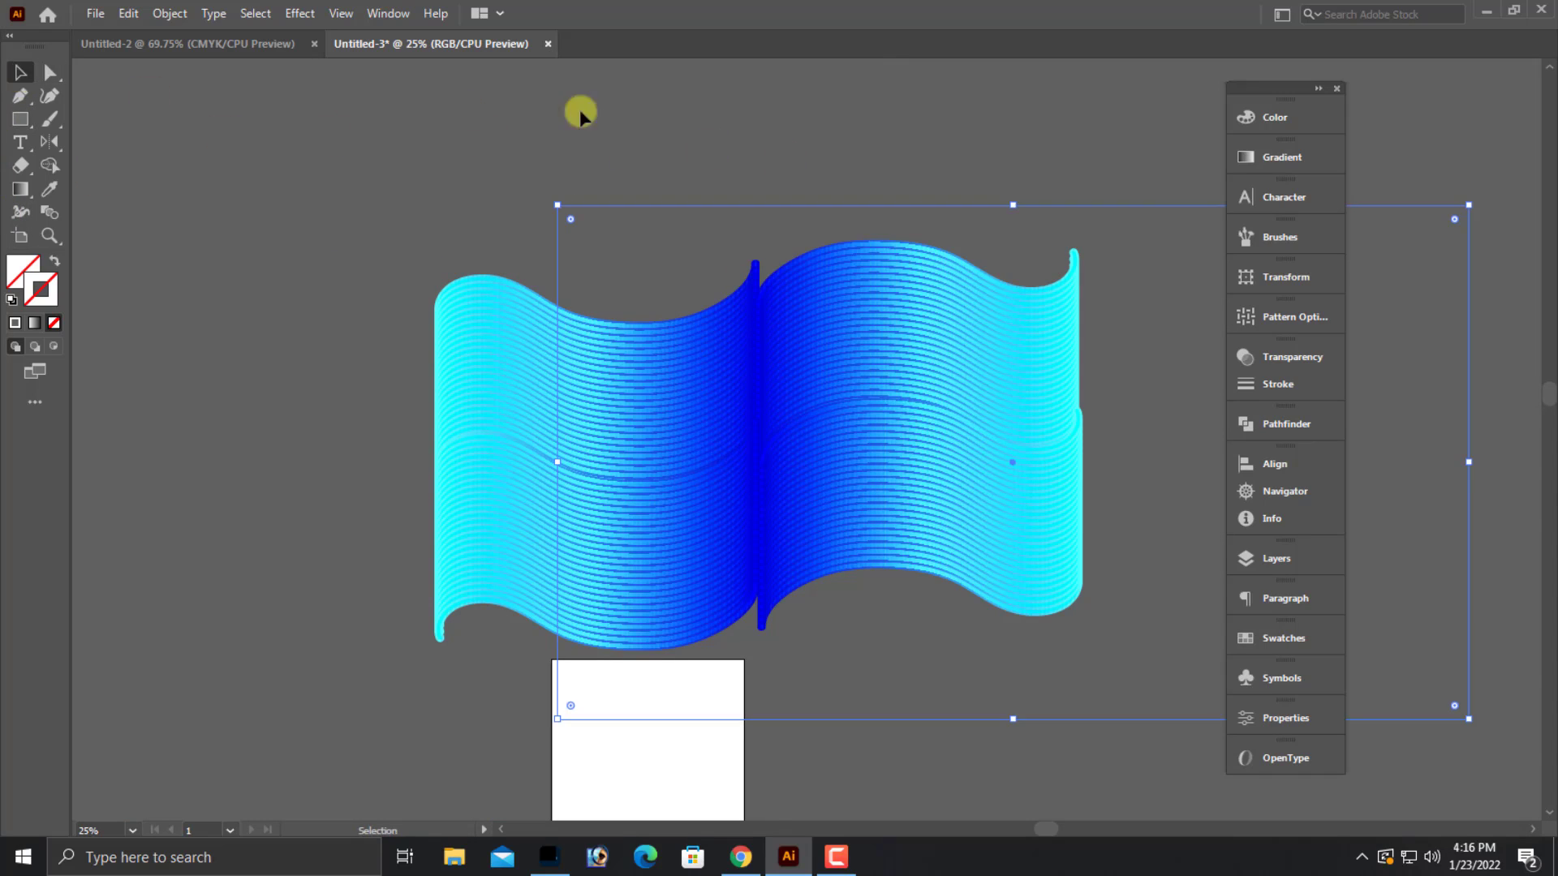
- Fill the rectangle with a white-to-black linear gradient and send it behind the waves
{"action": "left_click", "coordinate": [1280, 156]}
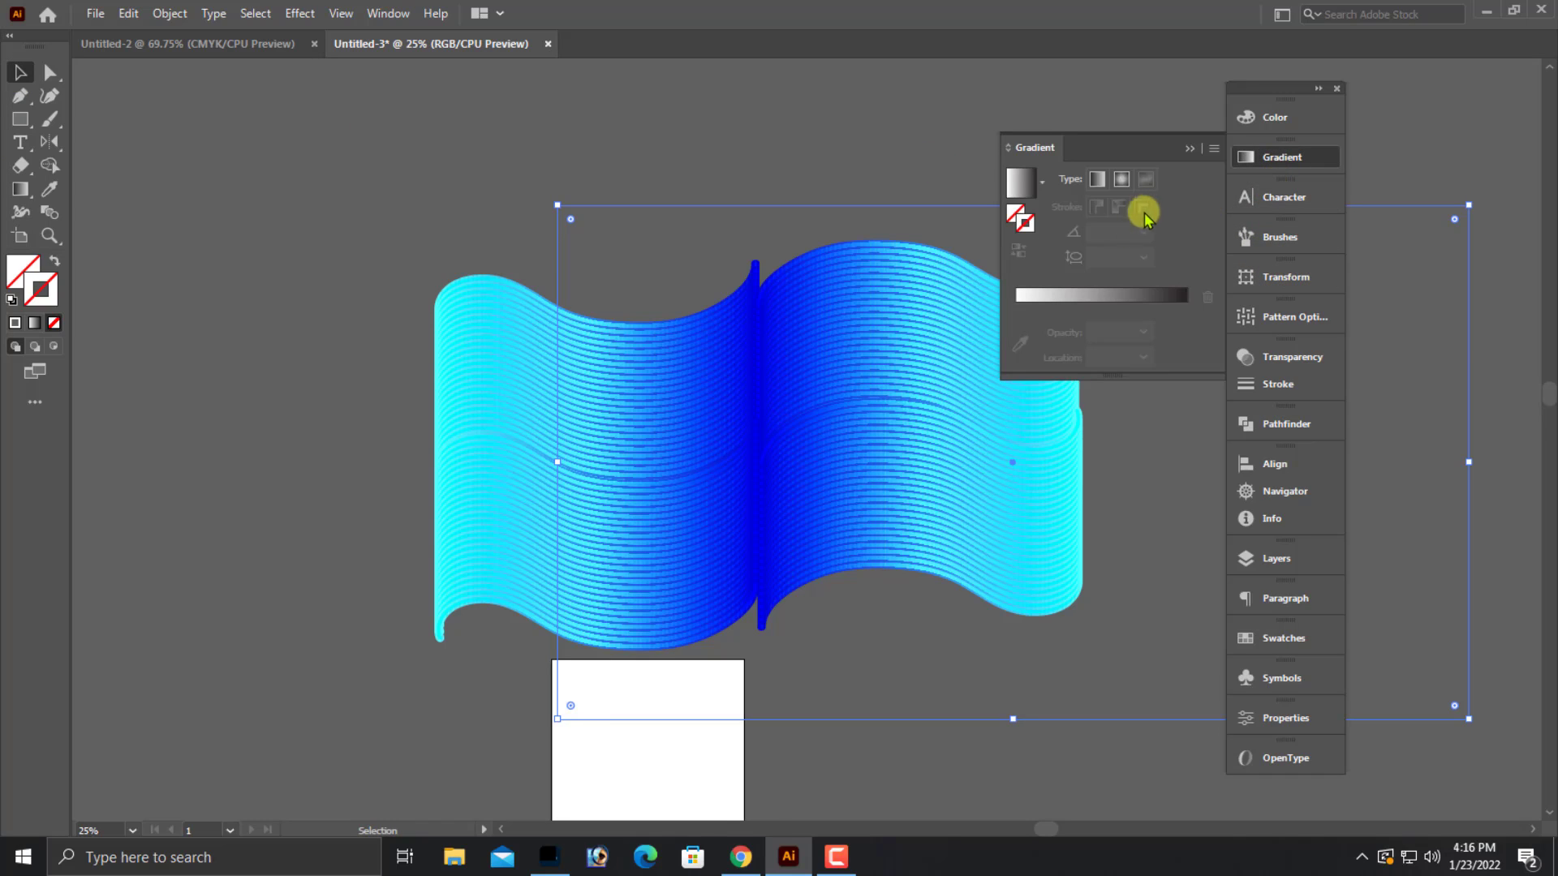
{"action": "left_click", "coordinate": [1129, 295]}
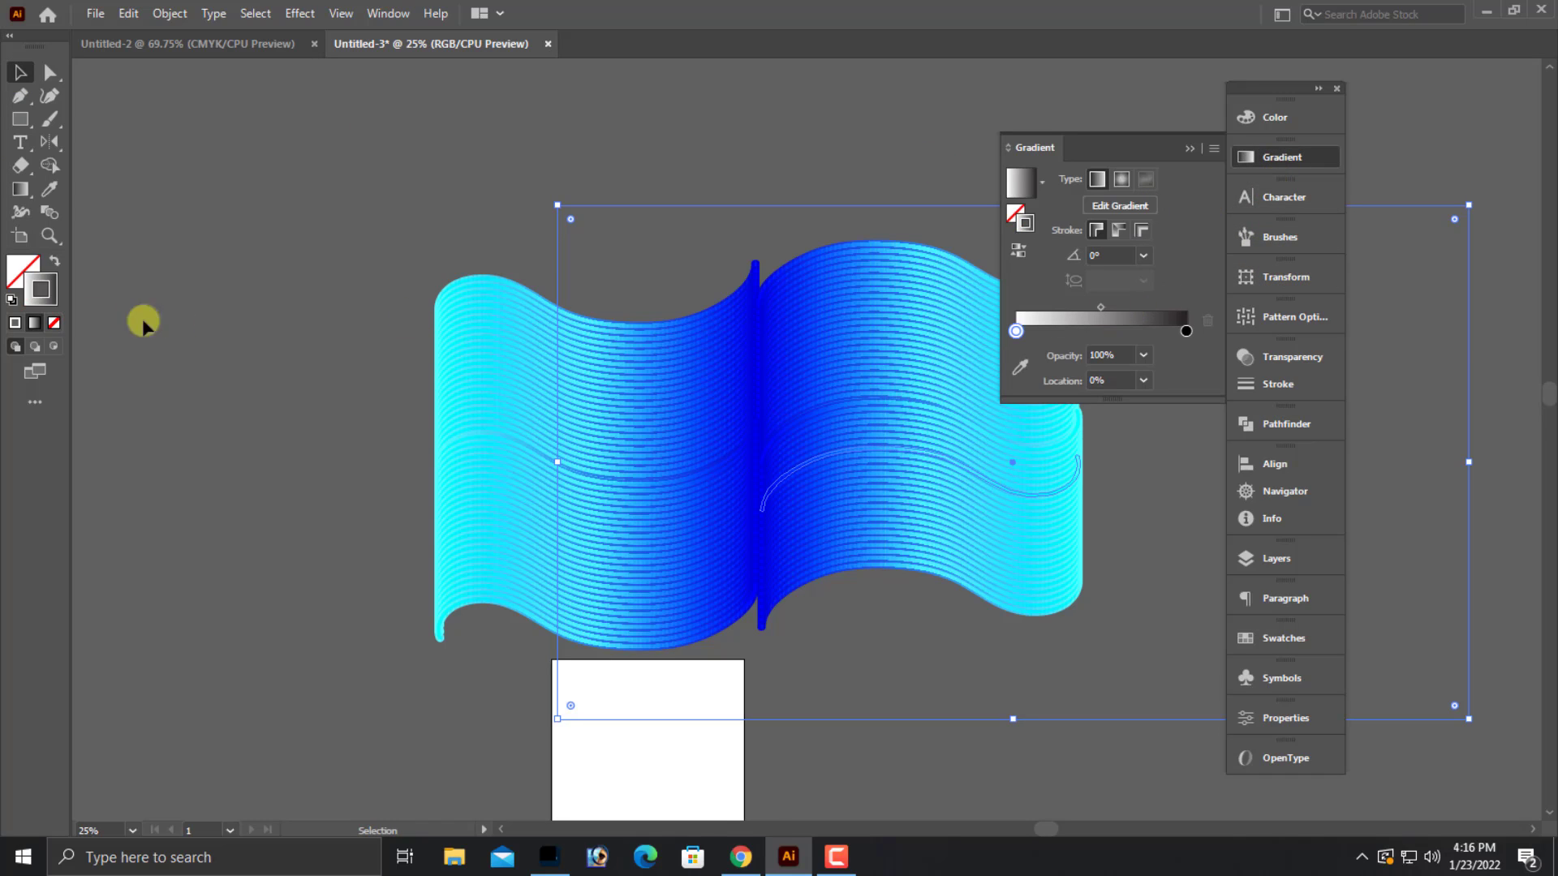
{"action": "left_click", "coordinate": [55, 261]}
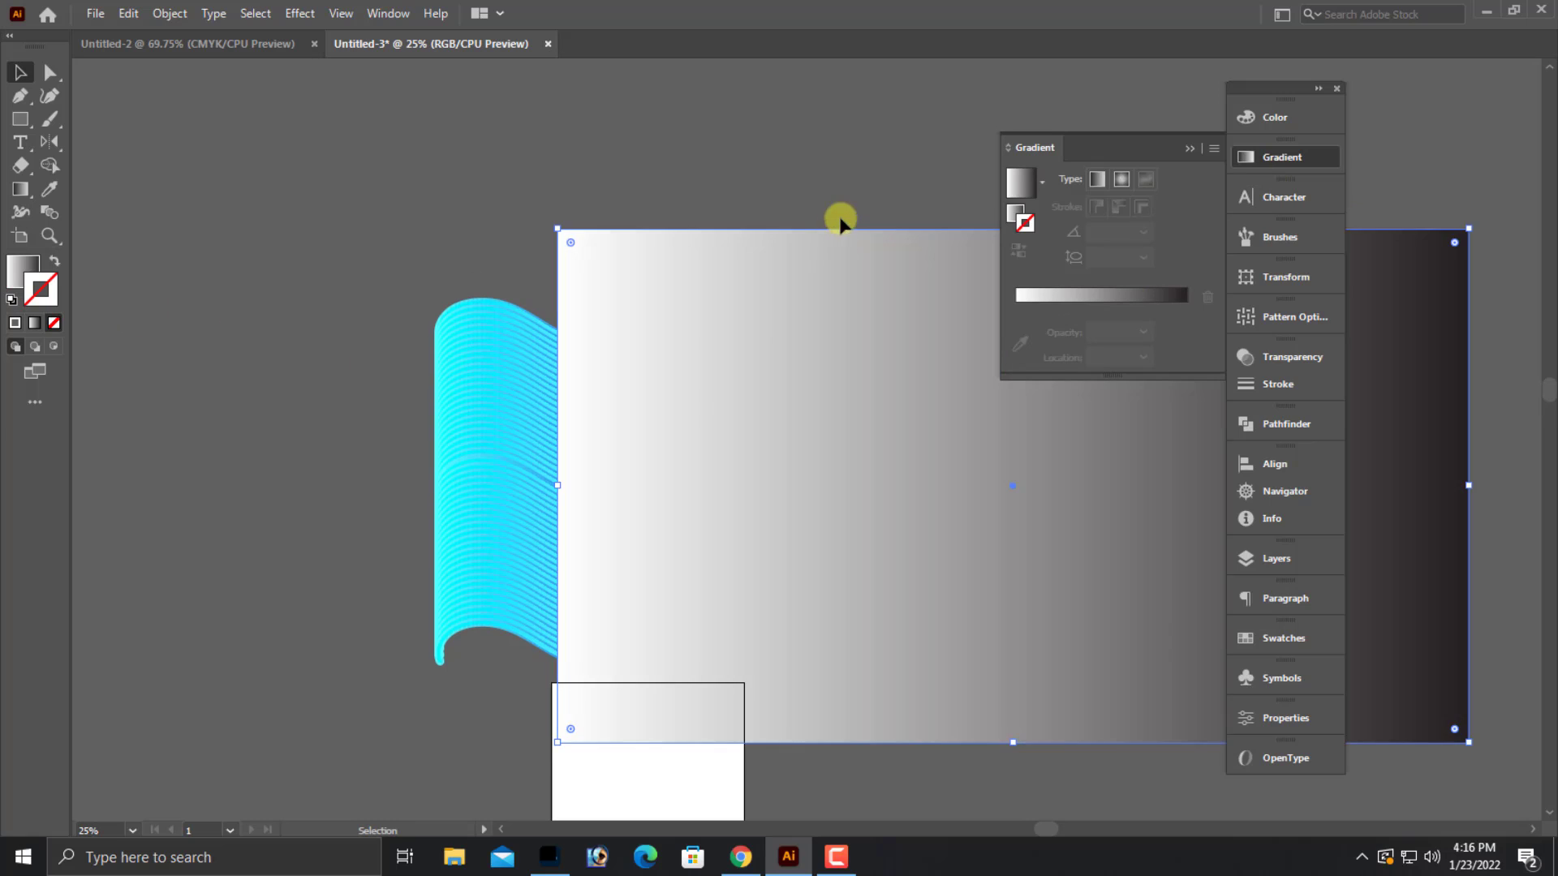
{"action": "left_click_drag", "start_coordinate": [811, 431], "coordinate": [608, 428]}
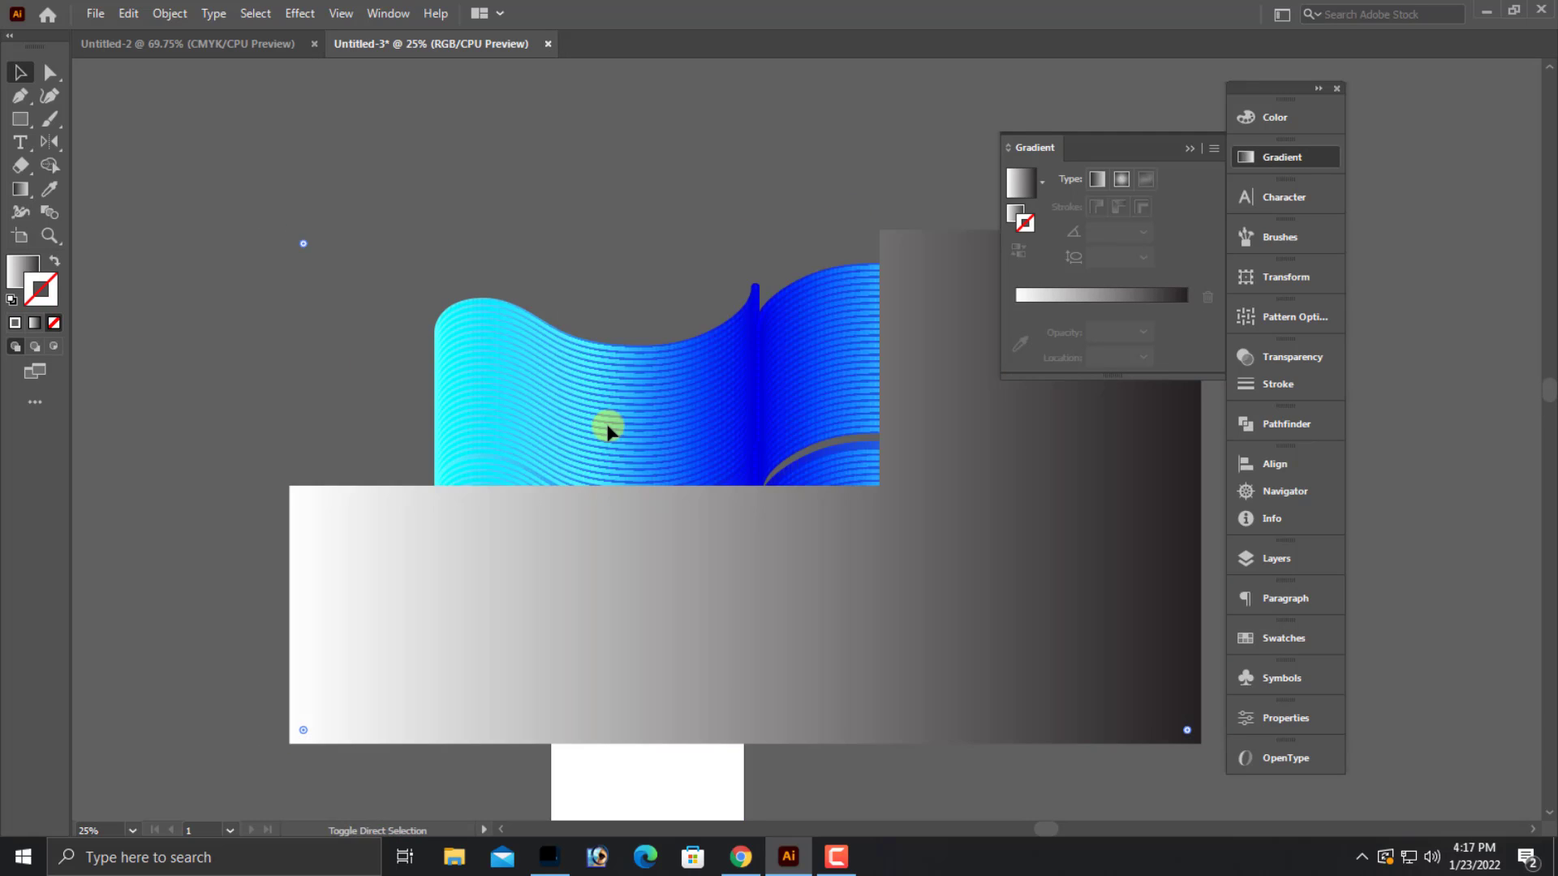
{"action": "key", "text": "ctrl+shift+bracketleft"}
{"action": "left_click_drag", "start_coordinate": [823, 528], "coordinate": [730, 511]}
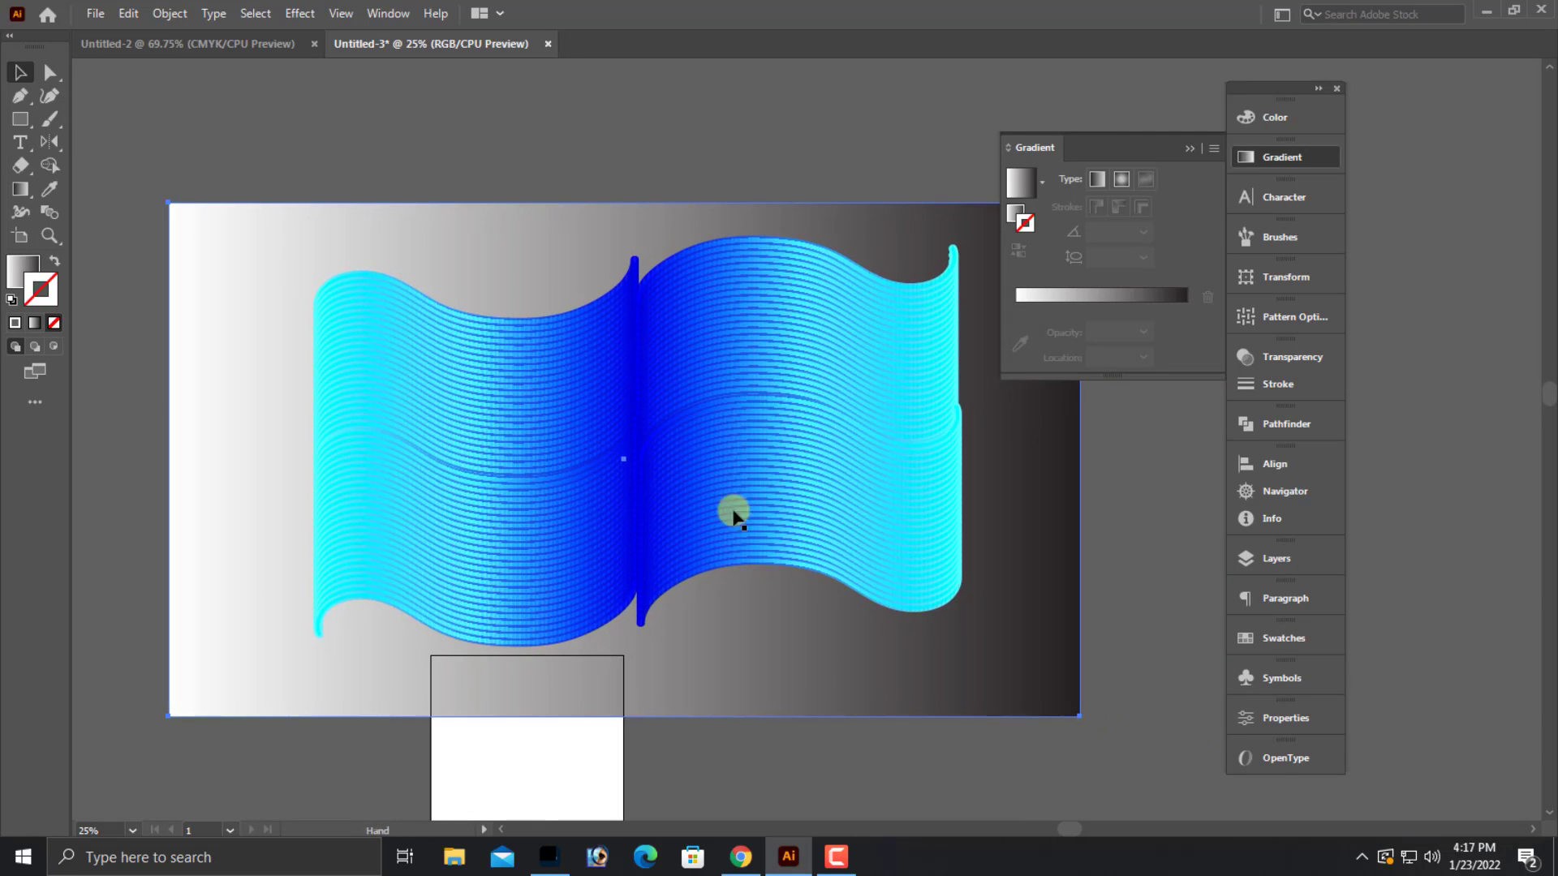
{"action": "left_click", "coordinate": [1045, 568]}
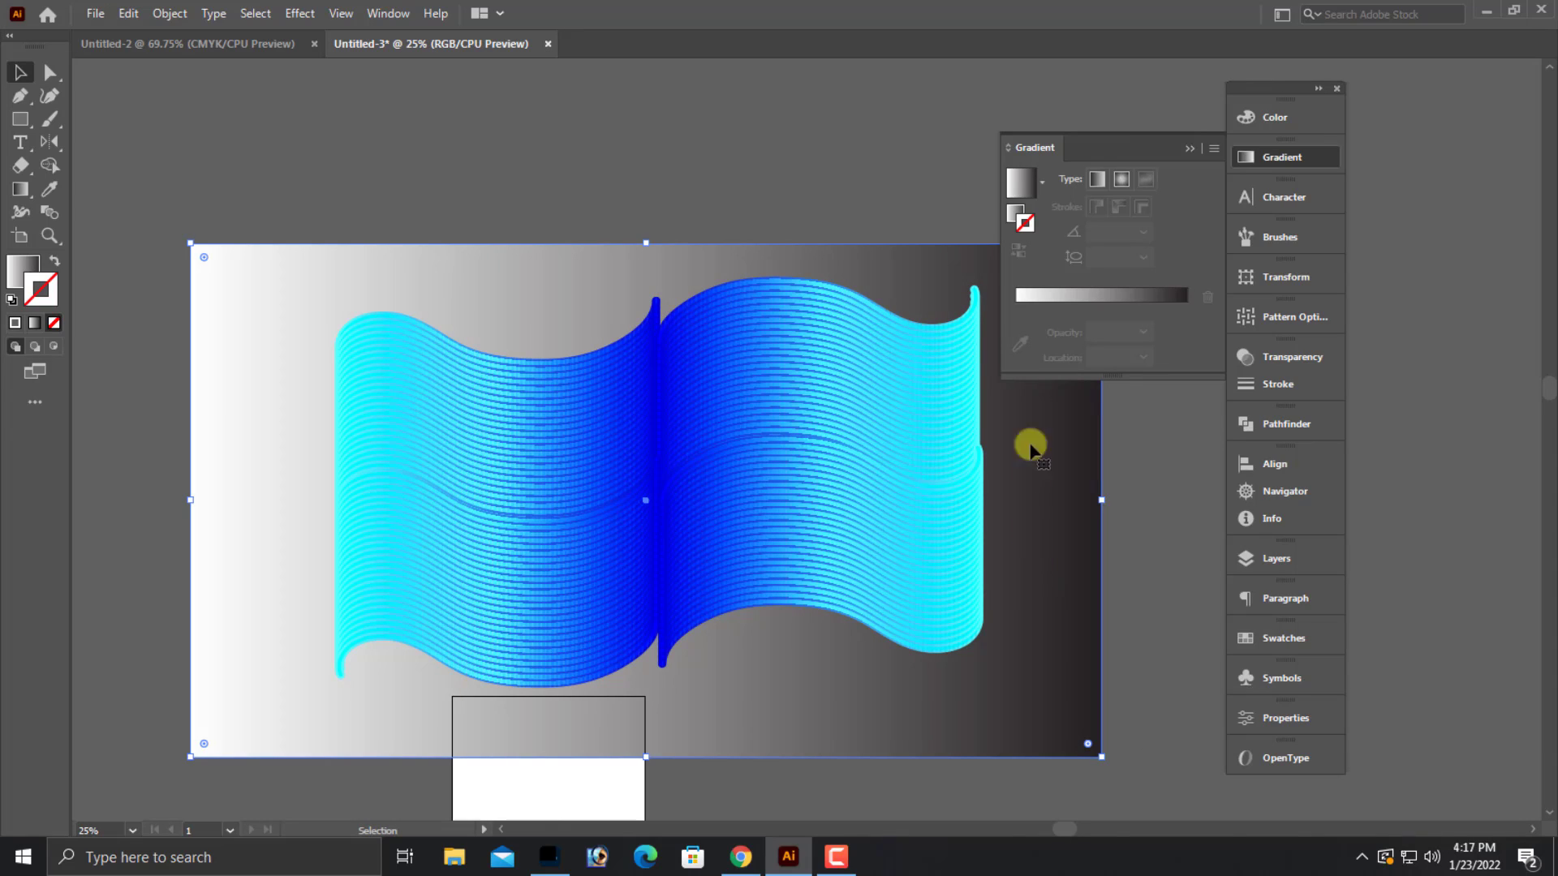
{"action": "left_click", "coordinate": [1017, 216]}
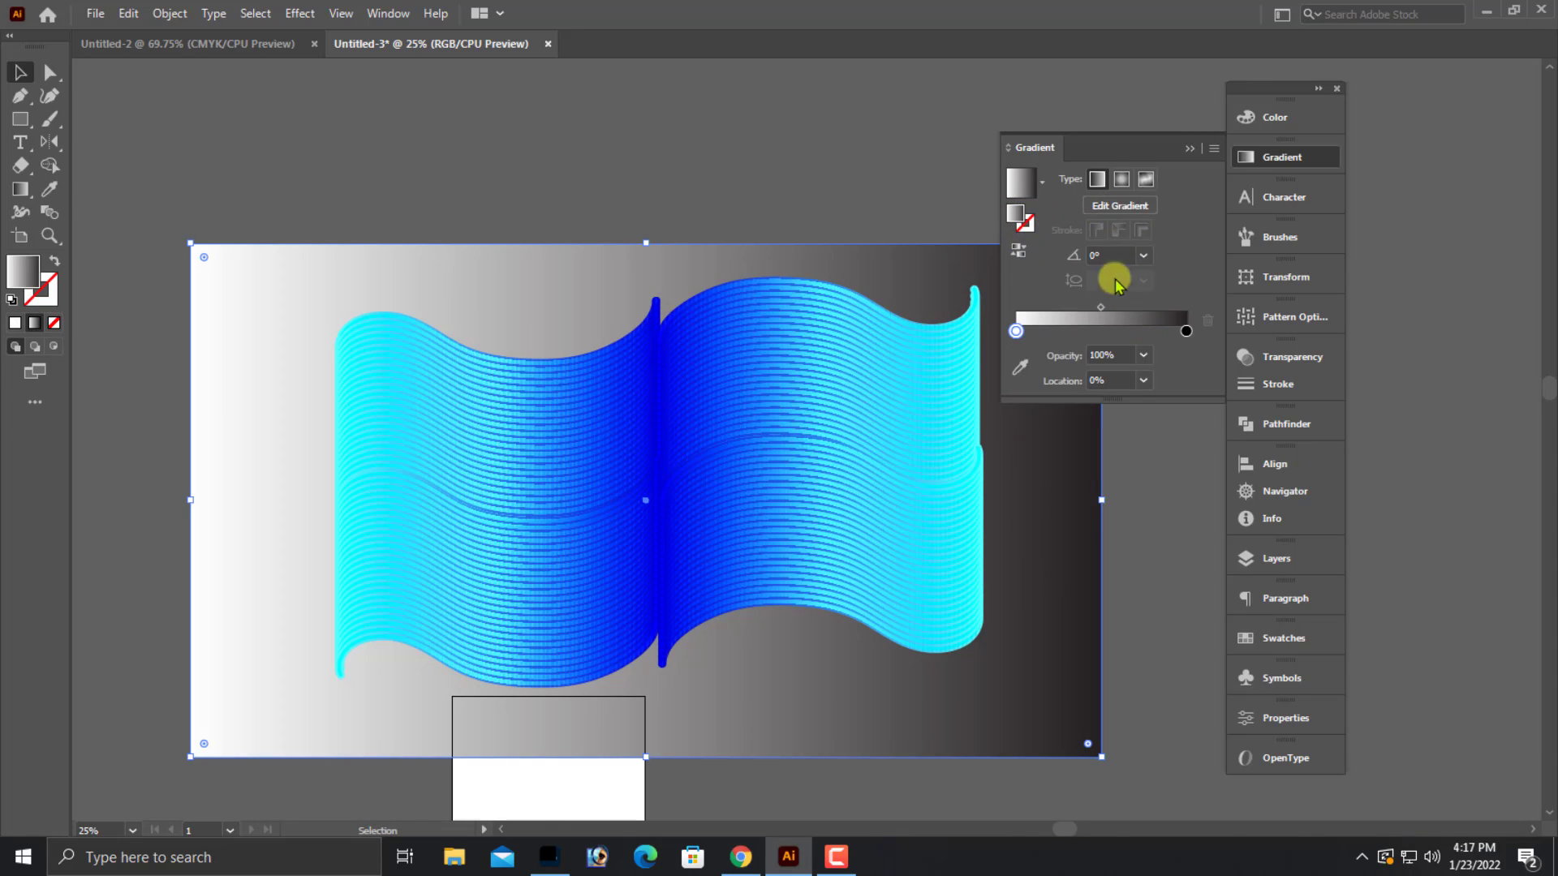
- Keep the gradient linear, select its dark end stop, and show RGB colour sliders
{"action": "left_click", "coordinate": [1120, 180]}
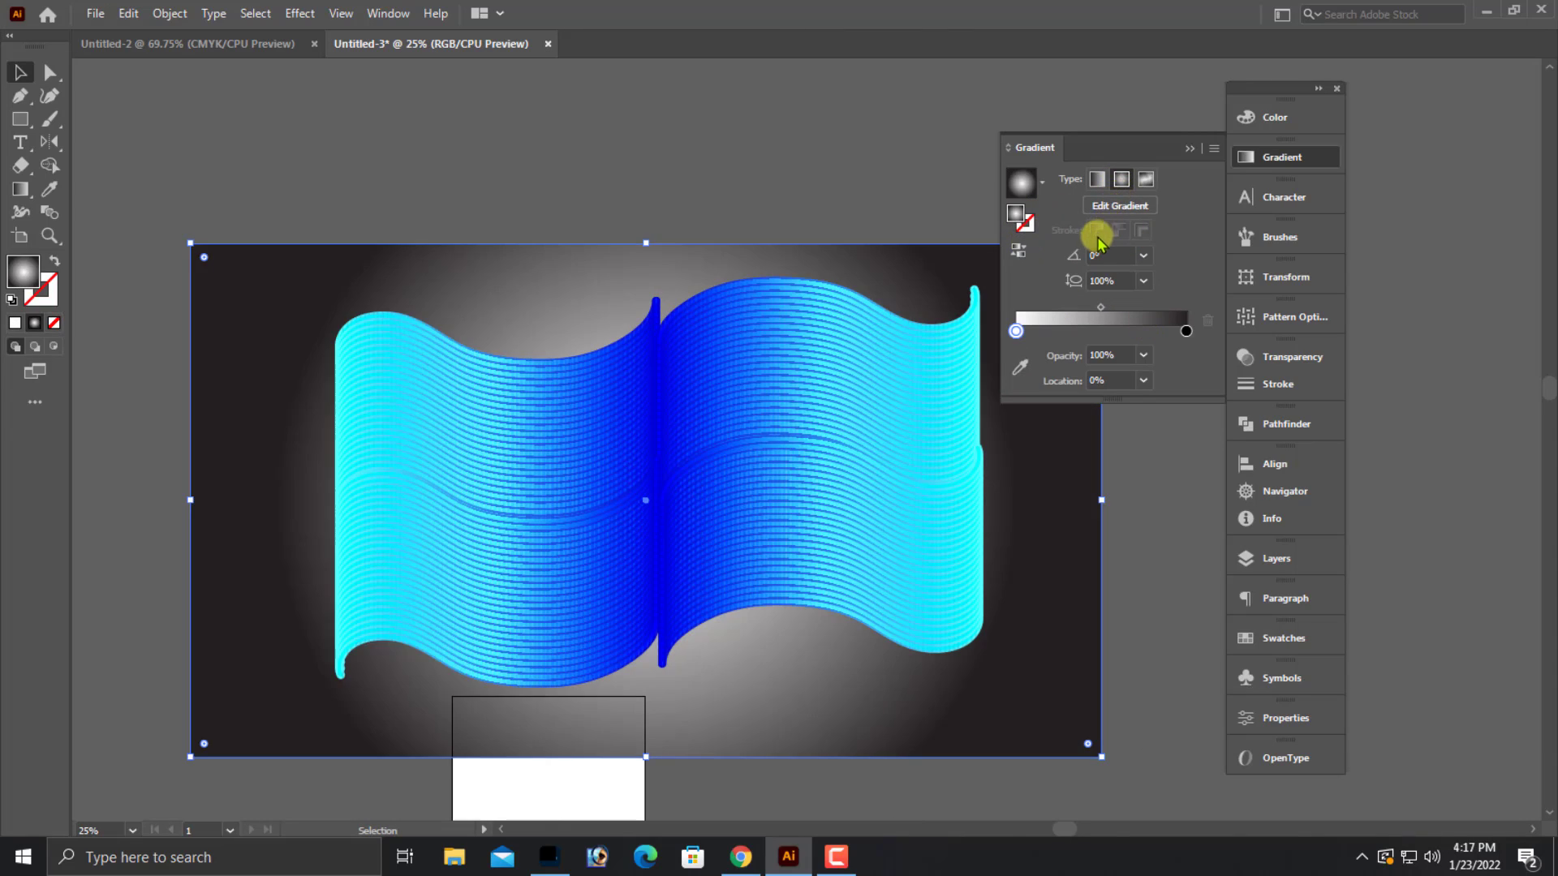
{"action": "key", "text": "ctrl+z"}
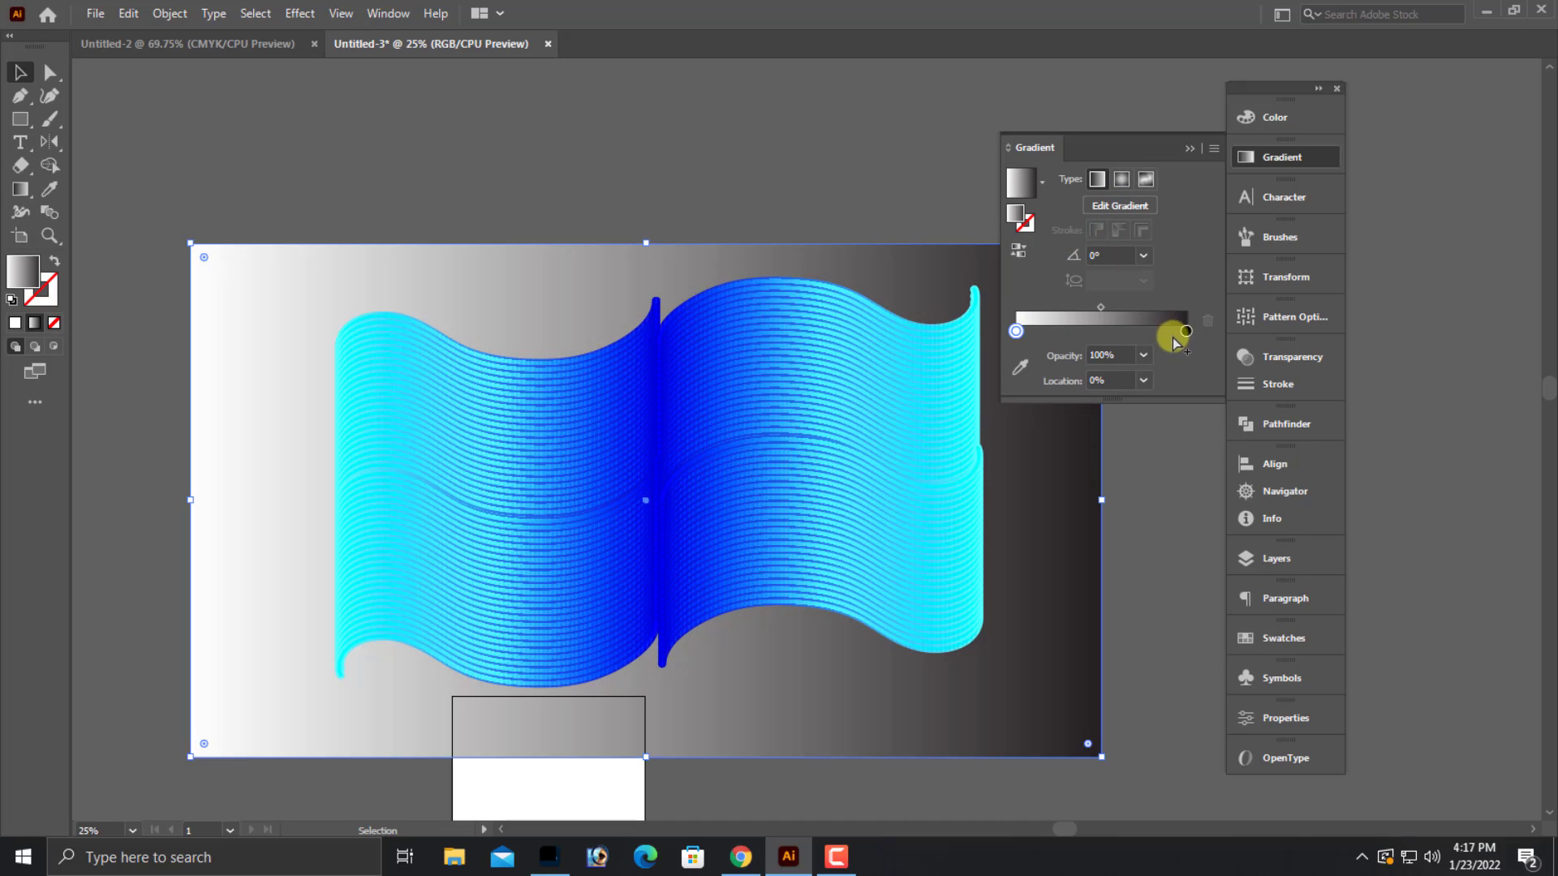
{"action": "left_click", "coordinate": [1185, 331]}
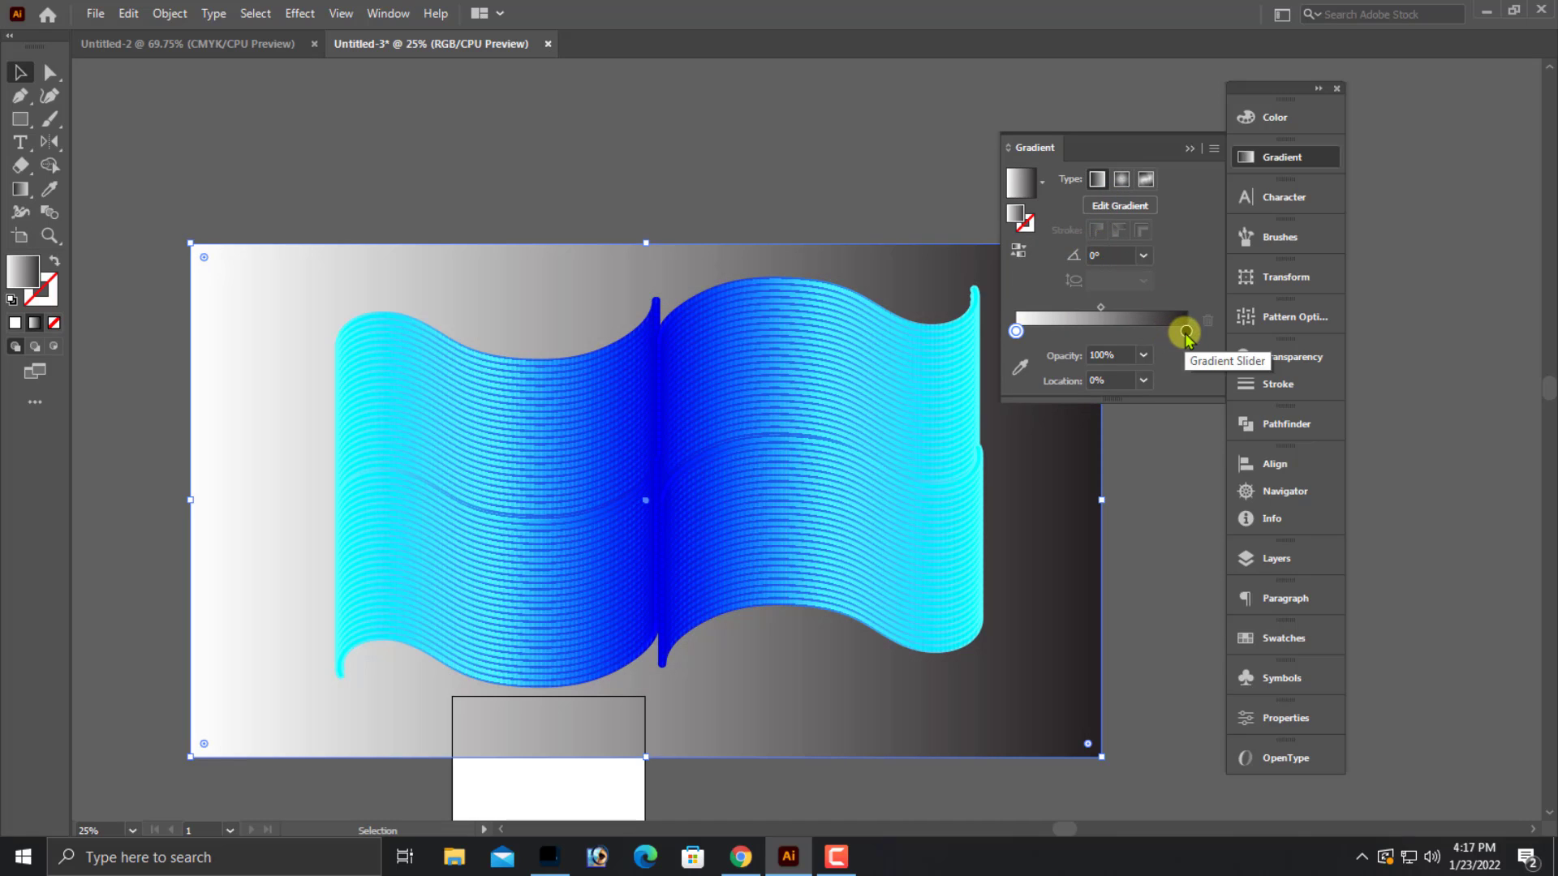
{"action": "left_click", "coordinate": [1274, 116]}
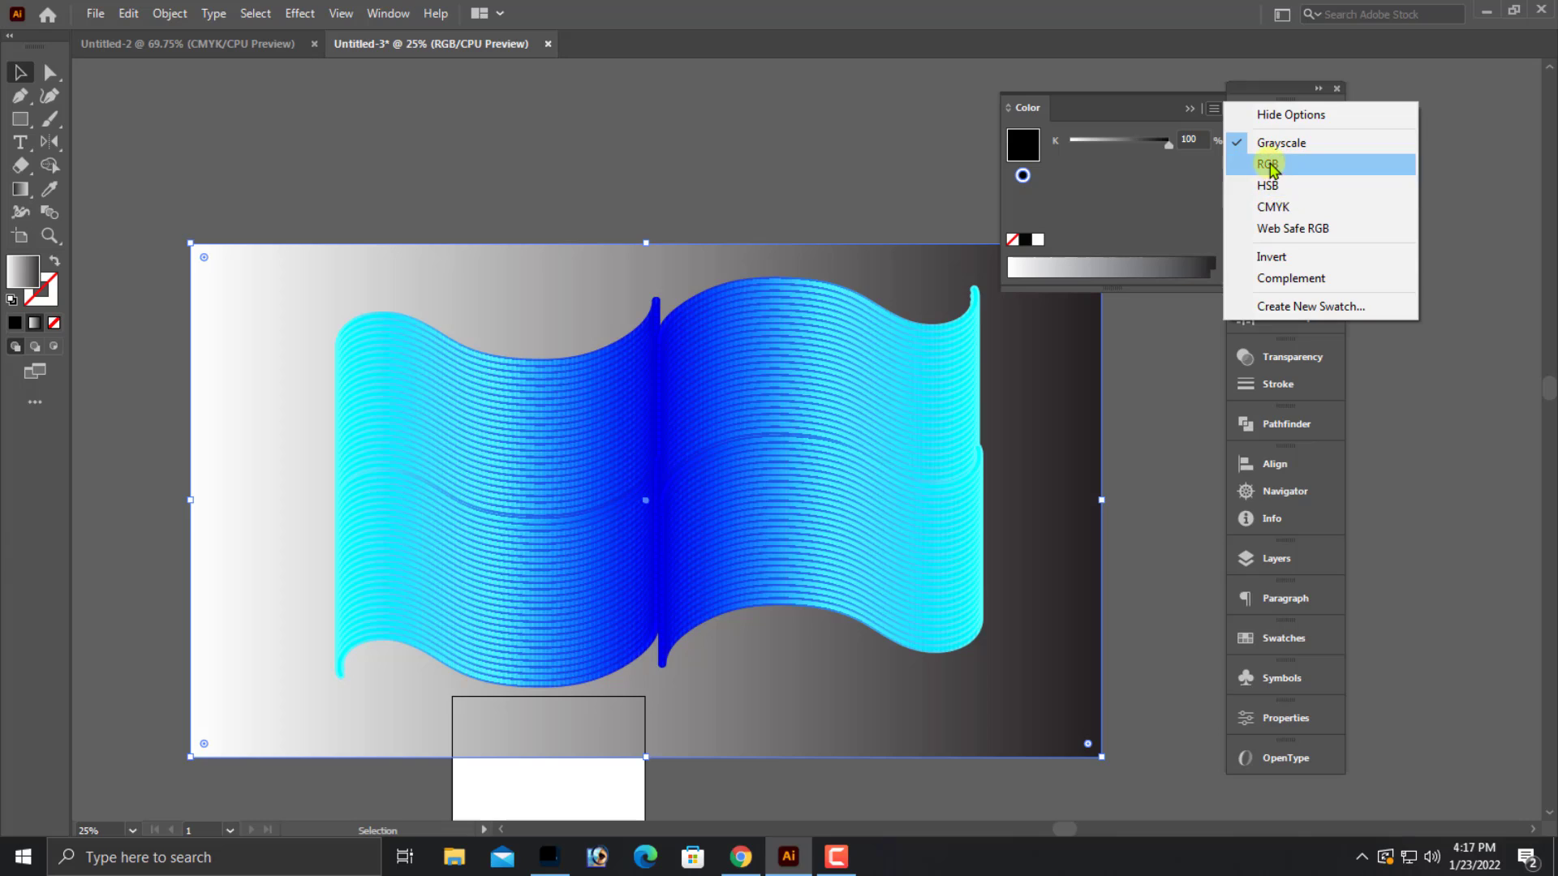
{"action": "left_click", "coordinate": [1266, 163]}
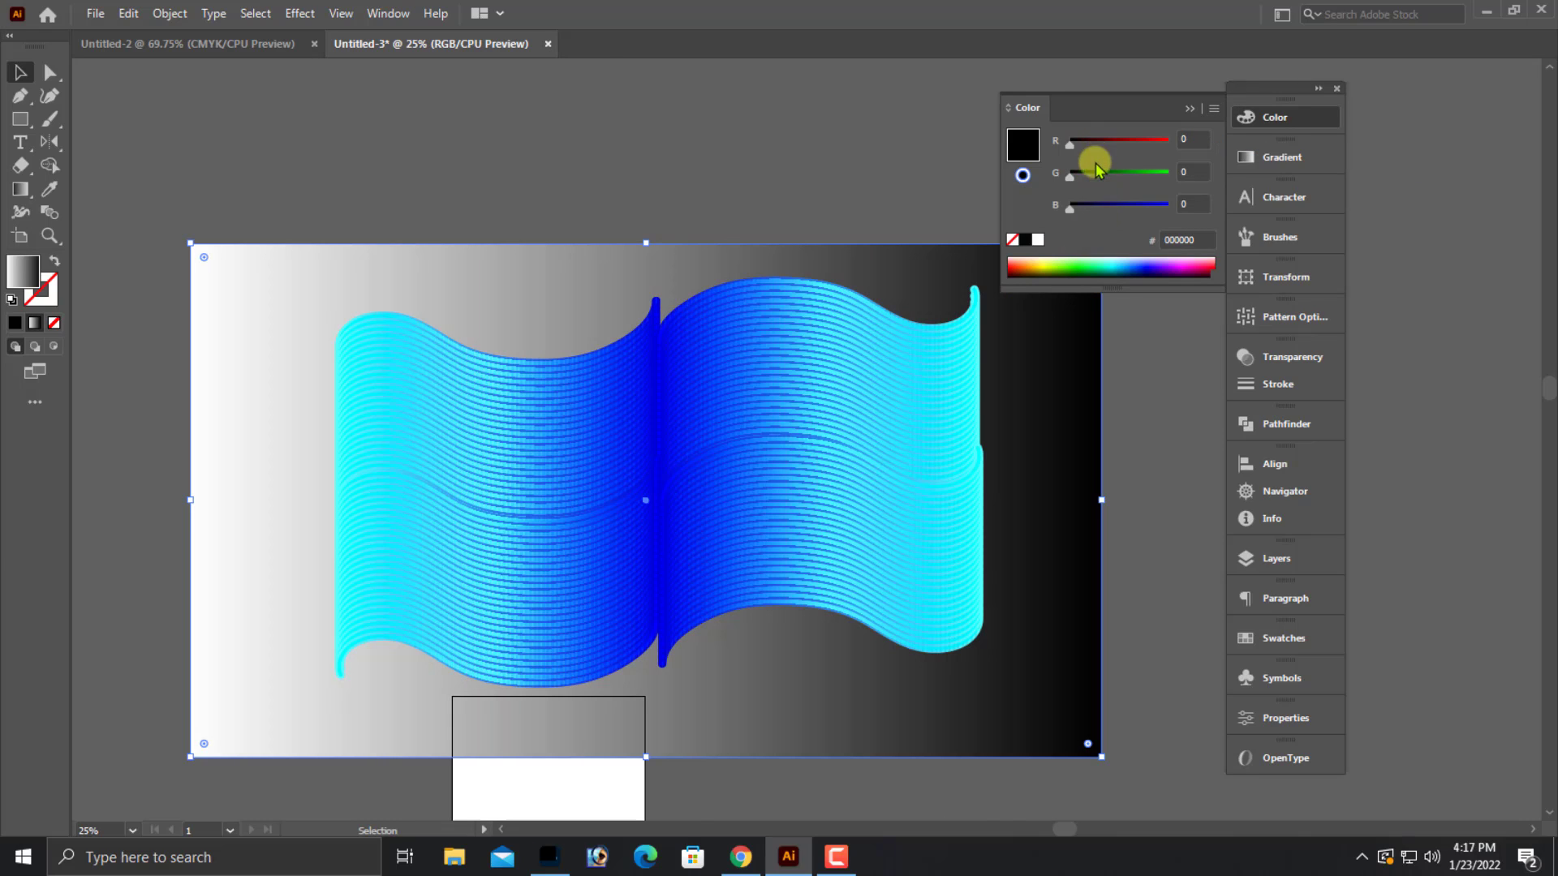
- Mix the end stop's RGB to a vivid blue around R0 G79 B255
{"action": "left_click_drag", "start_coordinate": [1095, 168], "coordinate": [1163, 180]}
{"action": "left_click", "coordinate": [1126, 173]}
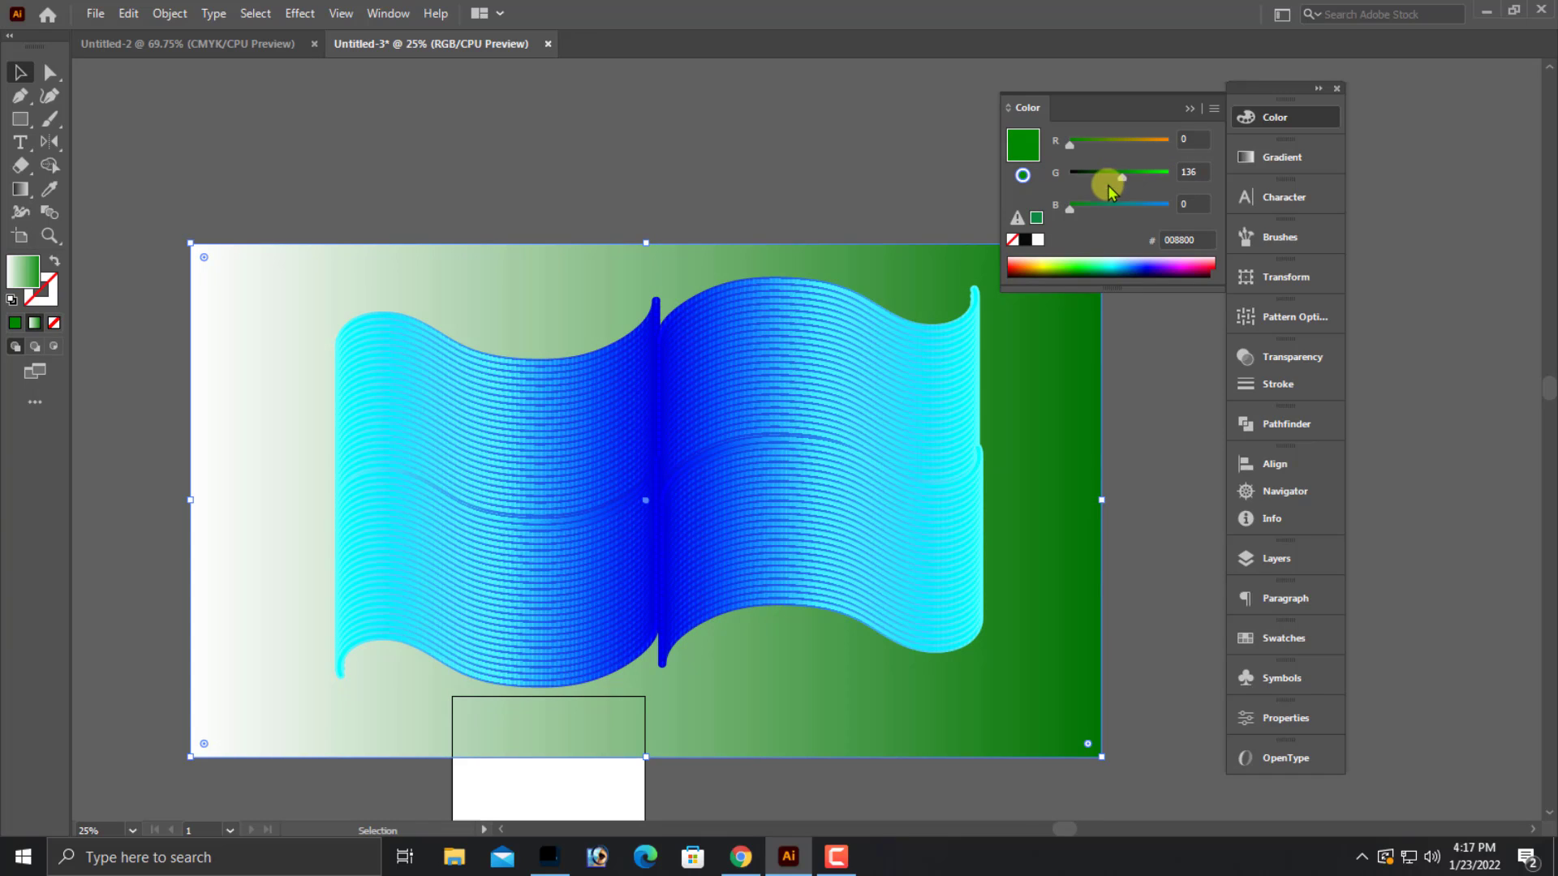
{"action": "left_click", "coordinate": [1125, 144]}
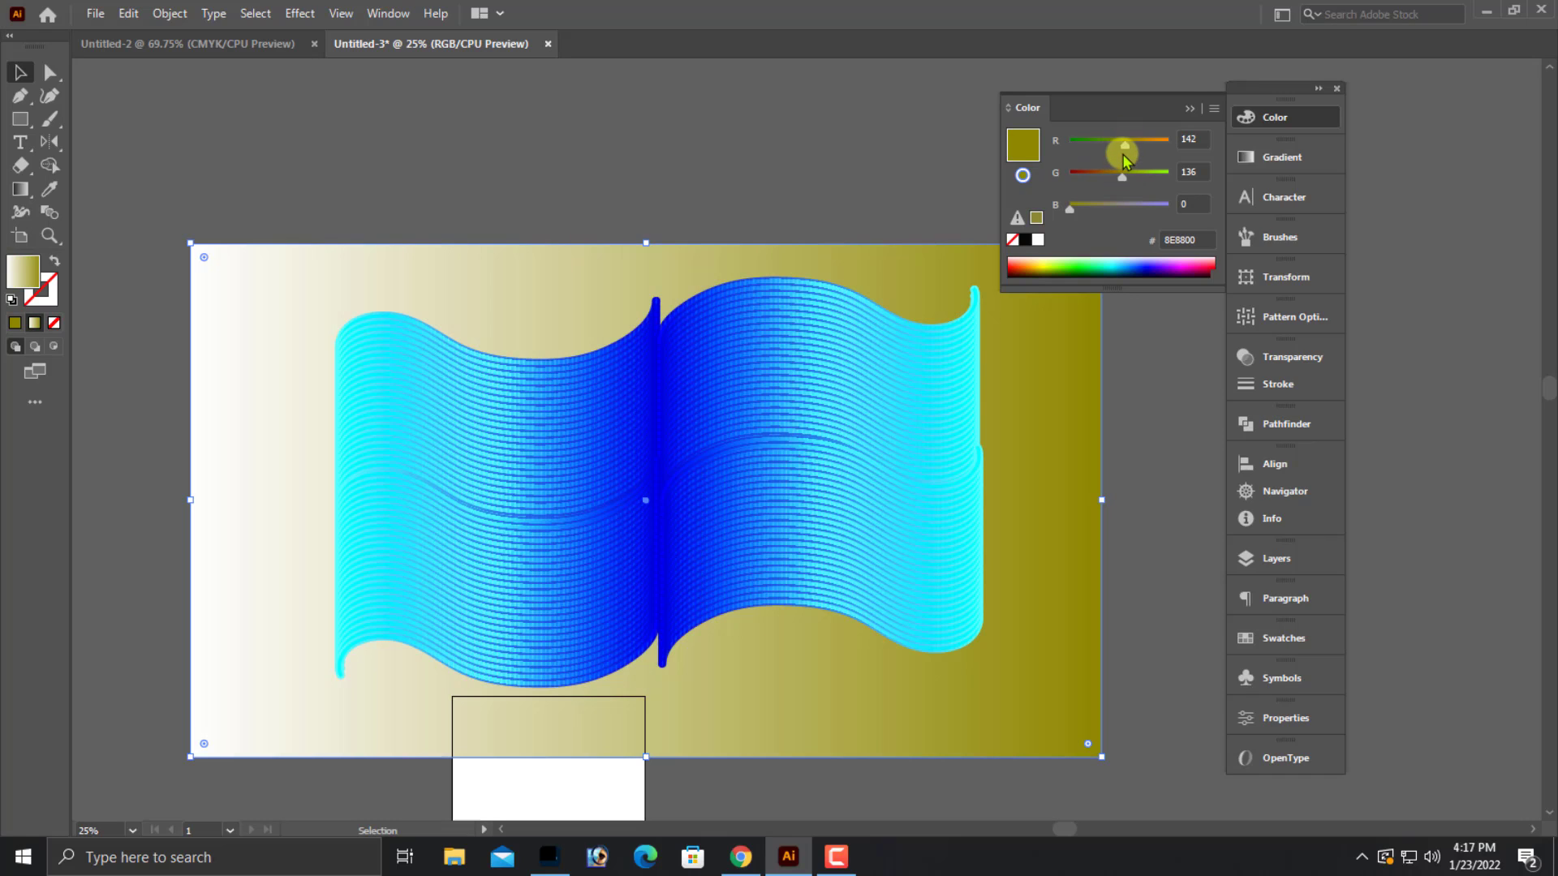
{"action": "left_click_drag", "start_coordinate": [1118, 144], "coordinate": [1070, 144]}
{"action": "left_click", "coordinate": [1133, 210]}
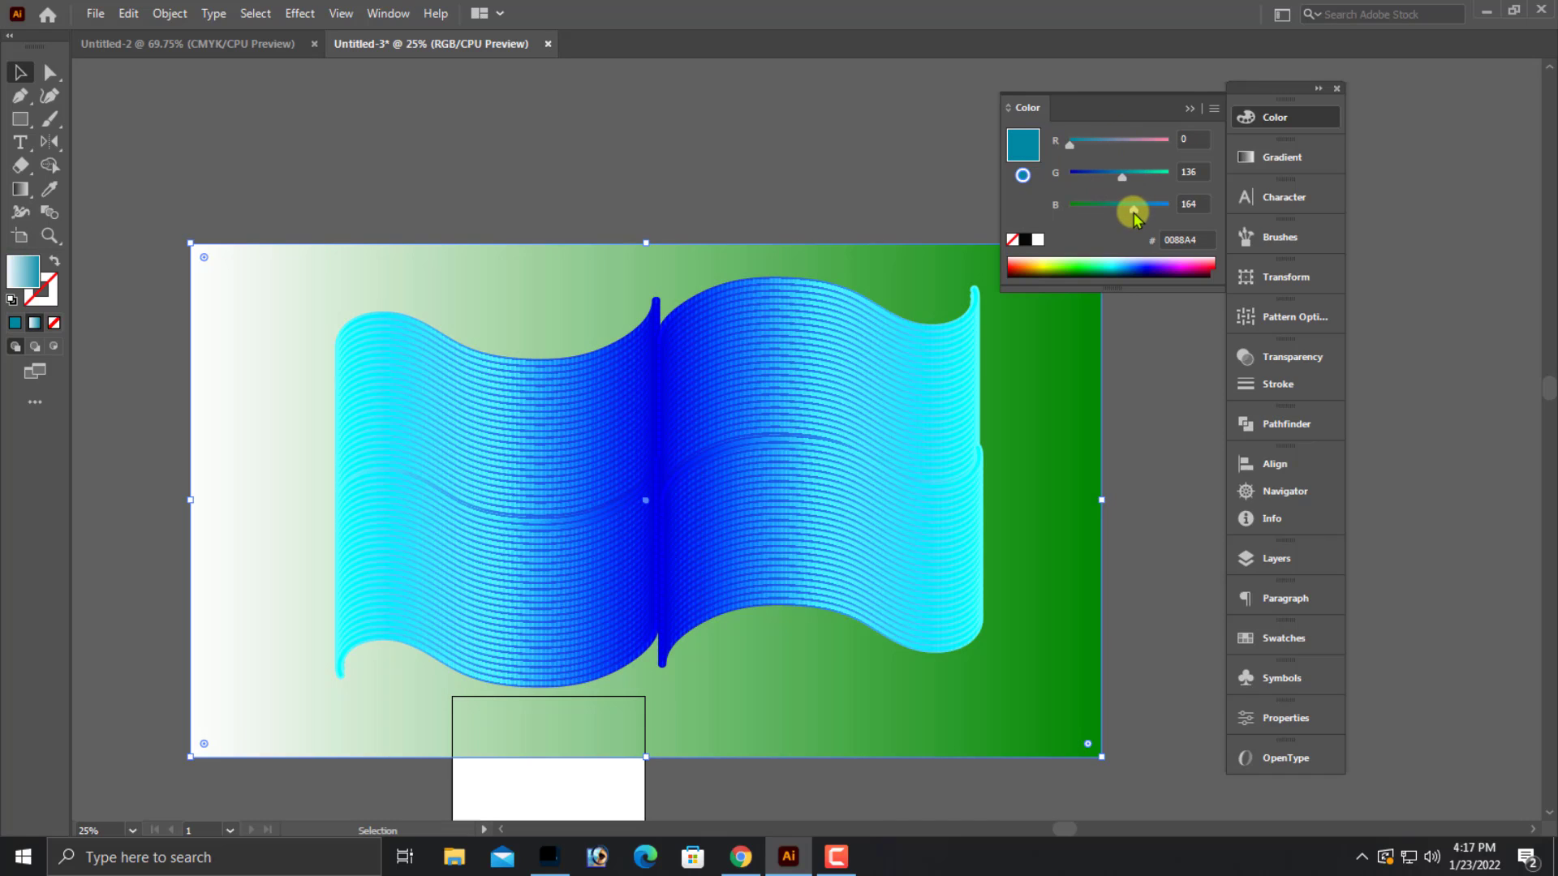
{"action": "left_click_drag", "start_coordinate": [1162, 213], "coordinate": [1172, 207]}
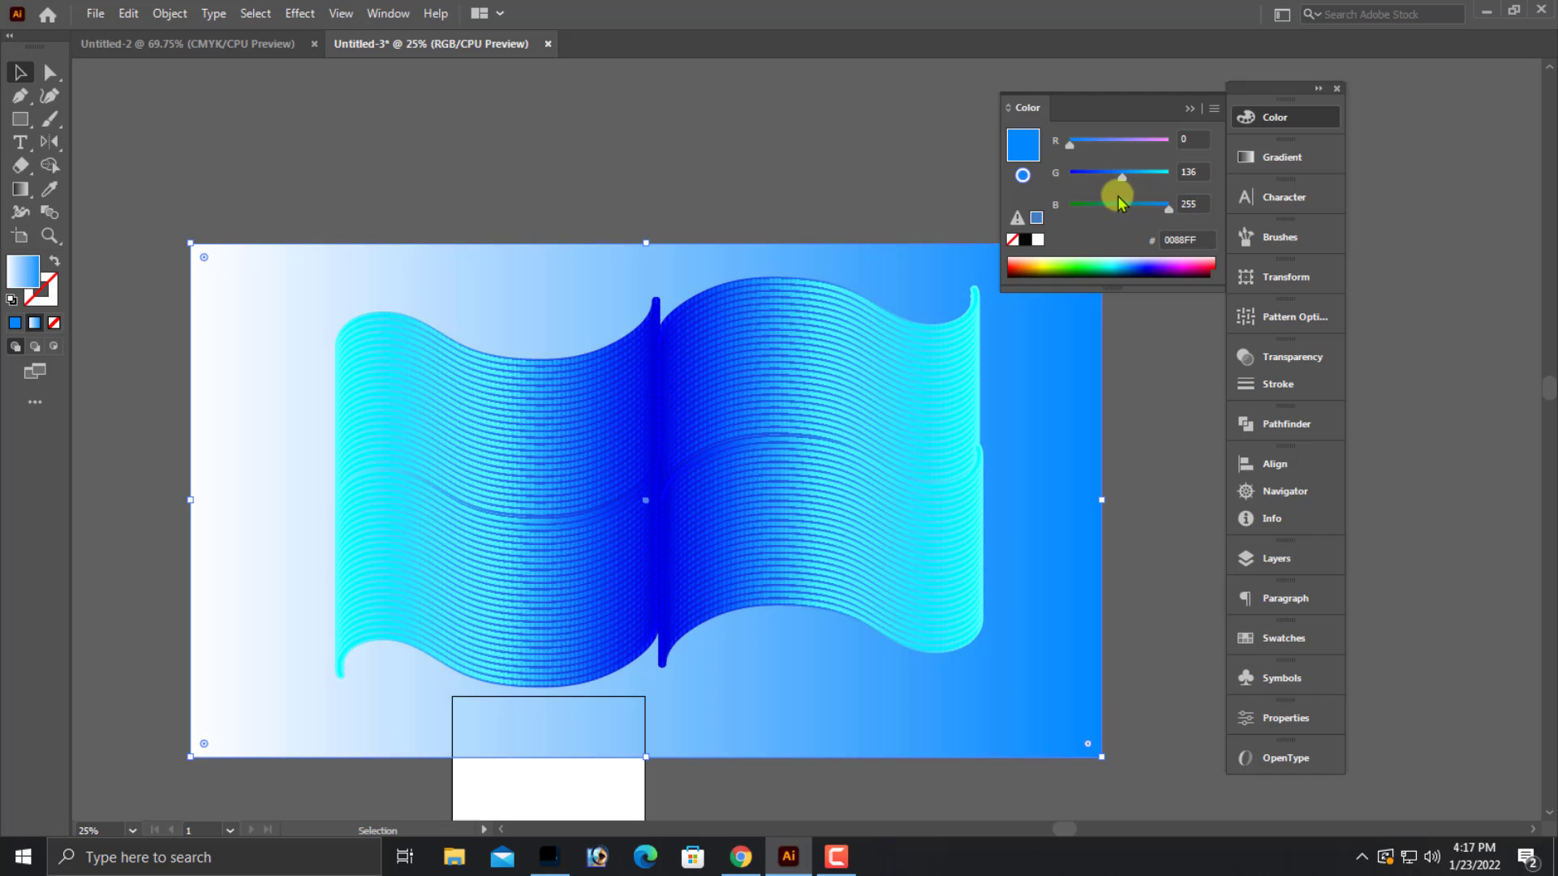
{"action": "left_click", "coordinate": [1101, 172]}
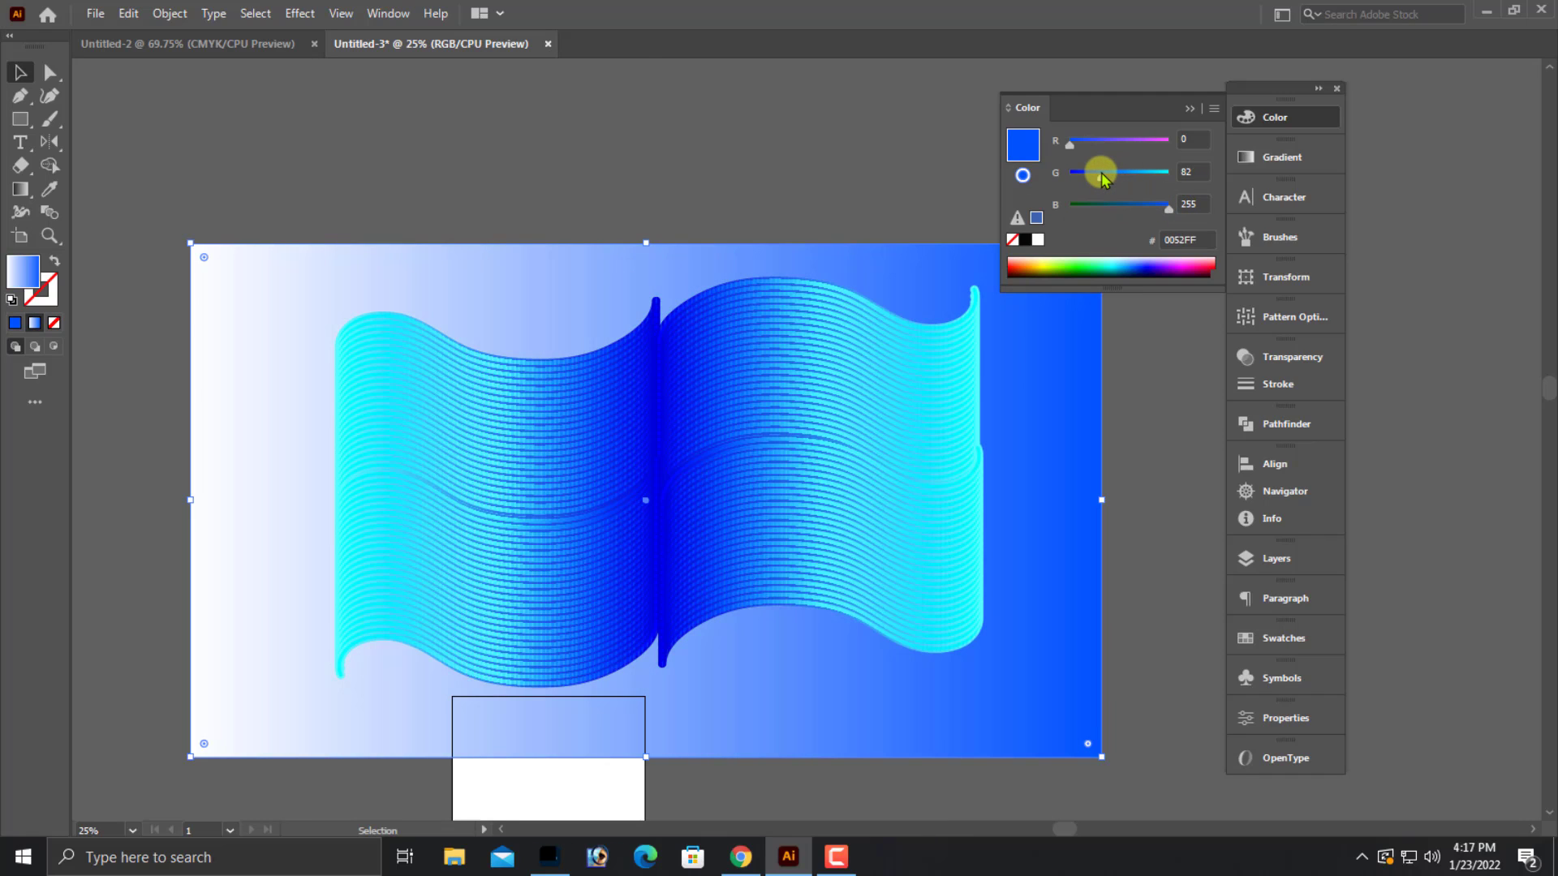
{"action": "left_click", "coordinate": [1162, 175]}
{"action": "left_click", "coordinate": [1132, 175]}
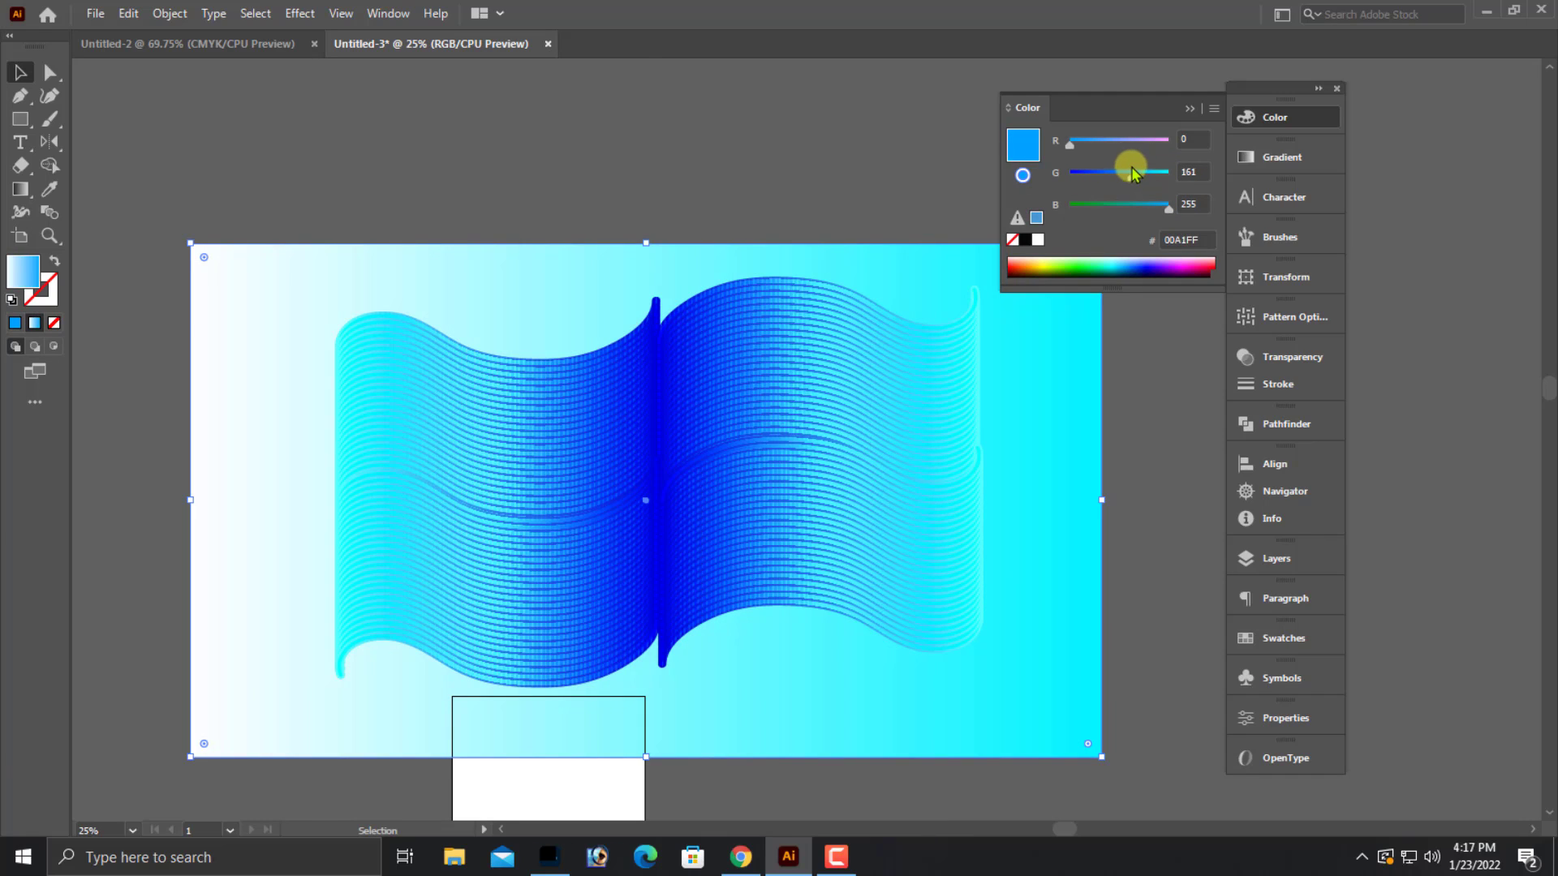
{"action": "left_click_drag", "start_coordinate": [1114, 177], "coordinate": [1103, 182]}
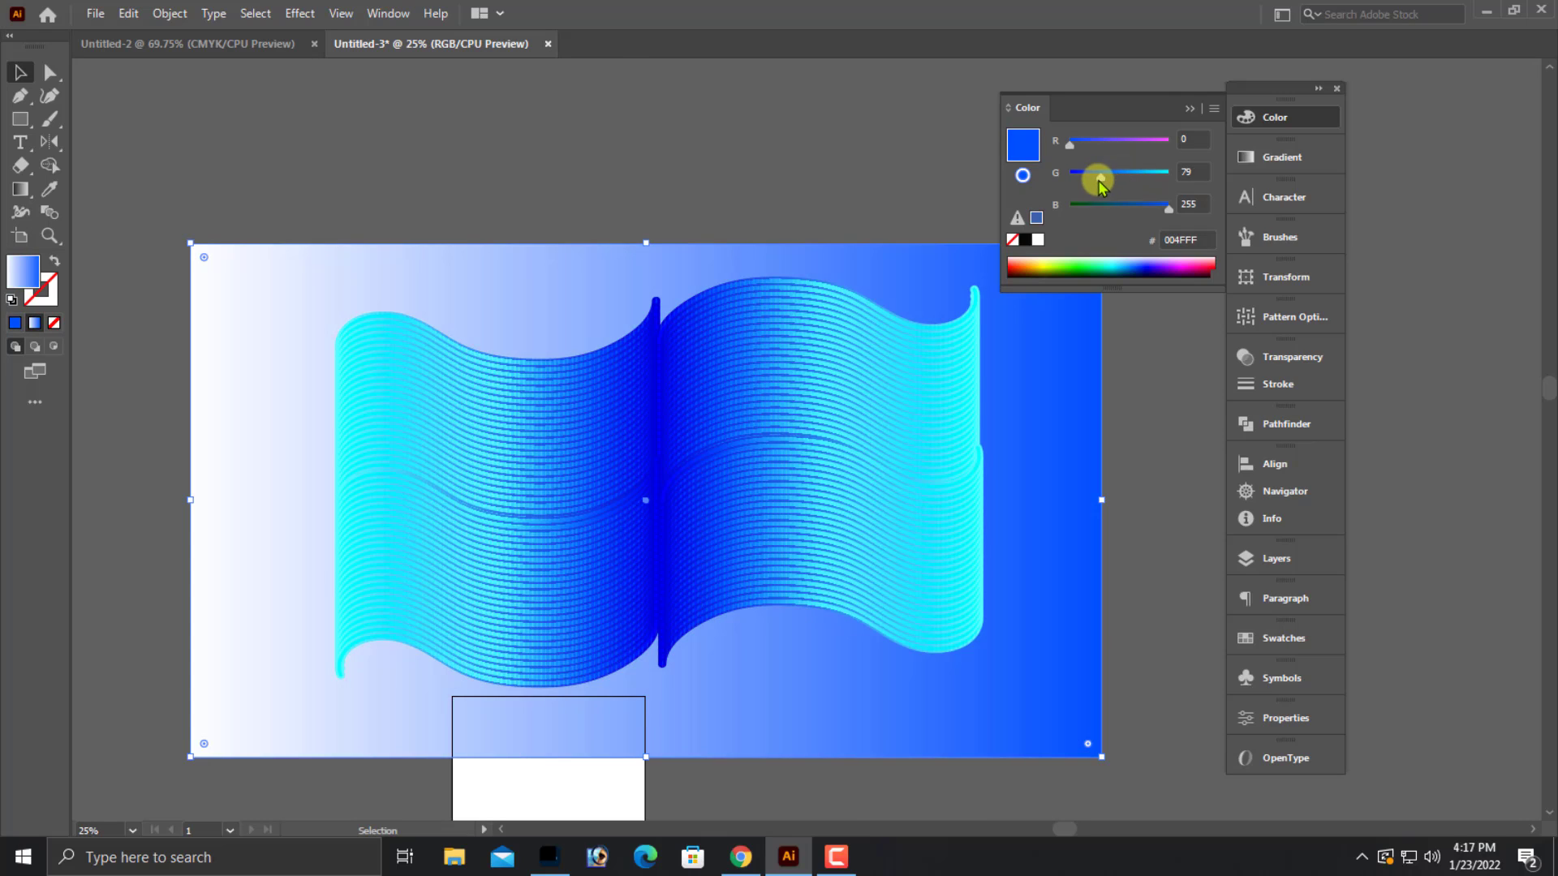
{"action": "left_click", "coordinate": [1213, 108]}
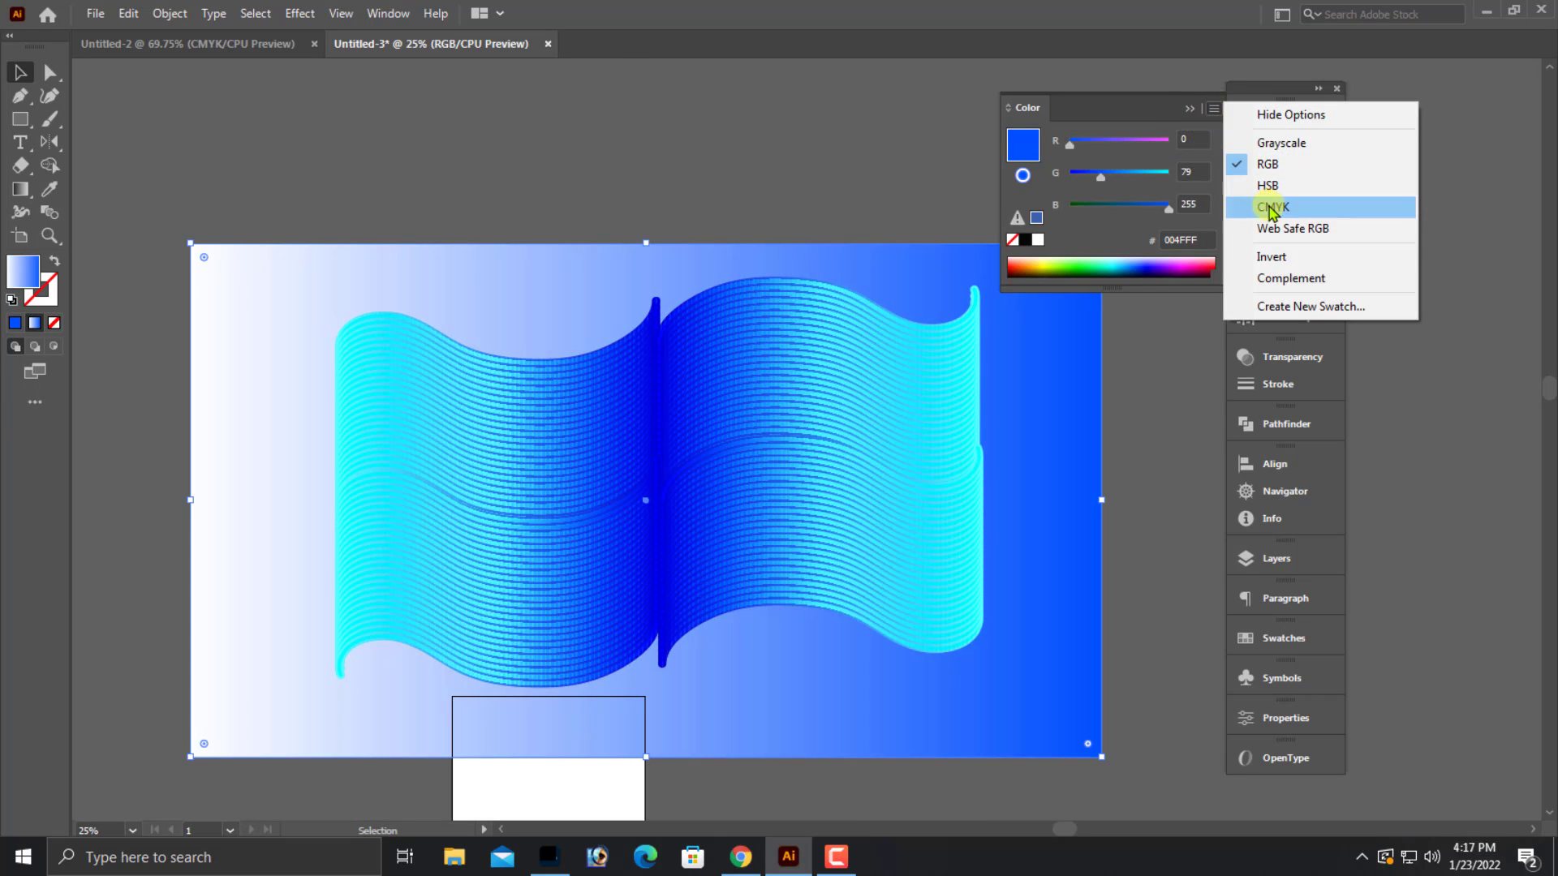
- In CMYK, push the end stop's cyan, magenta, yellow and black toward a dark blue
{"action": "left_click", "coordinate": [1273, 206]}
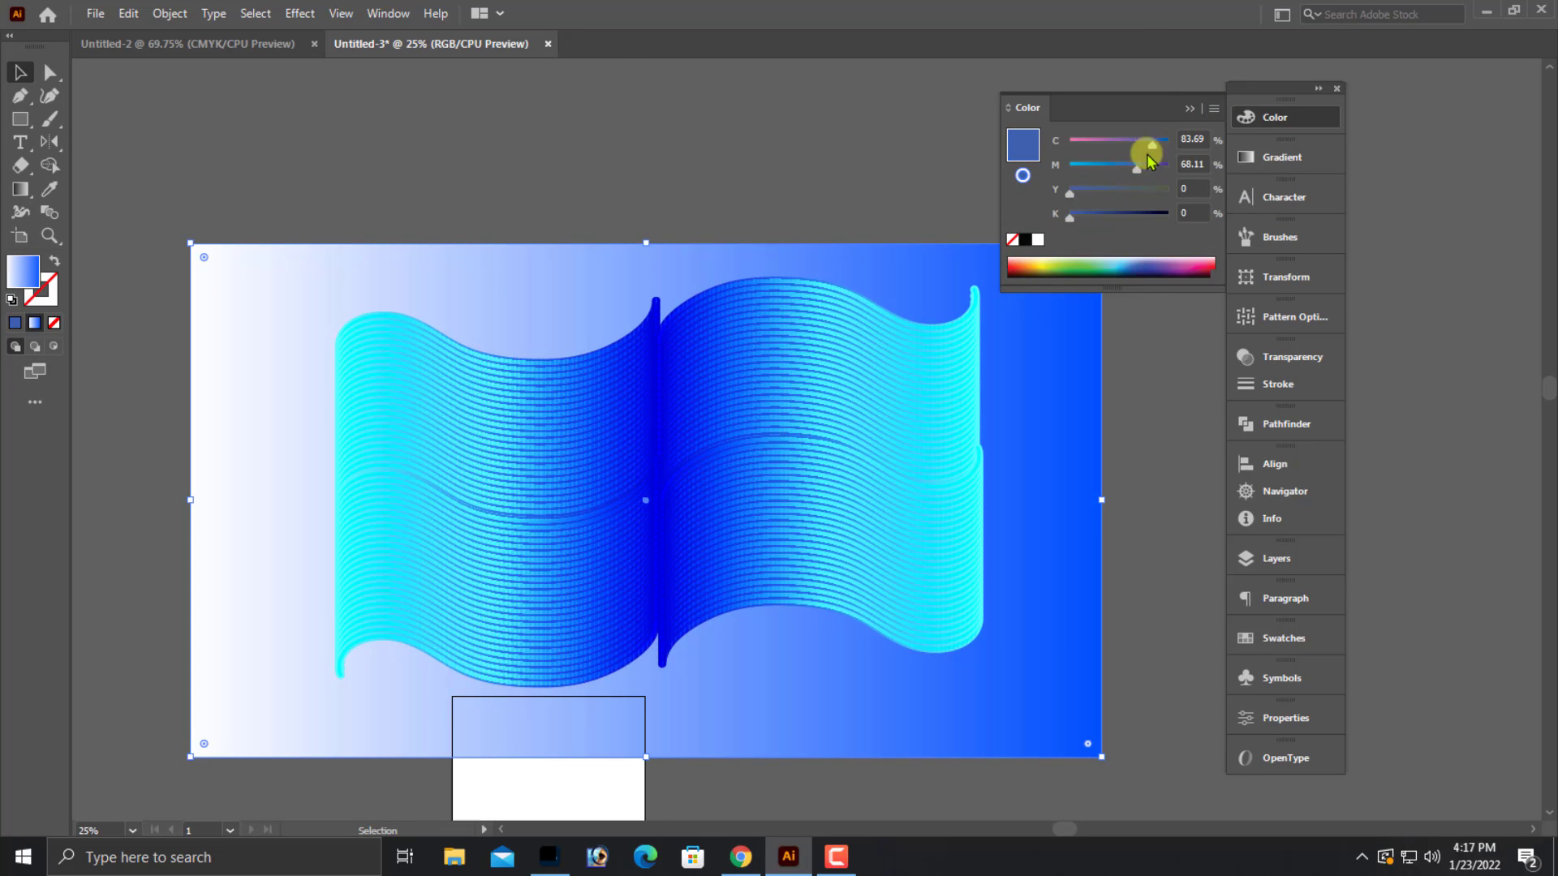
{"action": "left_click", "coordinate": [1116, 191]}
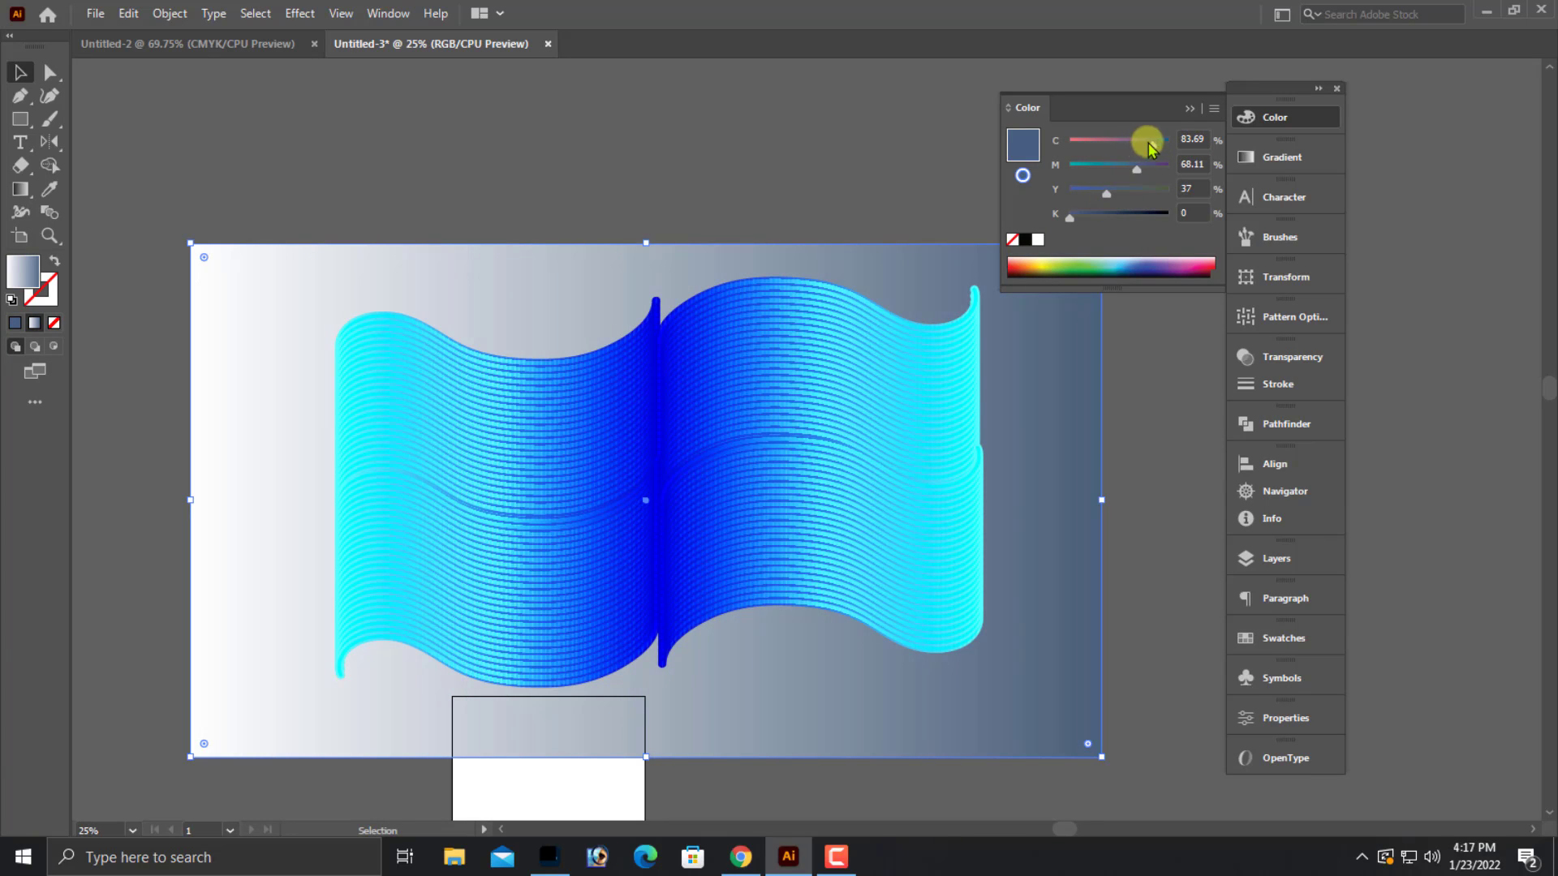
{"action": "left_click_drag", "start_coordinate": [1152, 143], "coordinate": [1170, 142]}
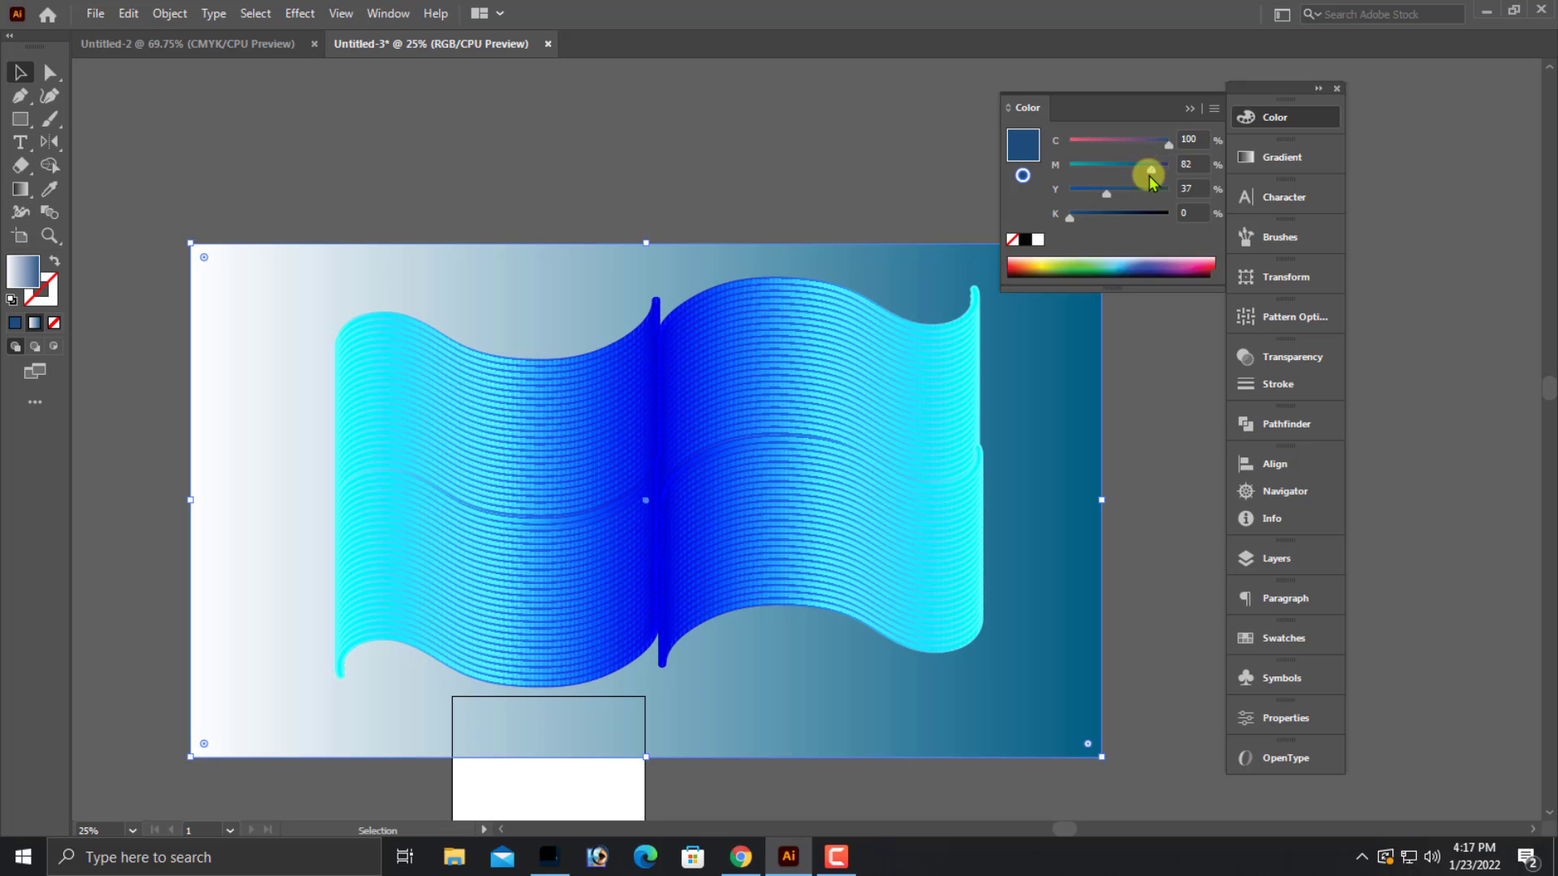
{"action": "mouse_move", "coordinate": [1145, 175]}
{"action": "left_mouse_down"}
{"action": "mouse_move", "coordinate": [1170, 167]}
{"action": "mouse_move", "coordinate": [1119, 146]}
{"action": "left_mouse_up"}
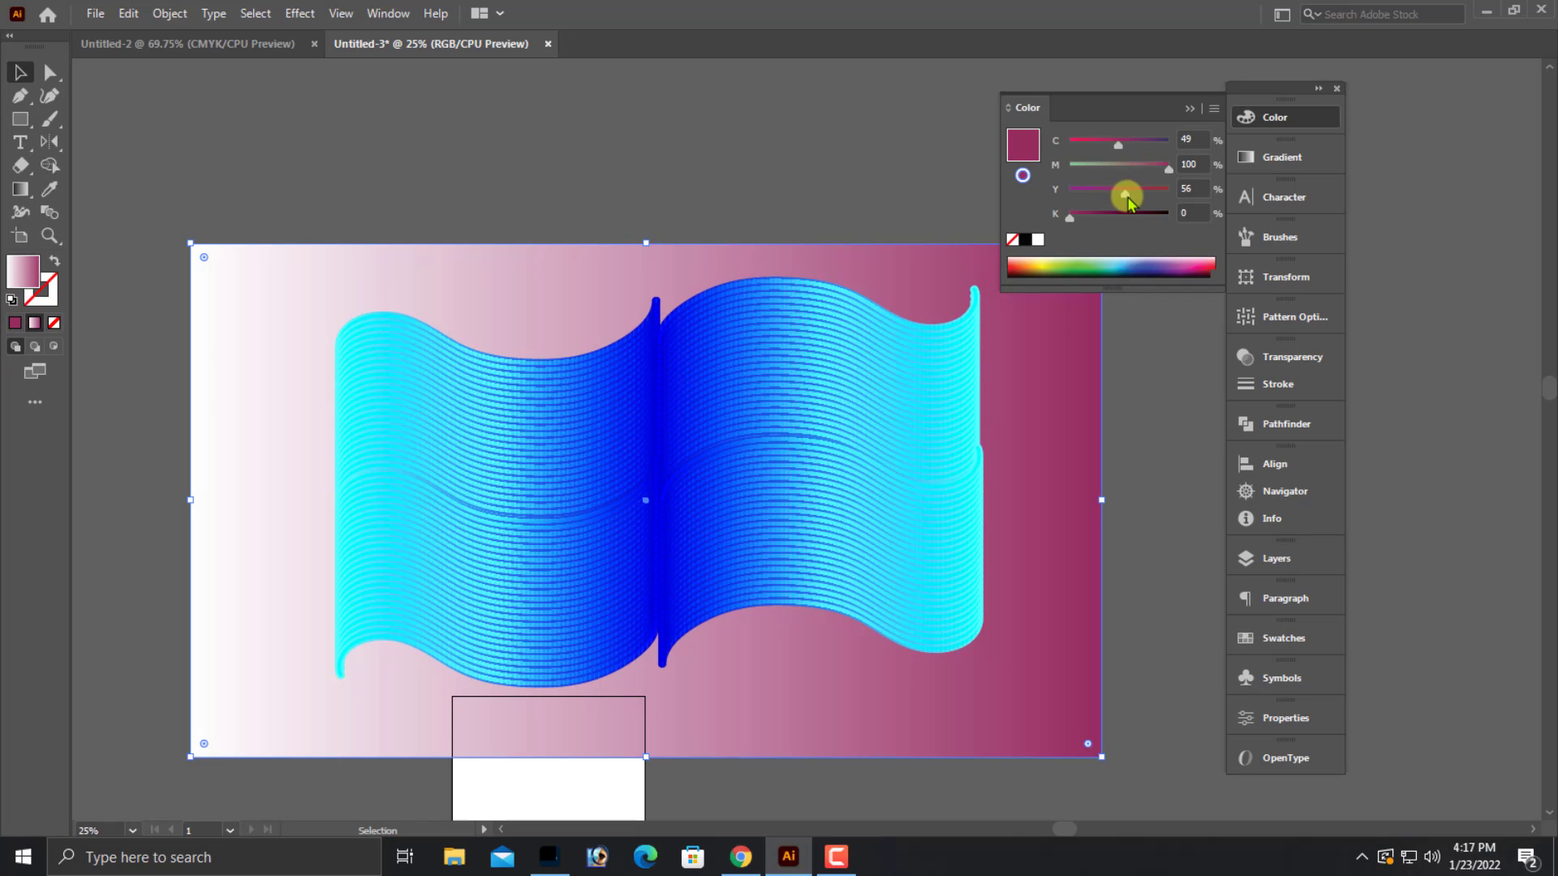
{"action": "left_click_drag", "start_coordinate": [1092, 213], "coordinate": [1113, 216]}
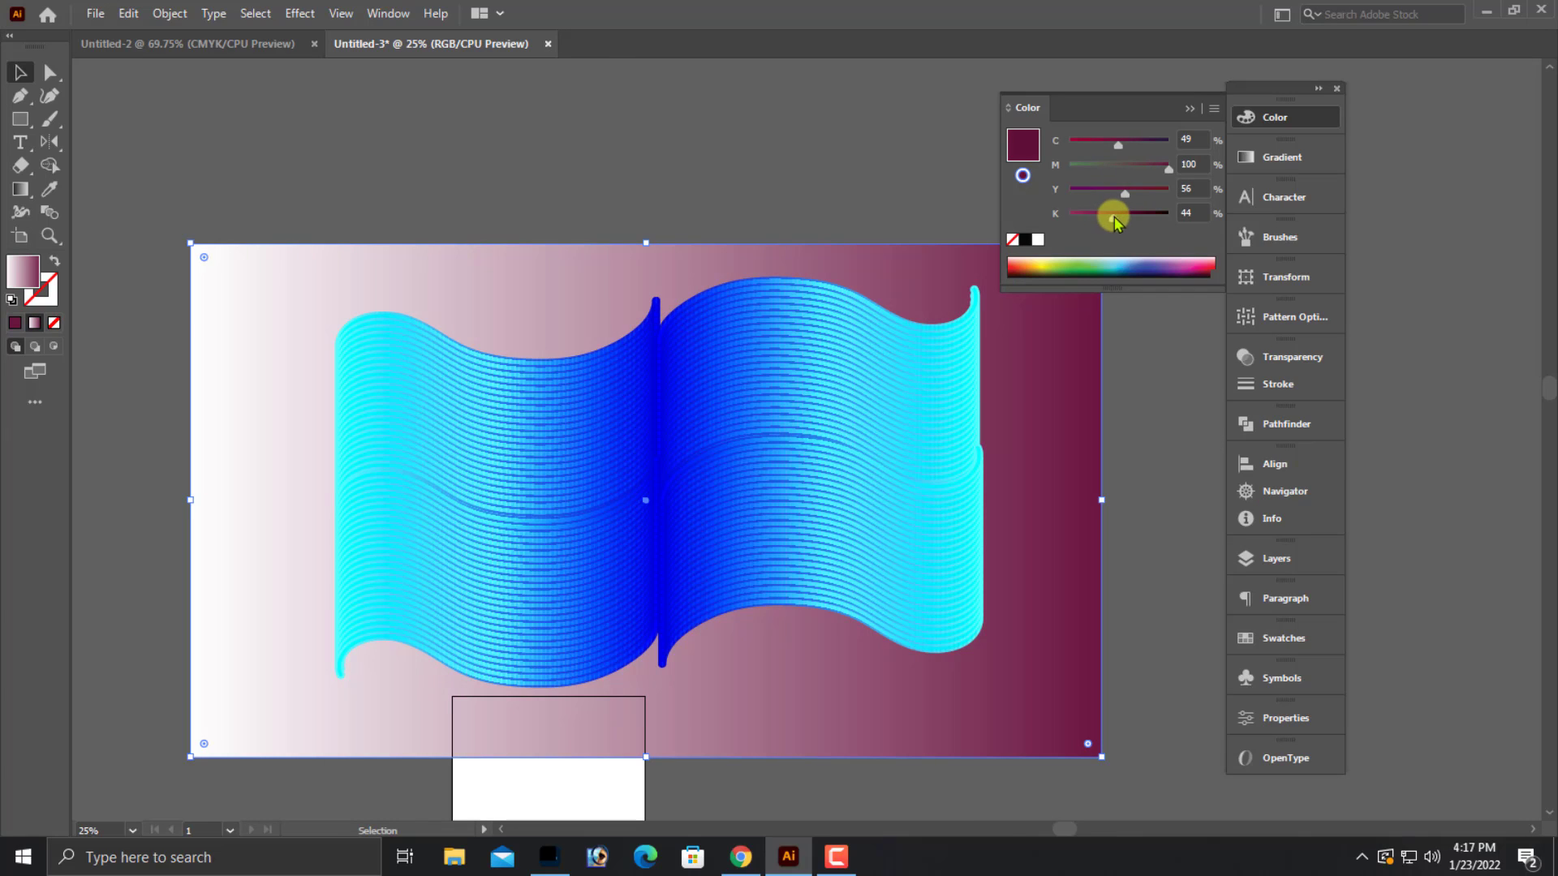
{"action": "scroll", "coordinate": [1096, 442], "scroll_direction": "up", "scroll_amount": 1}
{"action": "scroll", "coordinate": [1097, 443], "scroll_direction": "down", "scroll_amount": 2}
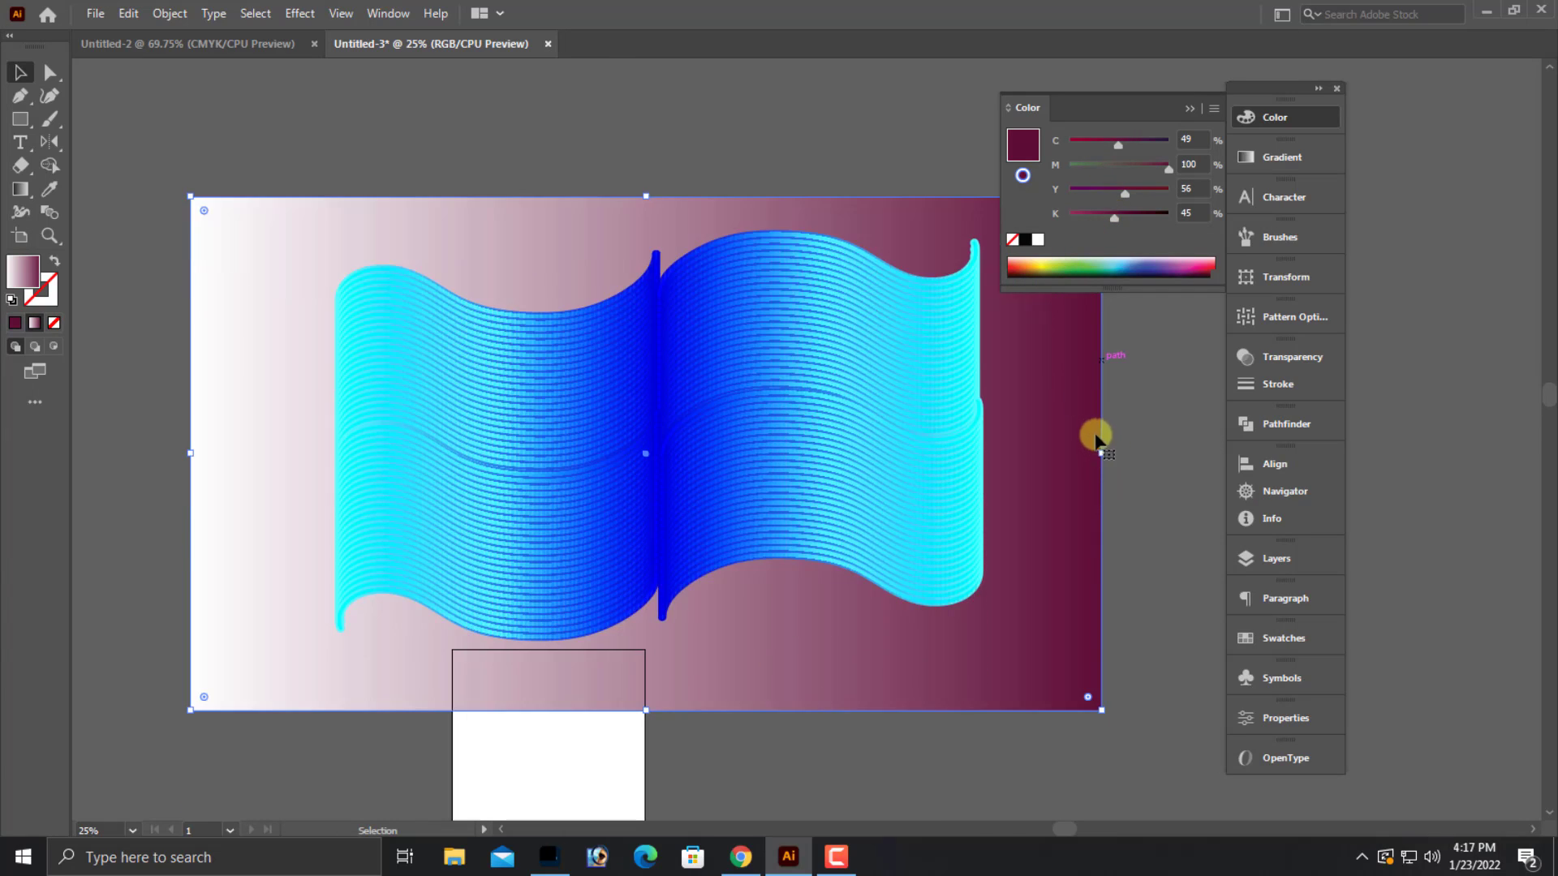
- In RGB, set the end stop to navy 000E94 (R 0, B 148)
{"action": "left_click", "coordinate": [1214, 107]}
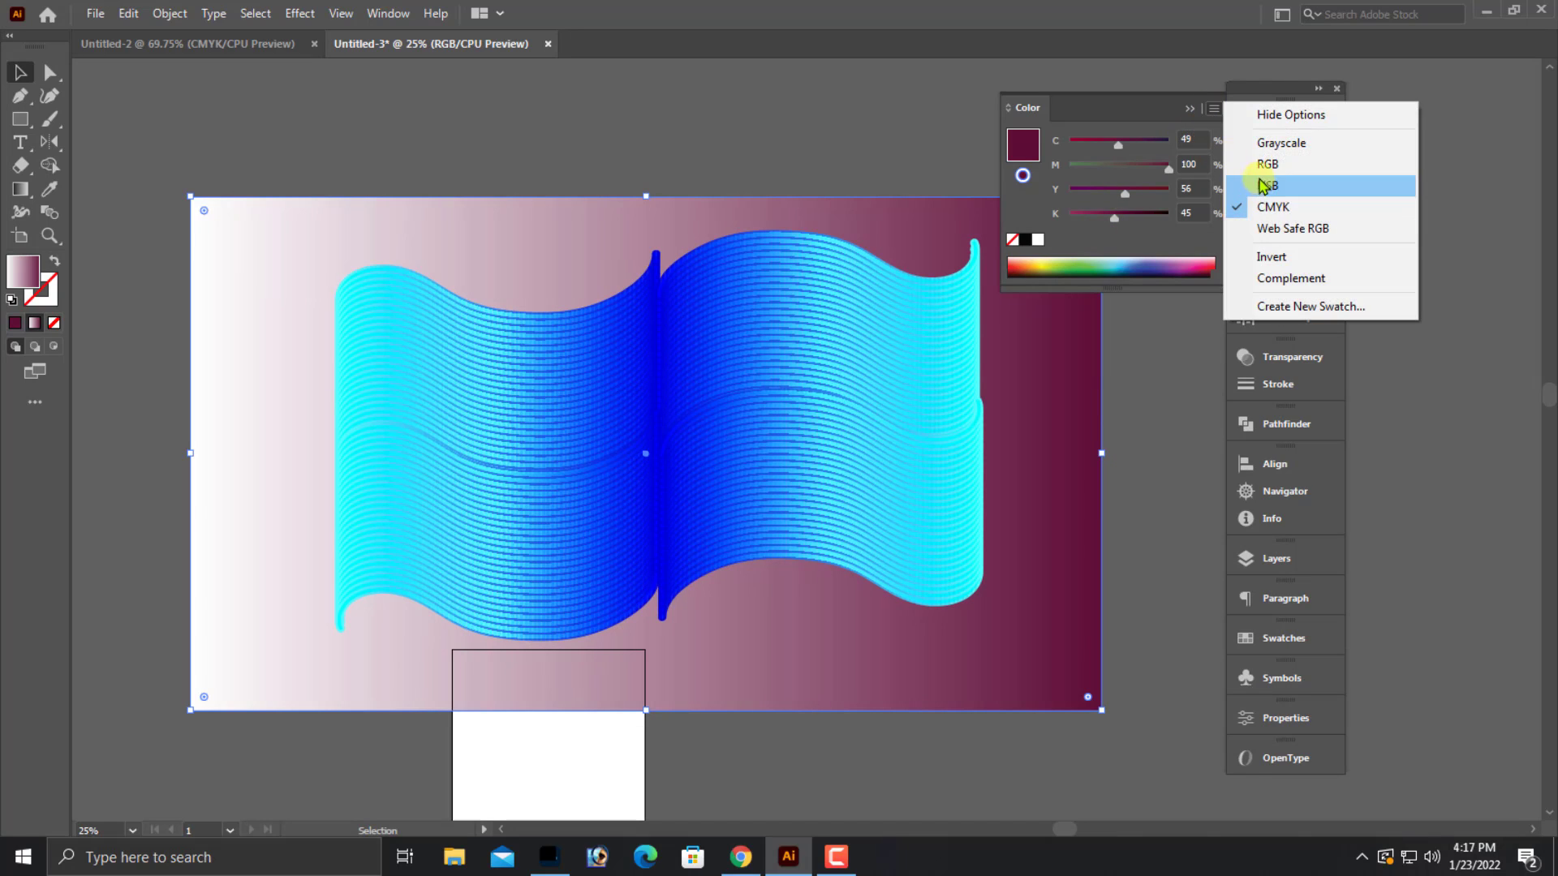
{"action": "left_click", "coordinate": [1267, 167]}
{"action": "left_click_drag", "start_coordinate": [1132, 142], "coordinate": [1046, 146]}
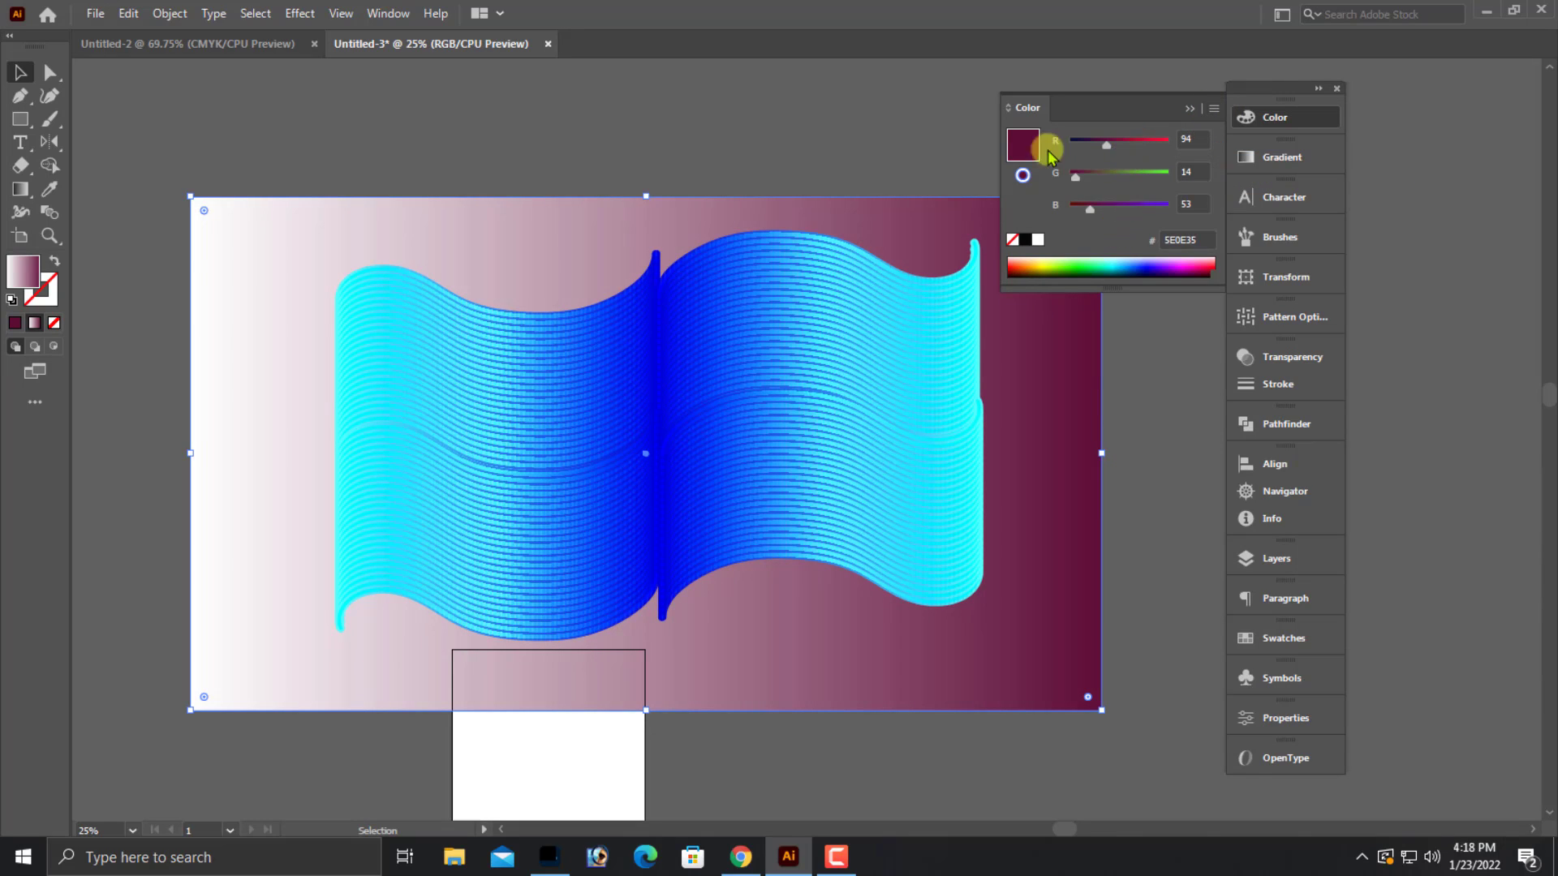
{"action": "left_click_drag", "start_coordinate": [1078, 215], "coordinate": [1130, 209]}
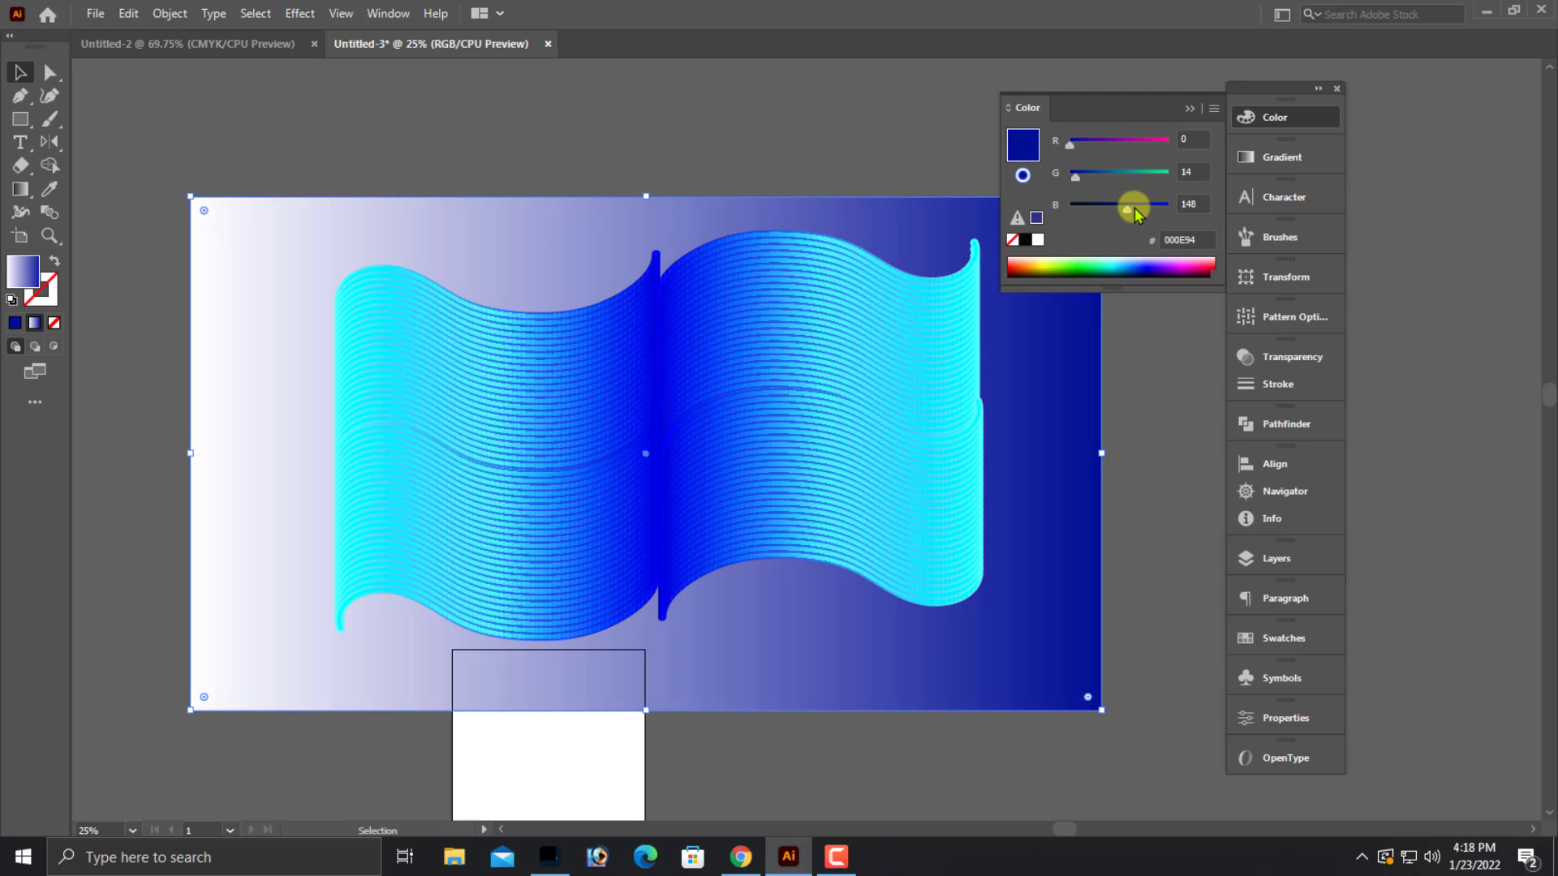
{"action": "scroll", "coordinate": [1099, 430], "scroll_direction": "up", "scroll_amount": 2}
{"action": "scroll", "coordinate": [1093, 403], "scroll_direction": "down", "scroll_amount": 1}
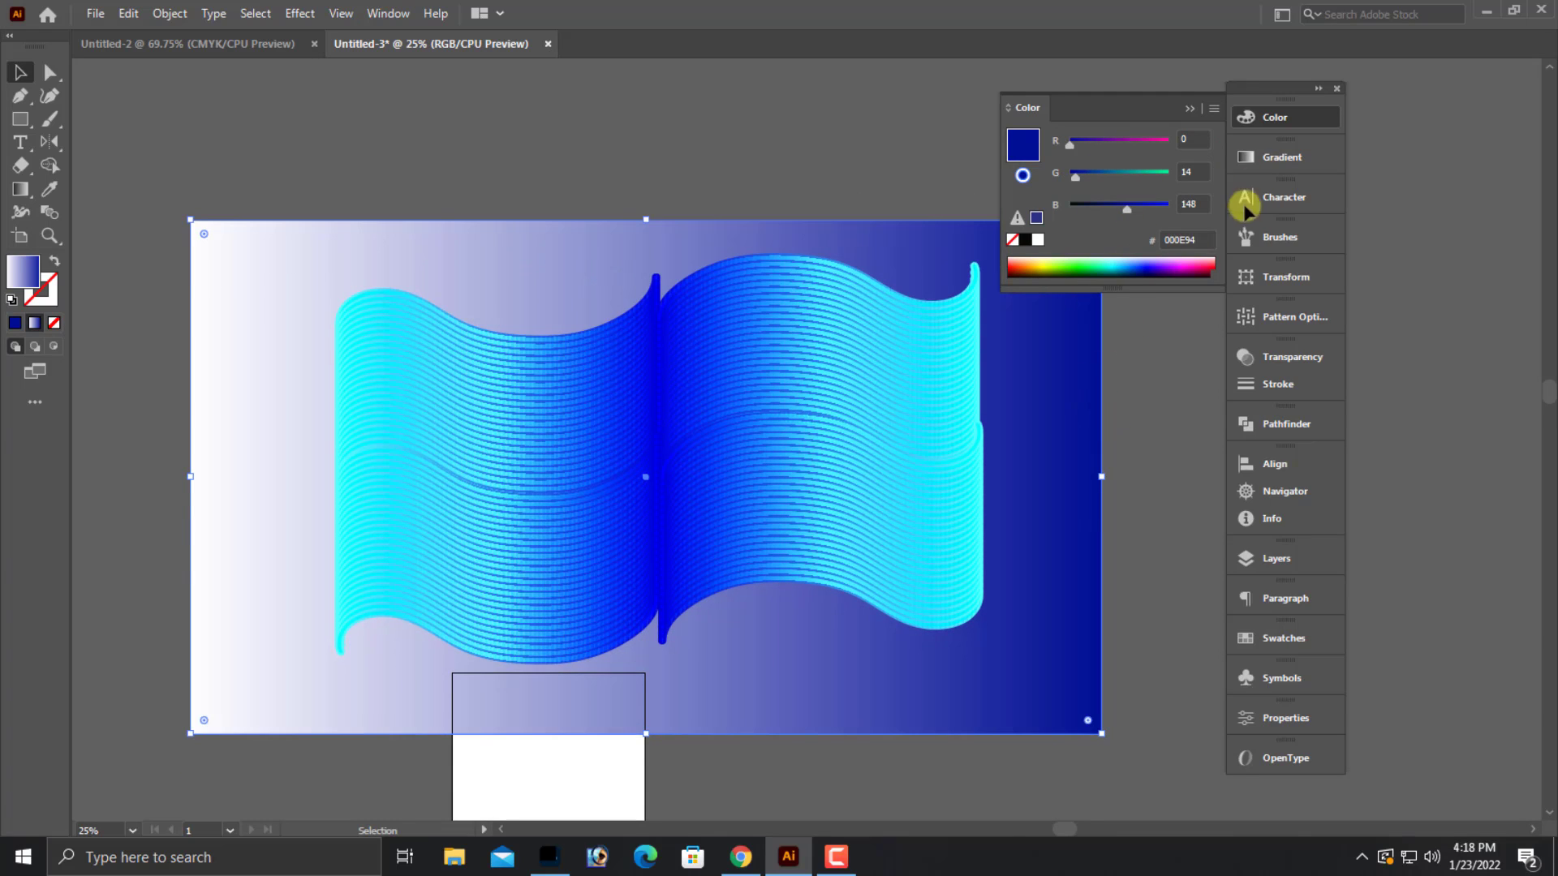
{"action": "left_click", "coordinate": [1282, 157]}
- Add a dark-blue gradient stop at 40.78% and set the right end stop to vivid blue R0 G10 B255 (000AFF)
{"action": "left_click_drag", "start_coordinate": [1186, 332], "coordinate": [1084, 332]}
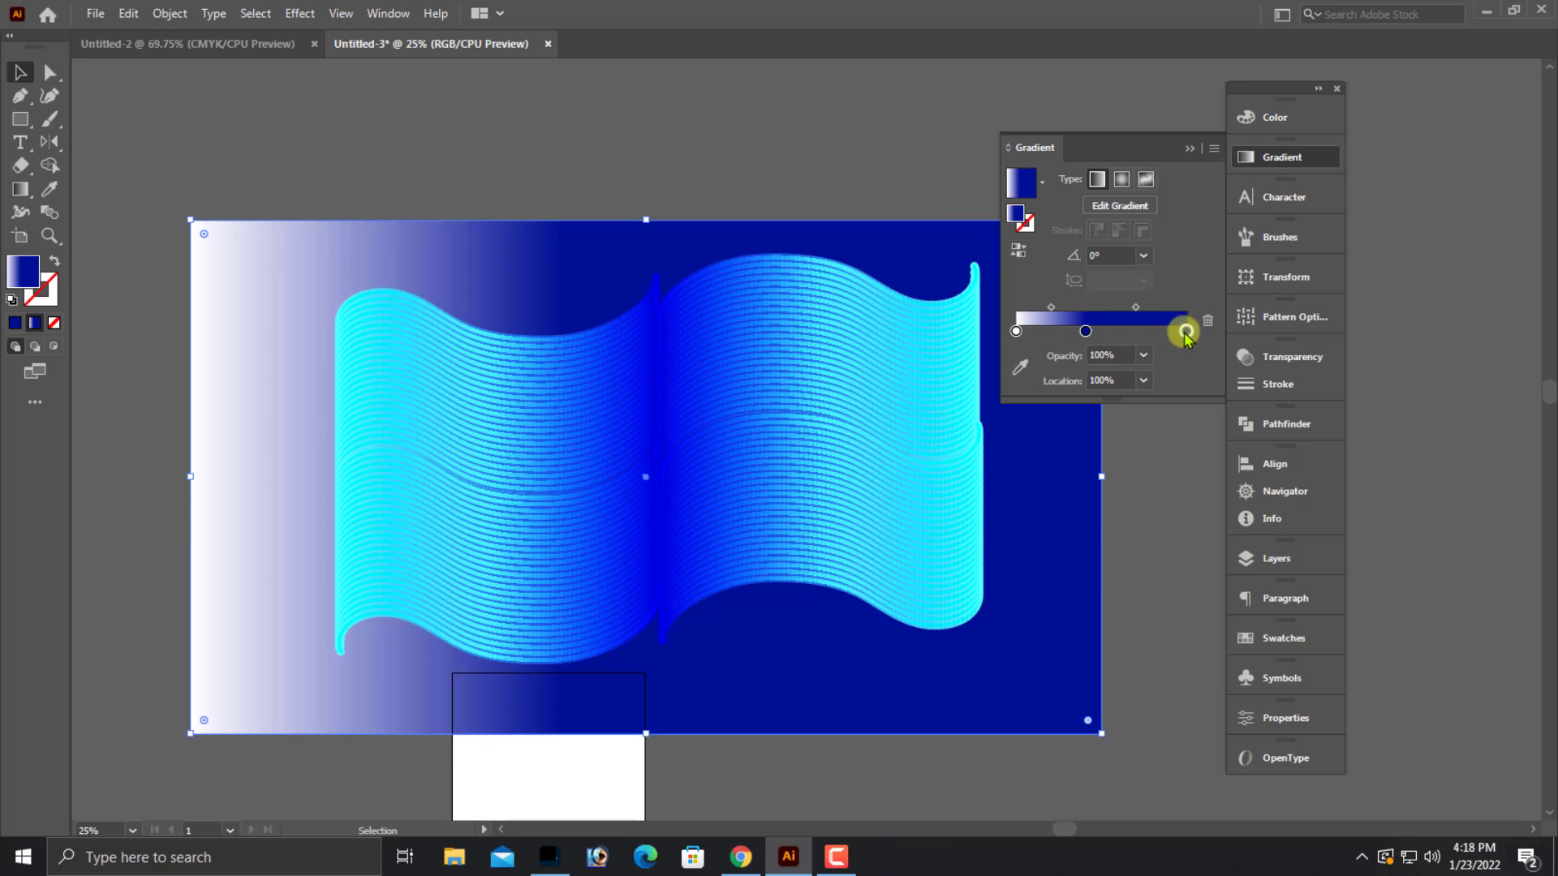
{"action": "left_click_drag", "start_coordinate": [1180, 333], "coordinate": [1169, 333]}
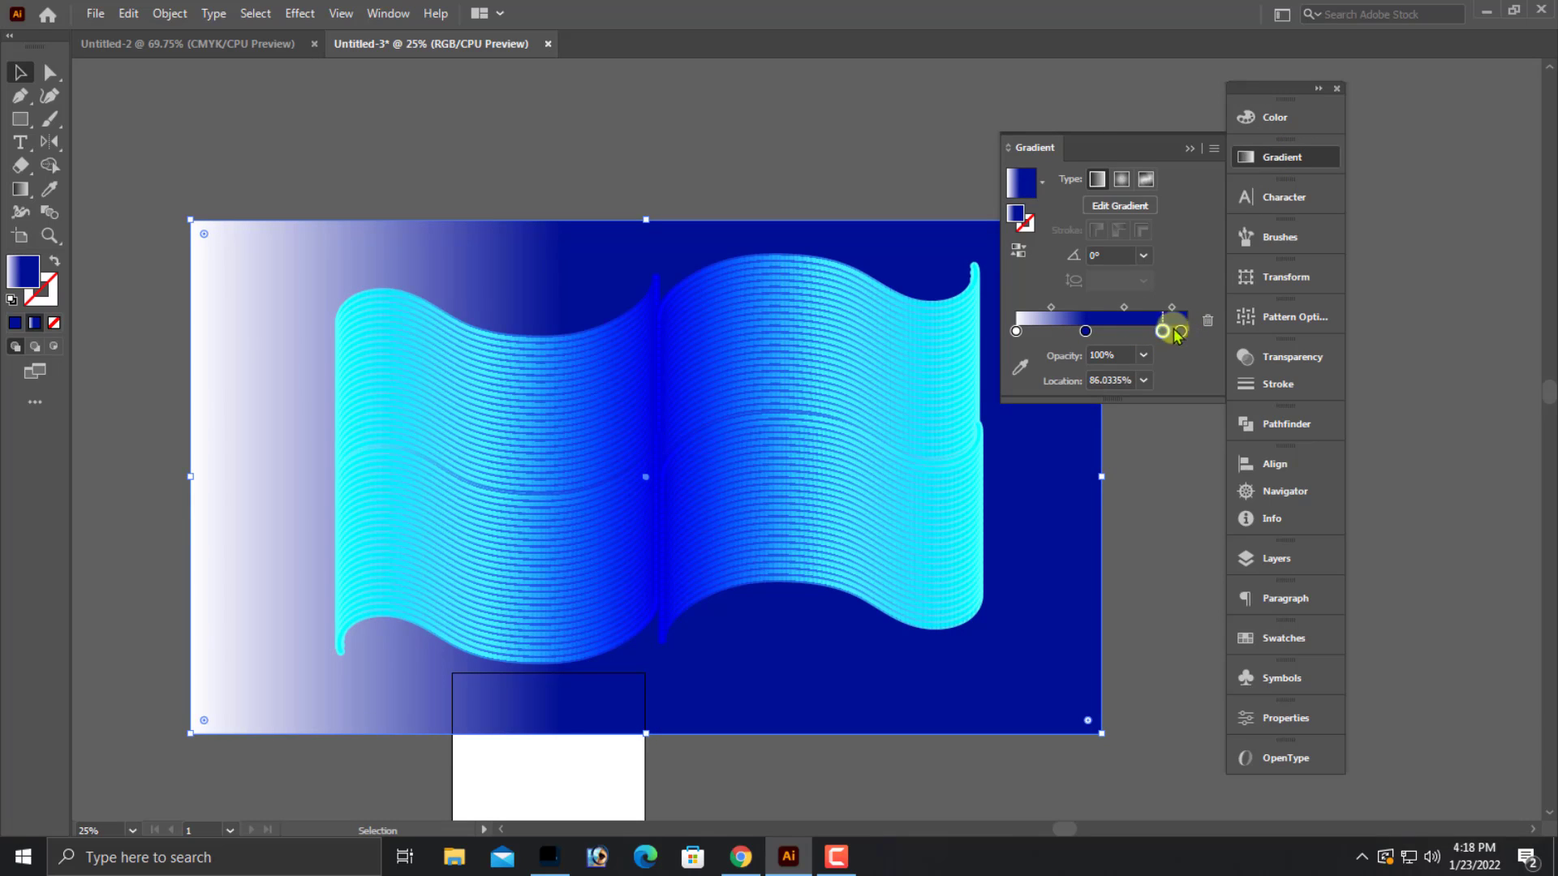
{"action": "left_click", "coordinate": [1276, 119]}
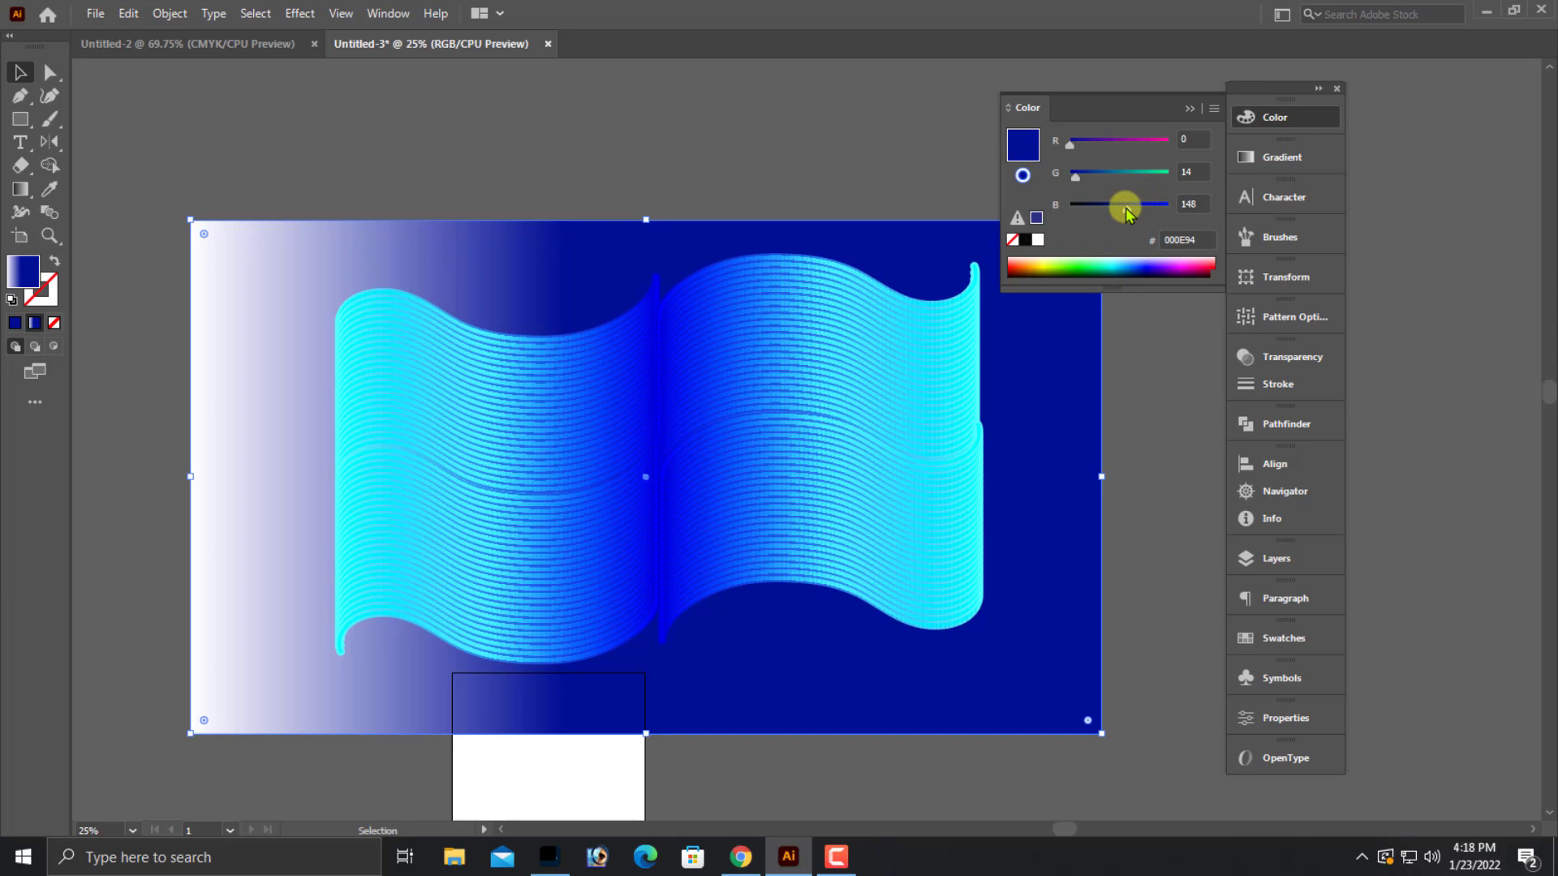
{"action": "left_click_drag", "start_coordinate": [1126, 209], "coordinate": [1160, 204]}
{"action": "left_click_drag", "start_coordinate": [1076, 175], "coordinate": [1103, 183]}
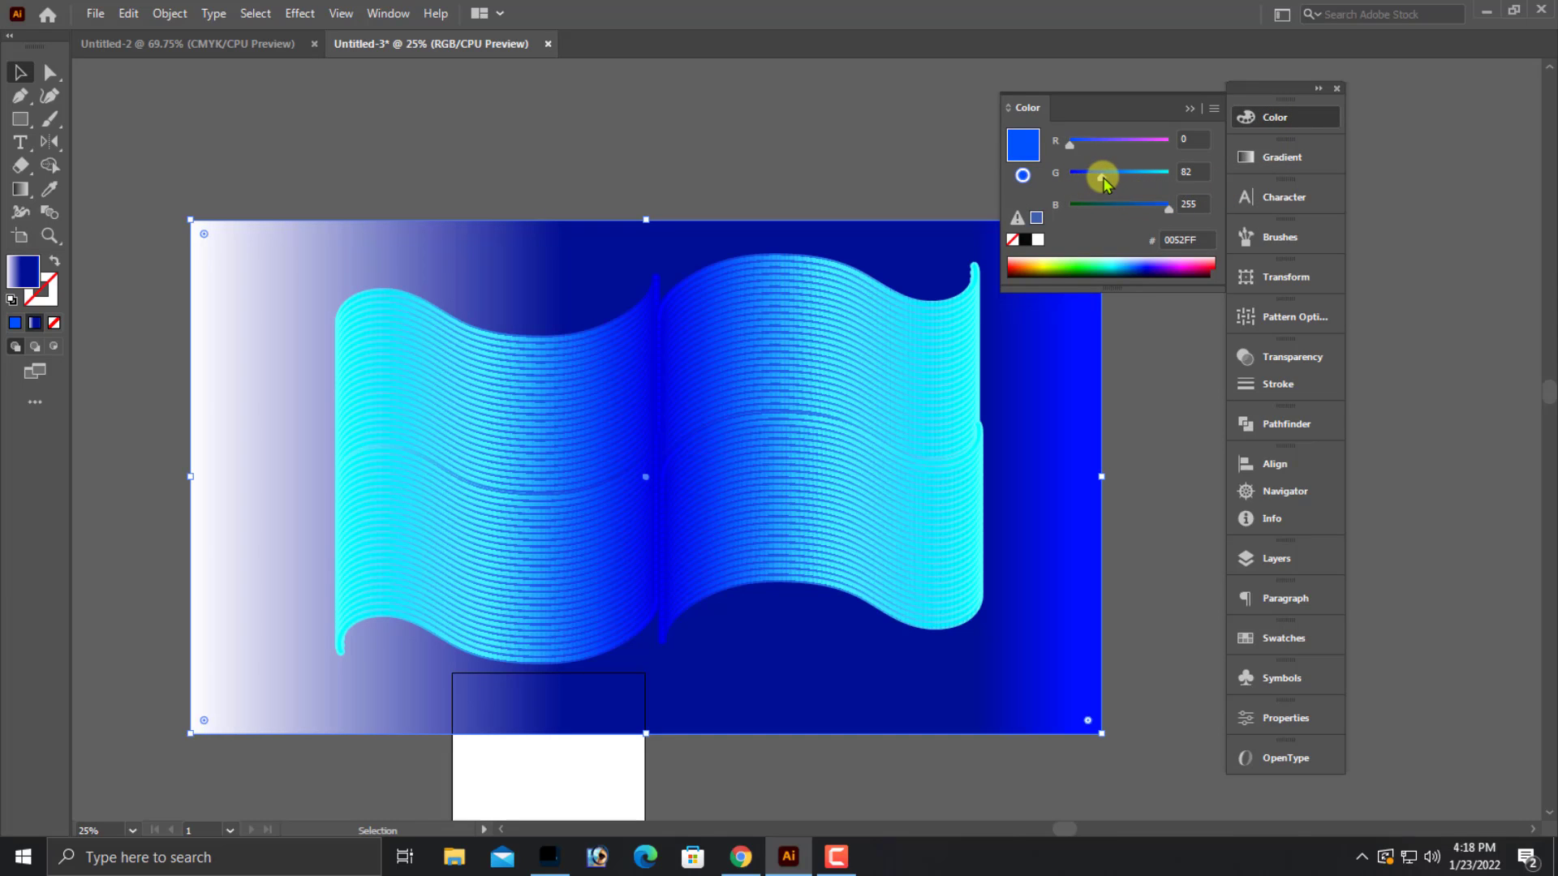
{"action": "left_click", "coordinate": [1122, 213]}
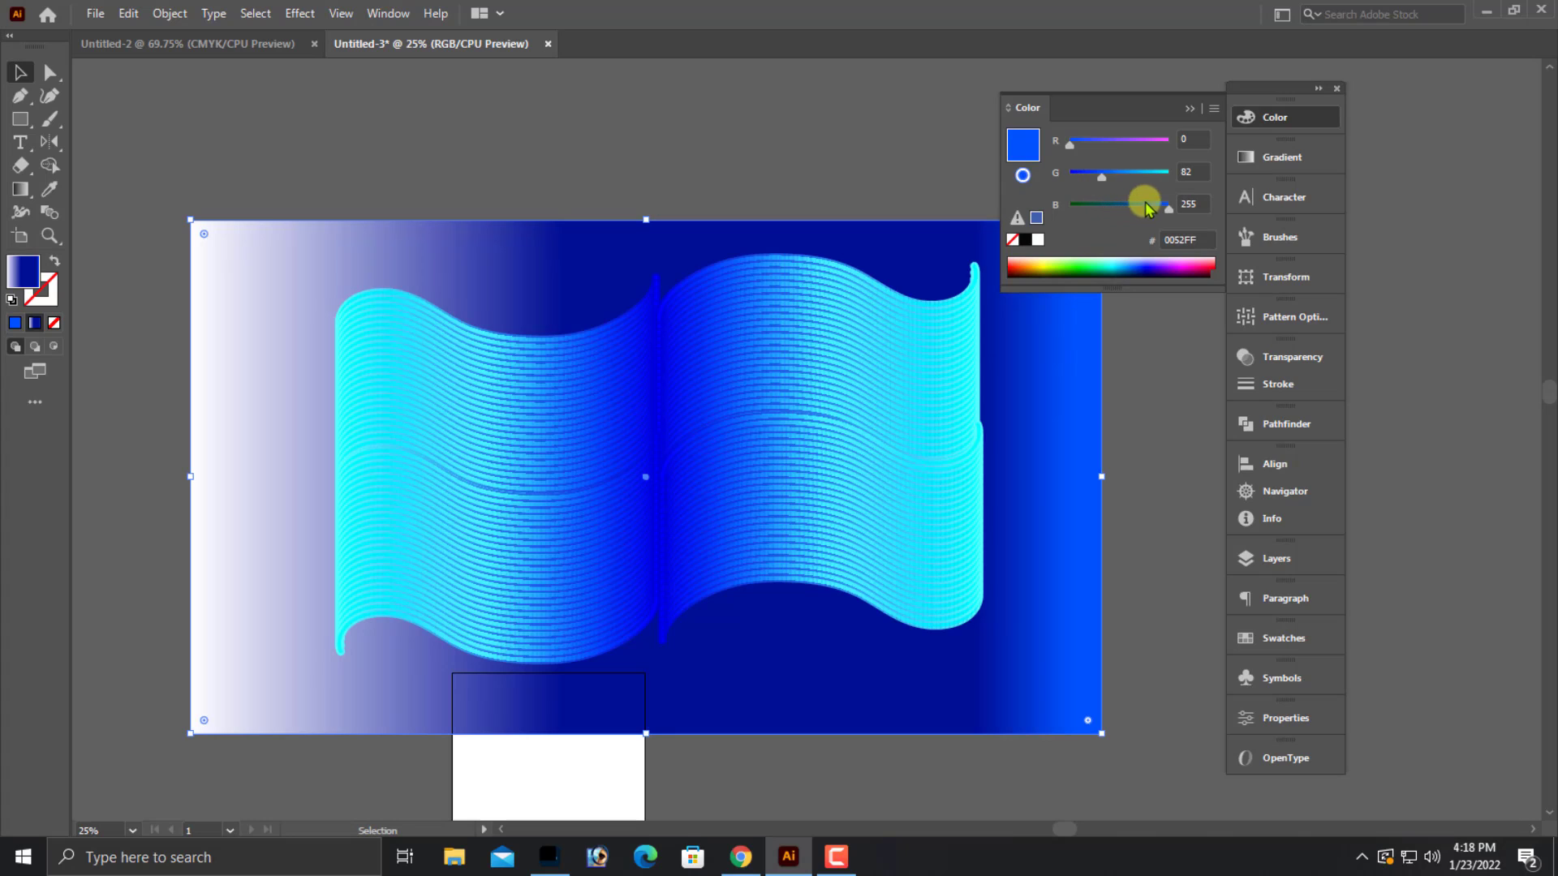
{"action": "left_click_drag", "start_coordinate": [1101, 176], "coordinate": [1073, 173]}
{"action": "scroll", "coordinate": [1124, 485], "scroll_direction": "up", "scroll_amount": 1}
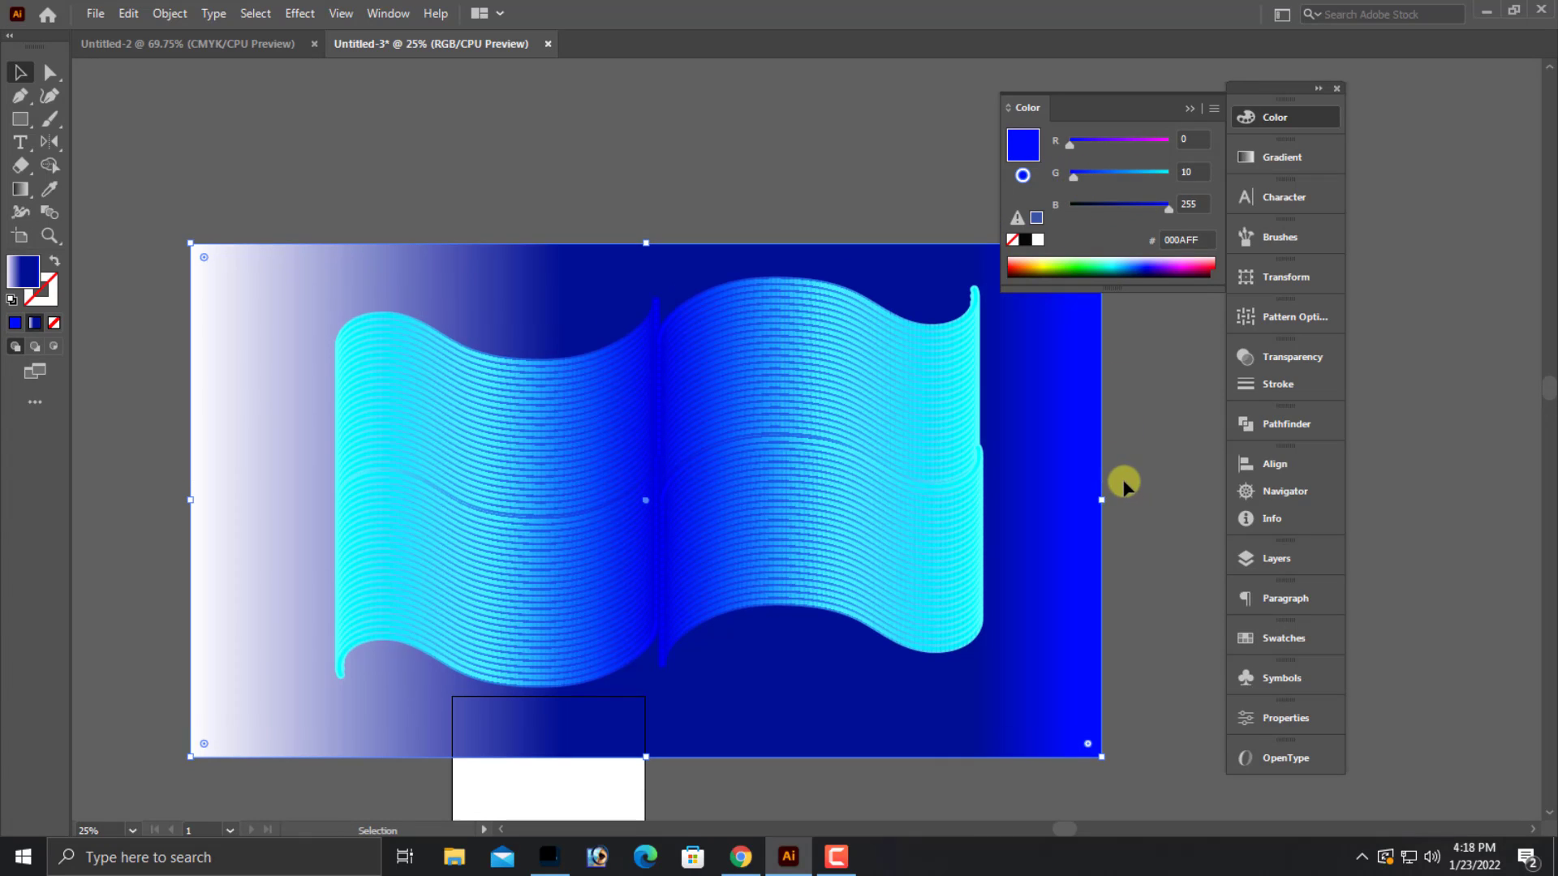
{"action": "left_click", "coordinate": [1114, 481]}
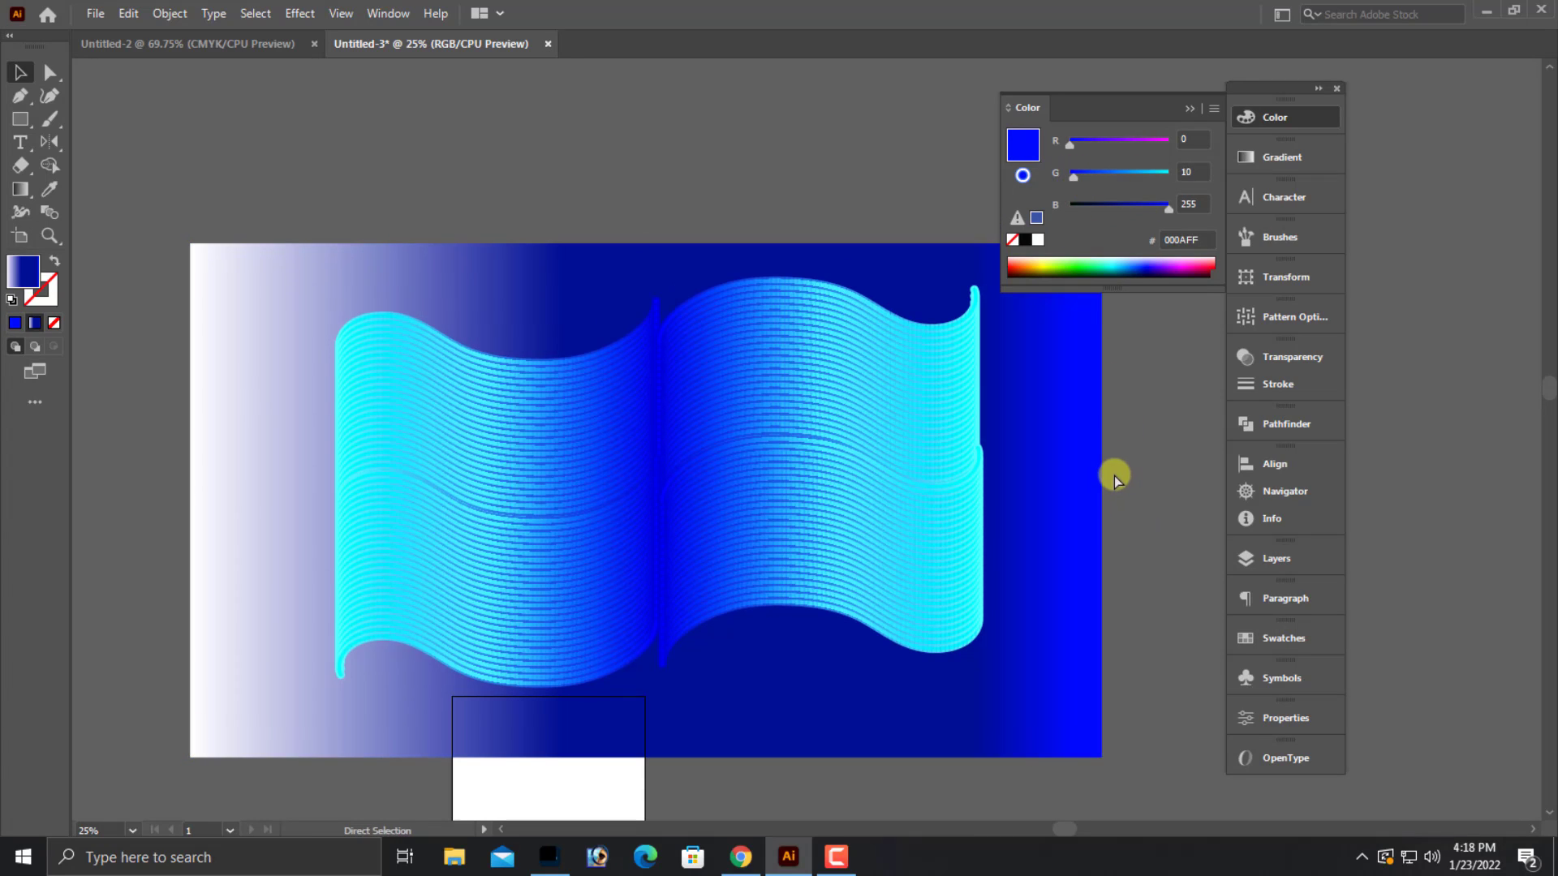
{"action": "scroll", "coordinate": [1091, 497], "scroll_direction": "down", "scroll_amount": 1}
{"action": "scroll", "coordinate": [1022, 558], "scroll_direction": "right", "scroll_amount": 2}
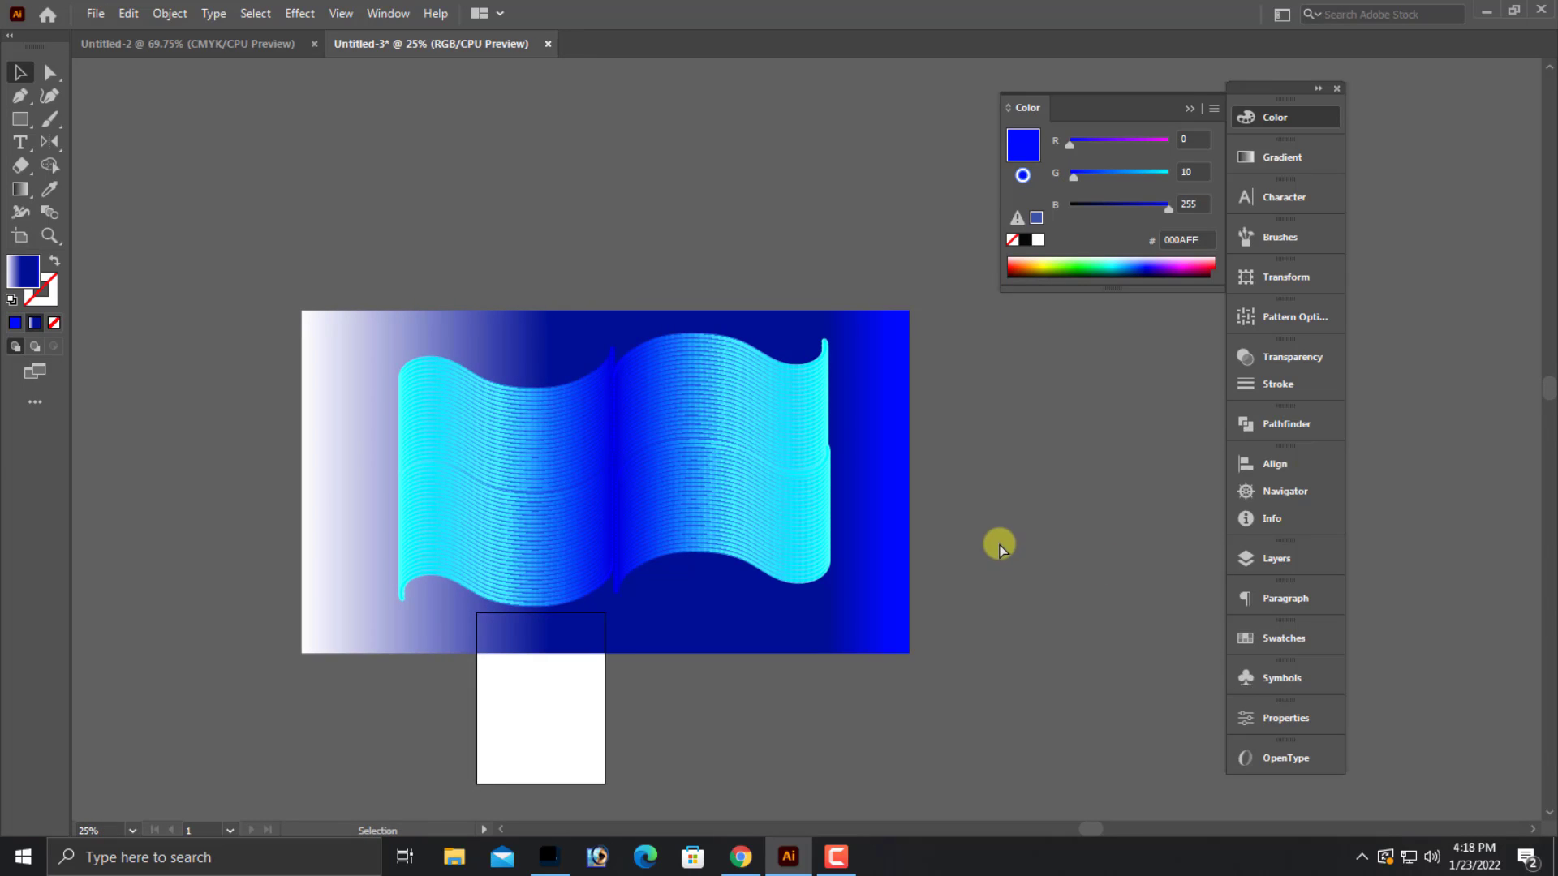
- Select the right wave and both left wave blends and scale them up together
{"action": "scroll", "coordinate": [998, 560], "scroll_direction": "up", "scroll_amount": 2}
{"action": "scroll", "coordinate": [984, 591], "scroll_direction": "up", "scroll_amount": 1}
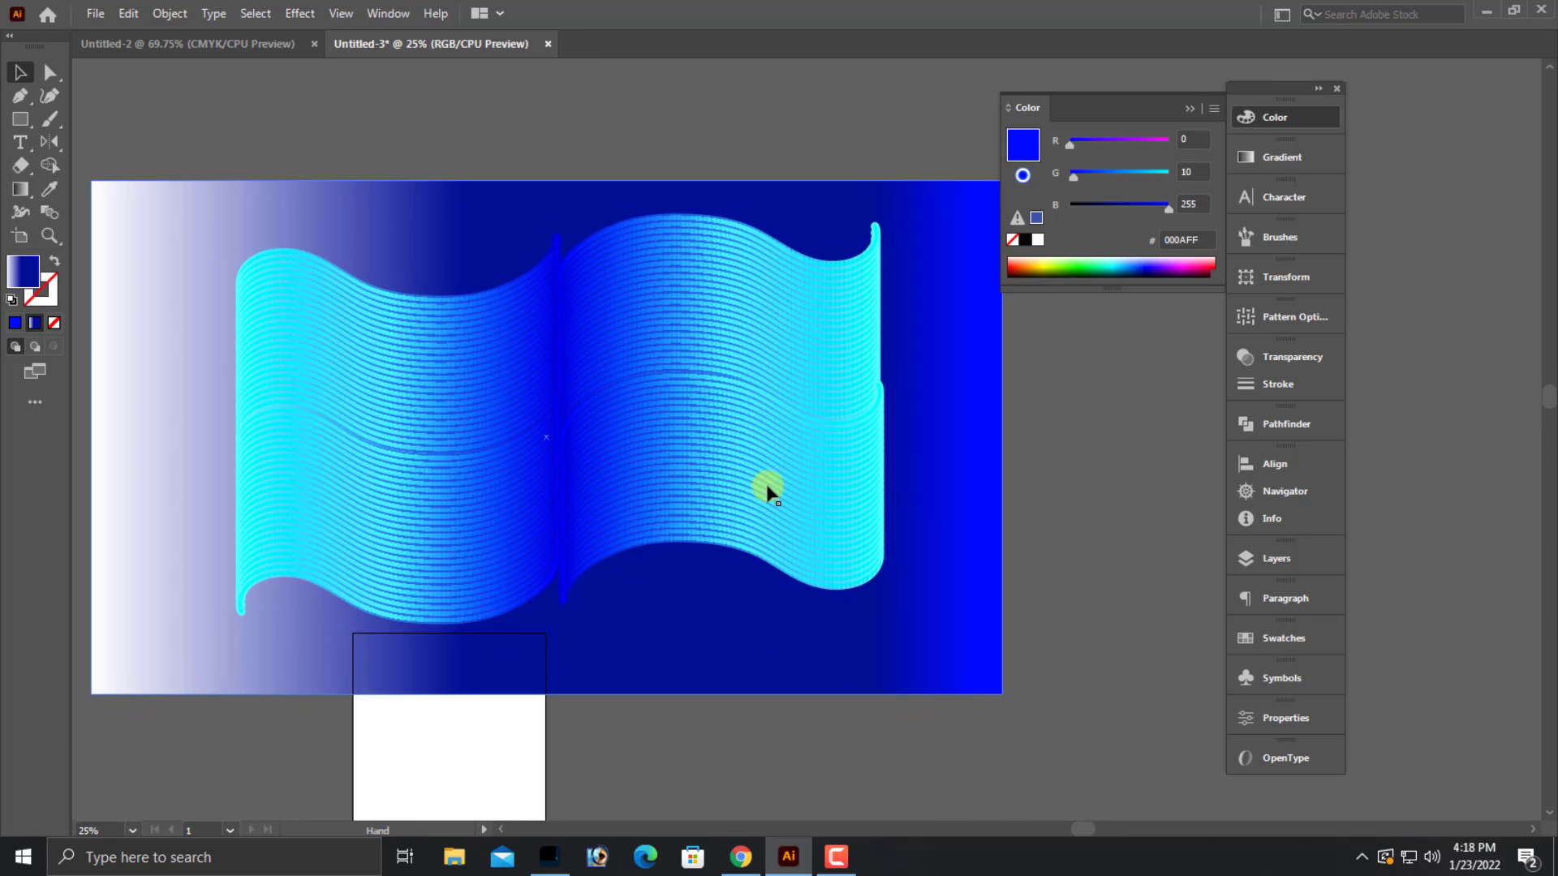
{"action": "left_click", "coordinate": [755, 515]}
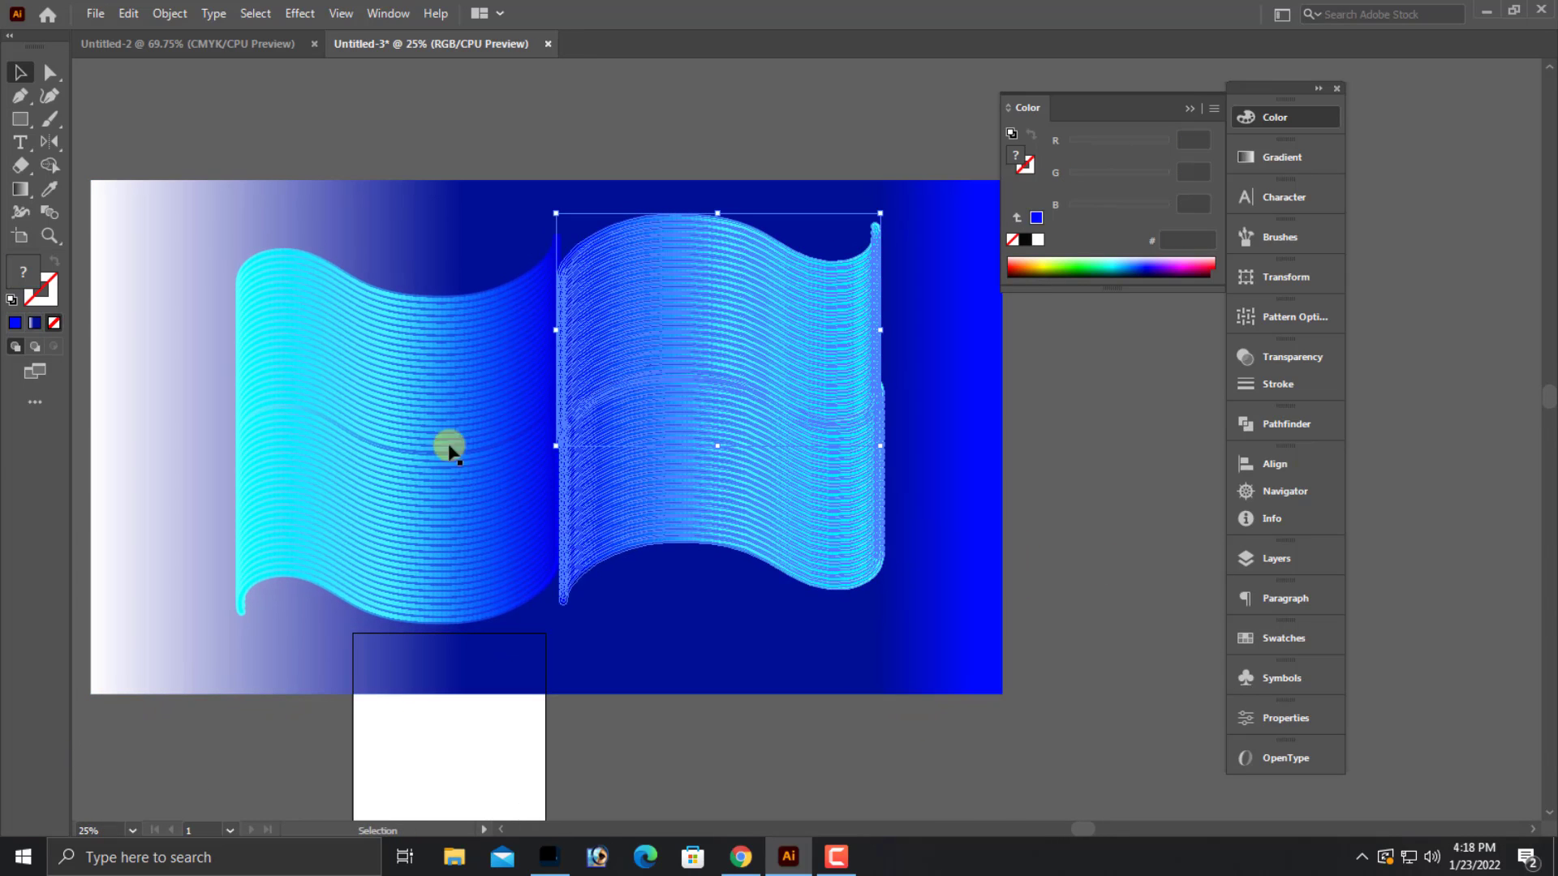
{"action": "left_click", "coordinate": [414, 560], "text": "shift"}
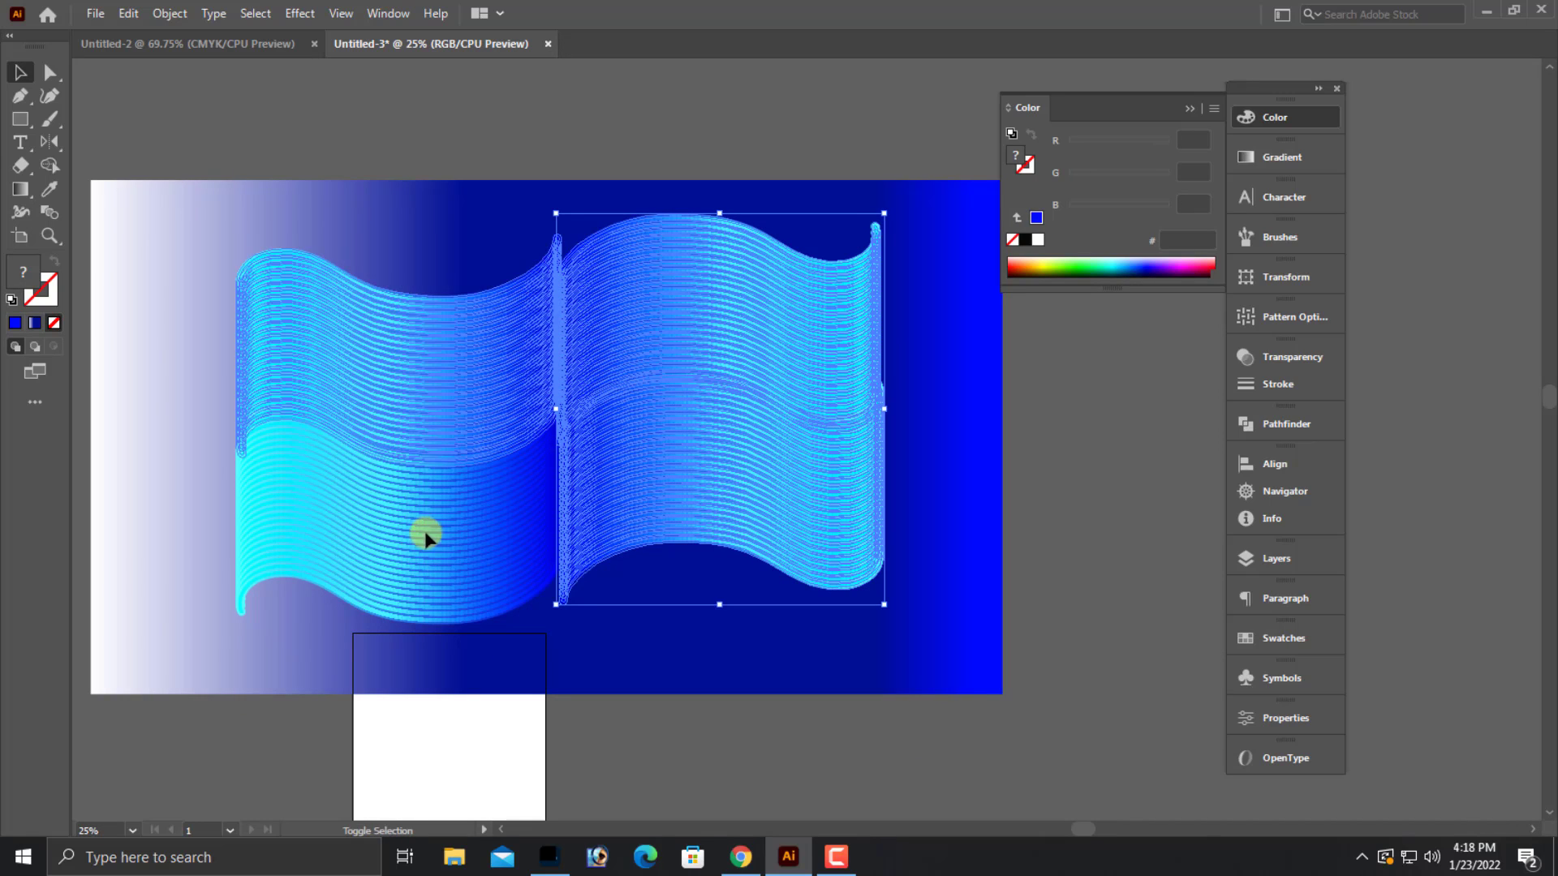
{"action": "left_click", "coordinate": [431, 524], "text": "shift"}
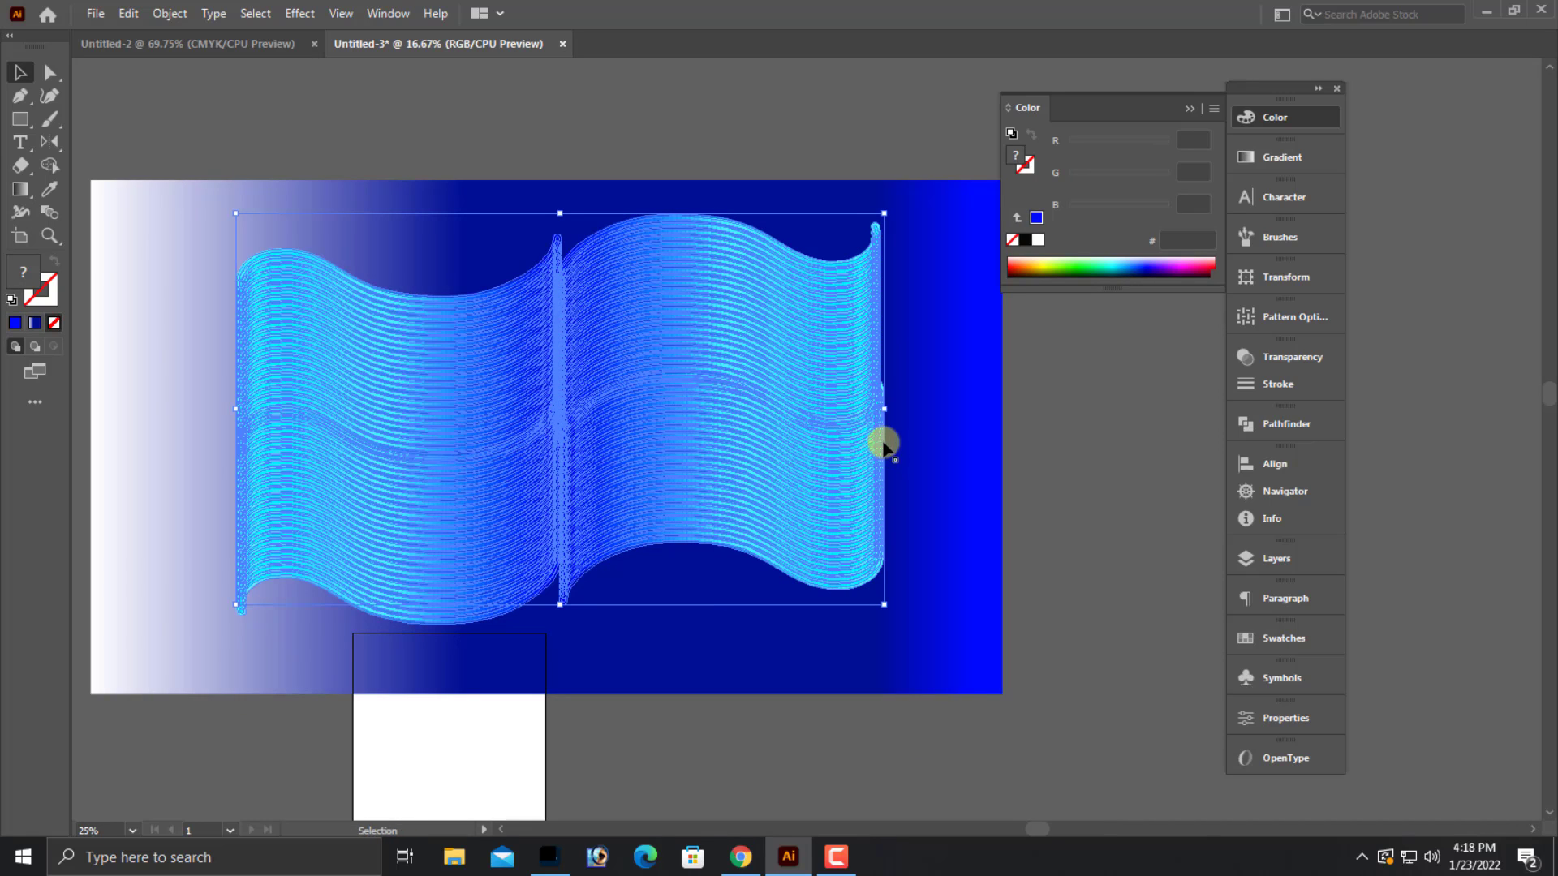
{"action": "key", "text": "ctrl+minus"}
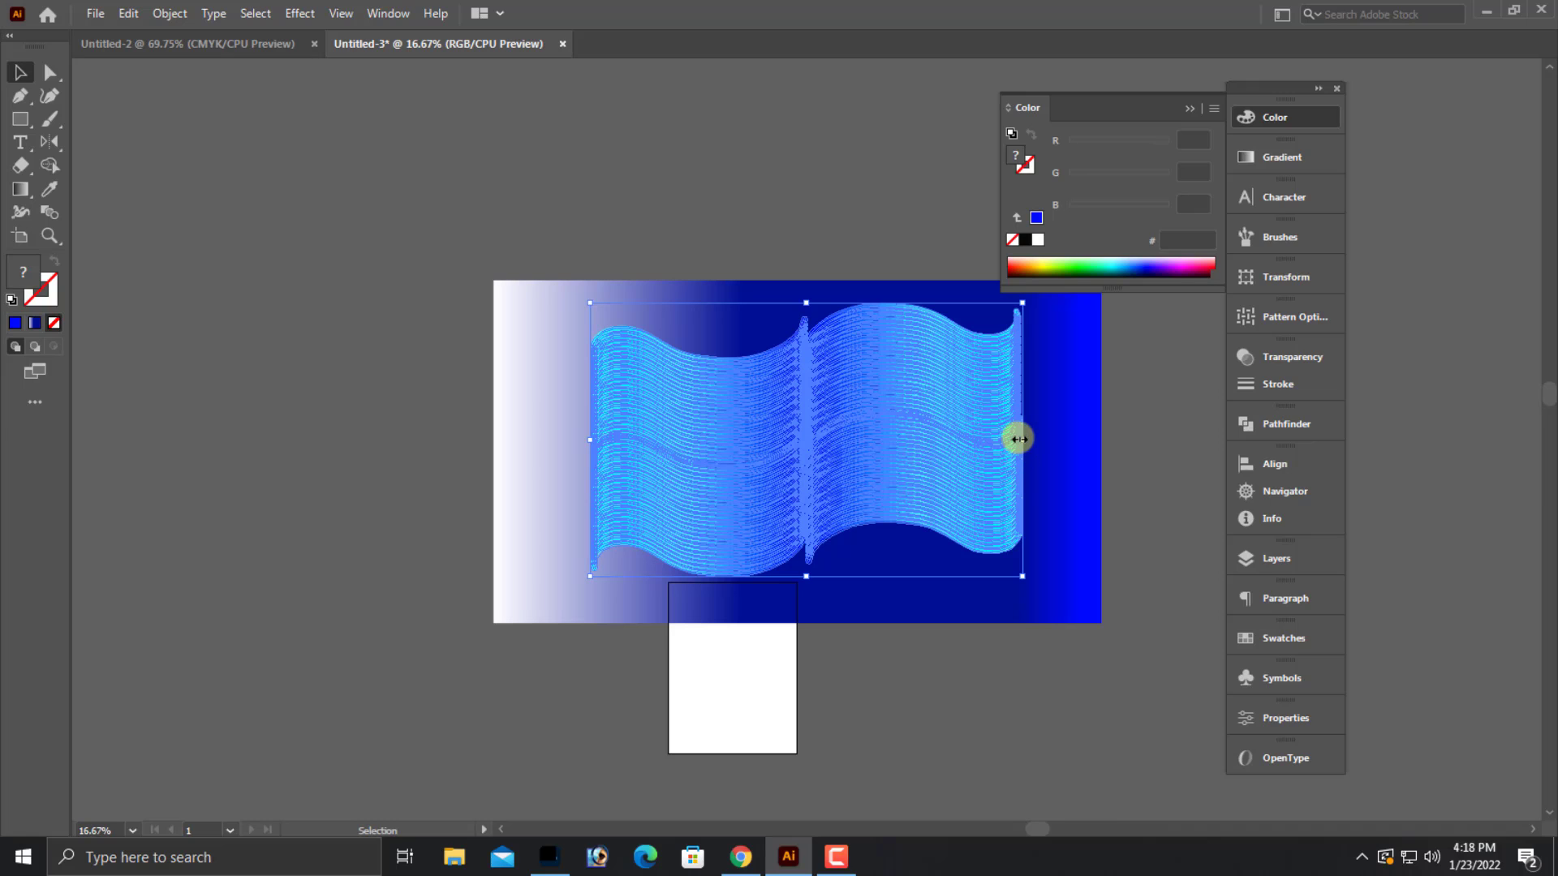
{"action": "mouse_move", "coordinate": [1031, 443]}
{"action": "left_mouse_down"}
{"action": "mouse_move", "coordinate": [1109, 485]}
{"action": "mouse_move", "coordinate": [387, 417]}
{"action": "mouse_move", "coordinate": [306, 425]}
{"action": "left_mouse_up"}
{"action": "left_click", "coordinate": [276, 459]}
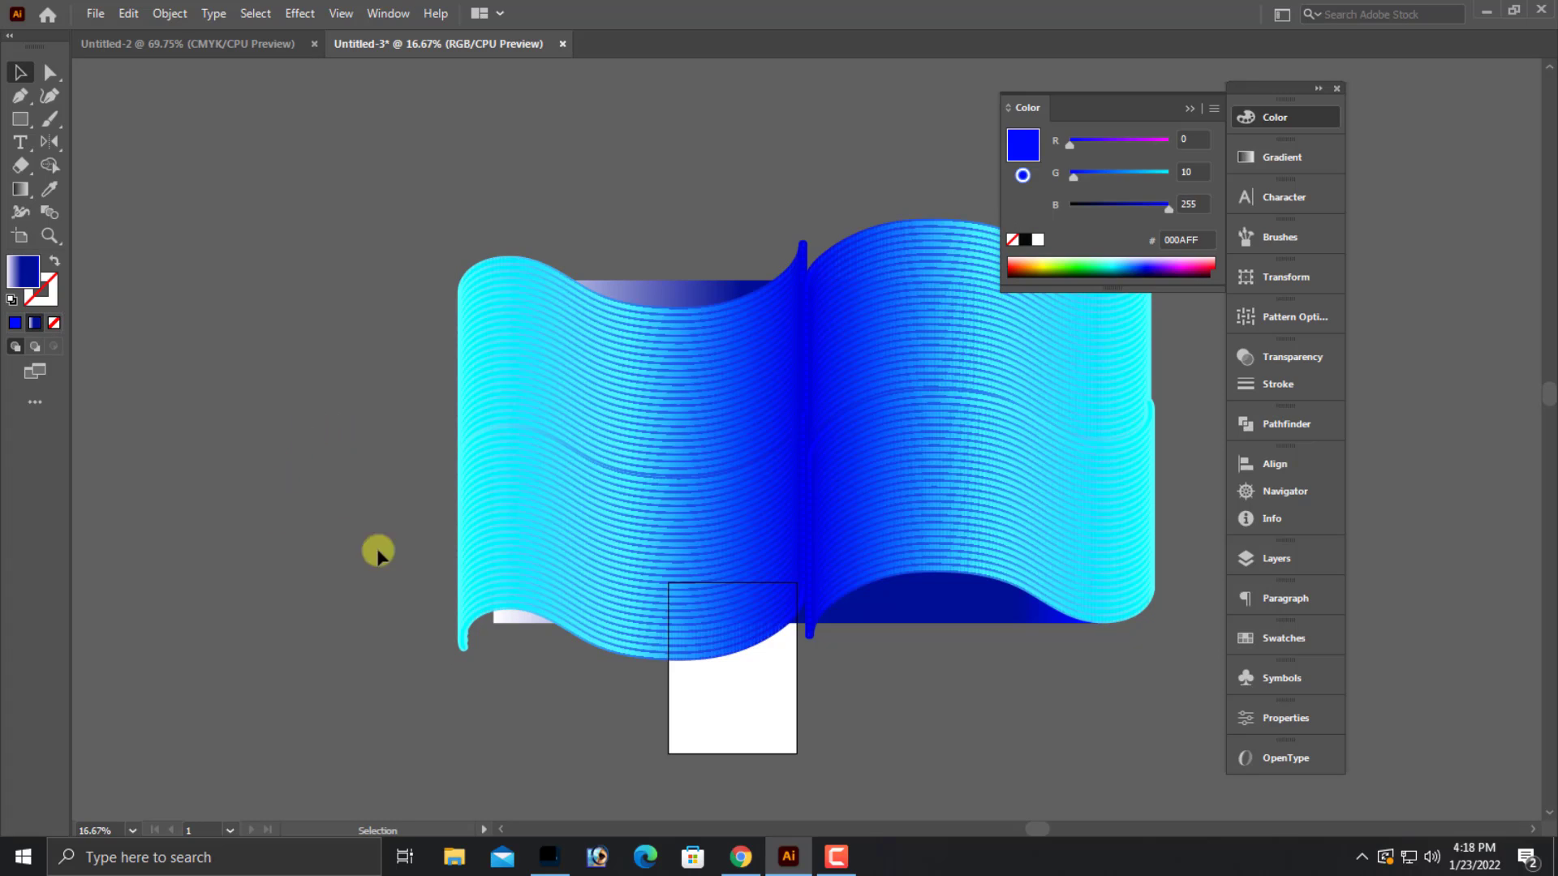
- Rotate the upper and lower right waves so their shading matches the left panel
{"action": "scroll", "coordinate": [810, 717], "scroll_direction": "up", "scroll_amount": 2}
{"action": "key", "text": "alt+space"}
{"action": "key", "text": "Escape"}
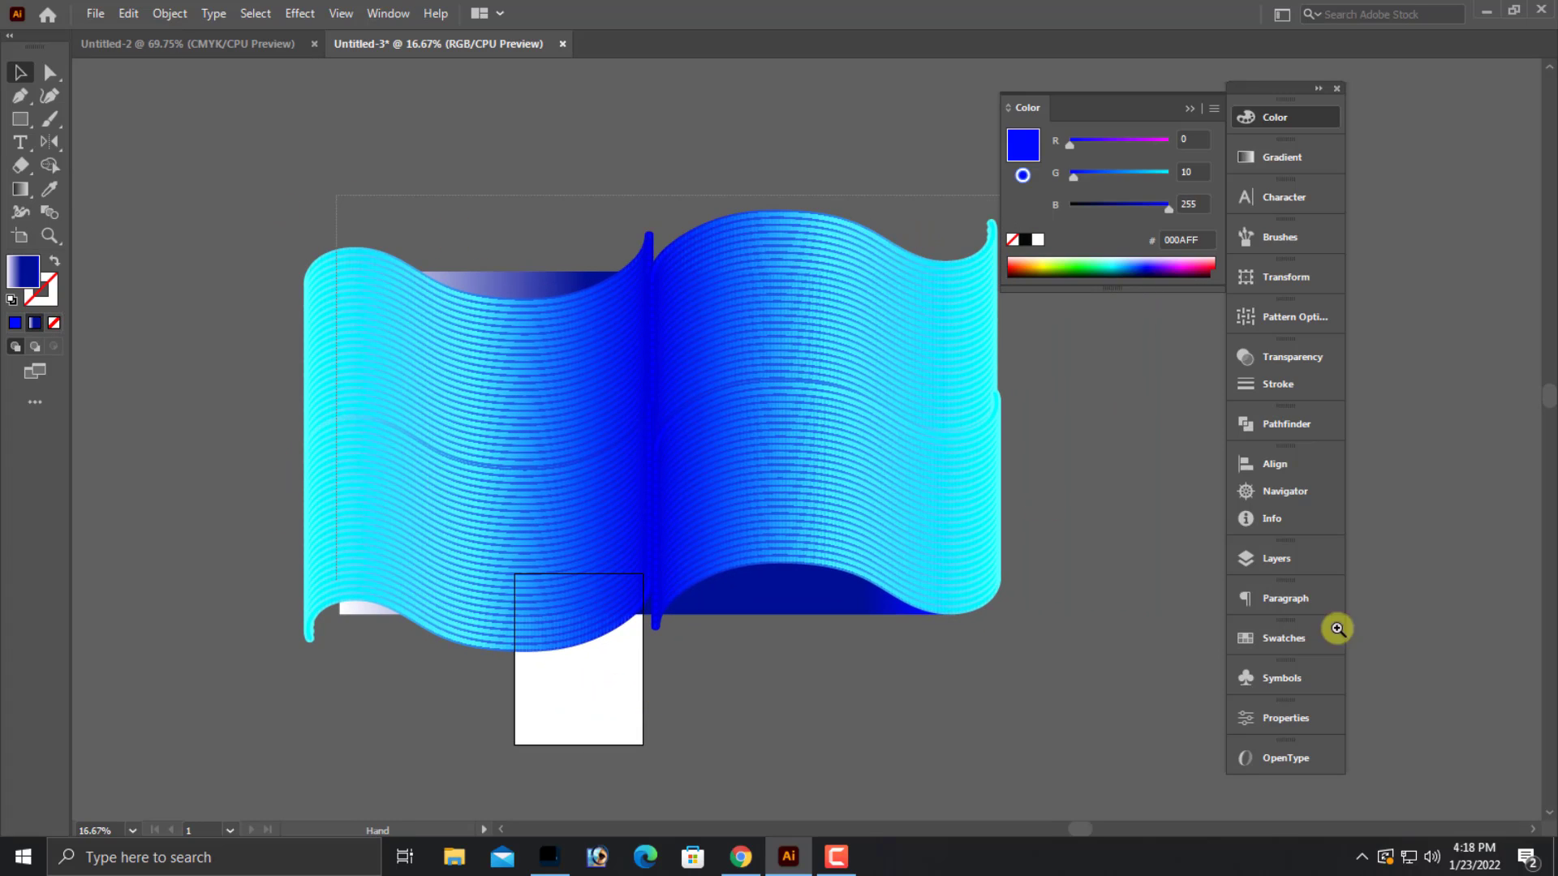
{"action": "scroll", "coordinate": [1111, 613], "scroll_direction": "up", "scroll_amount": 1}
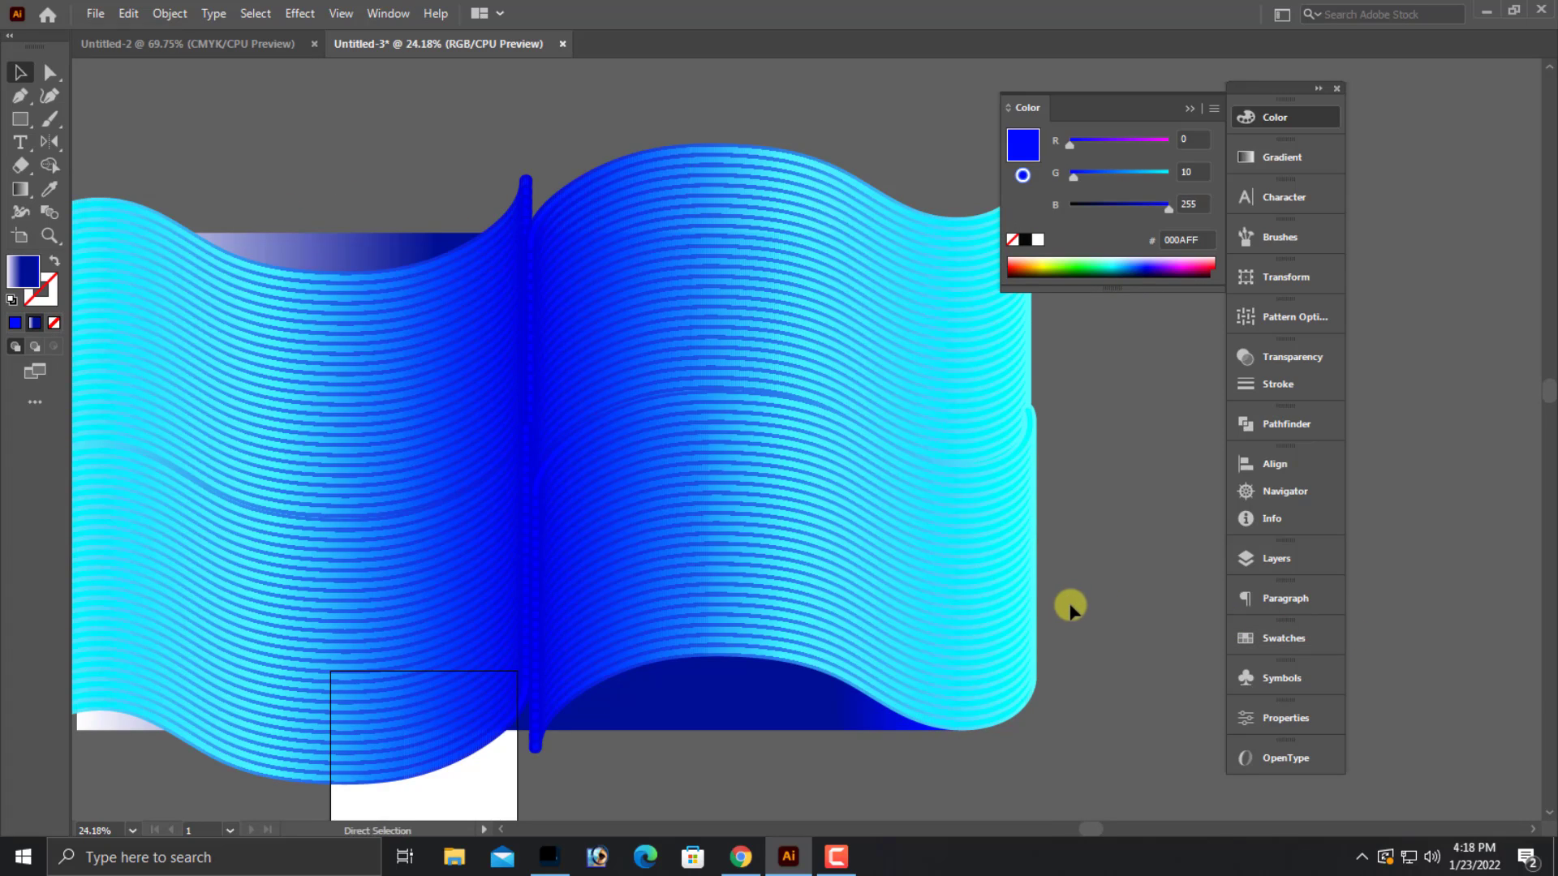
{"action": "key", "text": "ctrl+minus"}
{"action": "left_click", "coordinate": [895, 516]}
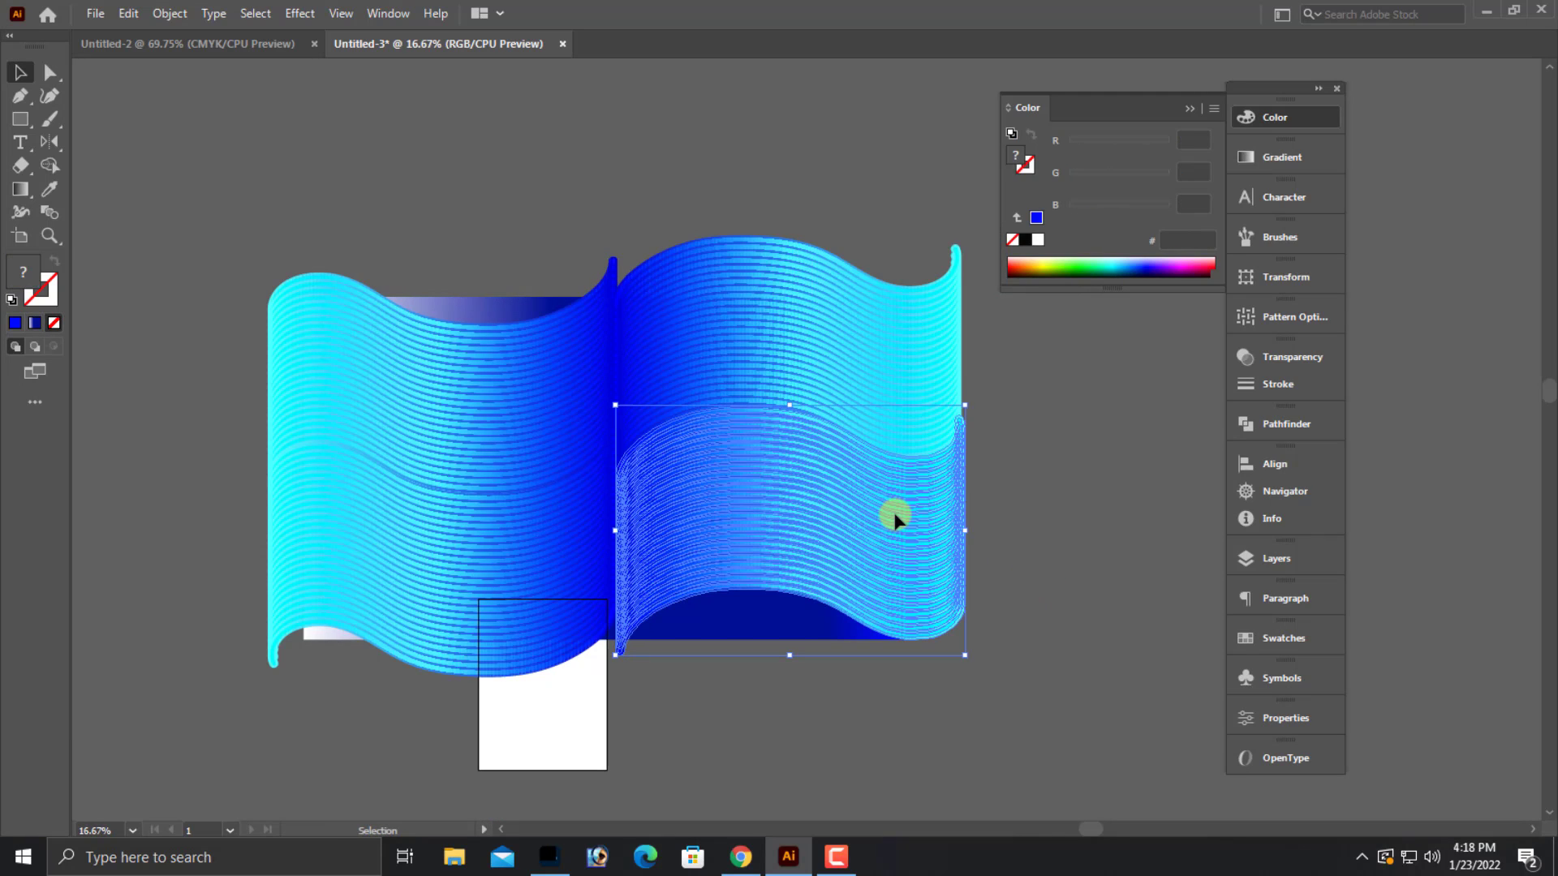
{"action": "left_click", "coordinate": [1046, 521]}
{"action": "left_click", "coordinate": [848, 382]}
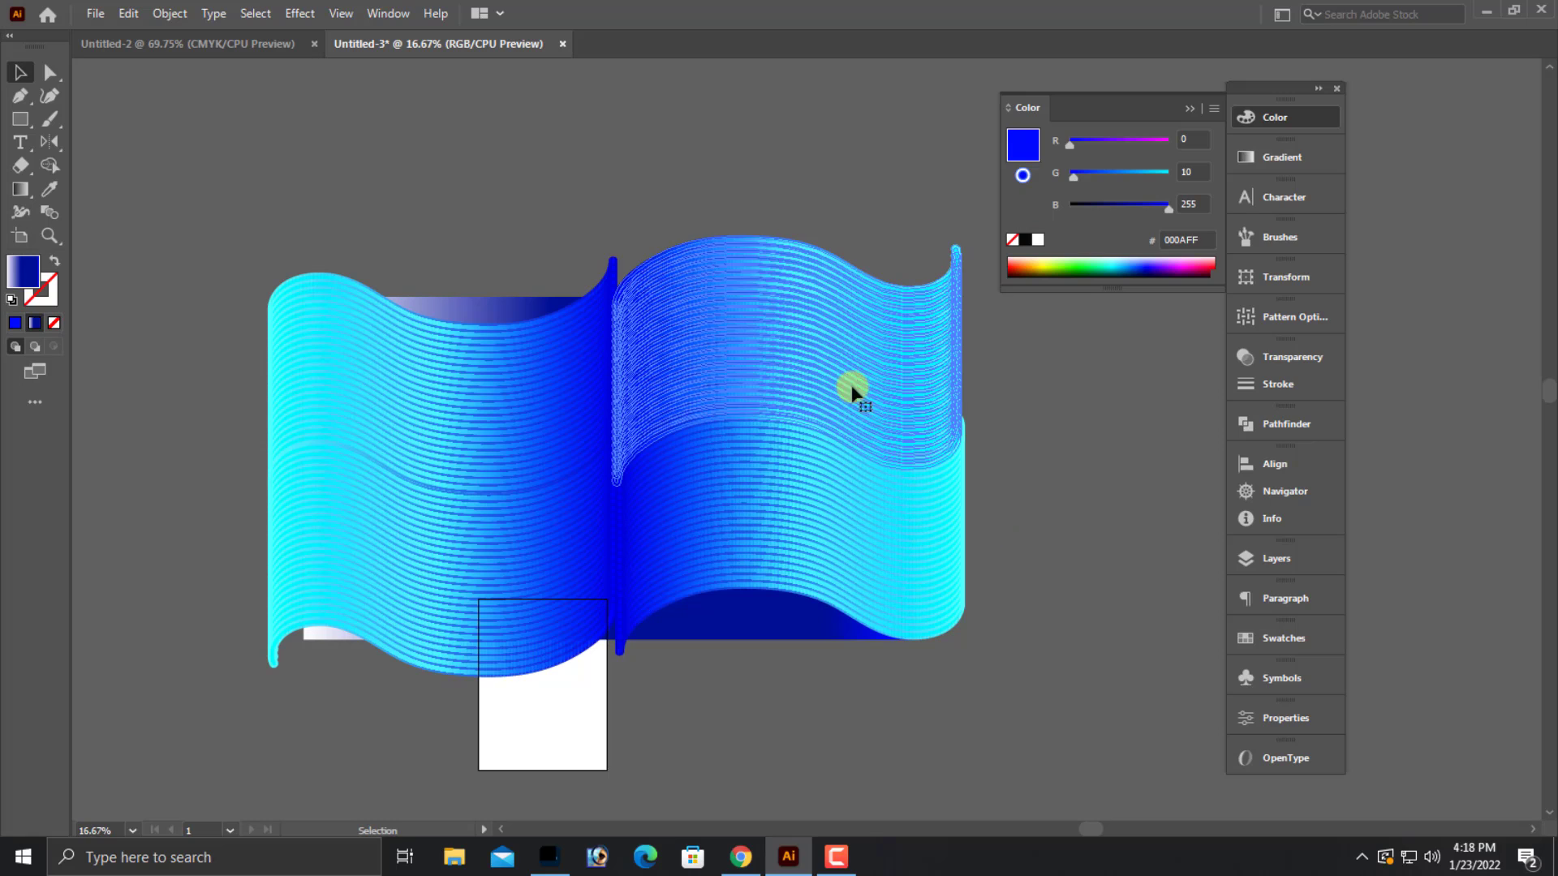
{"action": "left_click", "coordinate": [864, 493], "text": "shift"}
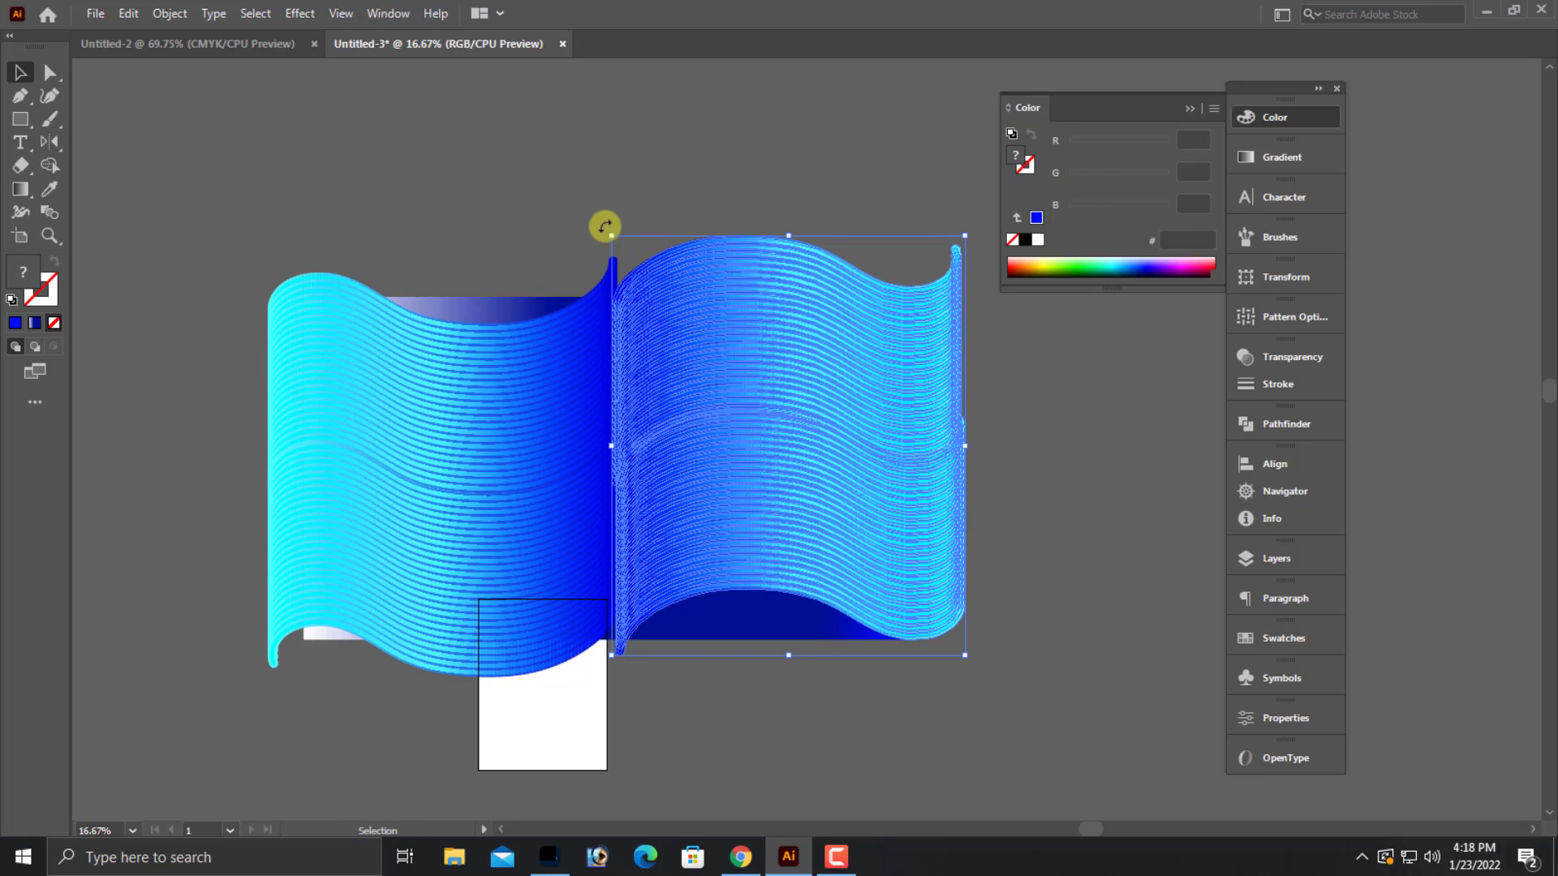
{"action": "mouse_move", "coordinate": [605, 347]}
{"action": "left_mouse_down"}
{"action": "mouse_move", "coordinate": [1006, 688]}
{"action": "mouse_move", "coordinate": [444, 337]}
{"action": "left_mouse_up"}
{"action": "left_click", "coordinate": [328, 224]}
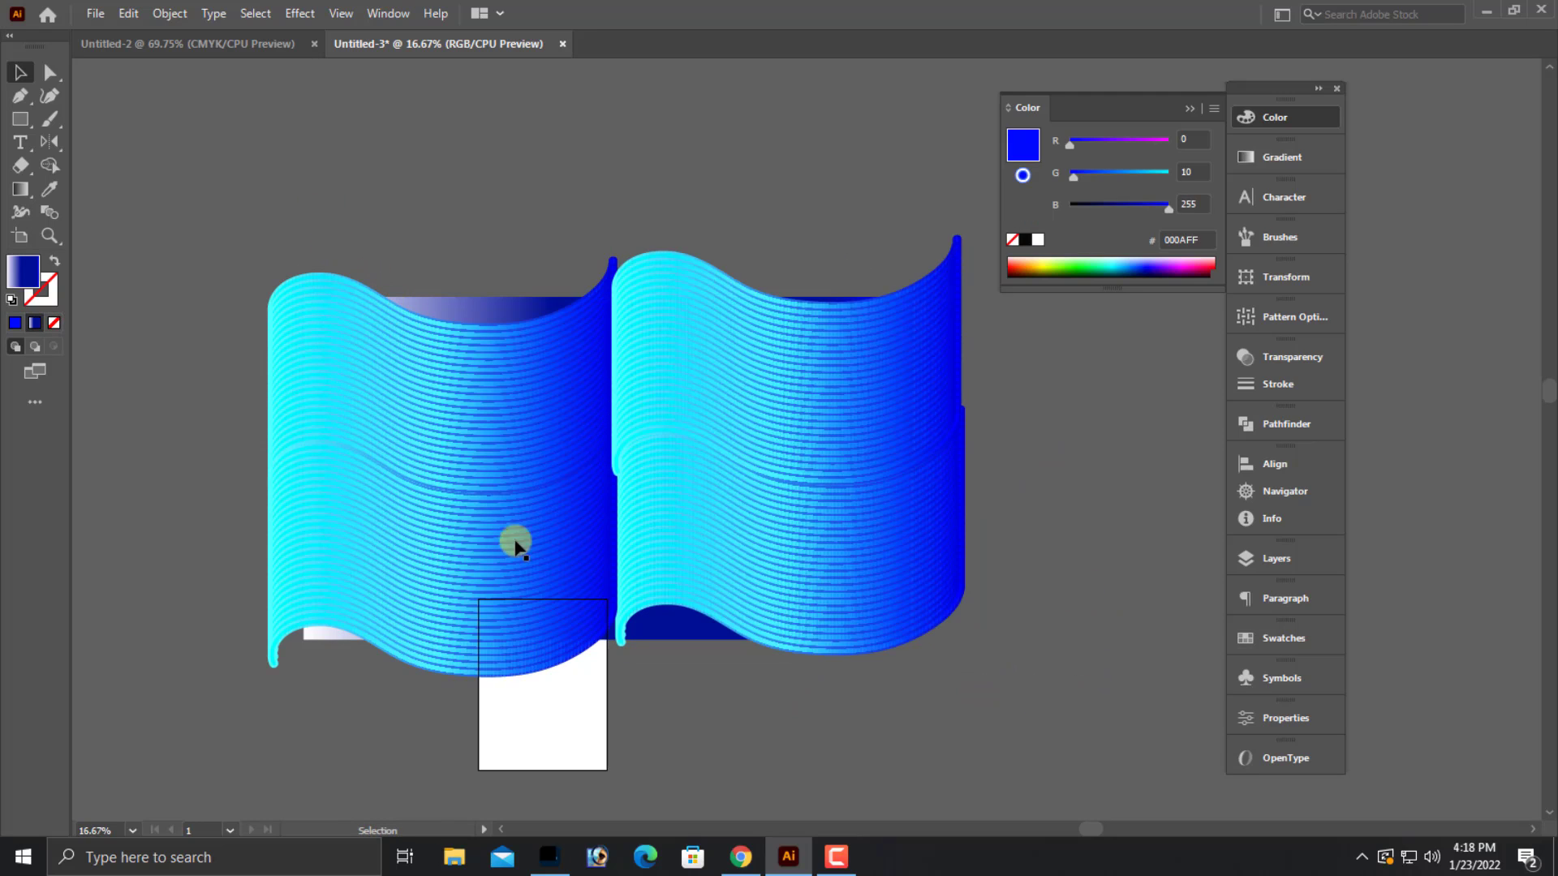
- Select the right and upper right wave blends and check their stroke settings
{"action": "left_click_drag", "start_coordinate": [340, 224], "coordinate": [986, 532]}
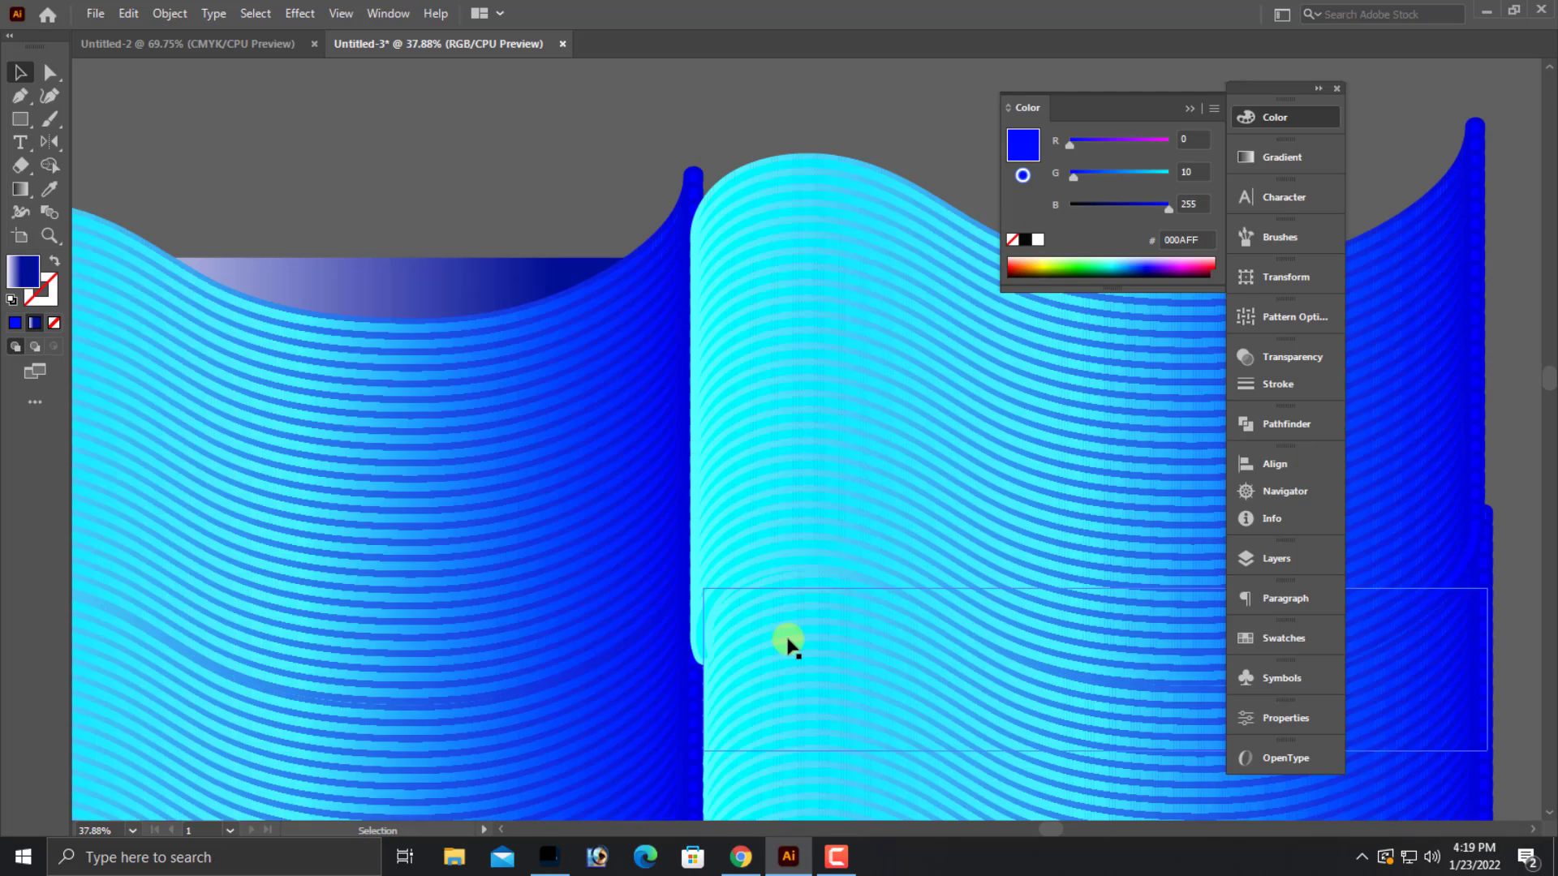
{"action": "left_click", "coordinate": [781, 691]}
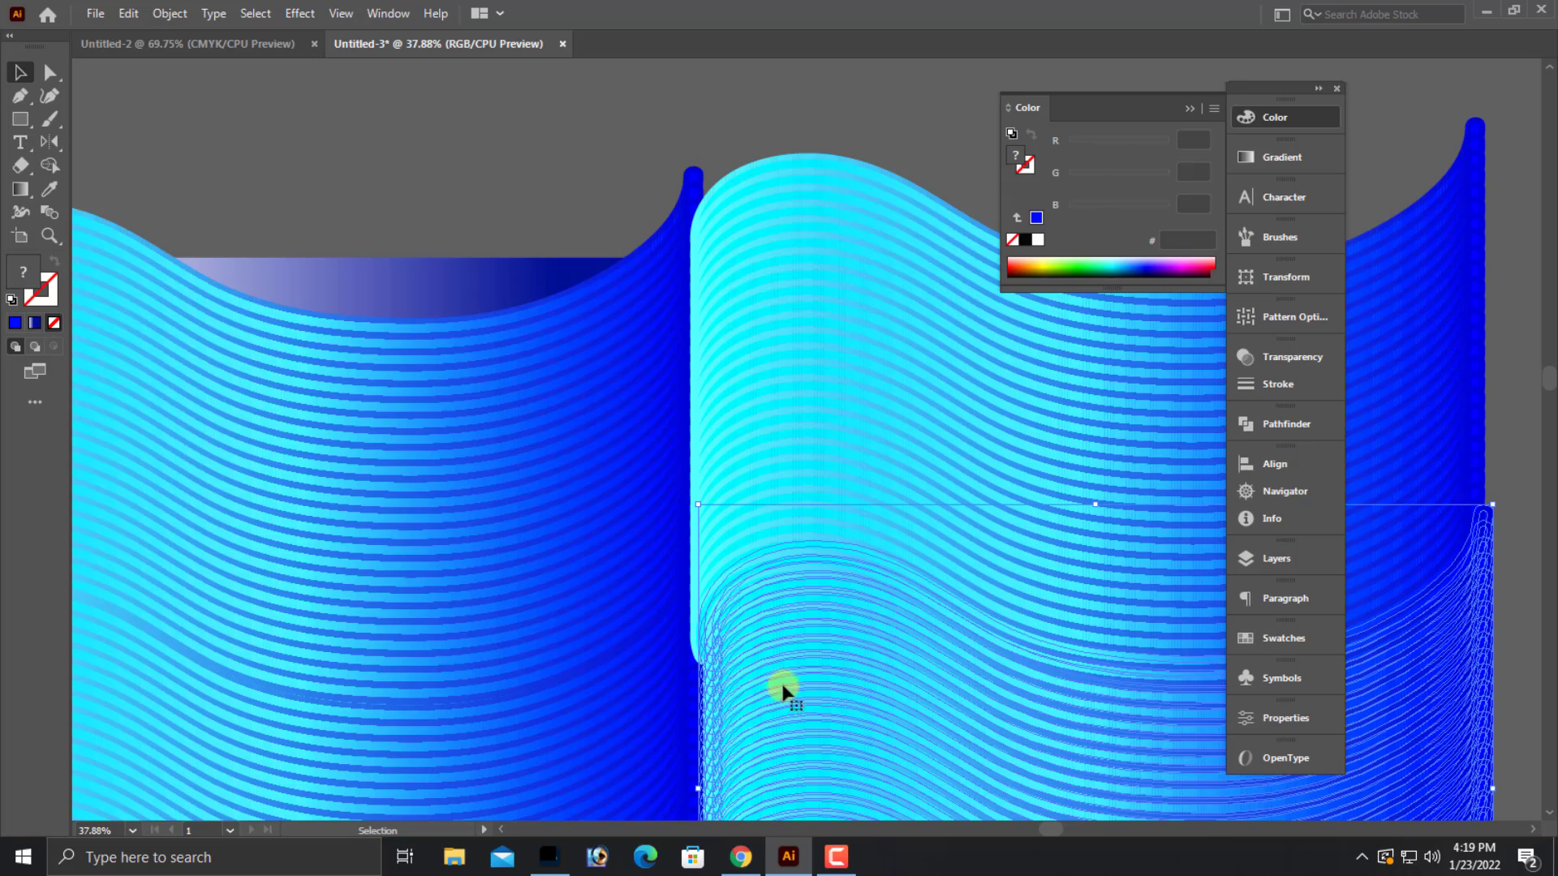
{"action": "left_click", "coordinate": [824, 491]}
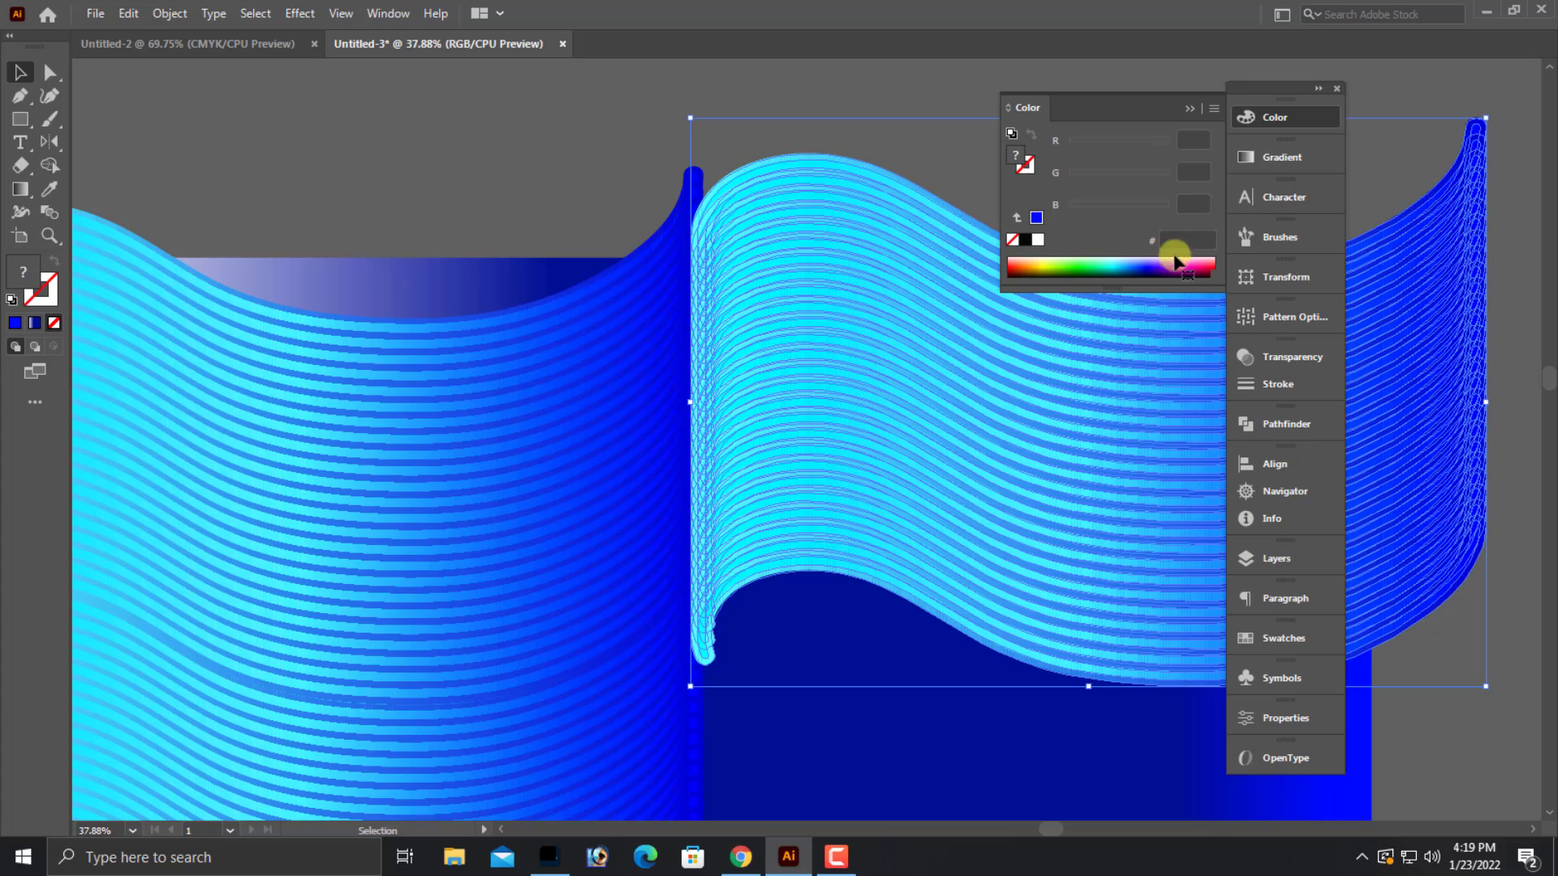
{"action": "left_click", "coordinate": [1312, 385]}
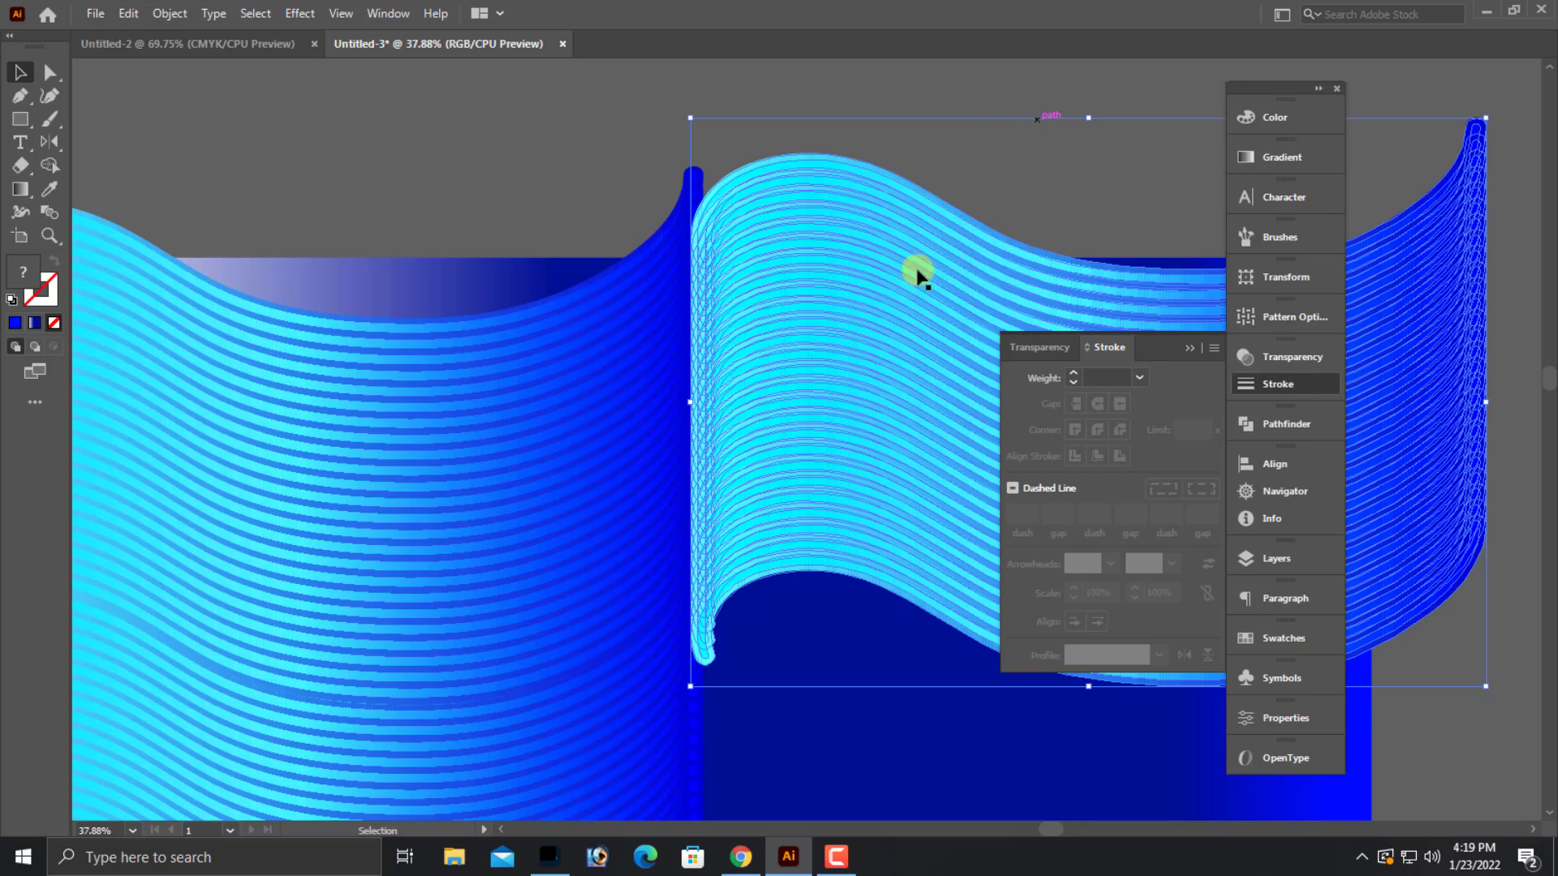
{"action": "key", "text": "ctrl+shift+a"}
{"action": "scroll", "coordinate": [920, 268], "scroll_direction": "down", "scroll_amount": 2}
{"action": "scroll", "coordinate": [904, 208], "scroll_direction": "down", "scroll_amount": 3}
{"action": "scroll", "coordinate": [870, 275], "scroll_direction": "down", "scroll_amount": 3}
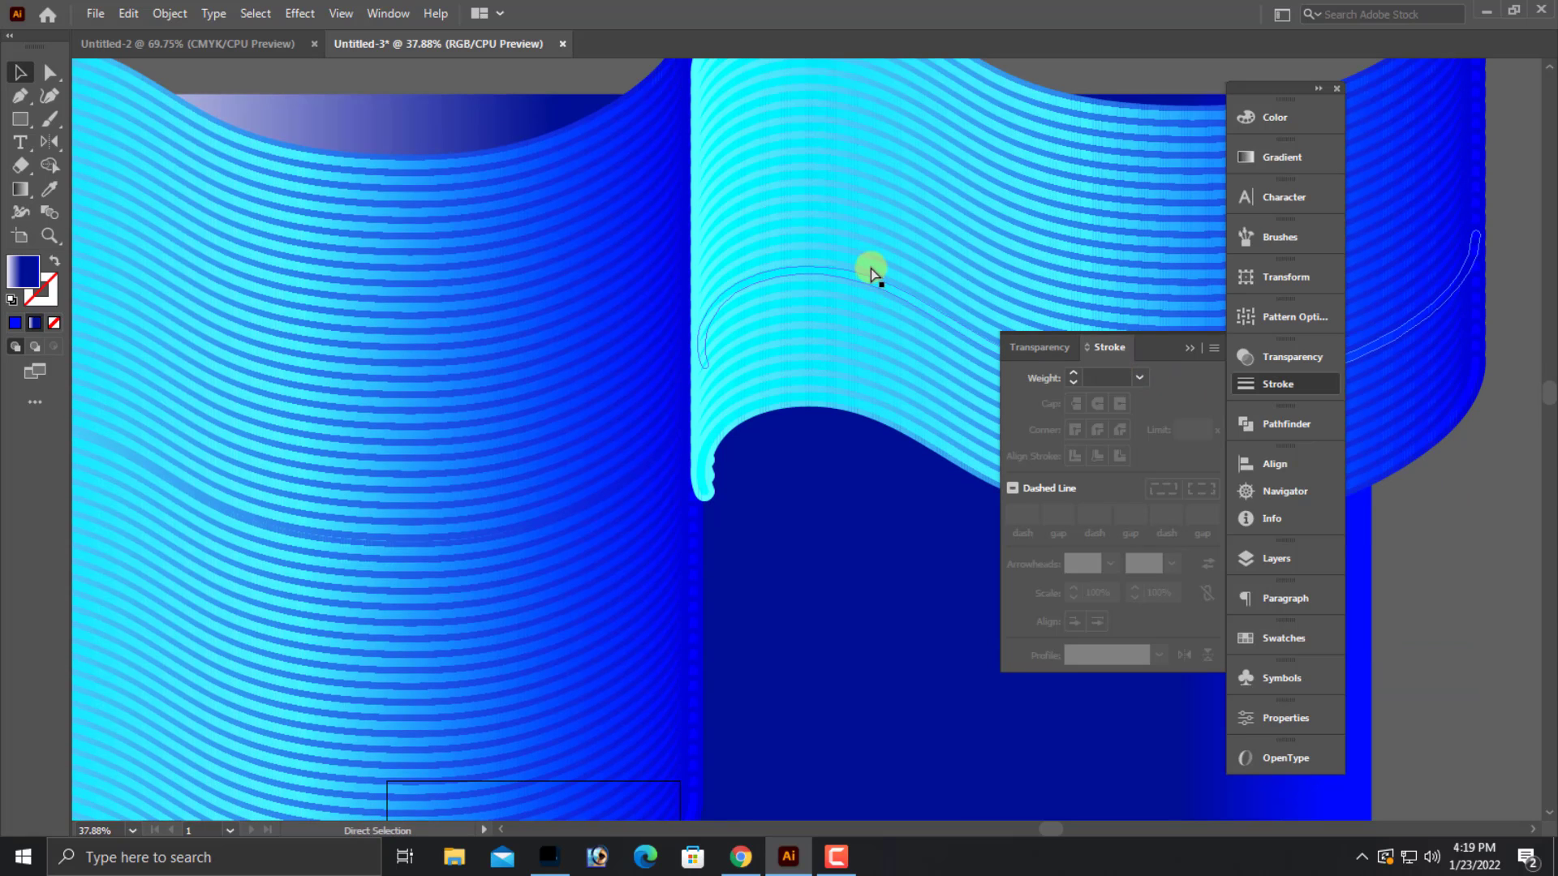
{"action": "scroll", "coordinate": [874, 268], "scroll_direction": "down", "scroll_amount": 1, "text": "alt"}
- Move the upper right wave blend about 11.01 in lower to line up with the left panel
{"action": "mouse_move", "coordinate": [844, 296]}
{"action": "left_mouse_down"}
{"action": "mouse_move", "coordinate": [742, 261]}
{"action": "mouse_move", "coordinate": [761, 571]}
{"action": "left_mouse_up"}
{"action": "left_click", "coordinate": [762, 233]}
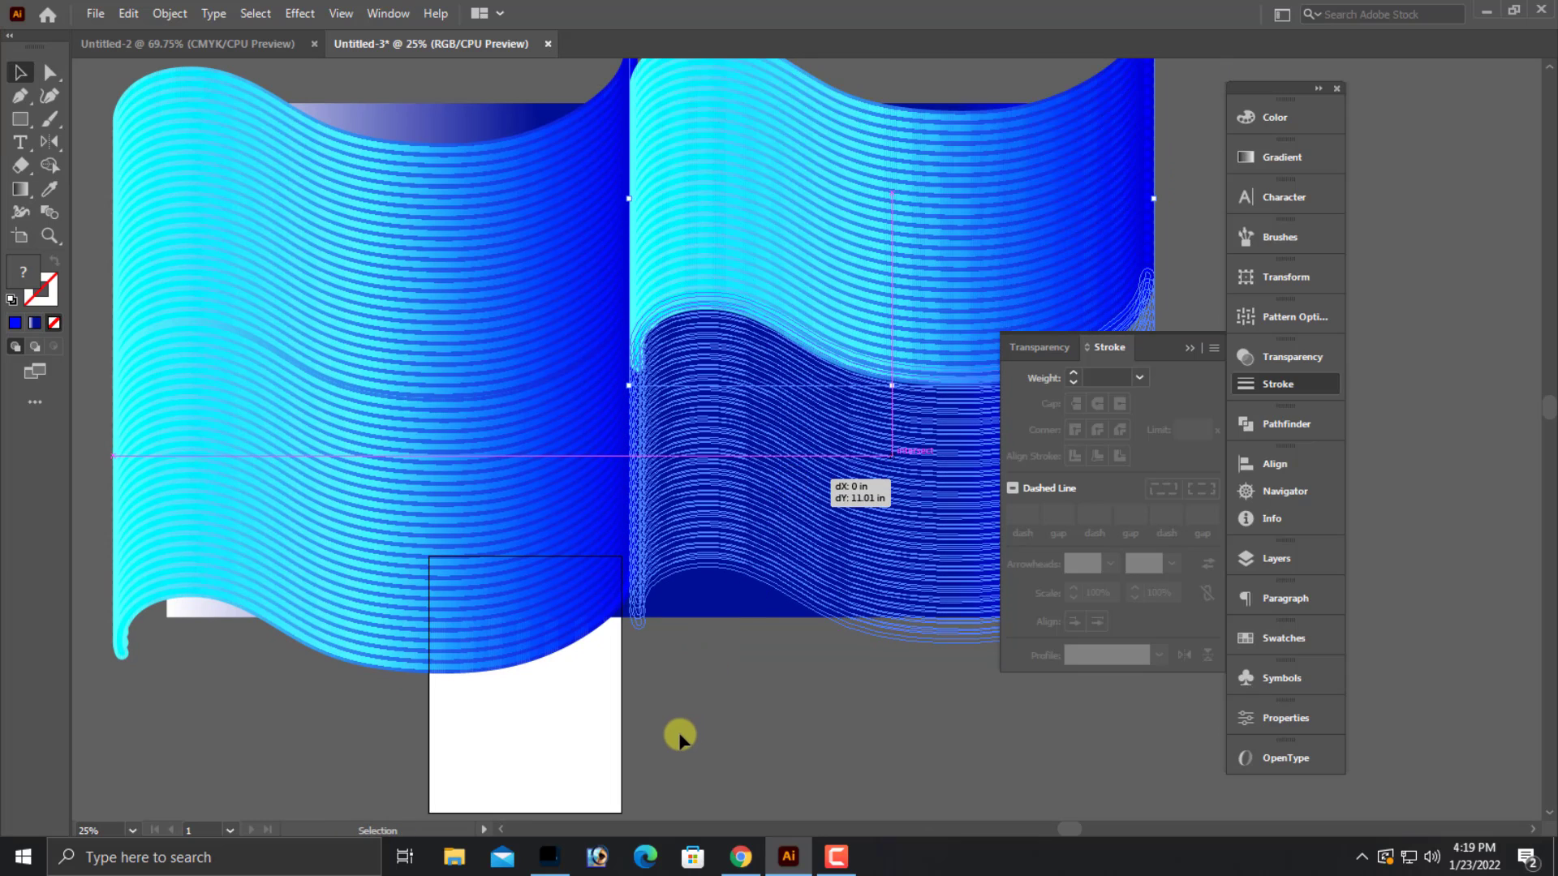
{"action": "left_click_drag", "start_coordinate": [680, 736], "coordinate": [676, 708]}
{"action": "scroll", "coordinate": [694, 641], "scroll_direction": "up", "scroll_amount": 2}
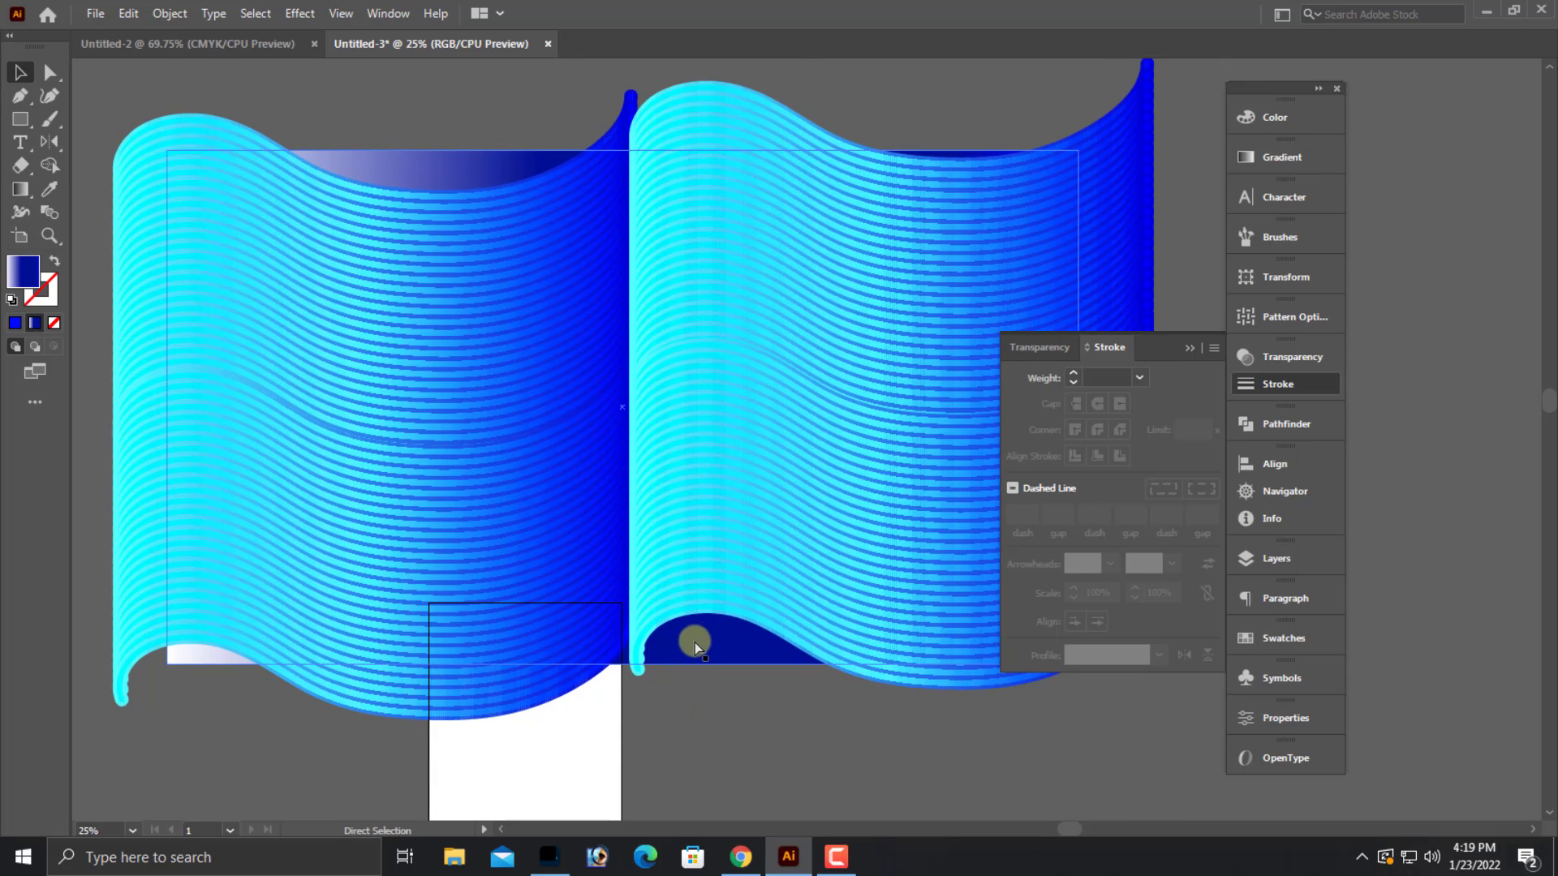
{"action": "key", "text": "ctrl+minus"}
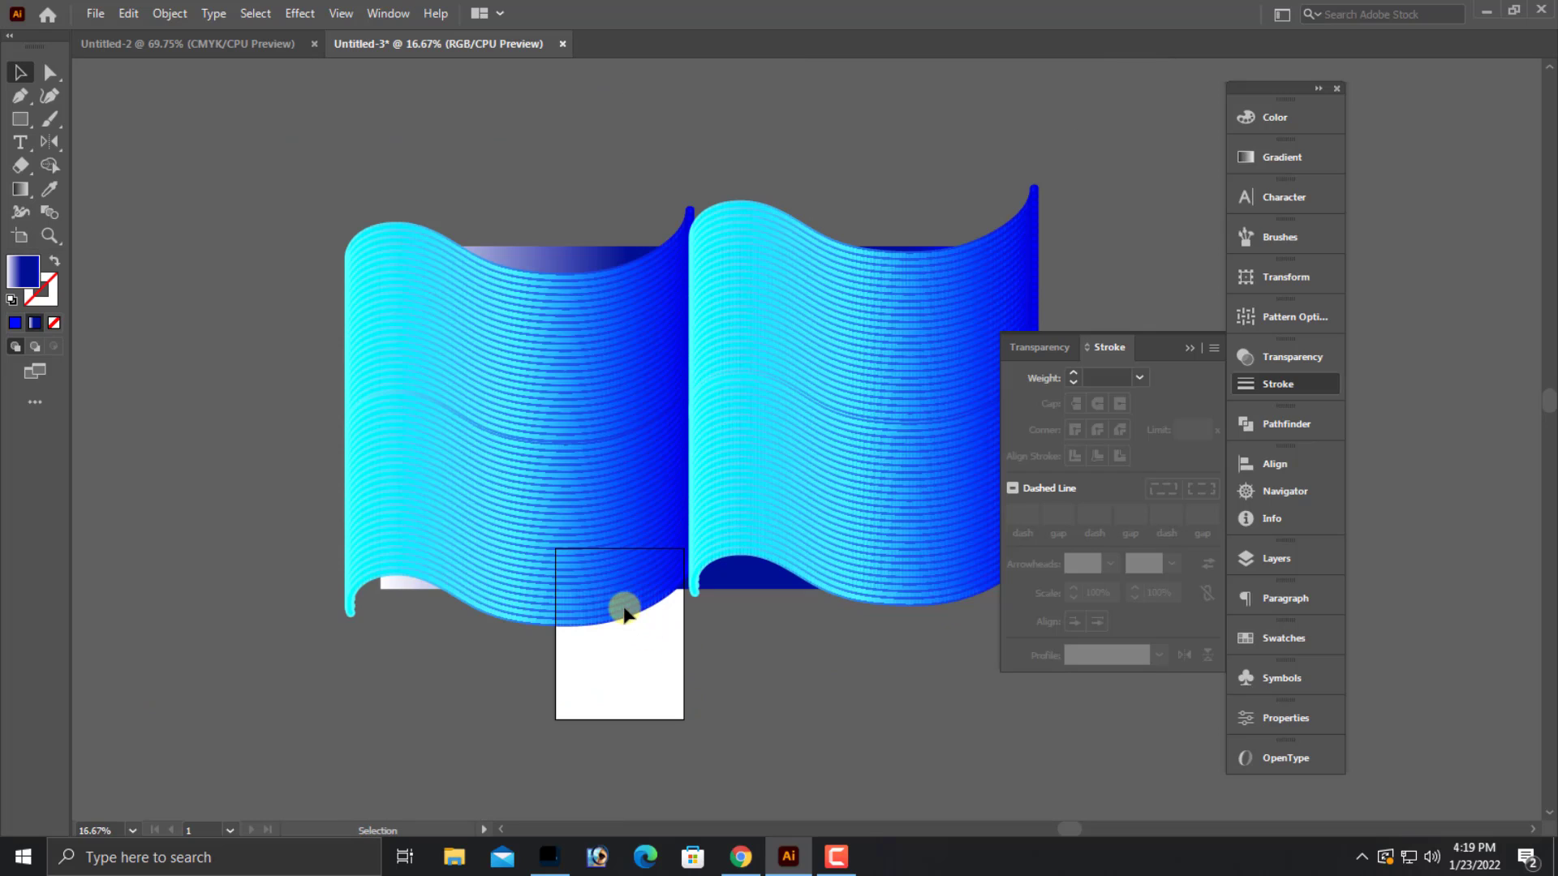
{"action": "scroll", "coordinate": [689, 389], "scroll_direction": "down", "scroll_amount": 1}
{"action": "scroll", "coordinate": [689, 388], "scroll_direction": "right", "scroll_amount": 2}
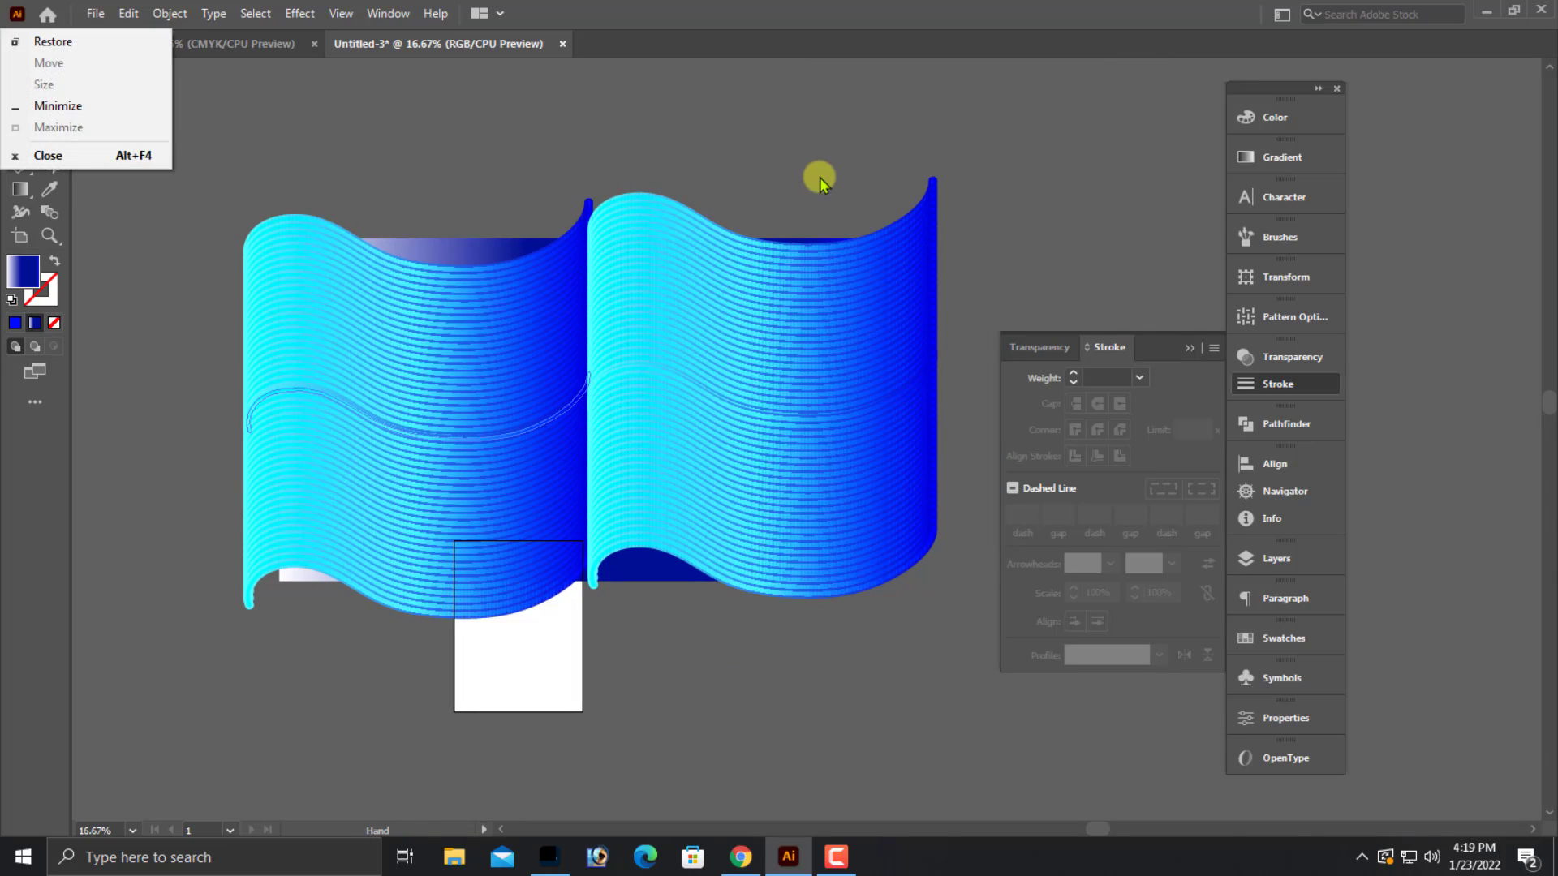
- Shift both wave panels together slightly left and reselect the gradient rectangle
{"action": "left_click", "coordinate": [467, 247]}
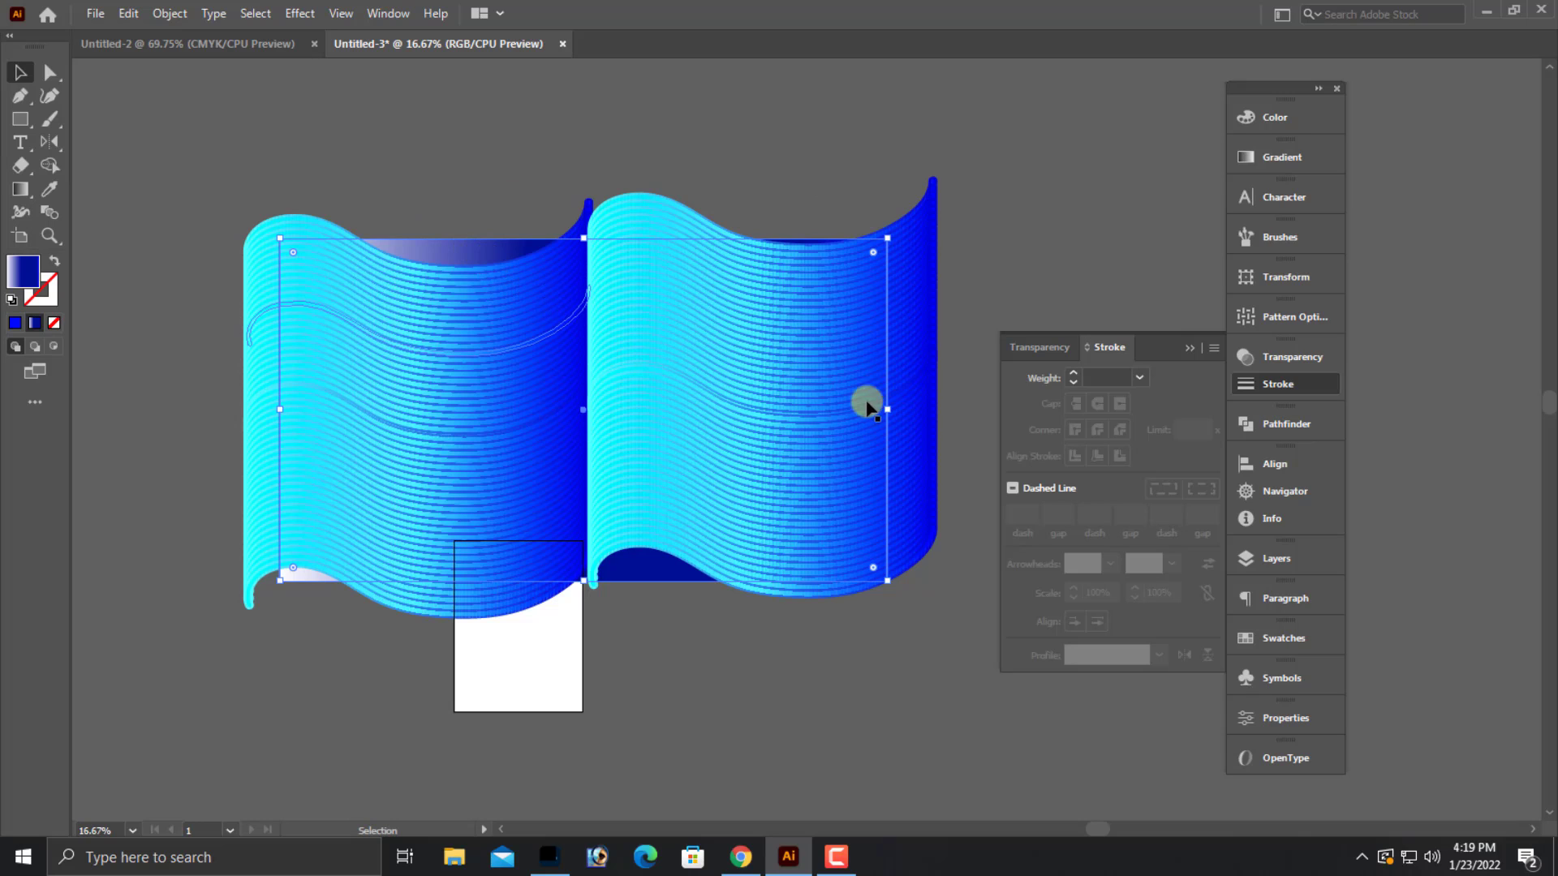
{"action": "left_click", "coordinate": [890, 369], "text": "shift"}
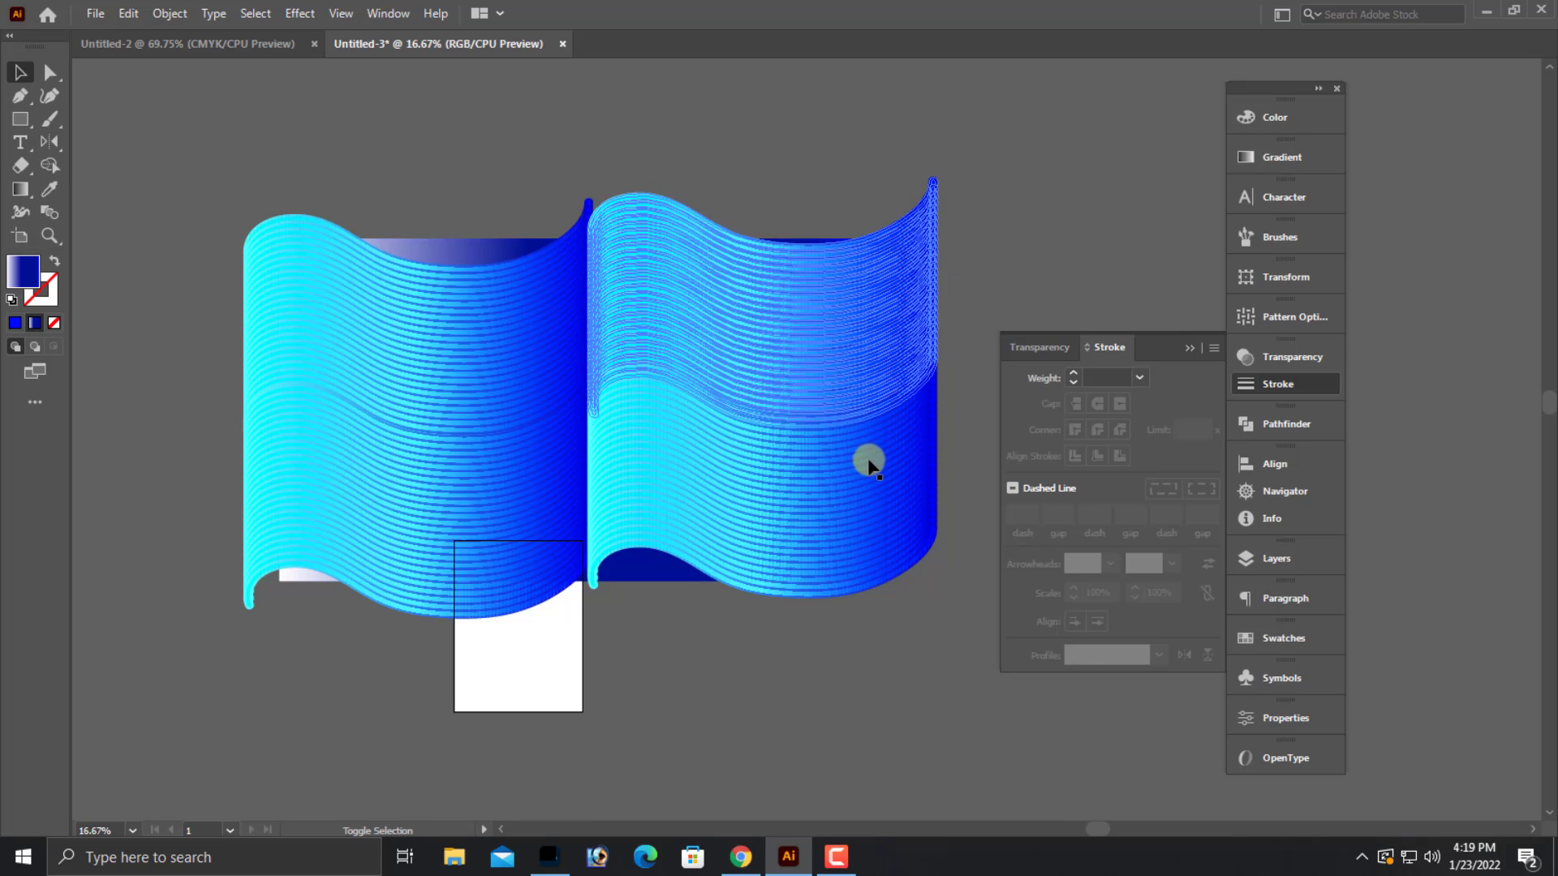
{"action": "left_click", "coordinate": [436, 533], "text": "shift"}
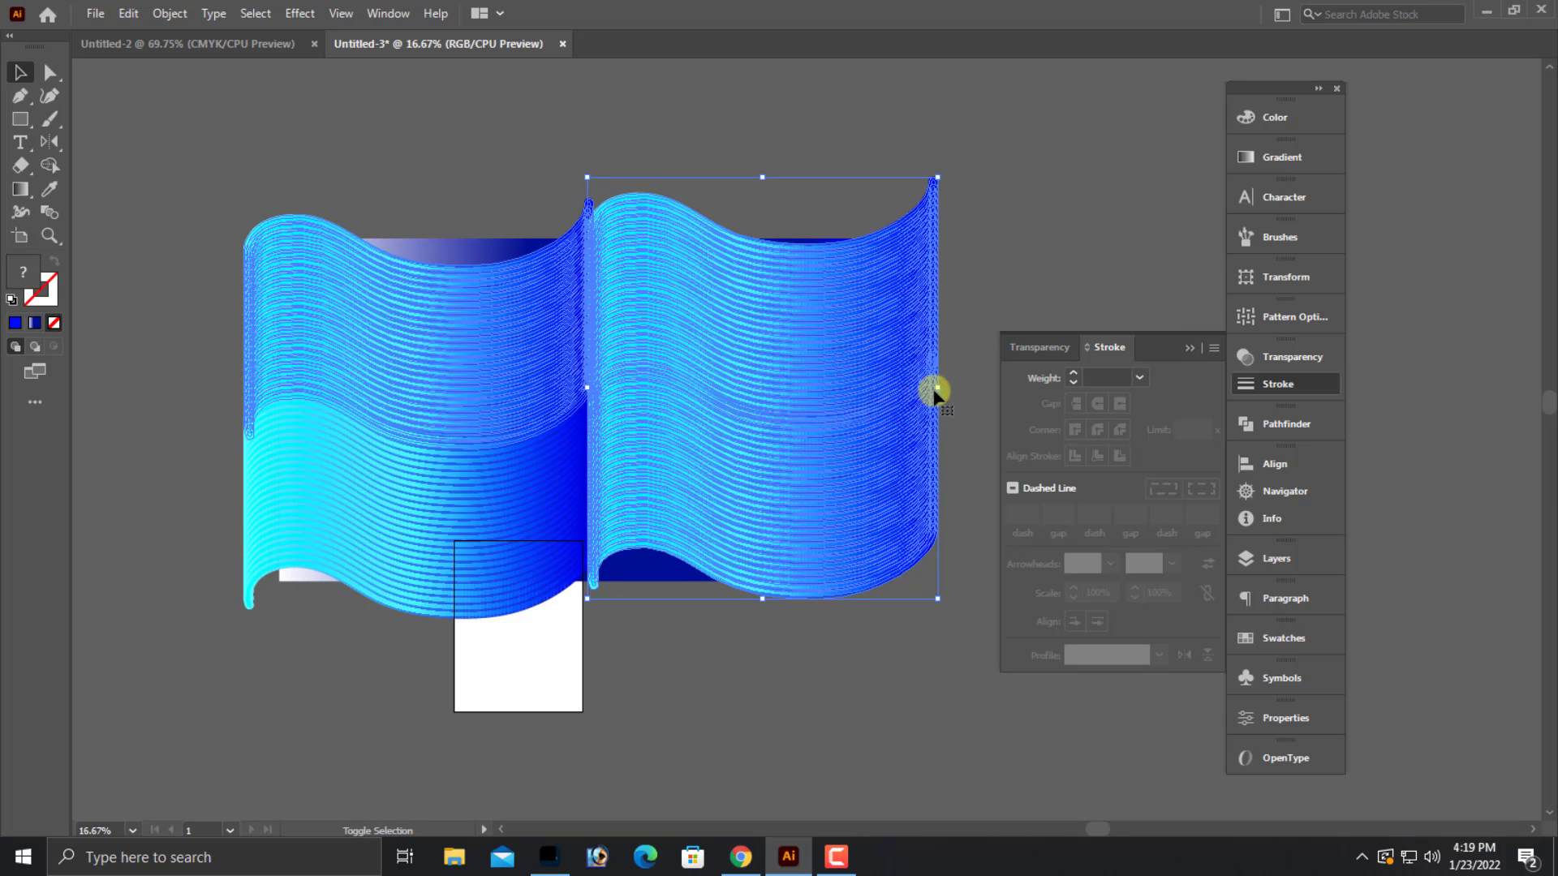
{"action": "mouse_move", "coordinate": [935, 392]}
{"action": "left_mouse_down"}
{"action": "mouse_move", "coordinate": [987, 347]}
{"action": "mouse_move", "coordinate": [984, 320]}
{"action": "left_mouse_up"}
{"action": "left_click", "coordinate": [987, 303]}
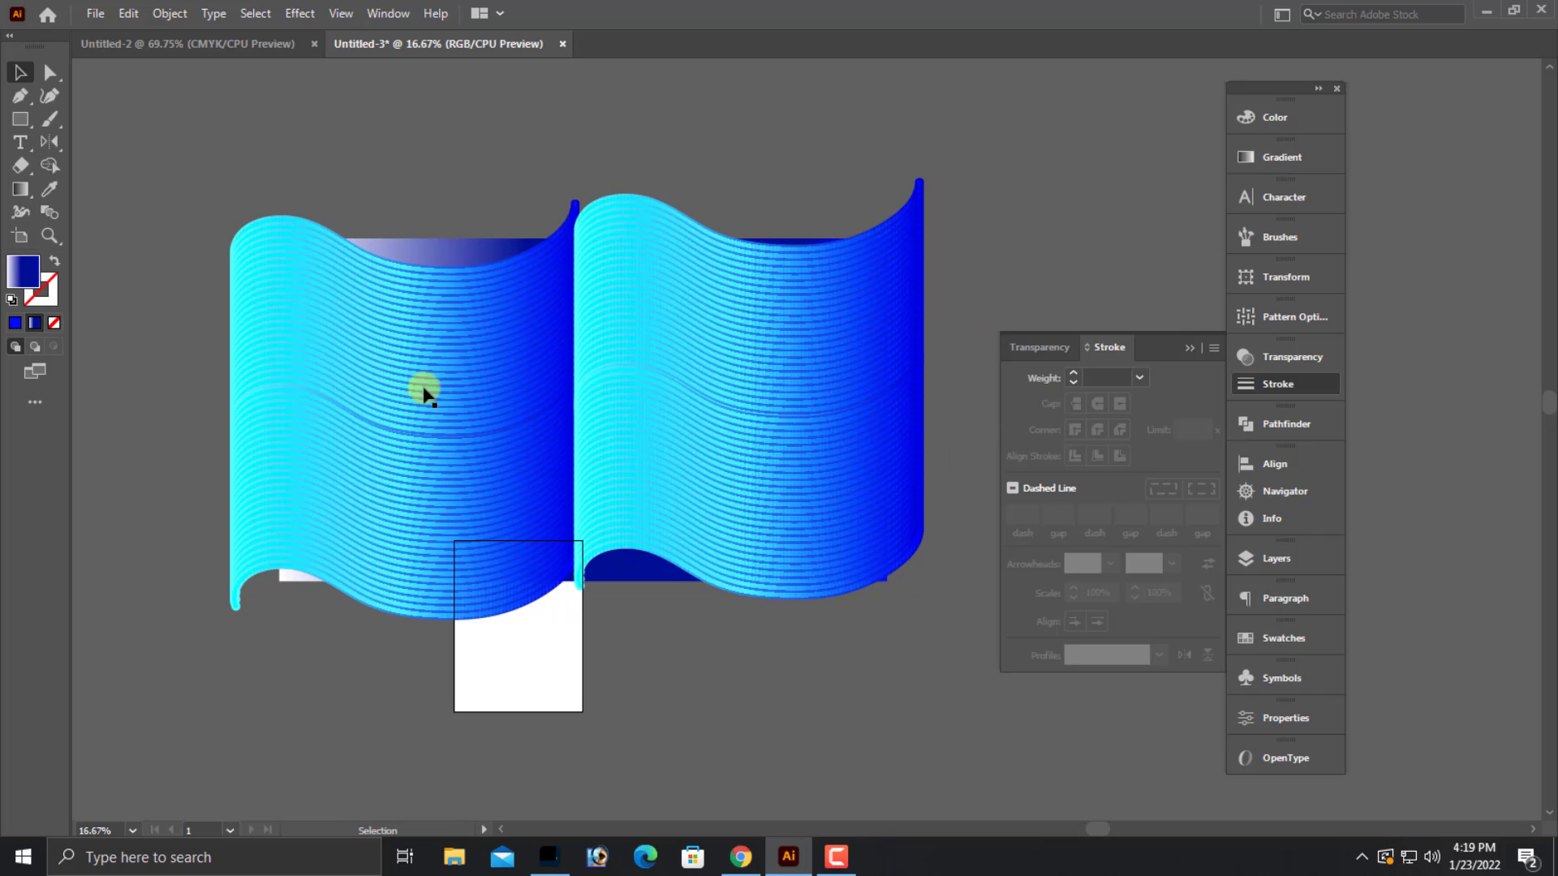
{"action": "left_click", "coordinate": [417, 258]}
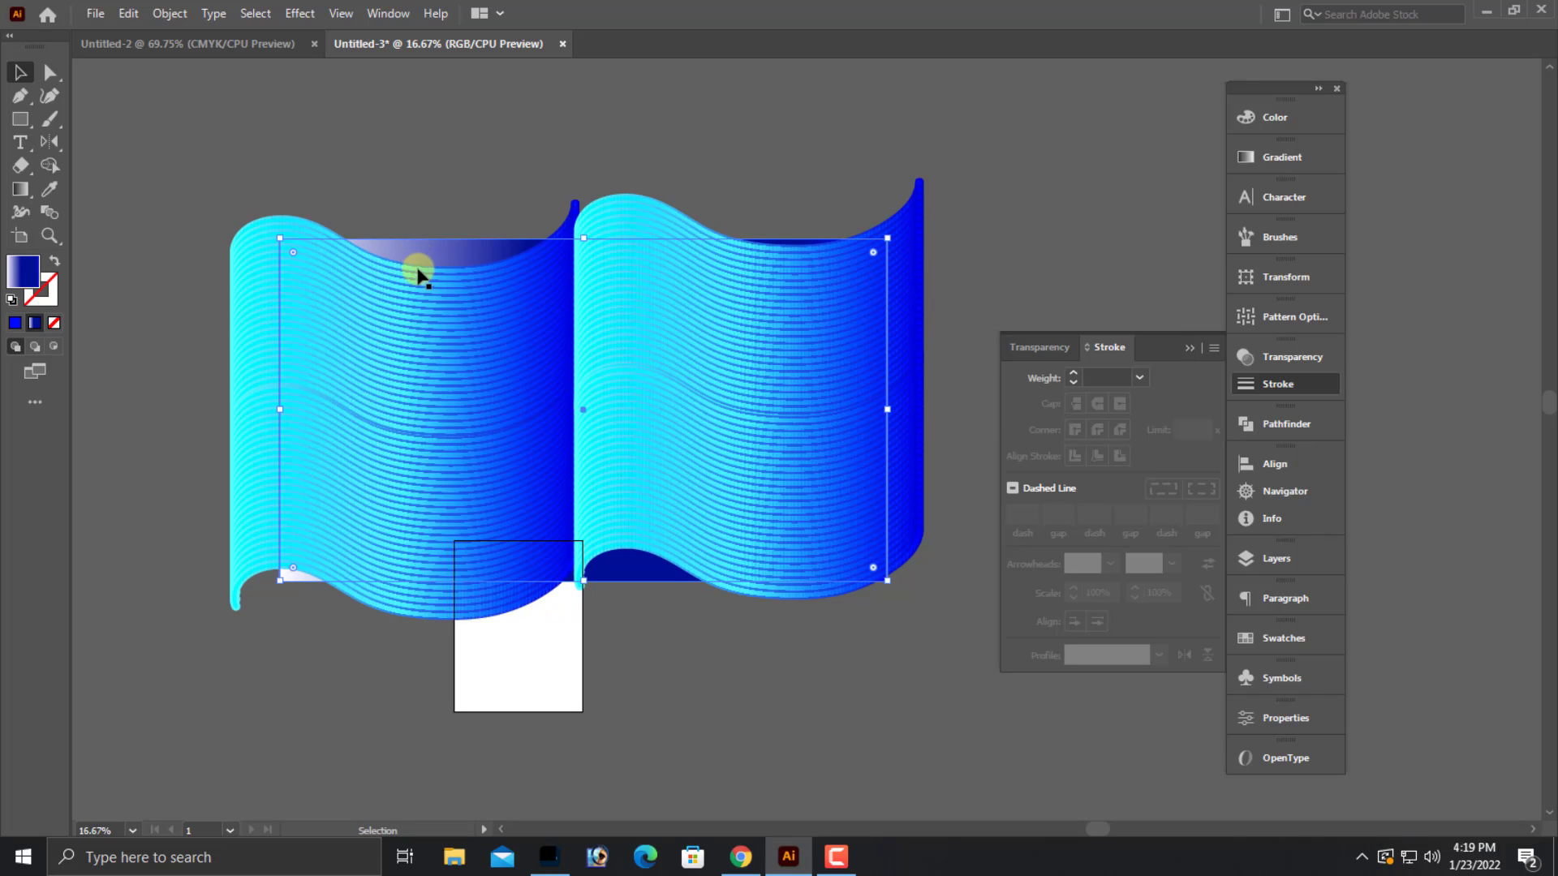
- Copy the gradient rectangle and paste a copy in front
{"action": "left_click", "coordinate": [129, 13]}
{"action": "left_click", "coordinate": [151, 106]}
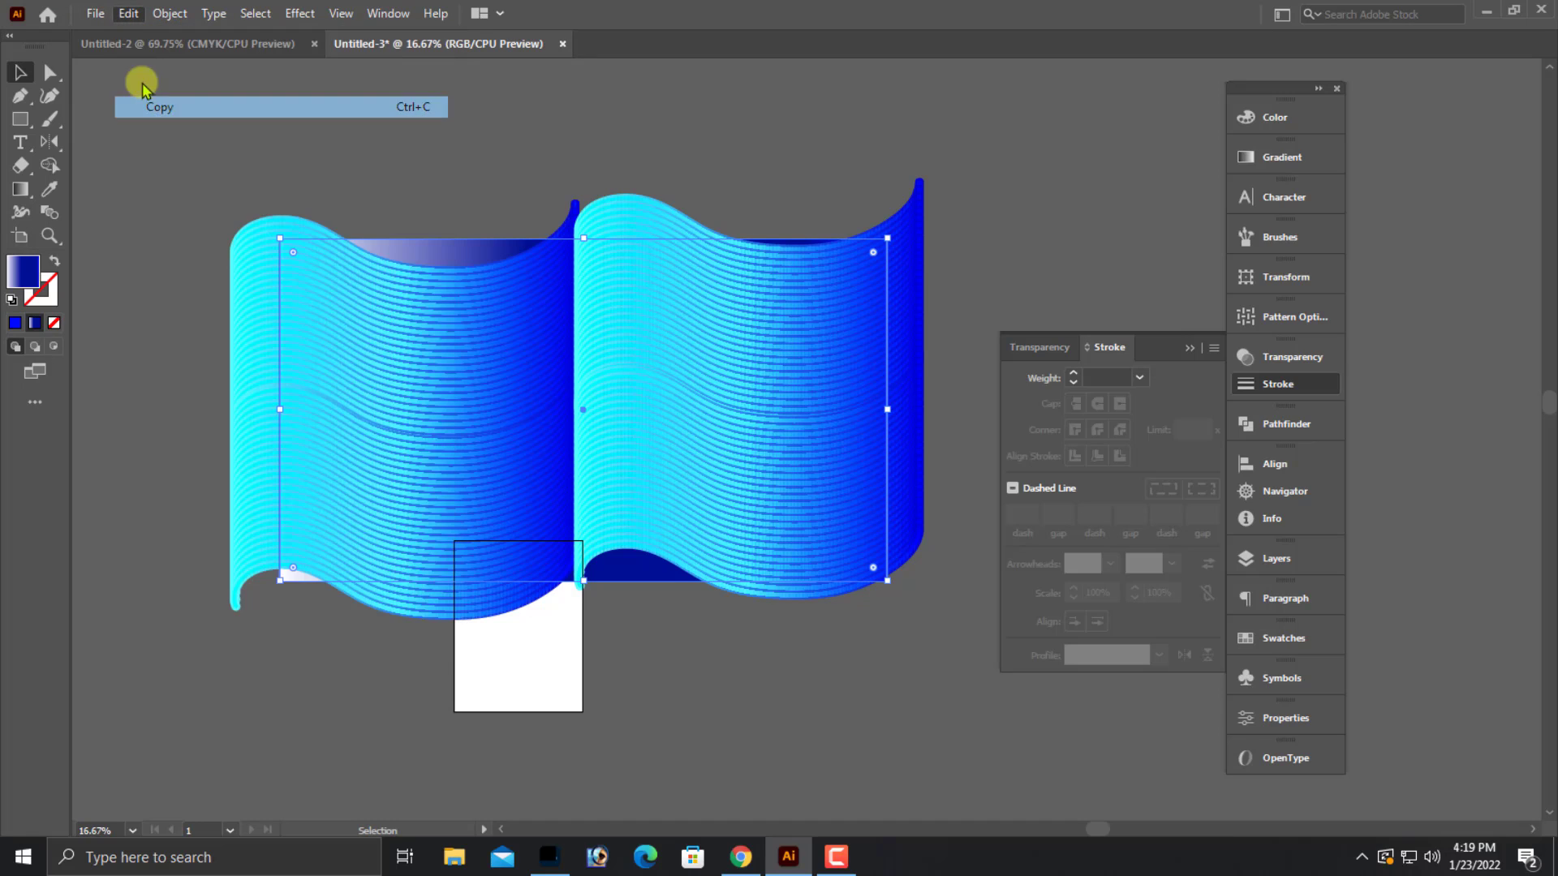
{"action": "left_click", "coordinate": [129, 13]}
{"action": "left_click", "coordinate": [206, 151]}
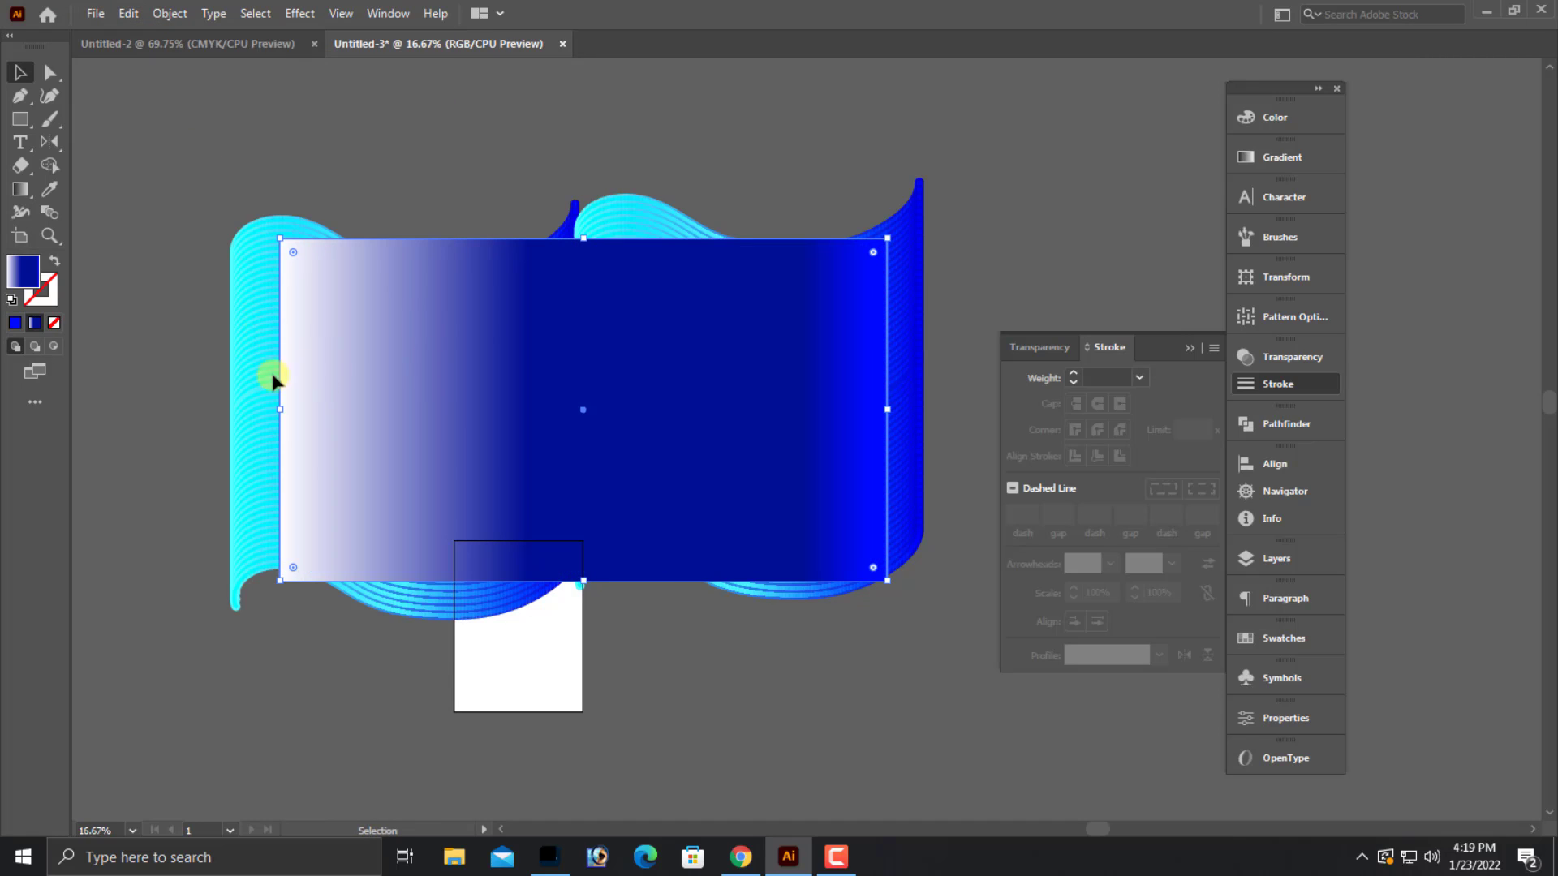
- Select the wave panels with the rectangle copy and make a clipping mask
{"action": "left_click", "coordinate": [254, 480]}
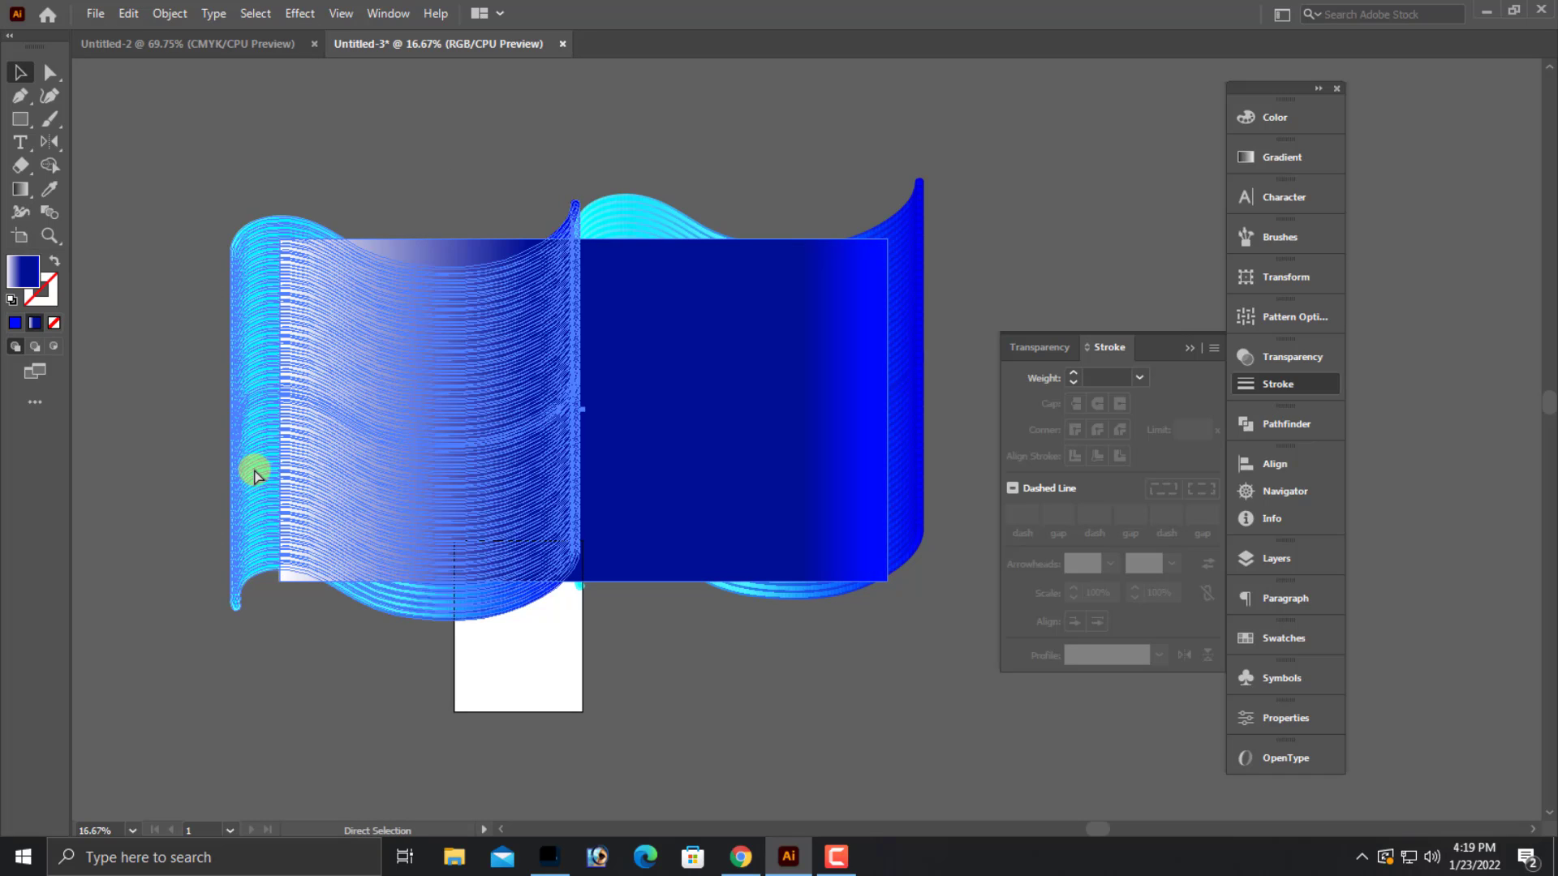
{"action": "left_click", "coordinate": [678, 240]}
{"action": "left_click", "coordinate": [837, 373]}
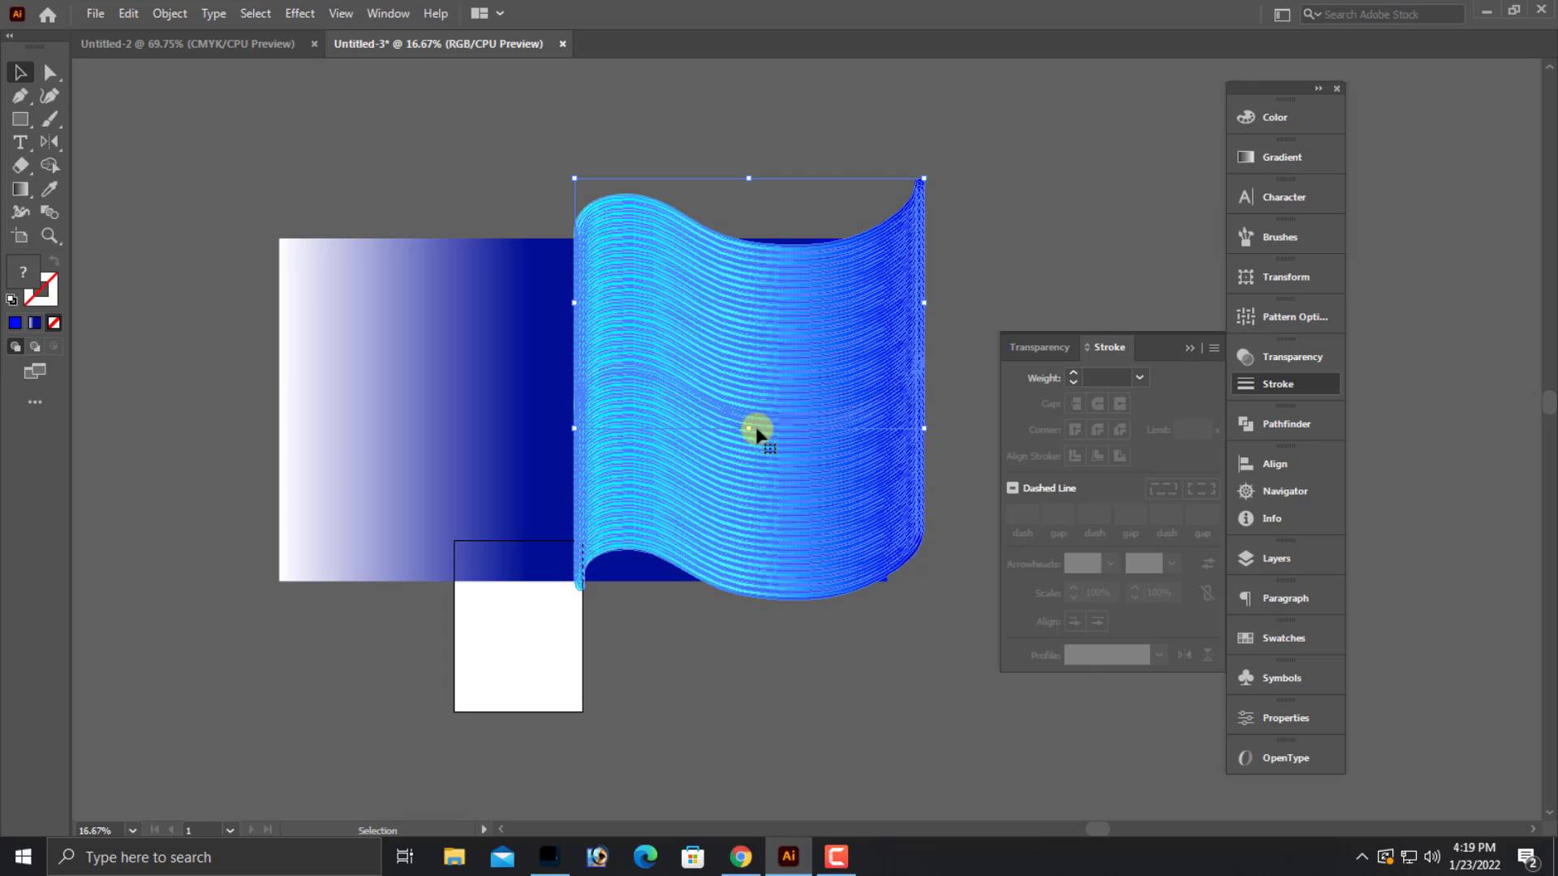
{"action": "key", "text": "Delete"}
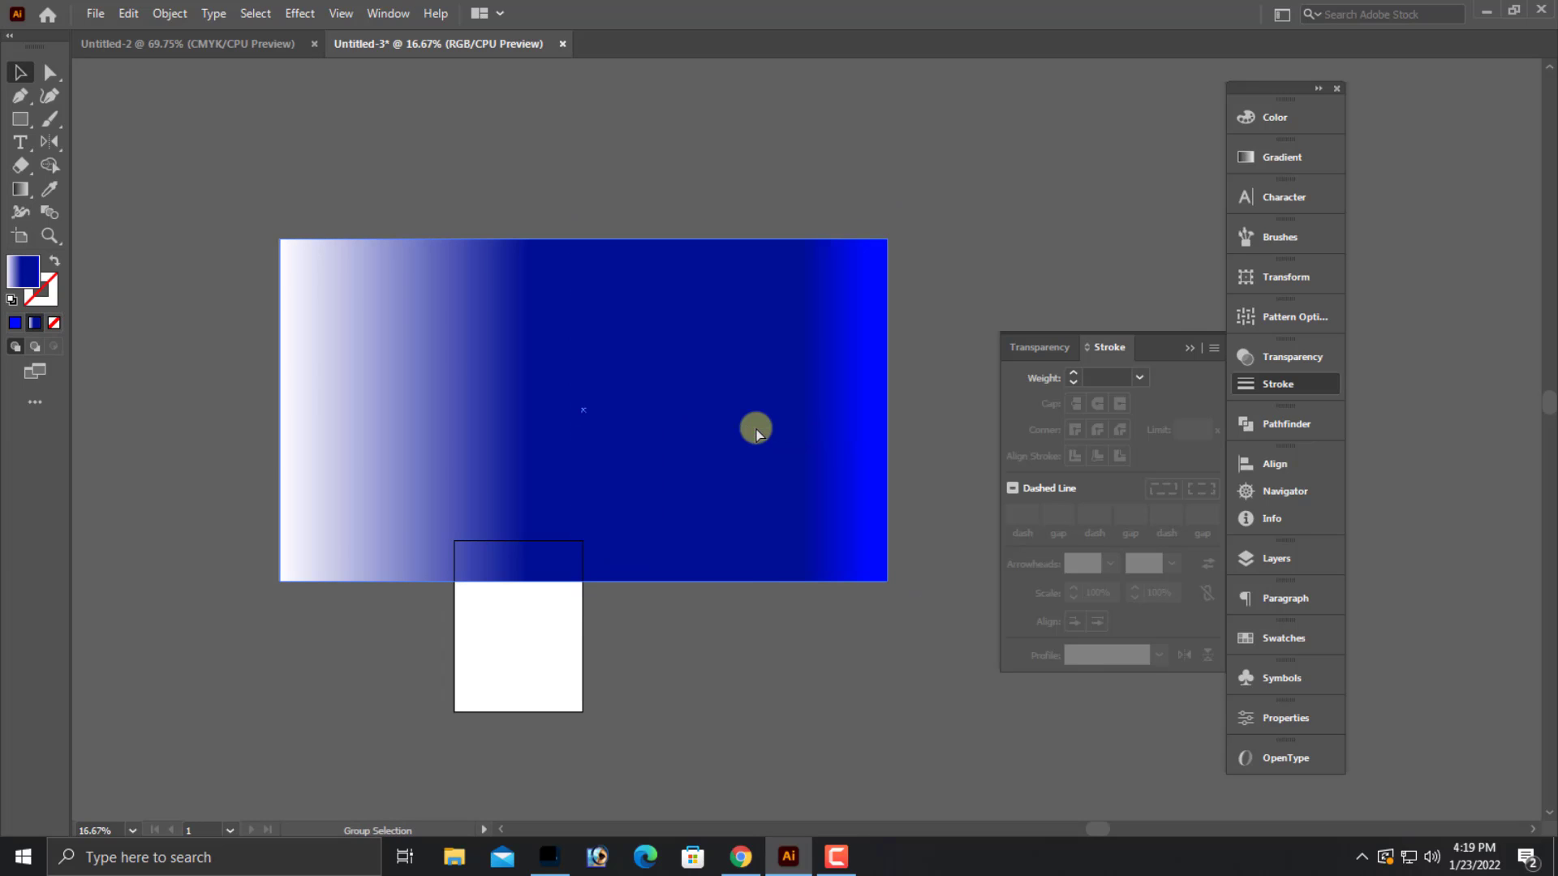
{"action": "key", "text": "ctrl+alt+3"}
{"action": "right_click", "coordinate": [757, 357]}
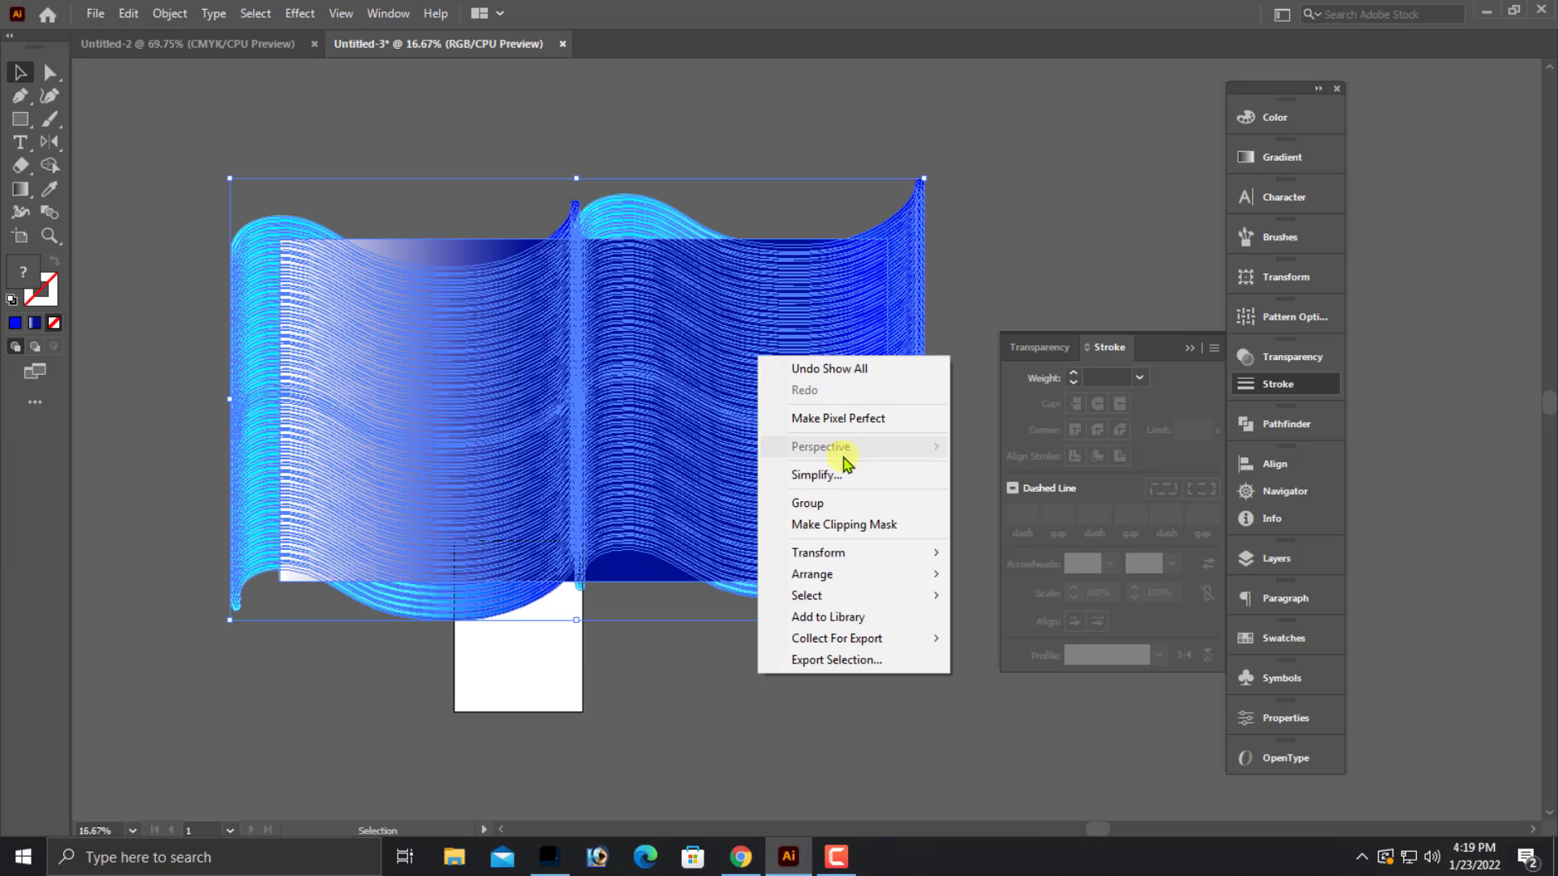
{"action": "left_click", "coordinate": [842, 527]}
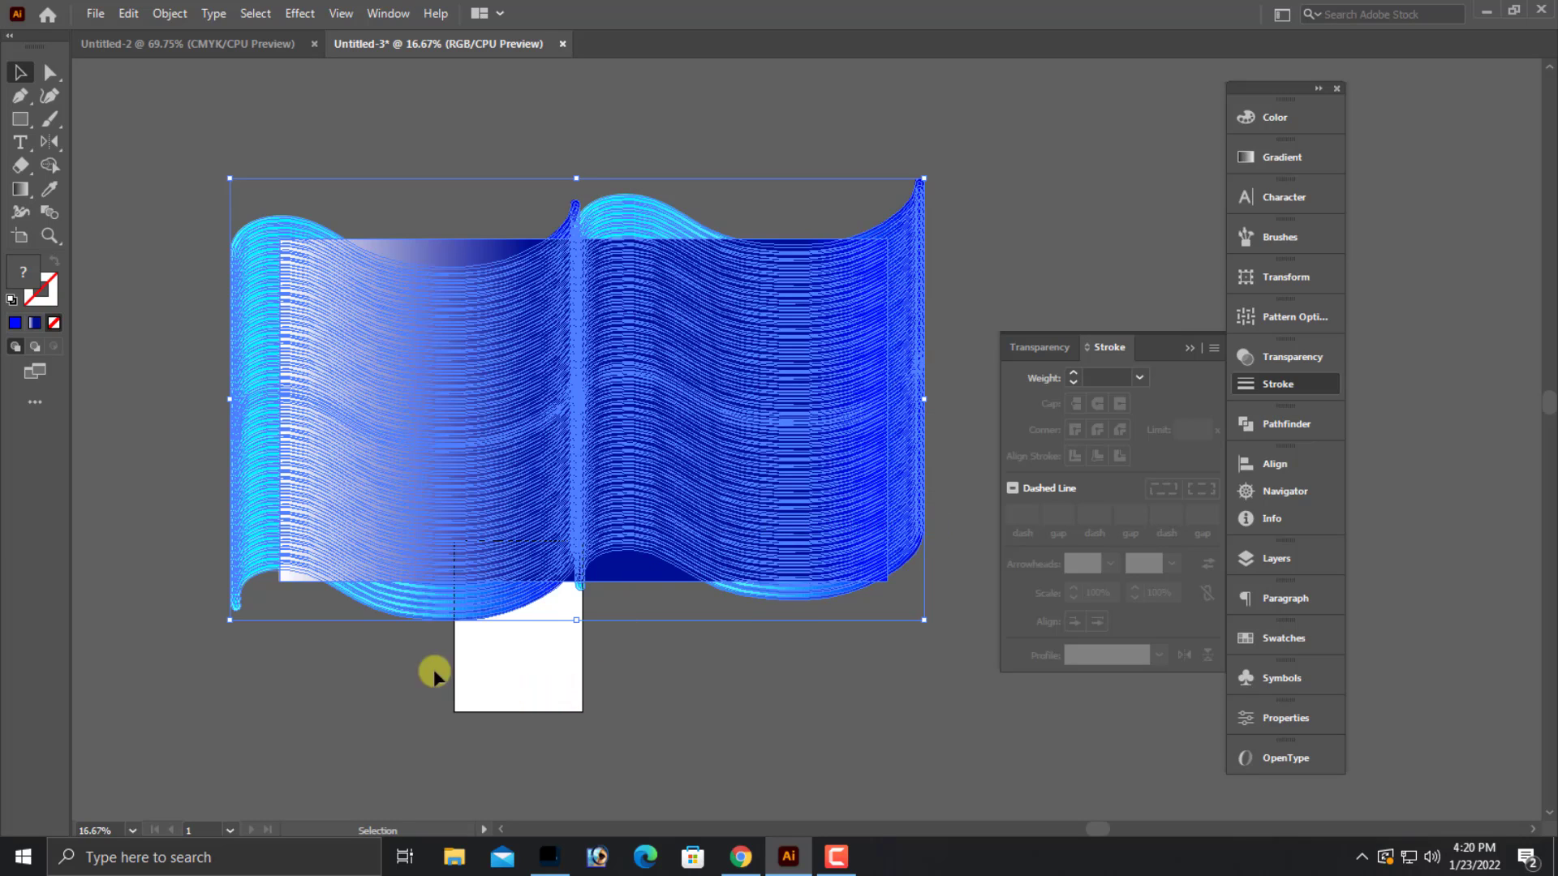
{"action": "left_click", "coordinate": [168, 595]}
- Bring the full wave artwork back out and send the gradient rectangle to the back
{"action": "scroll", "coordinate": [174, 565], "scroll_direction": "down", "scroll_amount": 1}
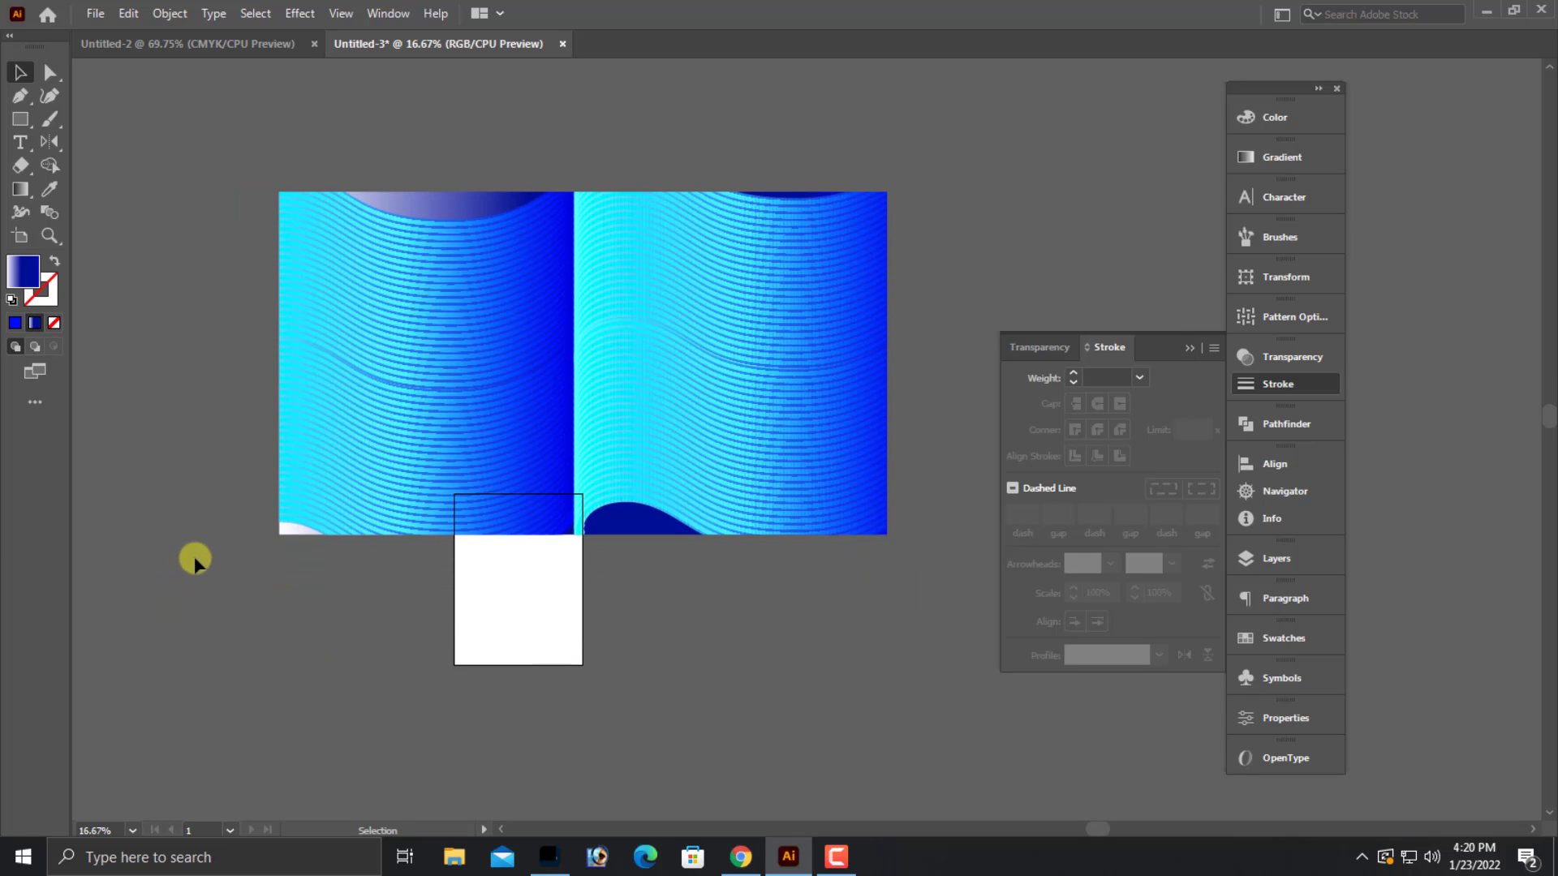
{"action": "scroll", "coordinate": [498, 556], "scroll_direction": "up", "scroll_amount": 1}
{"action": "mouse_move", "coordinate": [498, 560]}
{"action": "left_mouse_down"}
{"action": "mouse_move", "coordinate": [350, 548]}
{"action": "mouse_move", "coordinate": [285, 571]}
{"action": "left_mouse_up"}
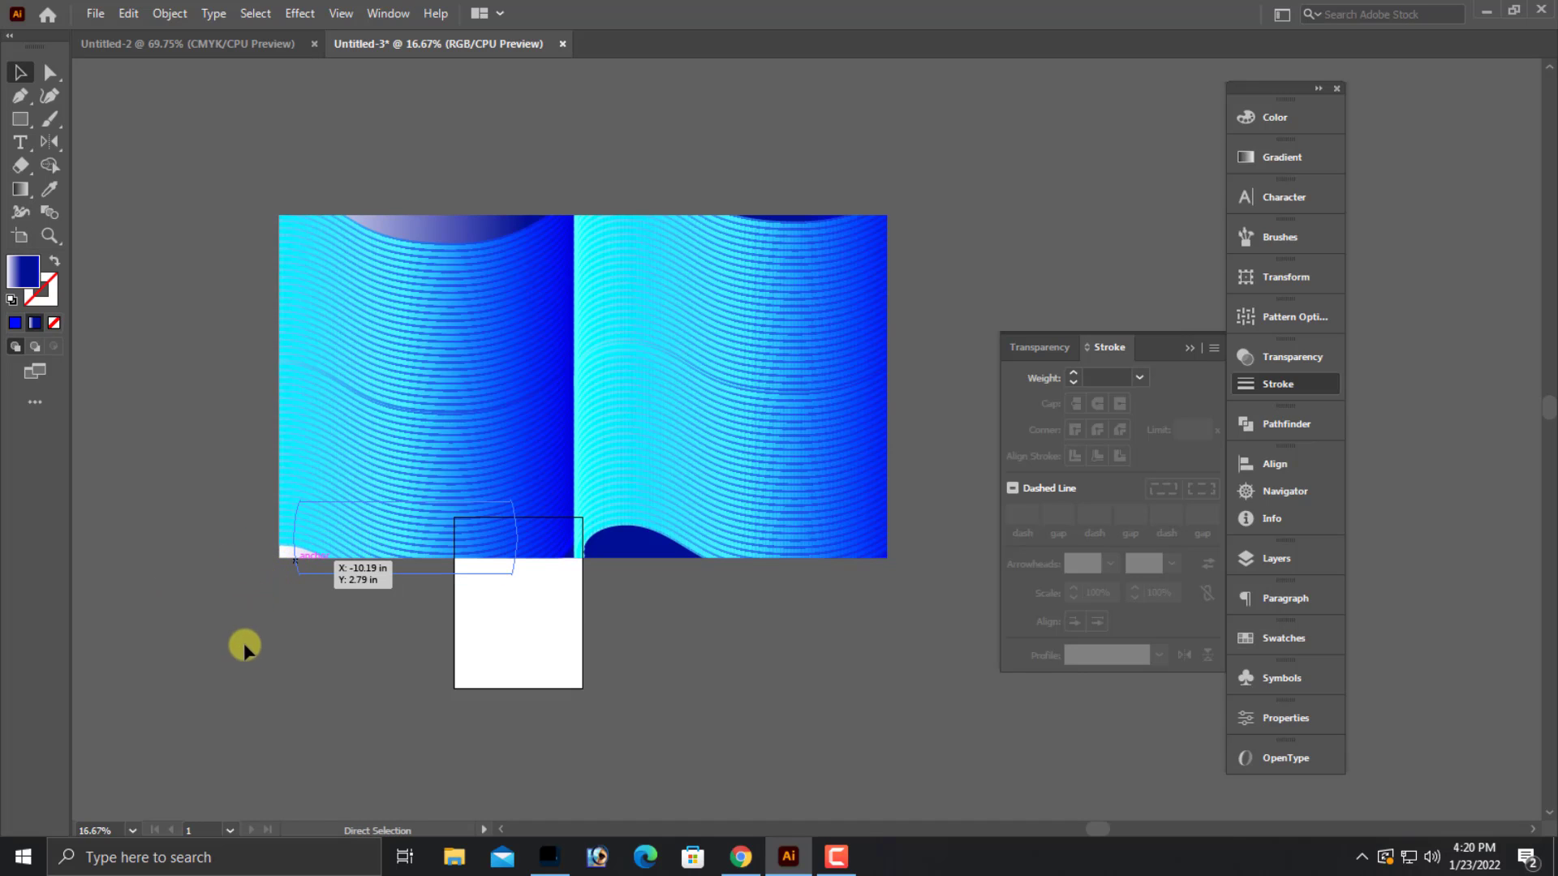
{"action": "left_click_drag", "start_coordinate": [243, 643], "coordinate": [245, 651]}
{"action": "left_click", "coordinate": [229, 613]}
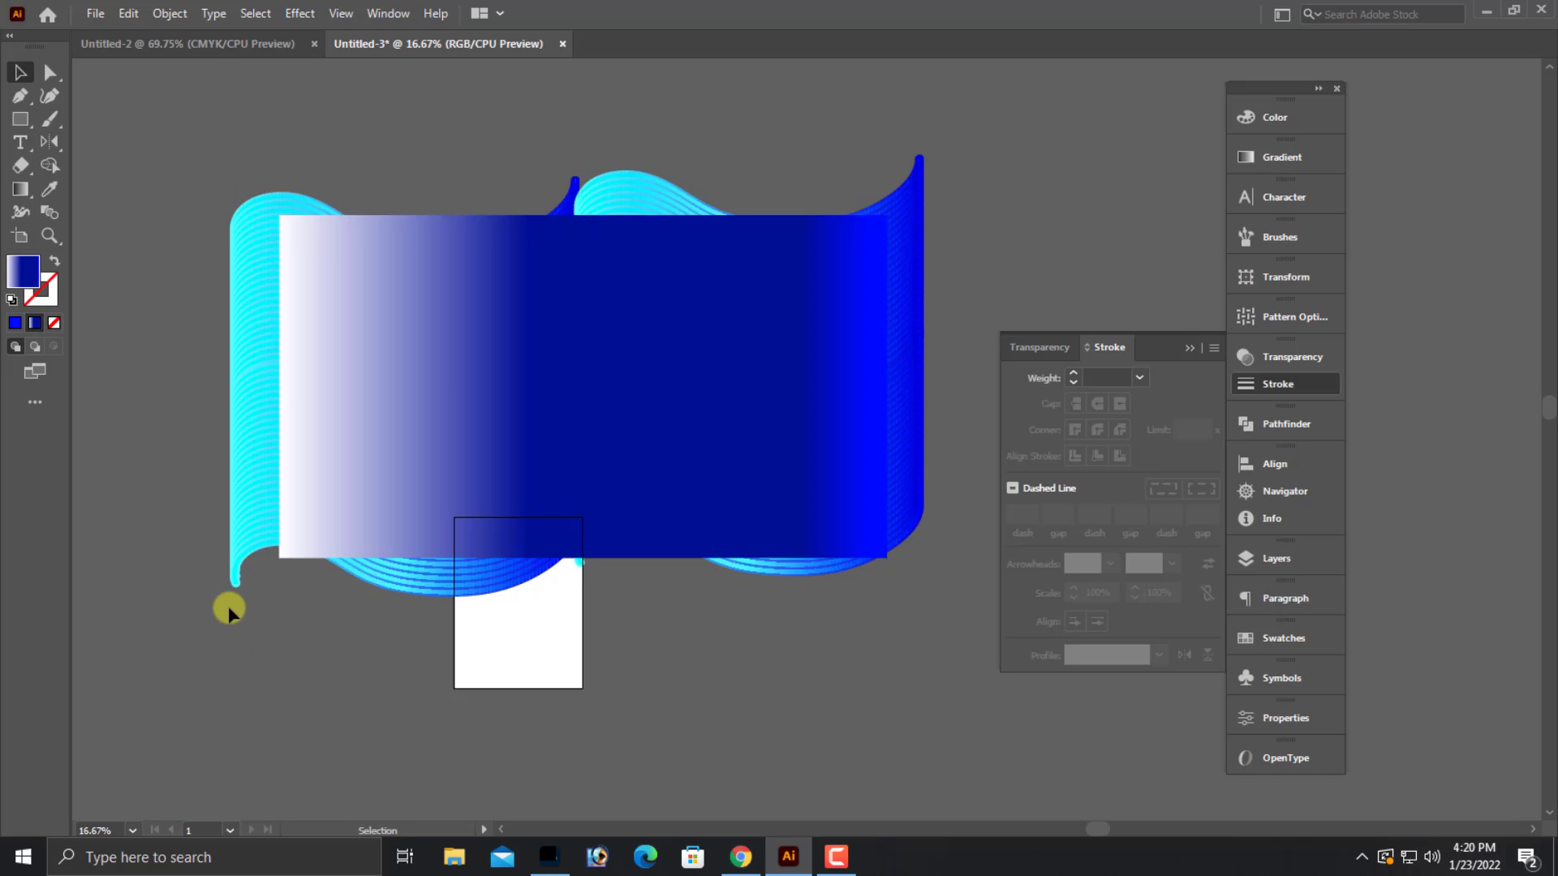
{"action": "left_click", "coordinate": [468, 415]}
{"action": "key", "text": "ctrl+shift+bracketleft"}
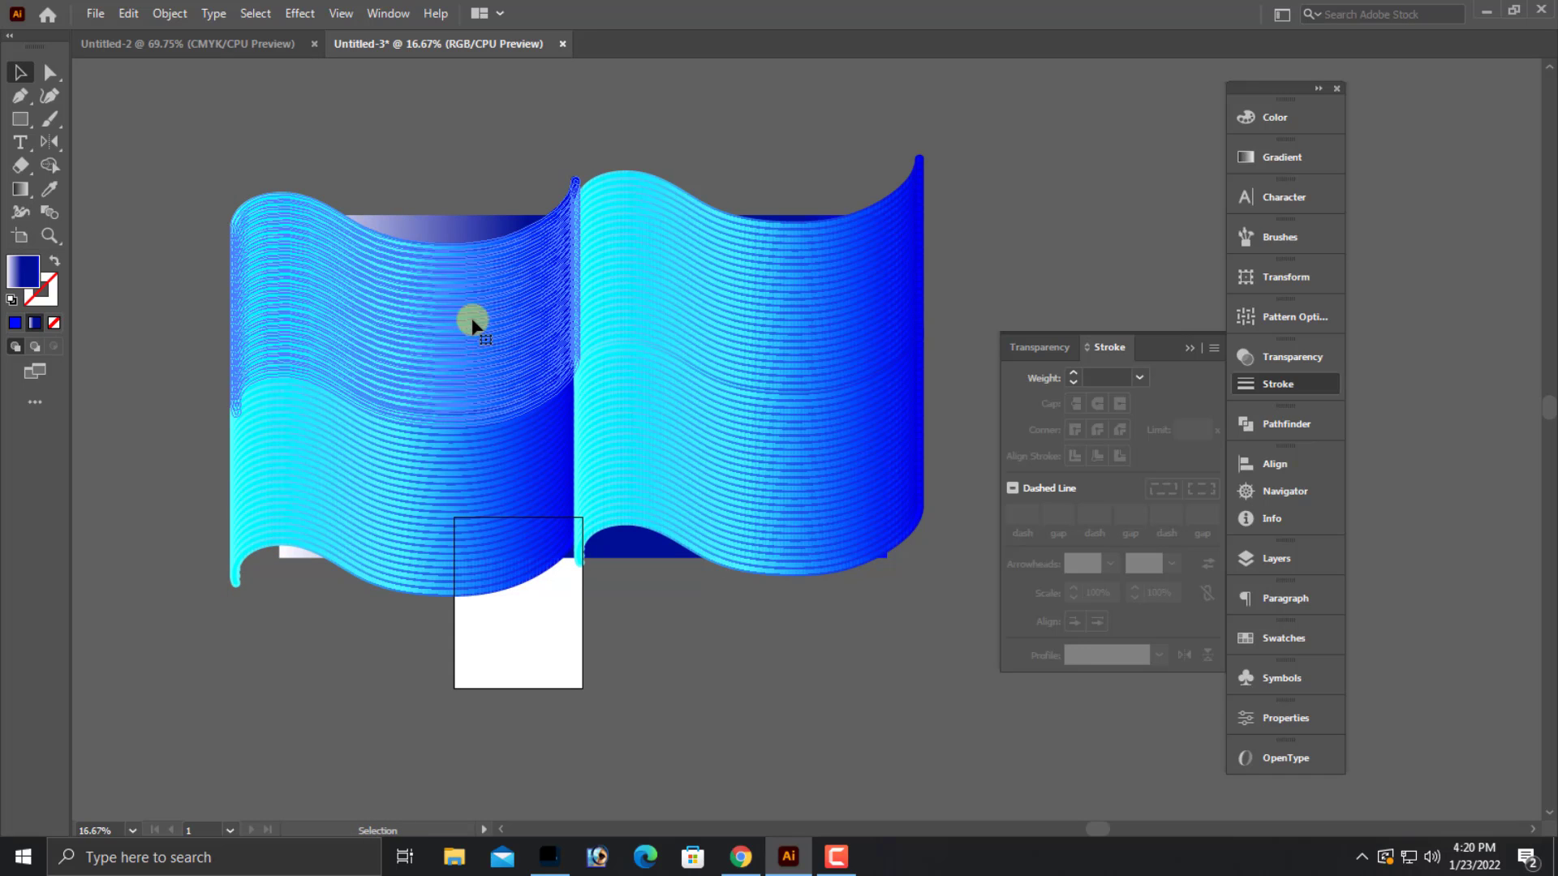
- Select the left wave panel and both right wave groups
{"action": "left_click", "coordinate": [475, 322]}
{"action": "scroll", "coordinate": [486, 341], "scroll_direction": "up", "scroll_amount": 1}
{"action": "left_click", "coordinate": [736, 669]}
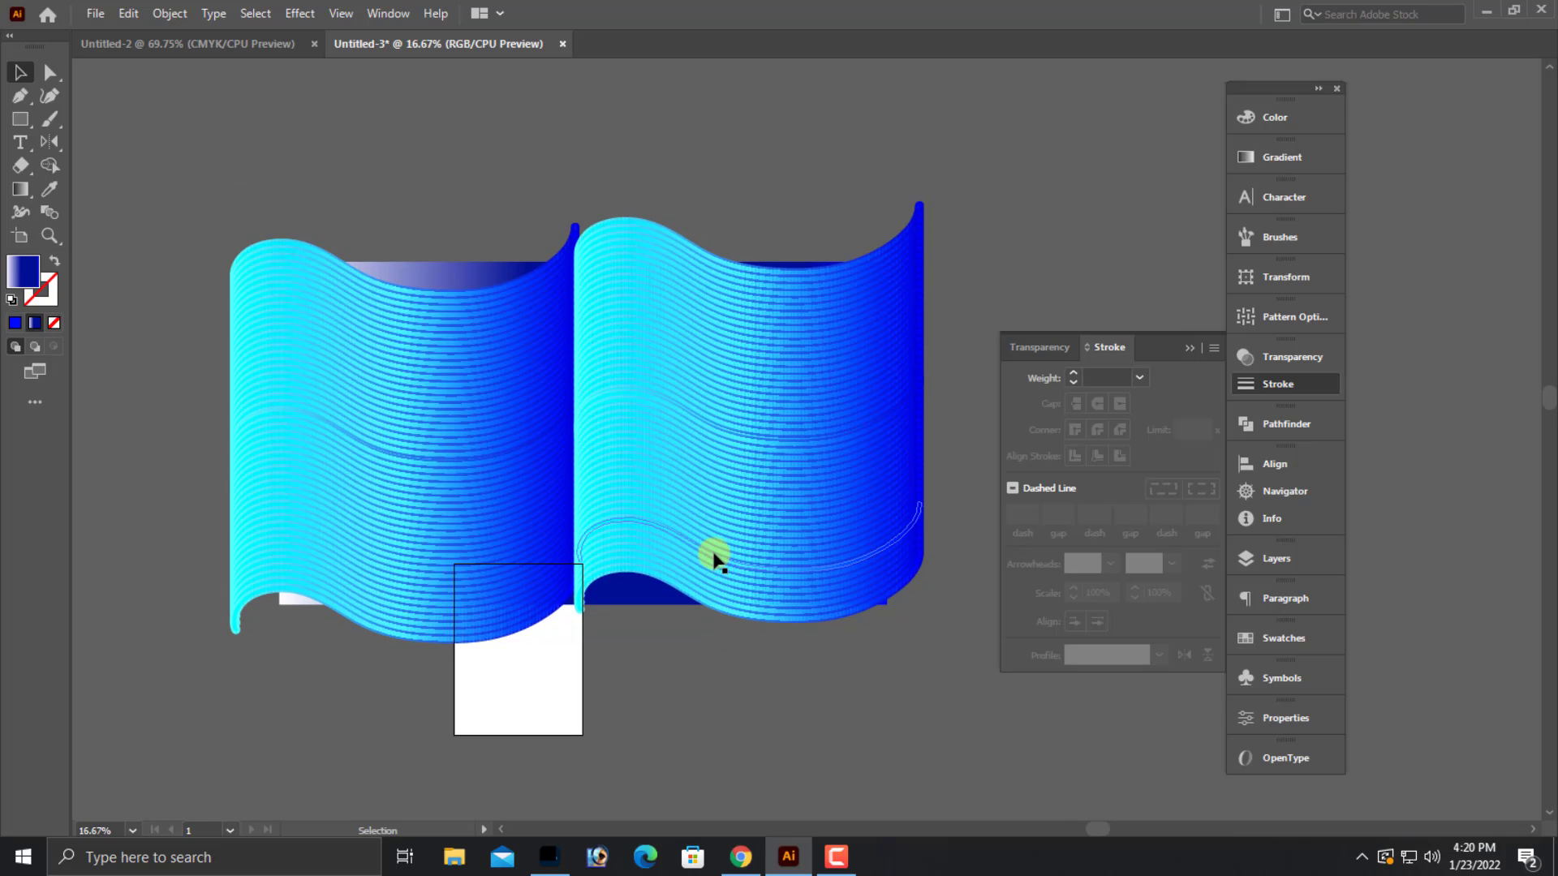
{"action": "left_click", "coordinate": [713, 552]}
{"action": "left_click", "coordinate": [795, 397], "text": "shift"}
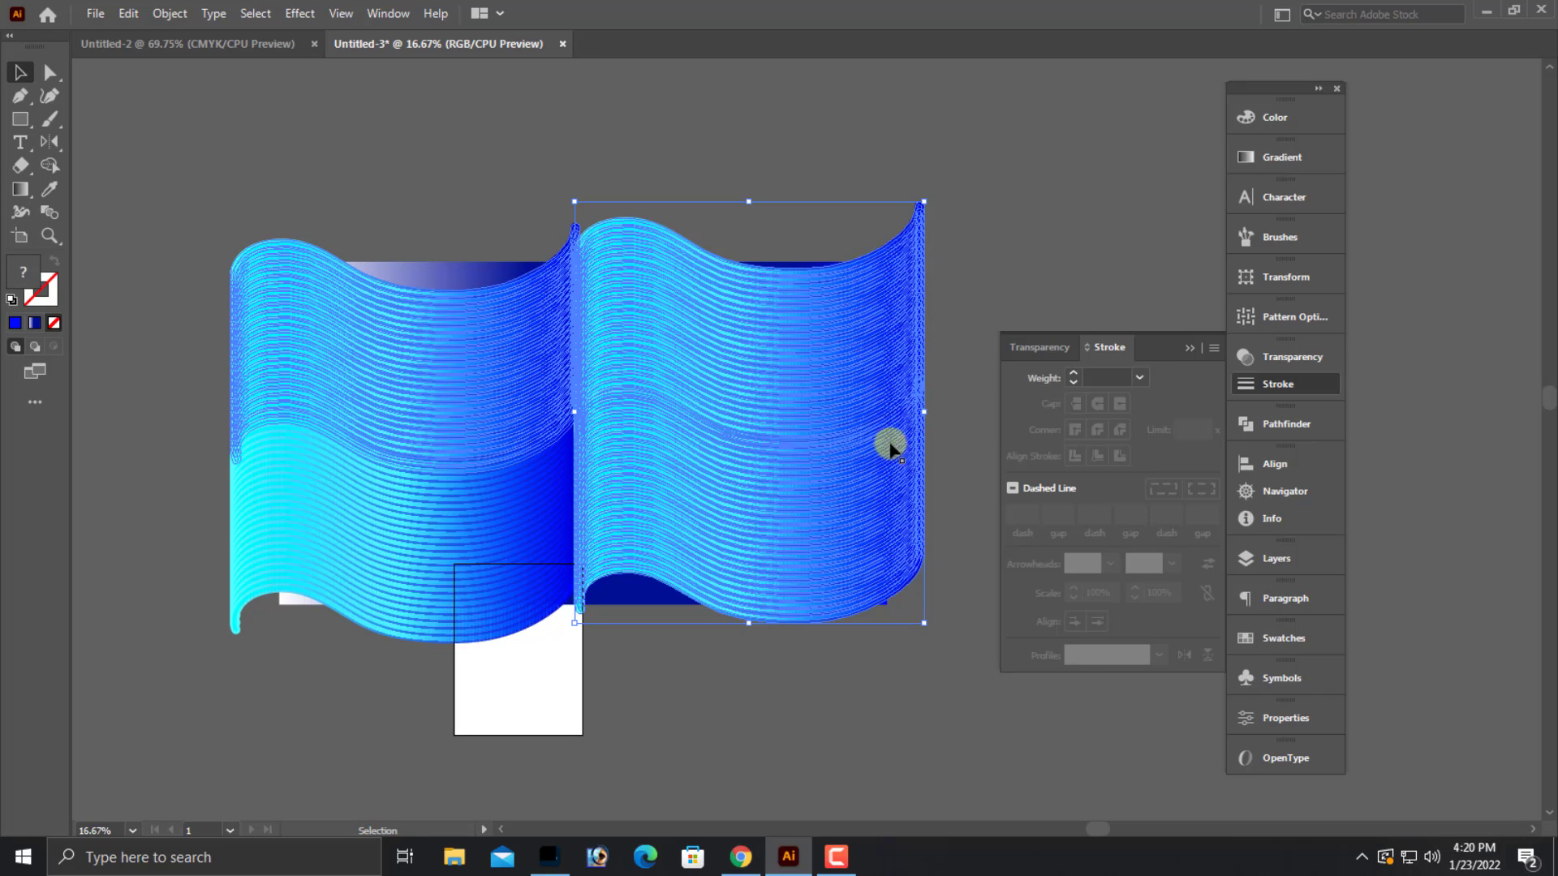
- Move the waves over the rectangle and scale them to about 37.38 × 22.81 in
{"action": "mouse_move", "coordinate": [890, 446]}
{"action": "left_mouse_down"}
{"action": "mouse_move", "coordinate": [923, 417]}
{"action": "mouse_move", "coordinate": [869, 423]}
{"action": "mouse_move", "coordinate": [939, 389]}
{"action": "mouse_move", "coordinate": [897, 373]}
{"action": "left_mouse_up"}
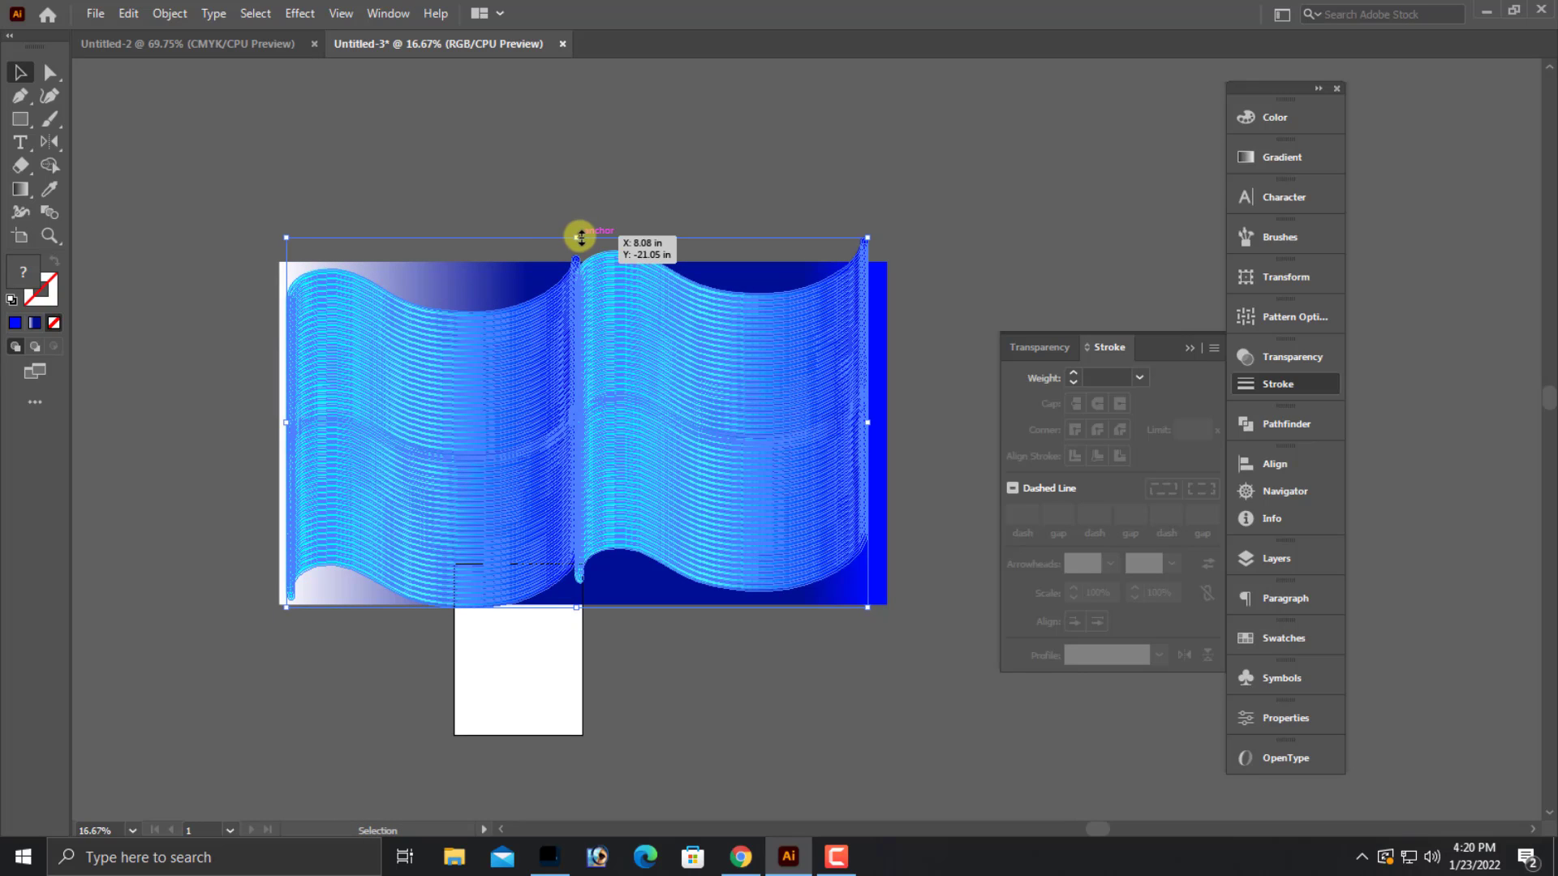
{"action": "mouse_move", "coordinate": [580, 242]}
{"action": "left_mouse_down"}
{"action": "mouse_move", "coordinate": [680, 253]}
{"action": "mouse_move", "coordinate": [701, 269]}
{"action": "mouse_move", "coordinate": [684, 292]}
{"action": "left_mouse_up"}
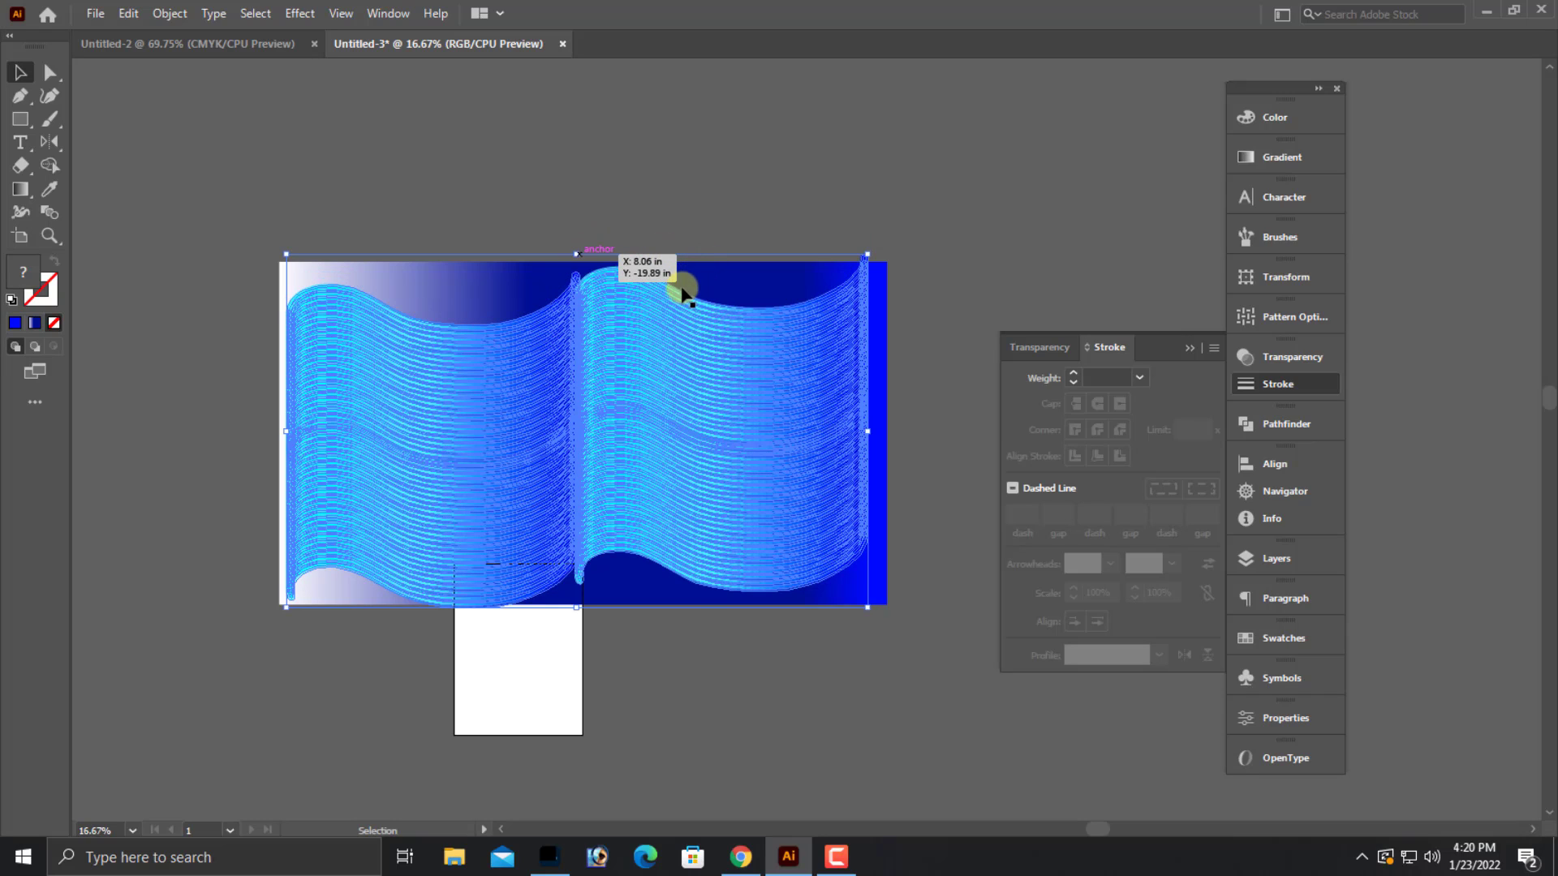
{"action": "left_click", "coordinate": [647, 194]}
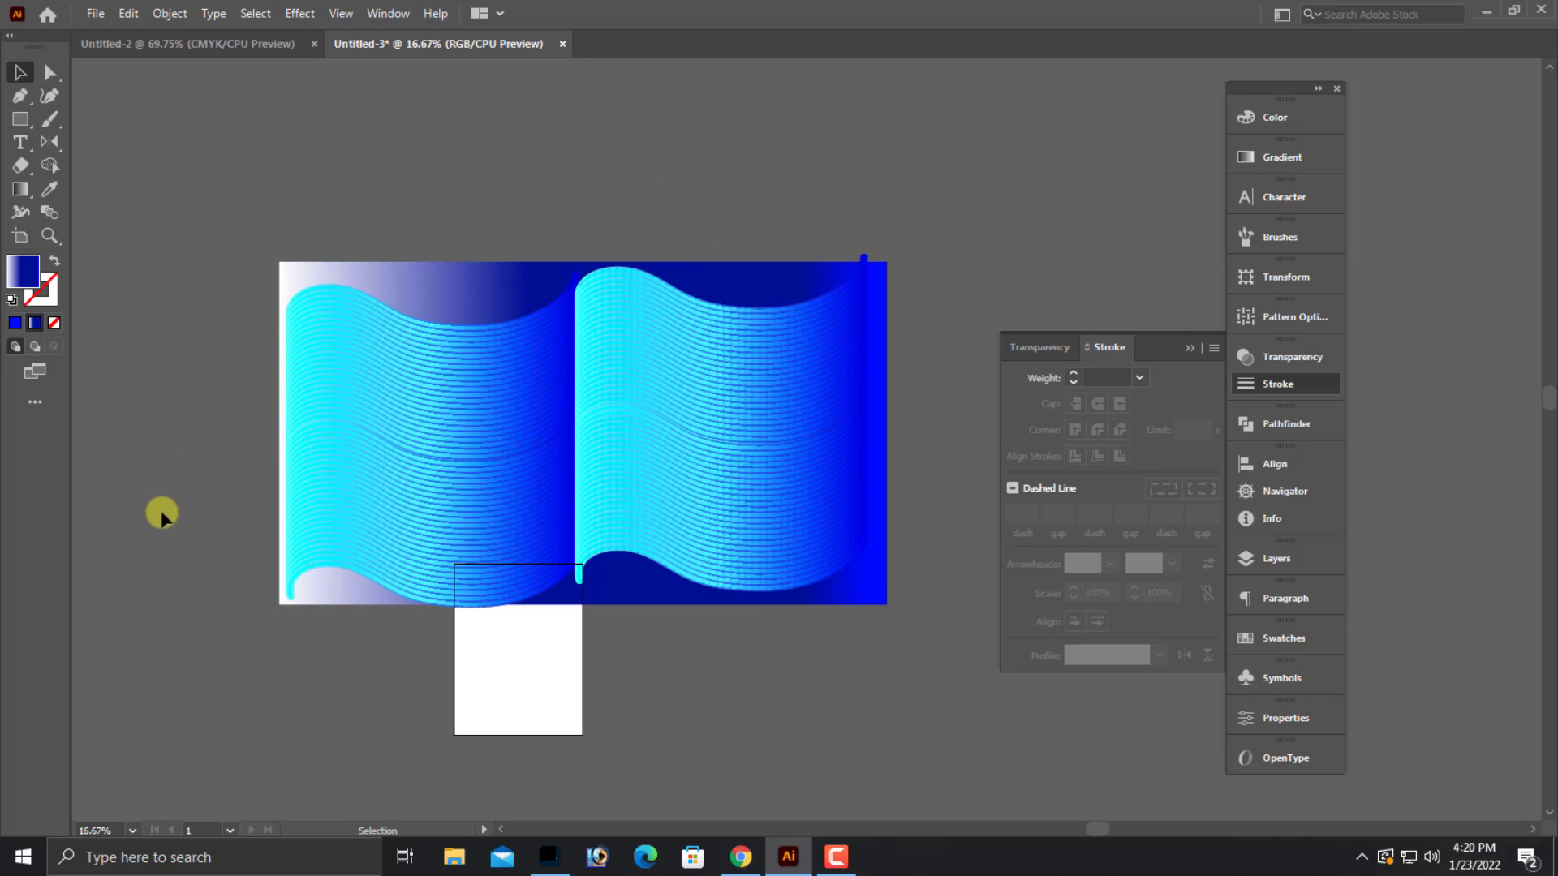
{"action": "left_click", "coordinate": [393, 280]}
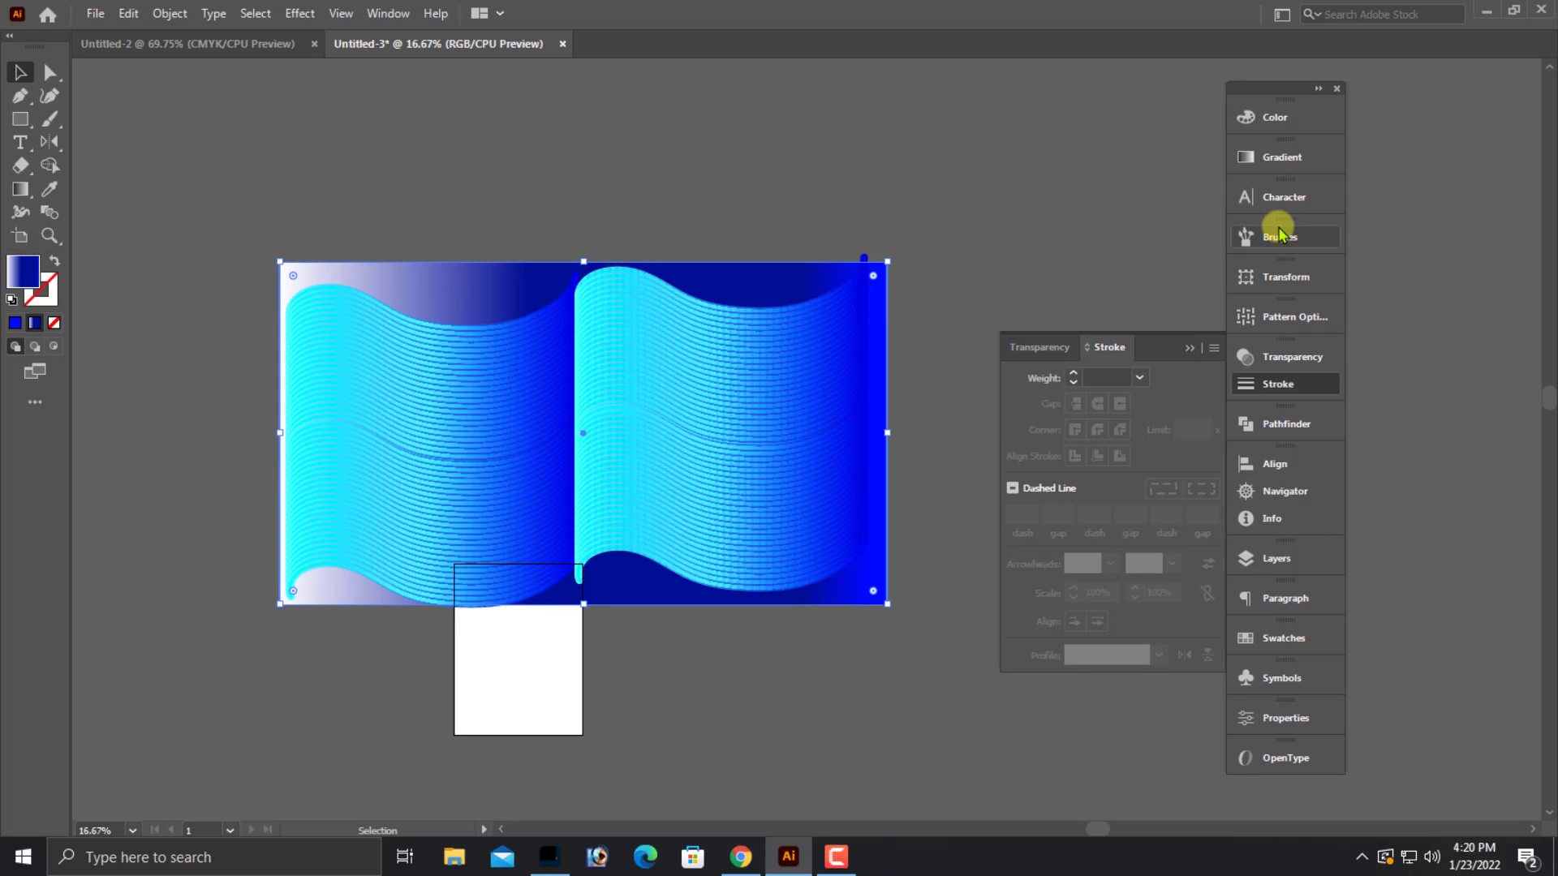
- Set the gradient's white starting stop to deep navy R0 G0 B126 (00007E) in RGB mode
{"action": "left_click", "coordinate": [1270, 162]}
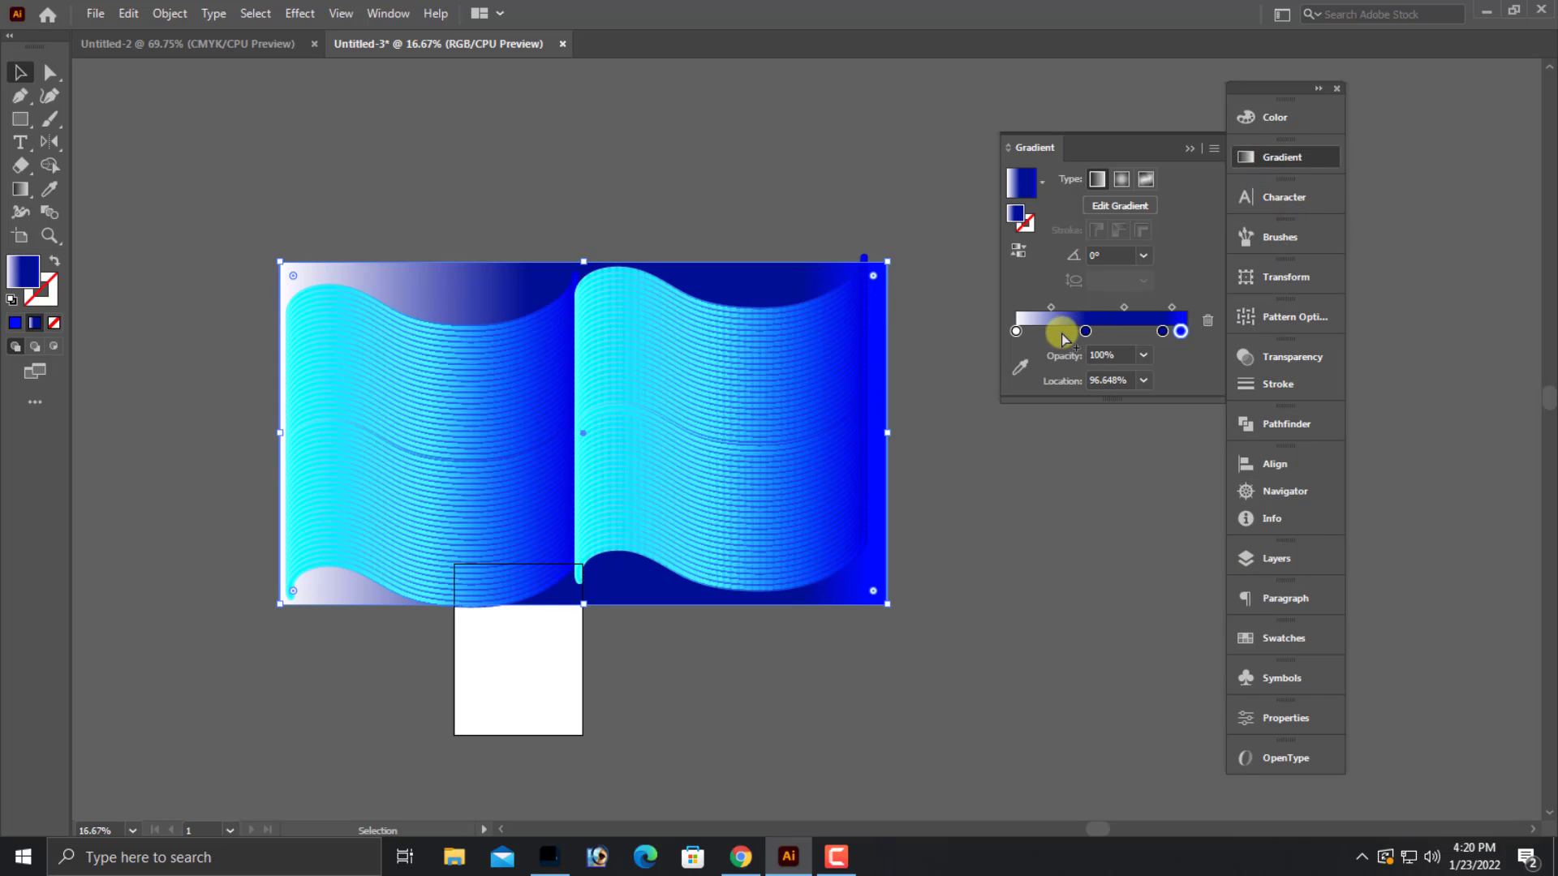
{"action": "left_click", "coordinate": [1015, 331]}
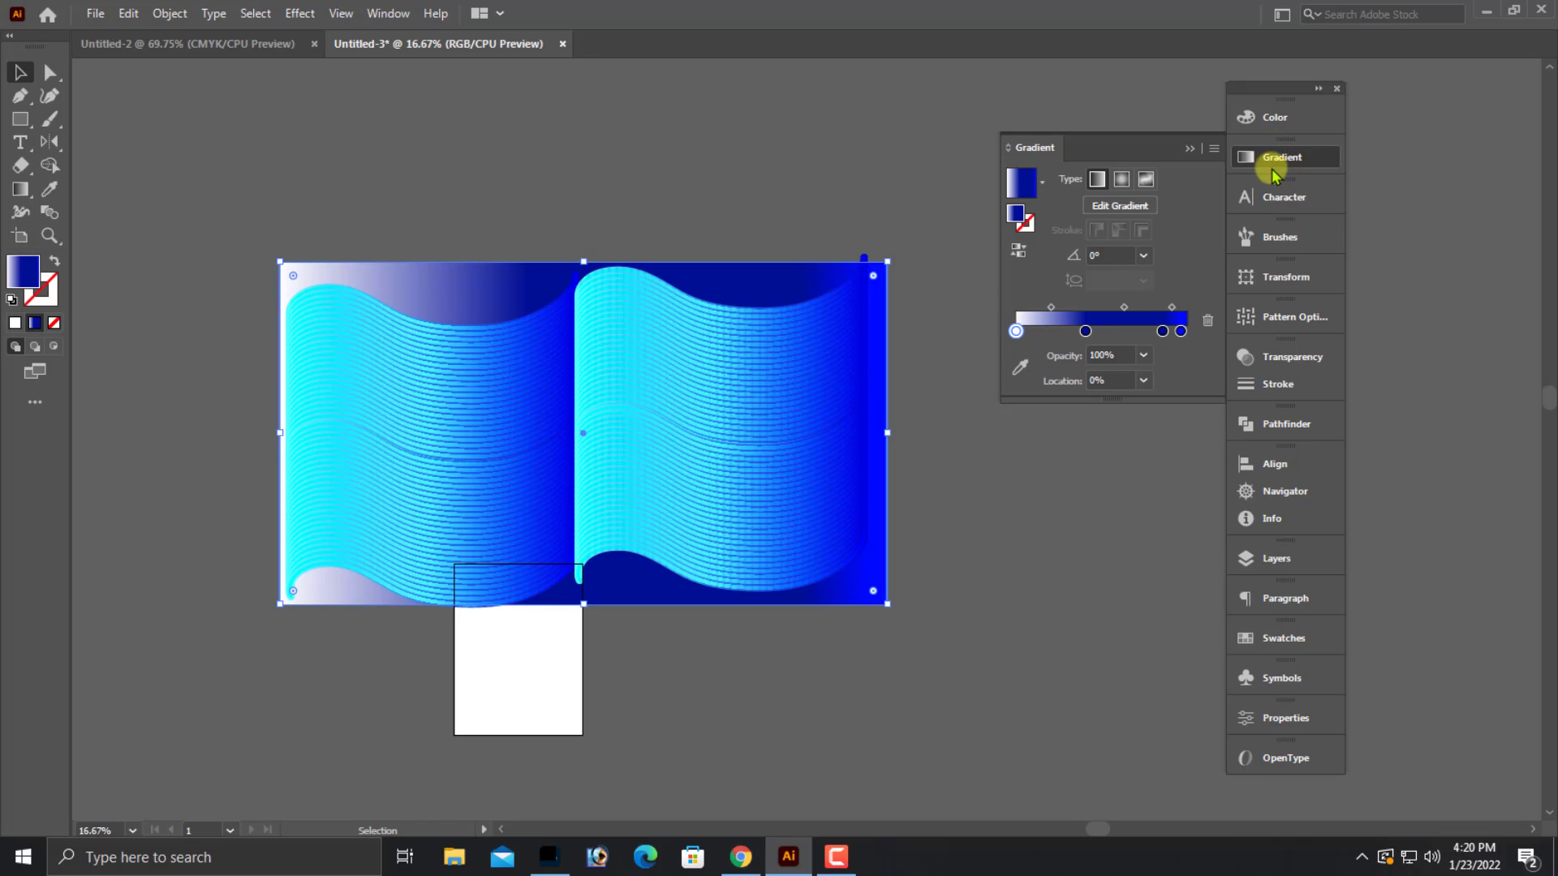
{"action": "left_click", "coordinate": [1266, 121]}
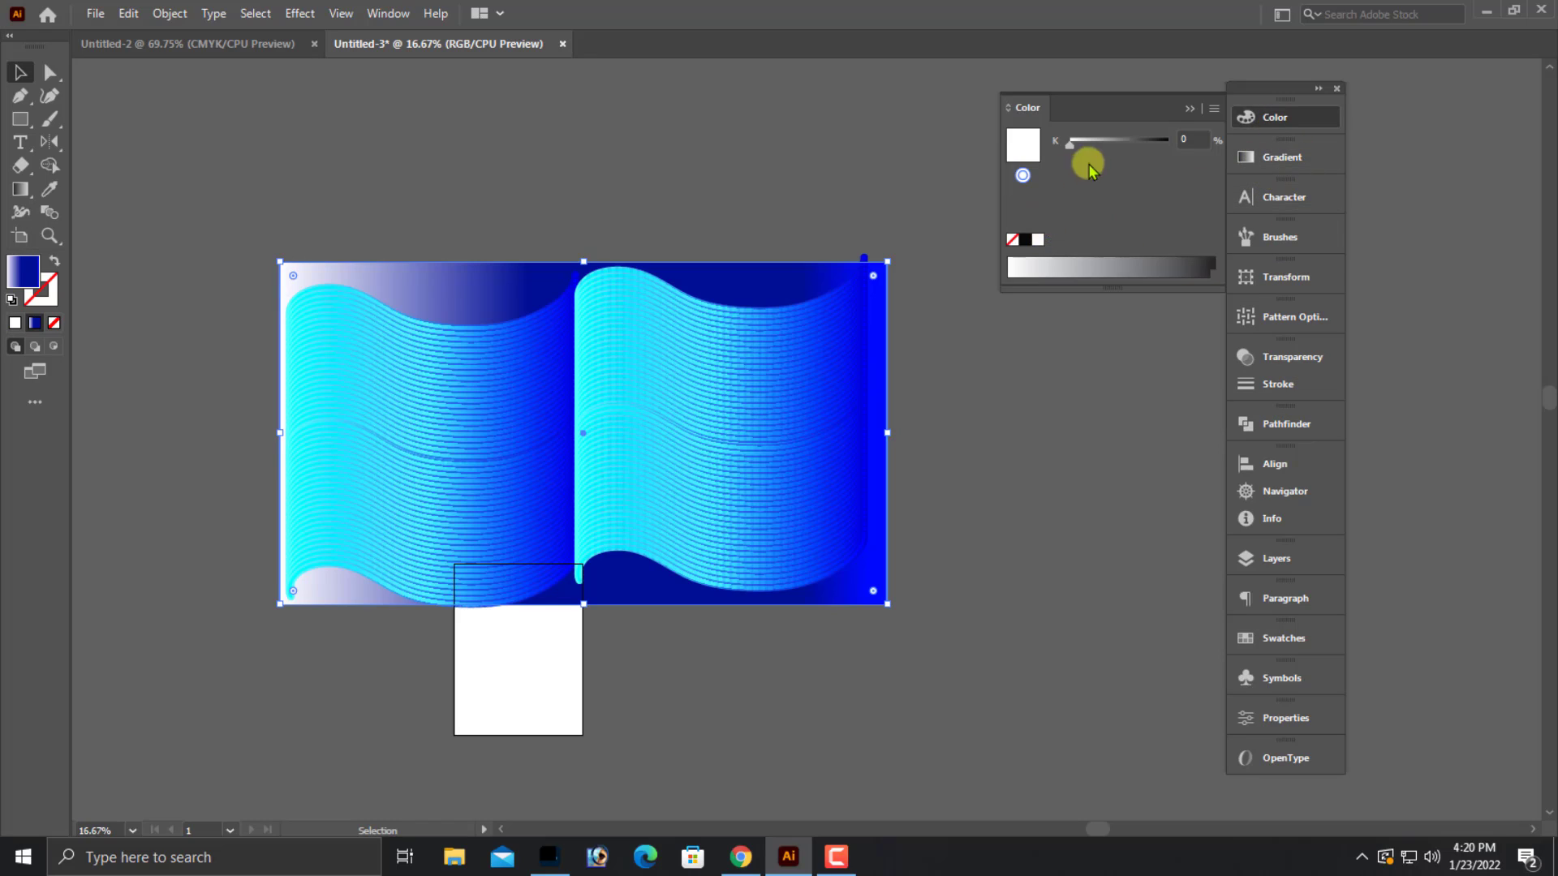
{"action": "left_click", "coordinate": [1214, 108]}
{"action": "left_click", "coordinate": [1267, 166]}
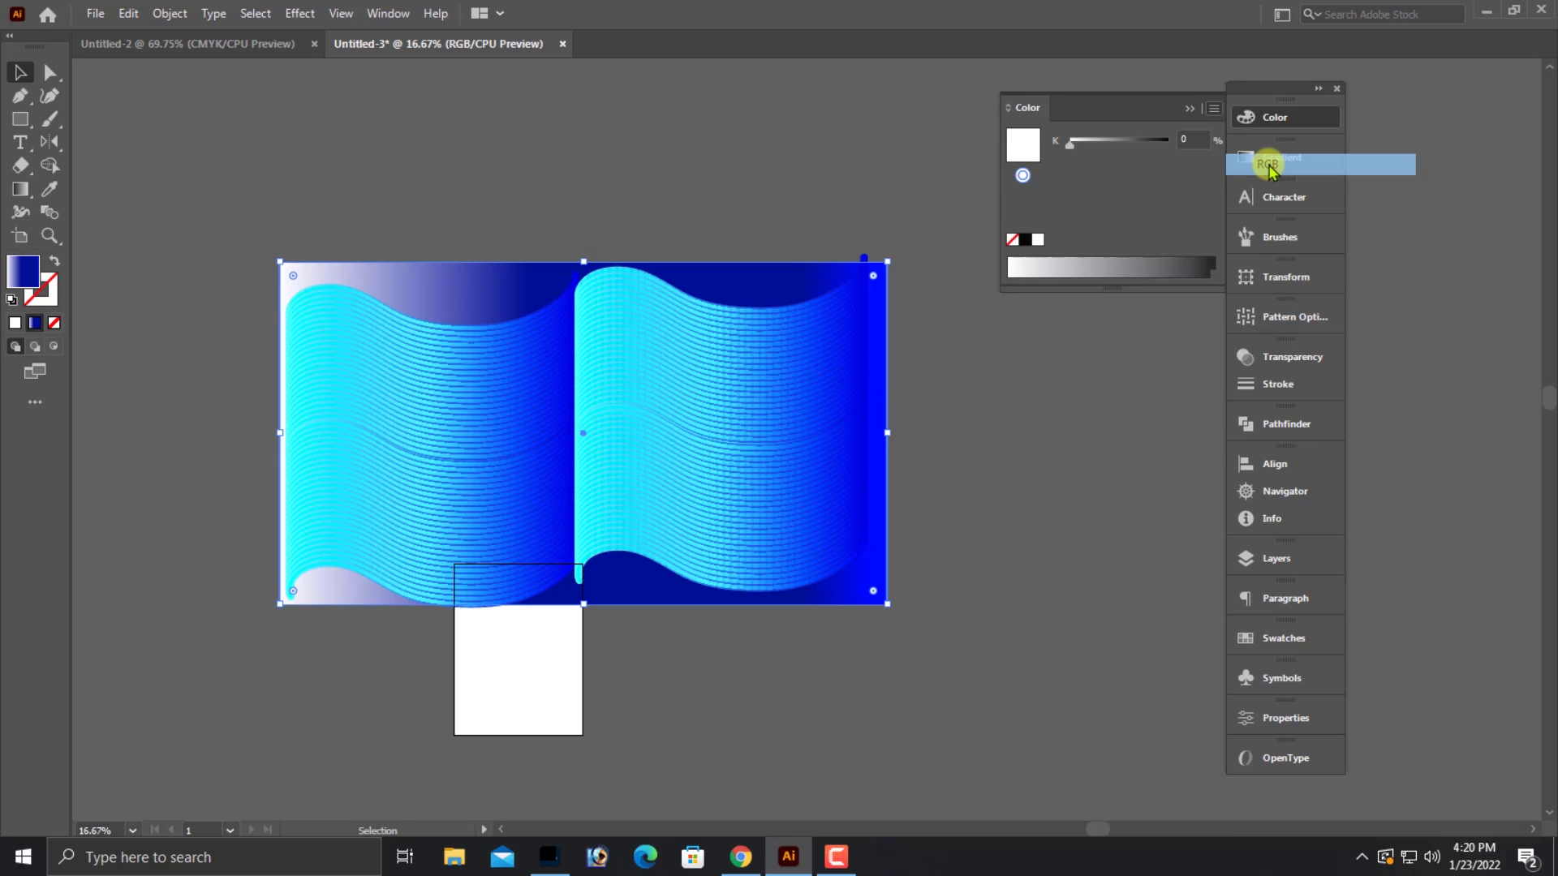
{"action": "left_click_drag", "start_coordinate": [1160, 174], "coordinate": [1055, 172]}
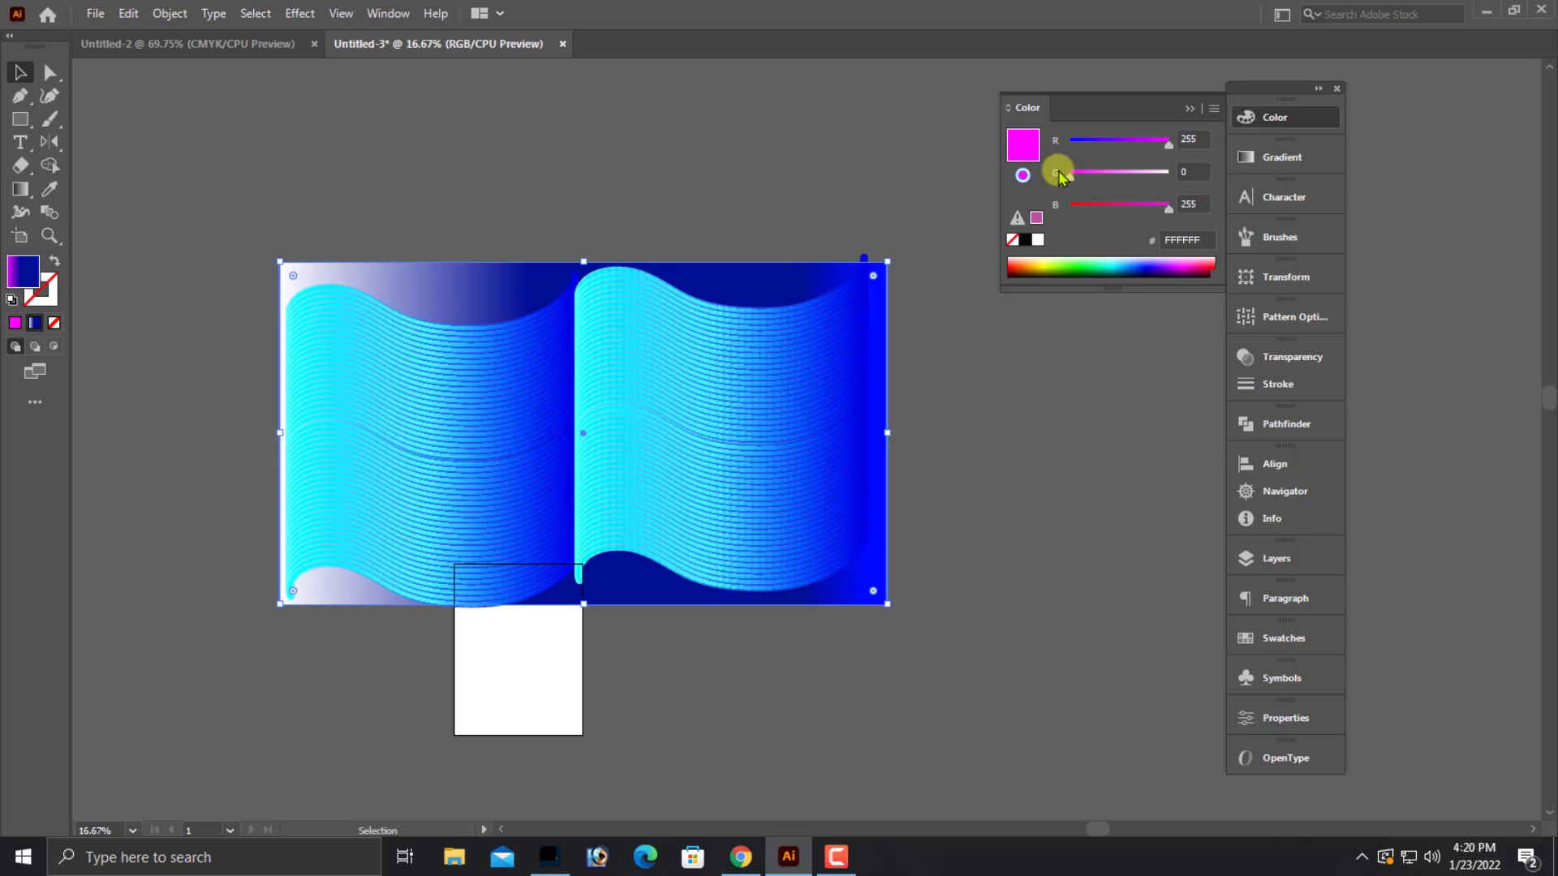
{"action": "left_click_drag", "start_coordinate": [1166, 140], "coordinate": [1061, 166]}
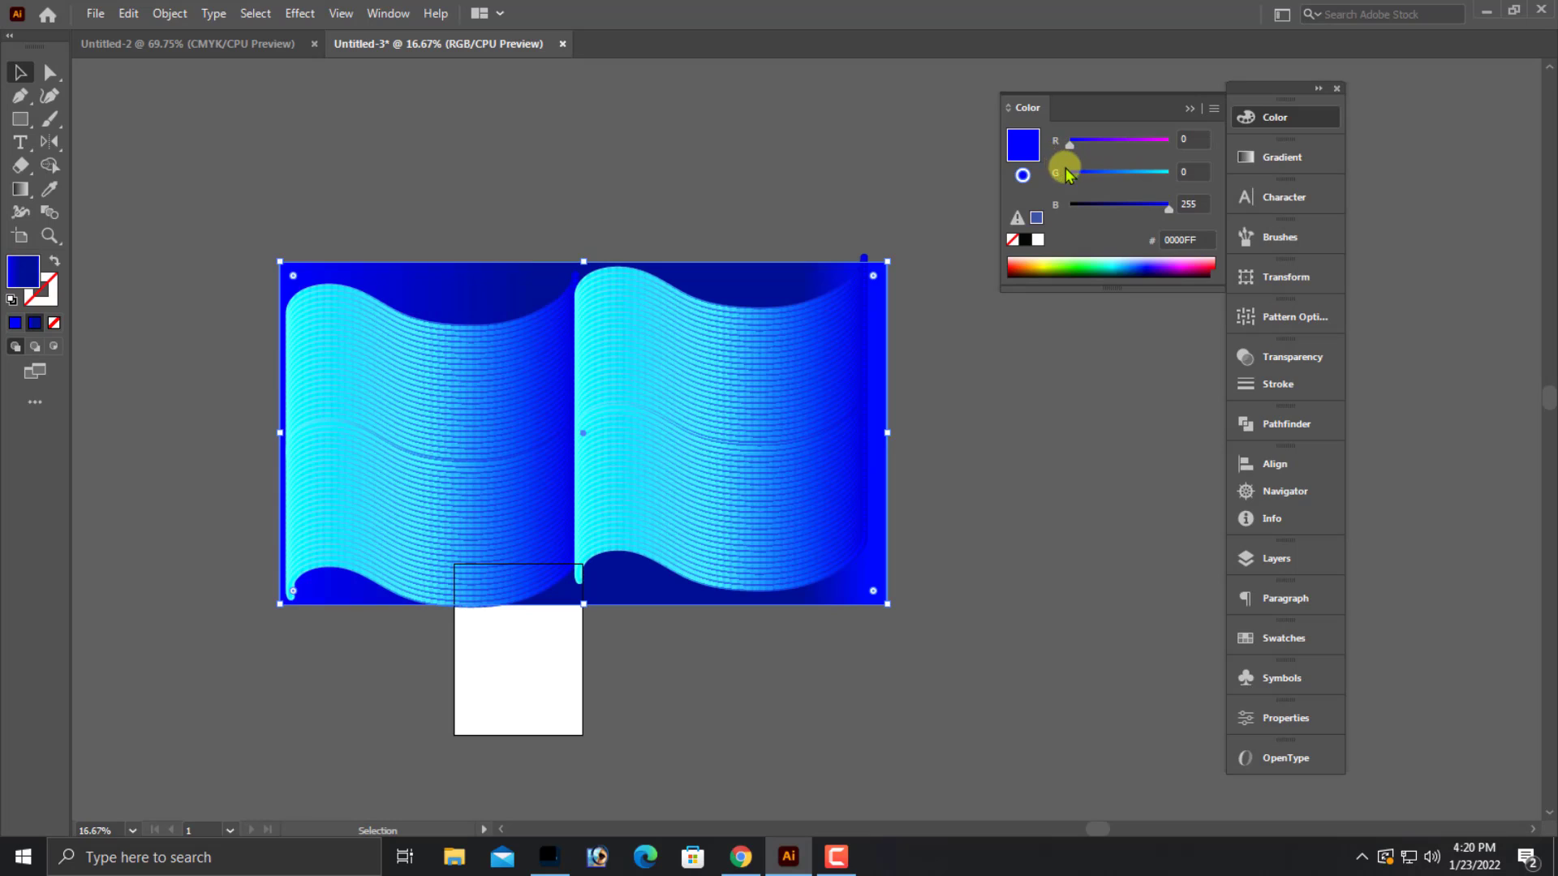
{"action": "left_click", "coordinate": [1140, 206]}
{"action": "left_click_drag", "start_coordinate": [1141, 206], "coordinate": [1120, 207]}
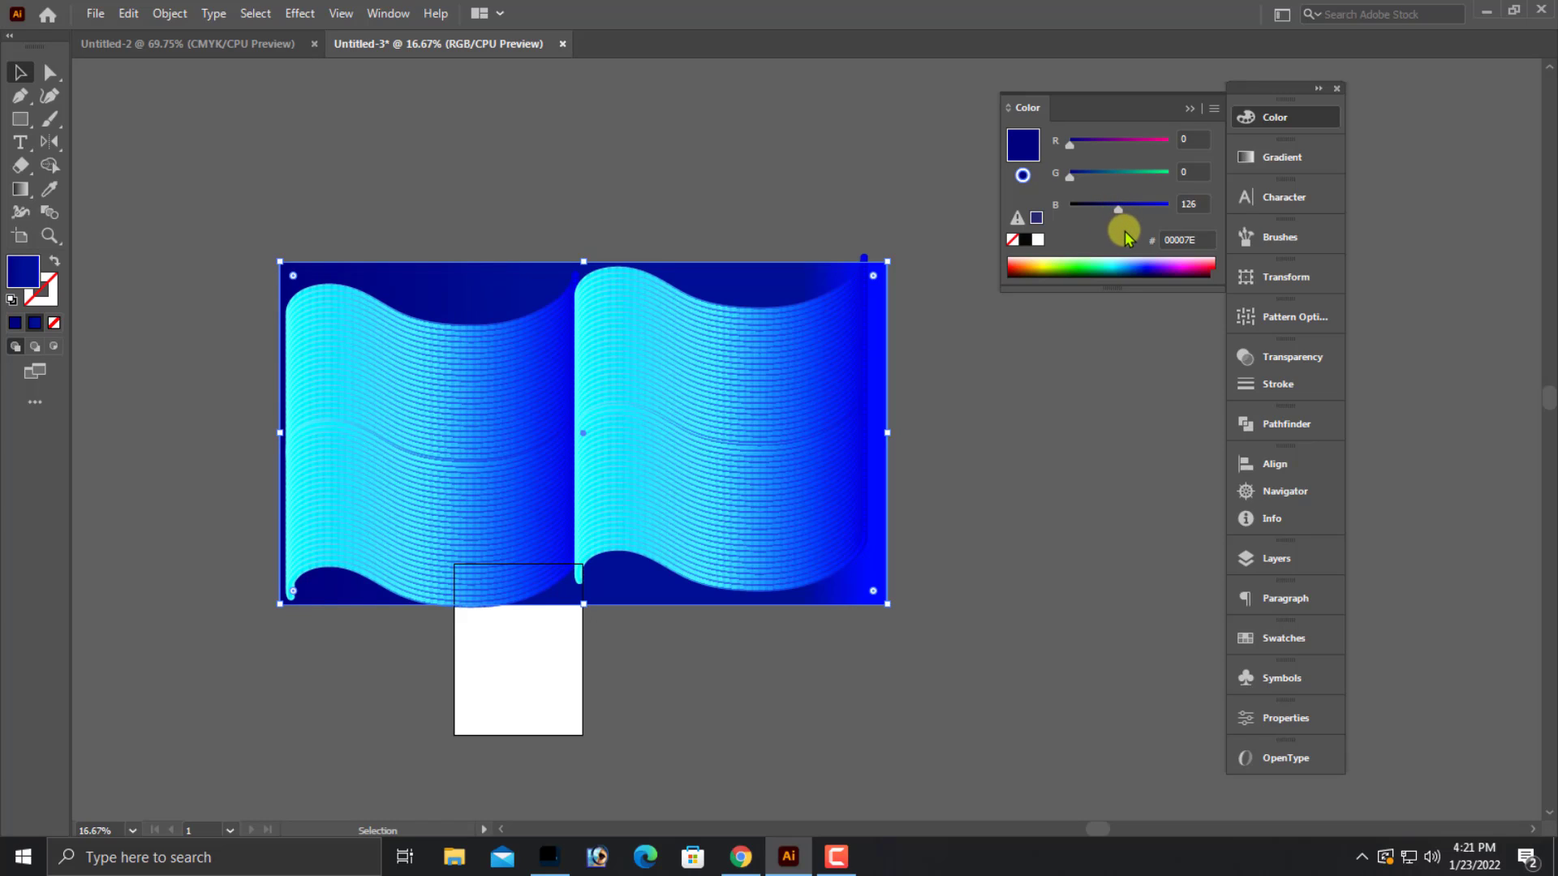
- Move the dark stop to about 53% and raise its blue value to 255
{"action": "left_click", "coordinate": [1284, 156]}
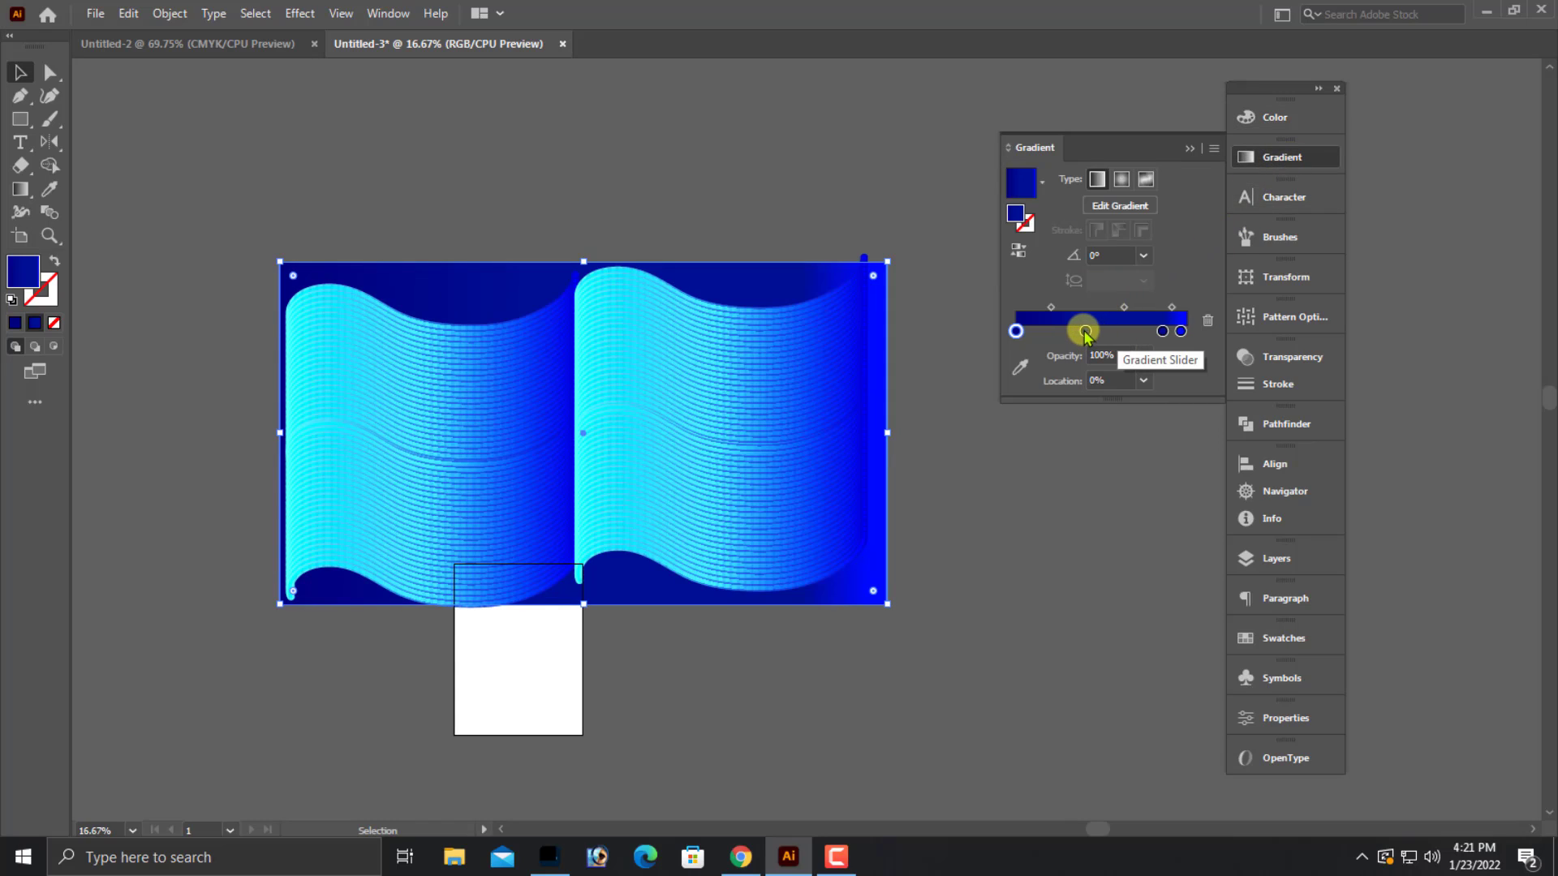
{"action": "left_click_drag", "start_coordinate": [1085, 333], "coordinate": [1107, 333]}
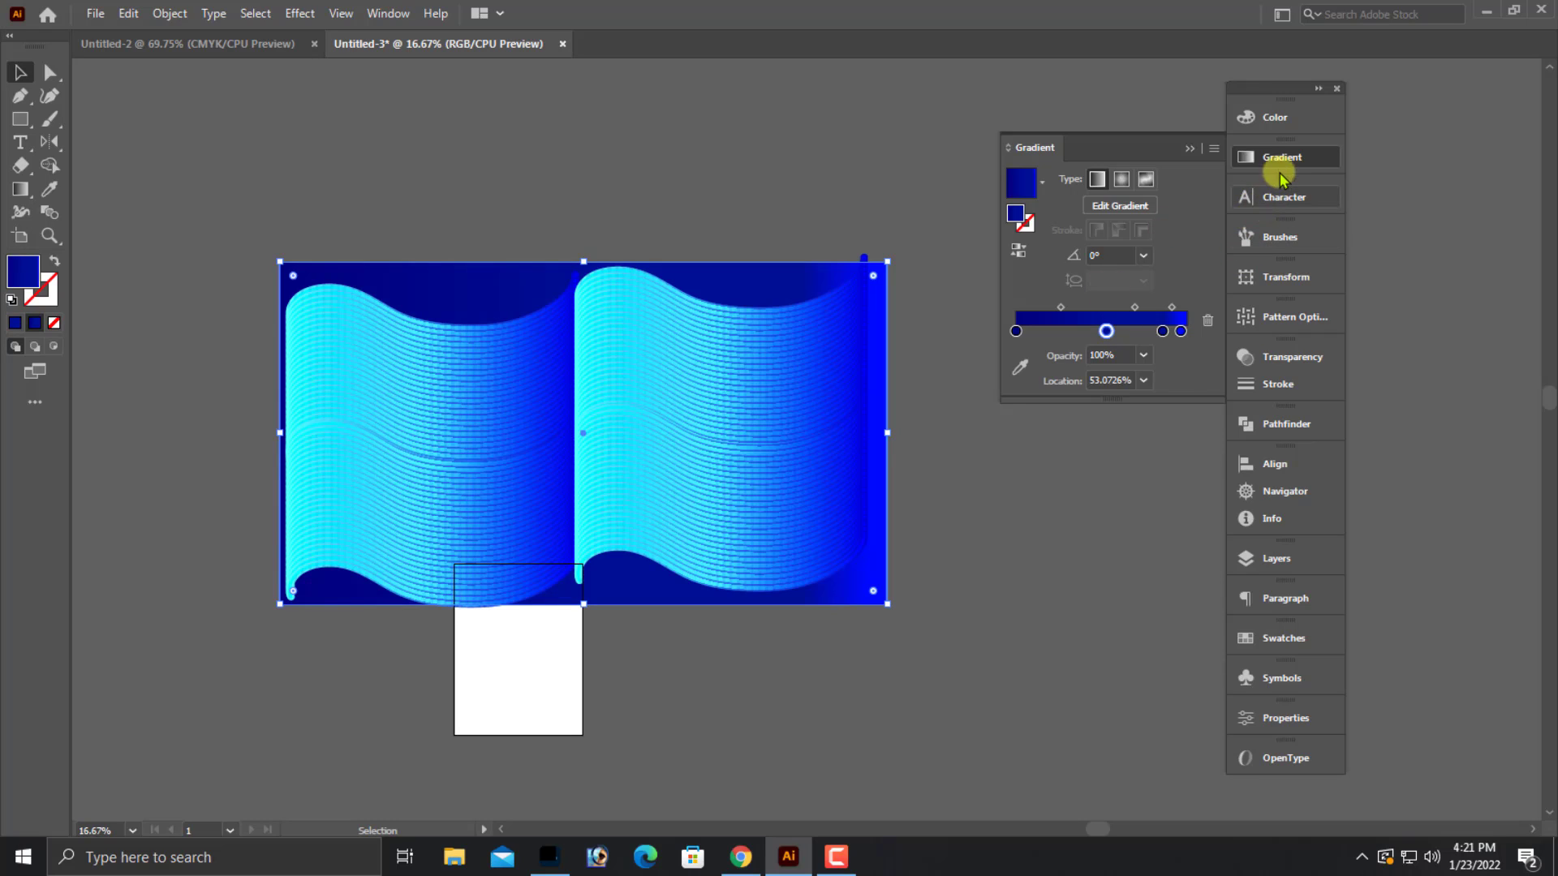
{"action": "left_click", "coordinate": [1274, 118]}
{"action": "left_click_drag", "start_coordinate": [1123, 206], "coordinate": [1154, 203]}
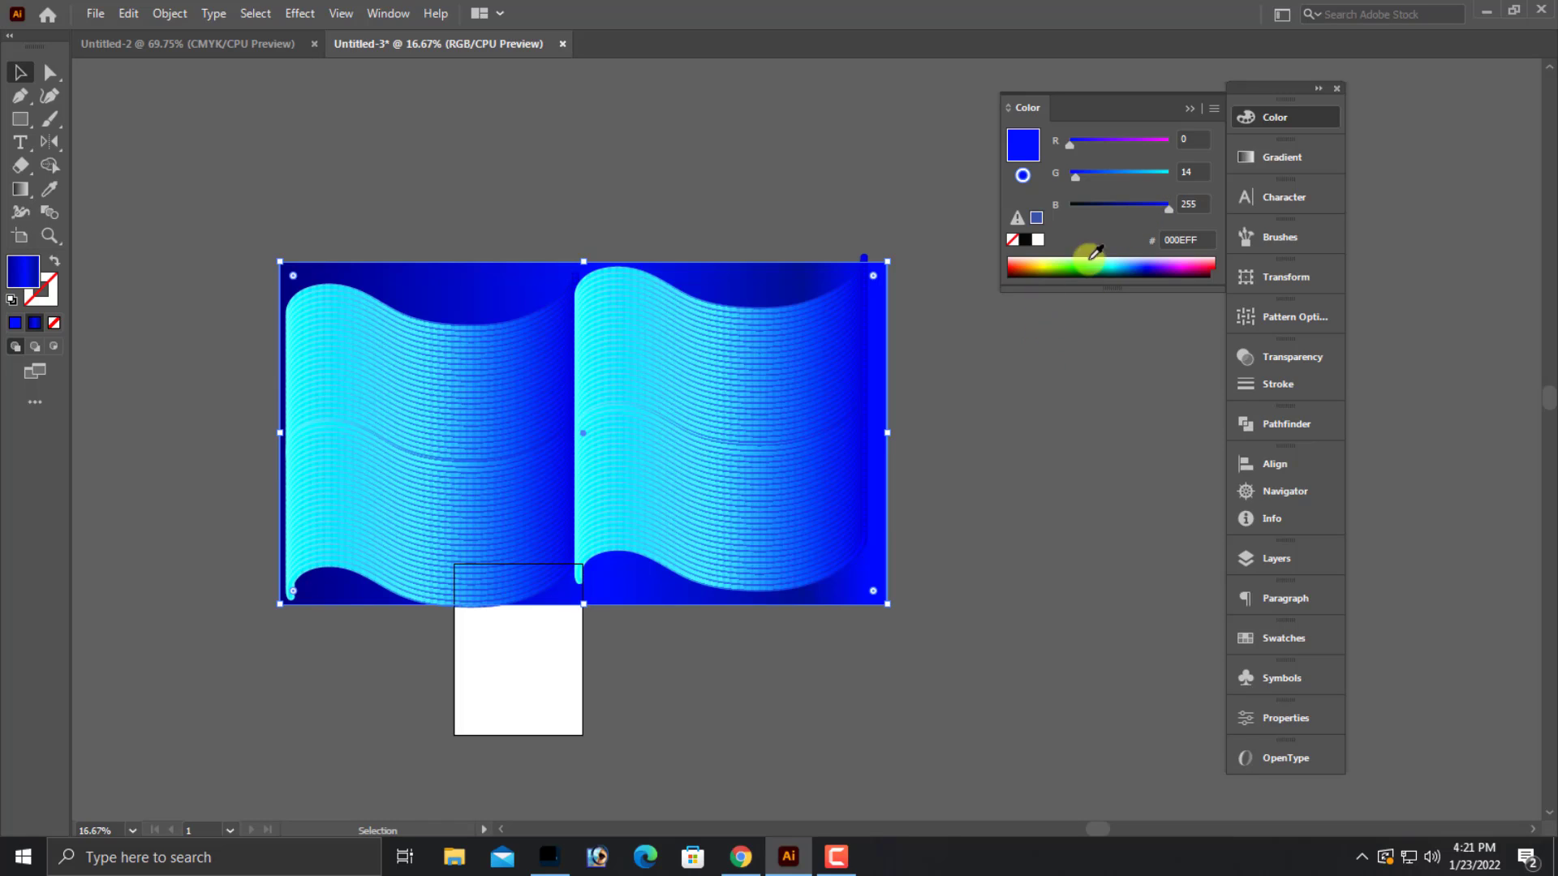
- Add a new gradient stop at 63.69% coloured cyan 00EAFF
{"action": "left_click", "coordinate": [1270, 163]}
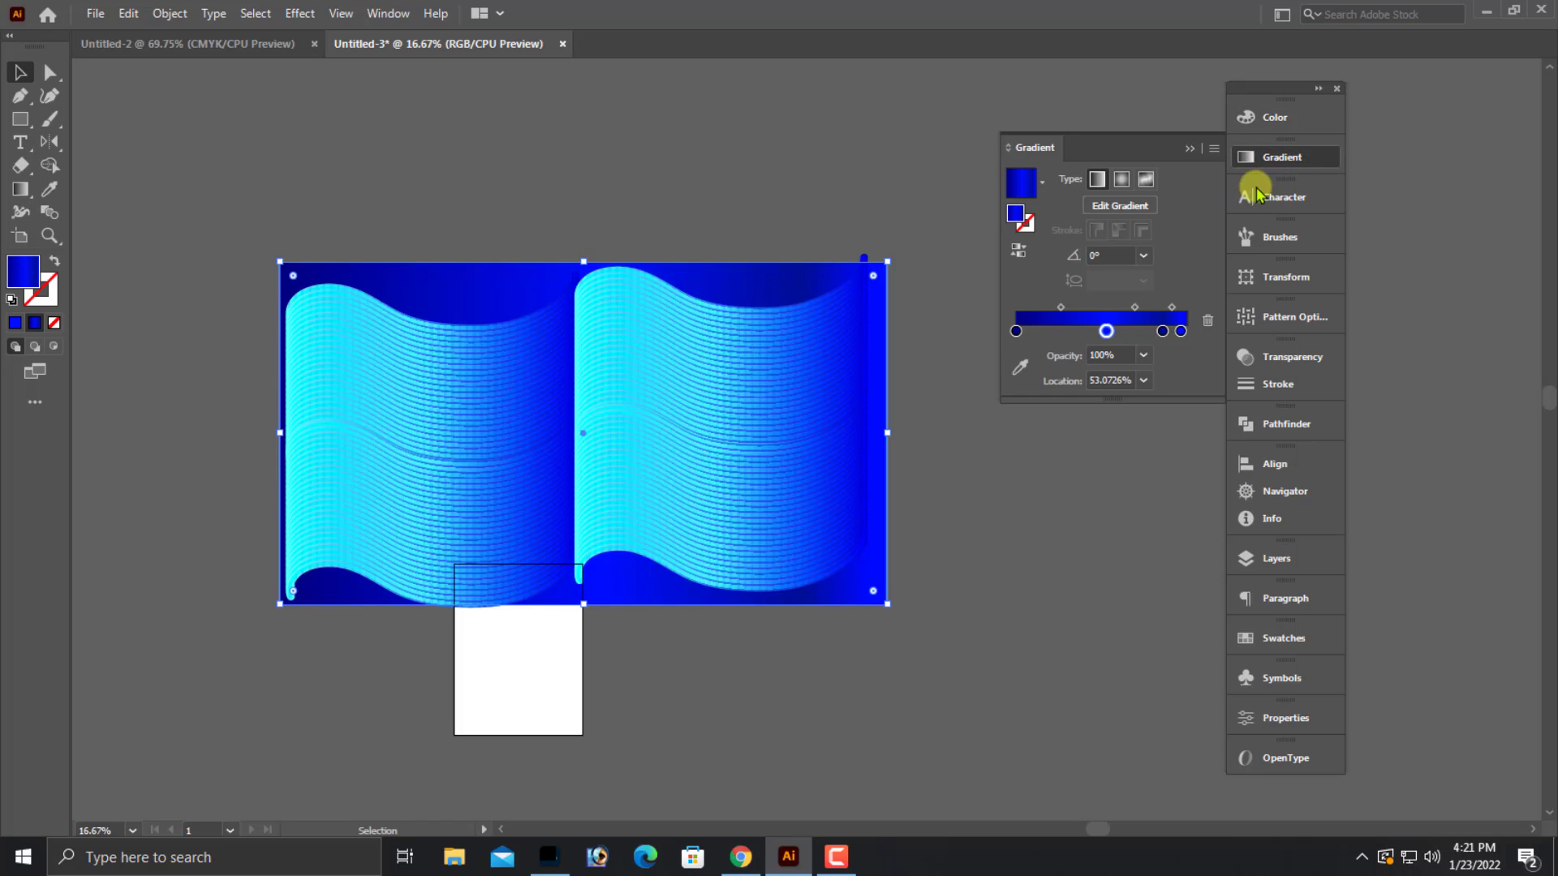
{"action": "left_click", "coordinate": [1122, 331]}
{"action": "left_click_drag", "start_coordinate": [1126, 330], "coordinate": [1128, 330]}
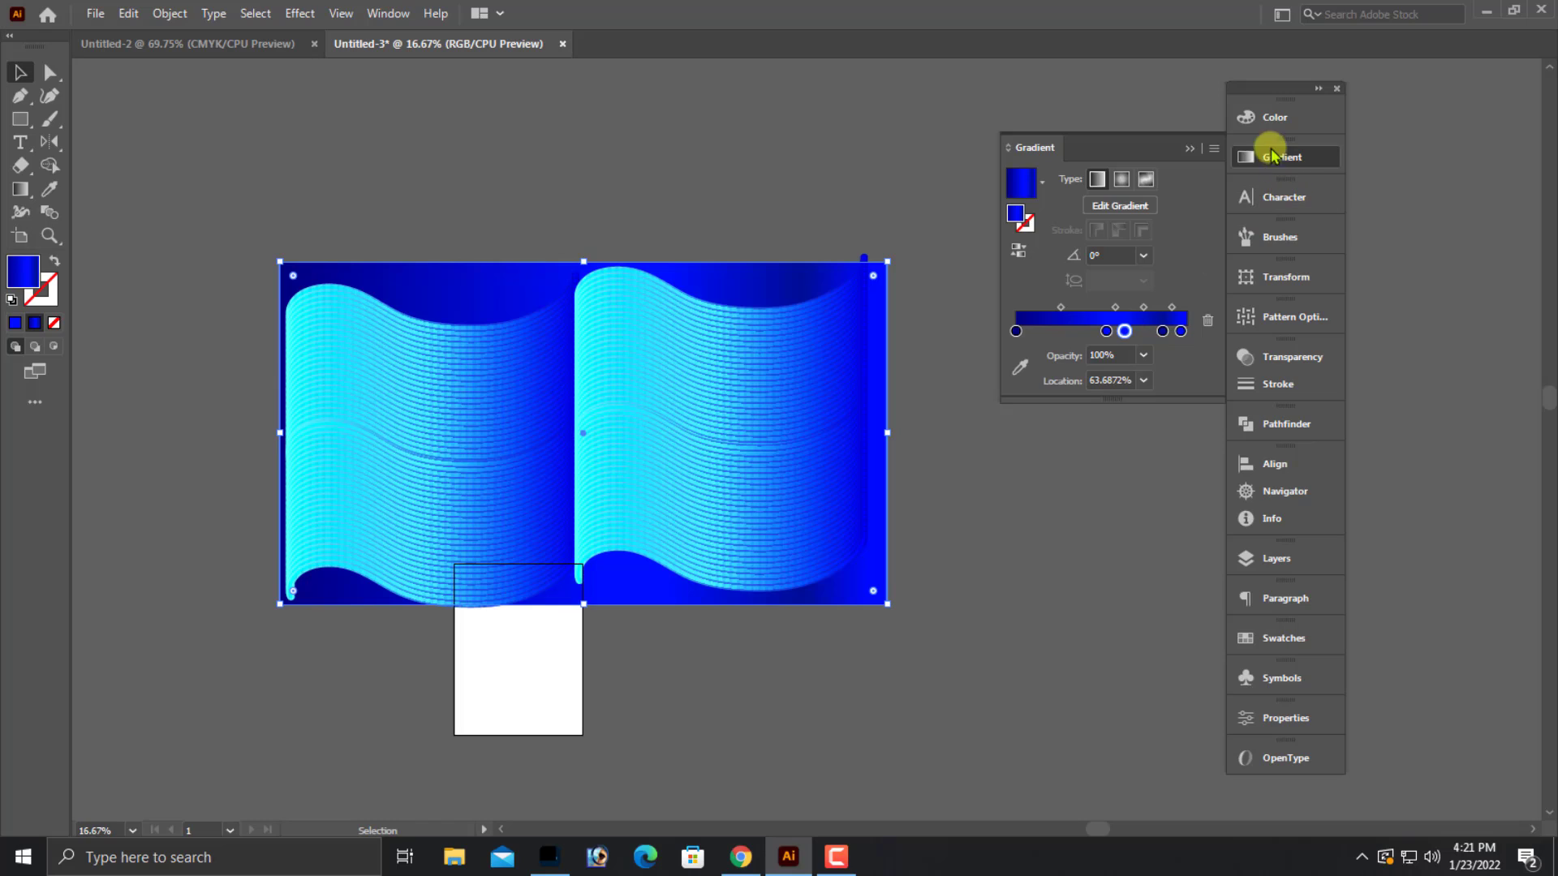
{"action": "left_click", "coordinate": [1274, 119]}
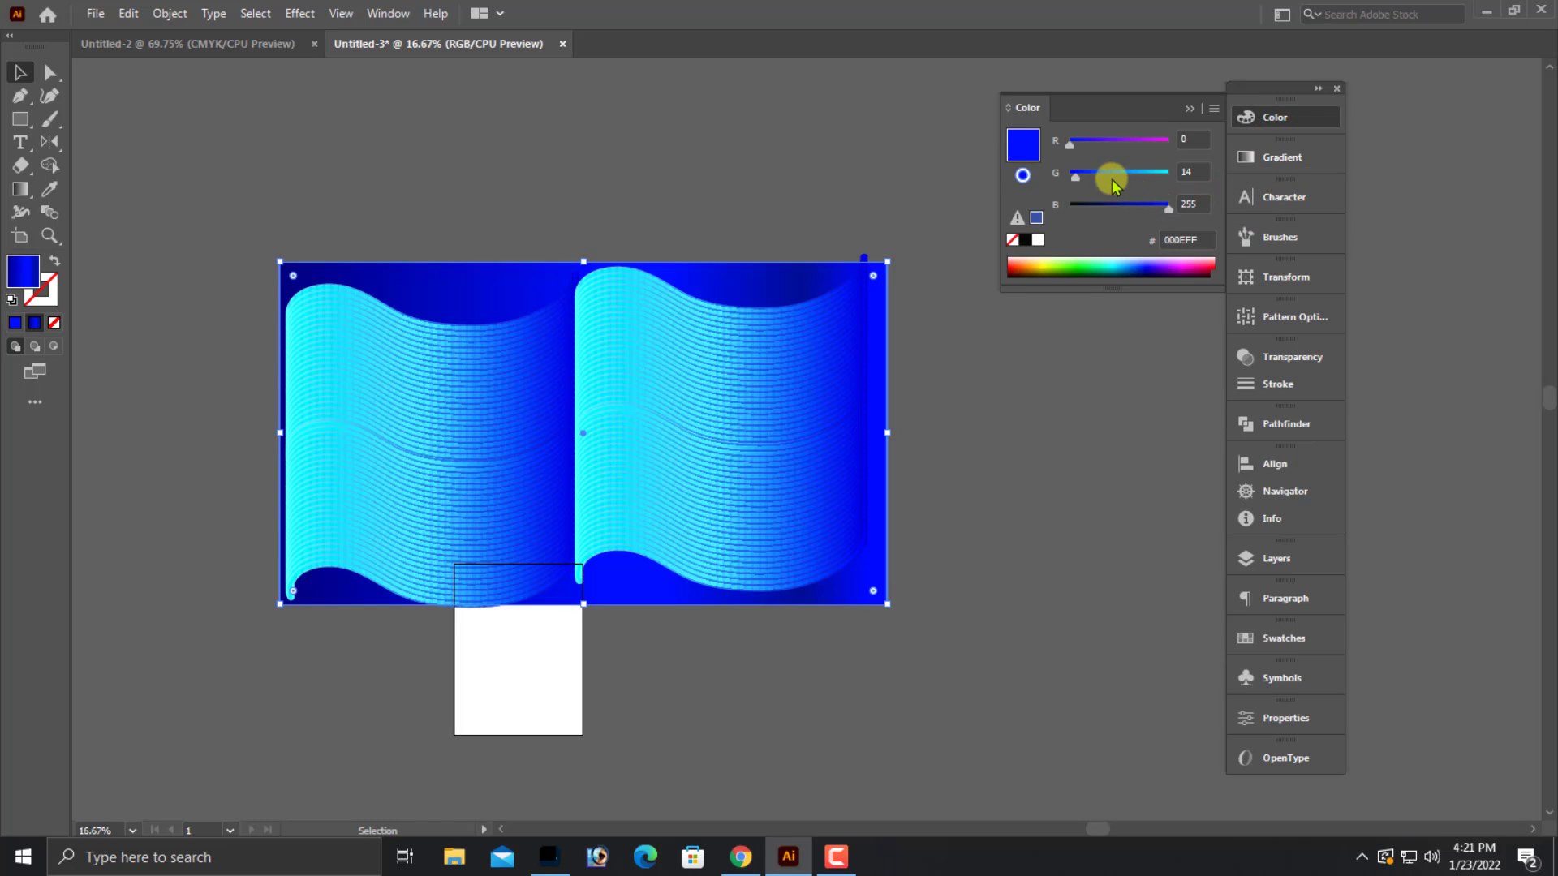
{"action": "left_click", "coordinate": [1127, 173]}
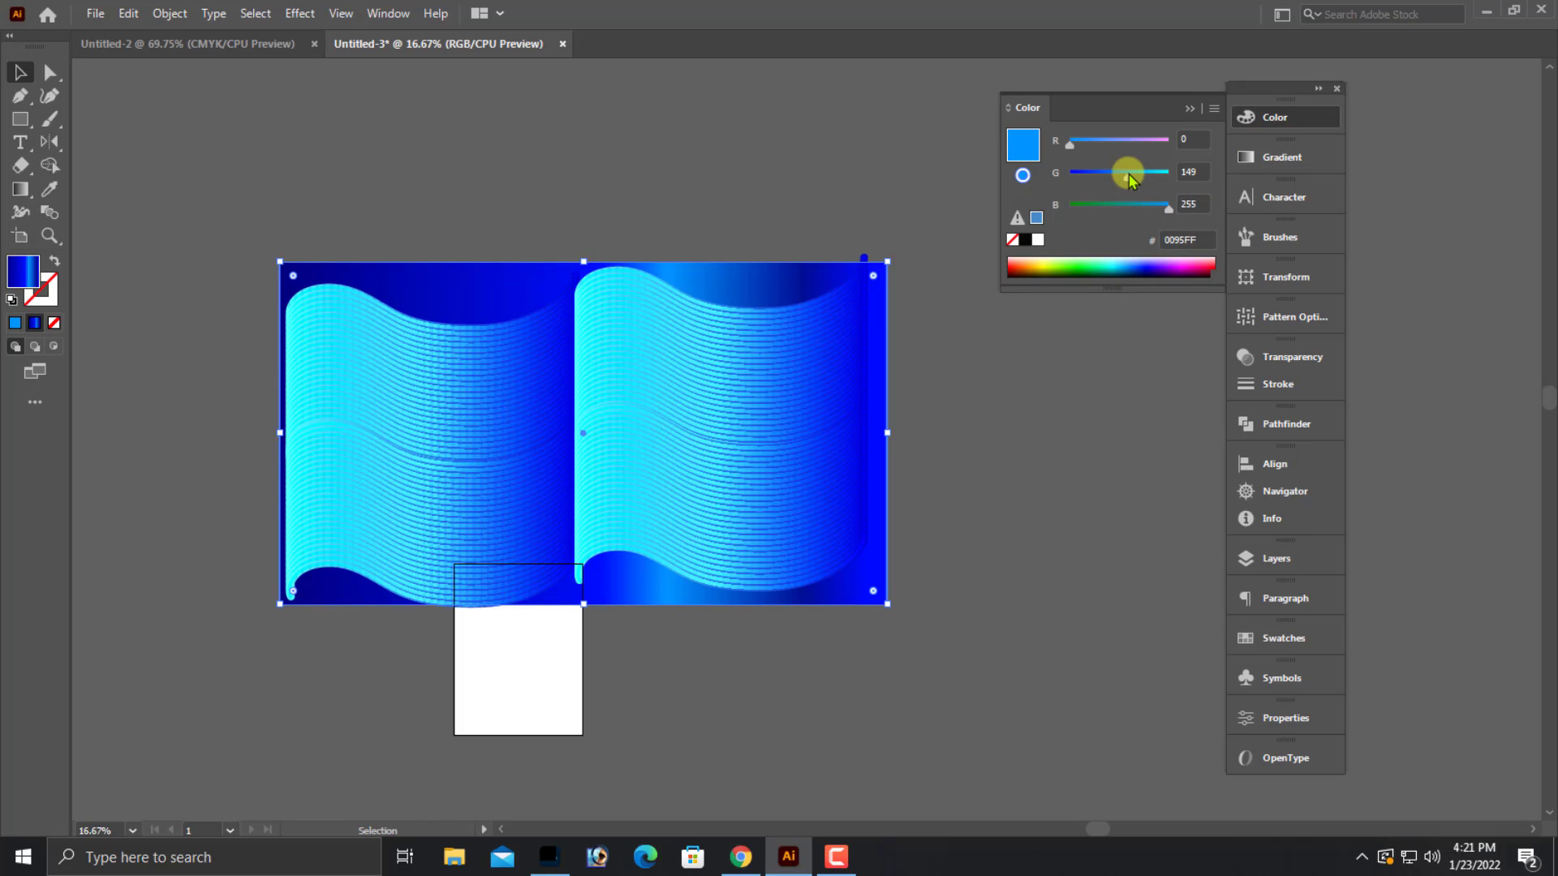
{"action": "left_click_drag", "start_coordinate": [1124, 173], "coordinate": [1160, 175]}
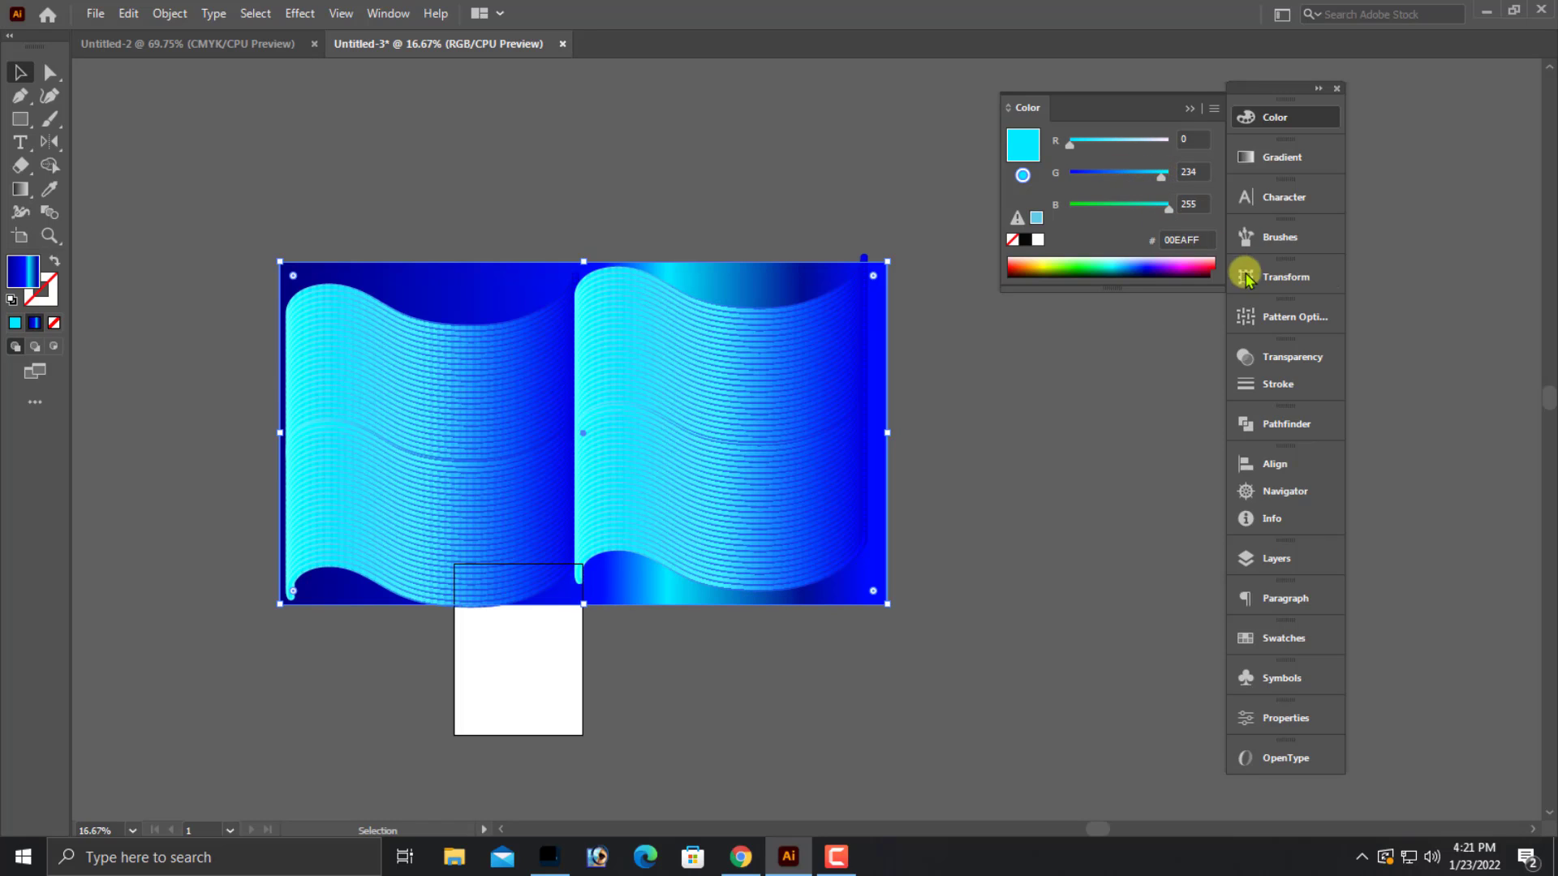
- Move and add gradient stops around 38–47% to cluster the cyan into a narrow central band
{"action": "left_click", "coordinate": [1278, 157]}
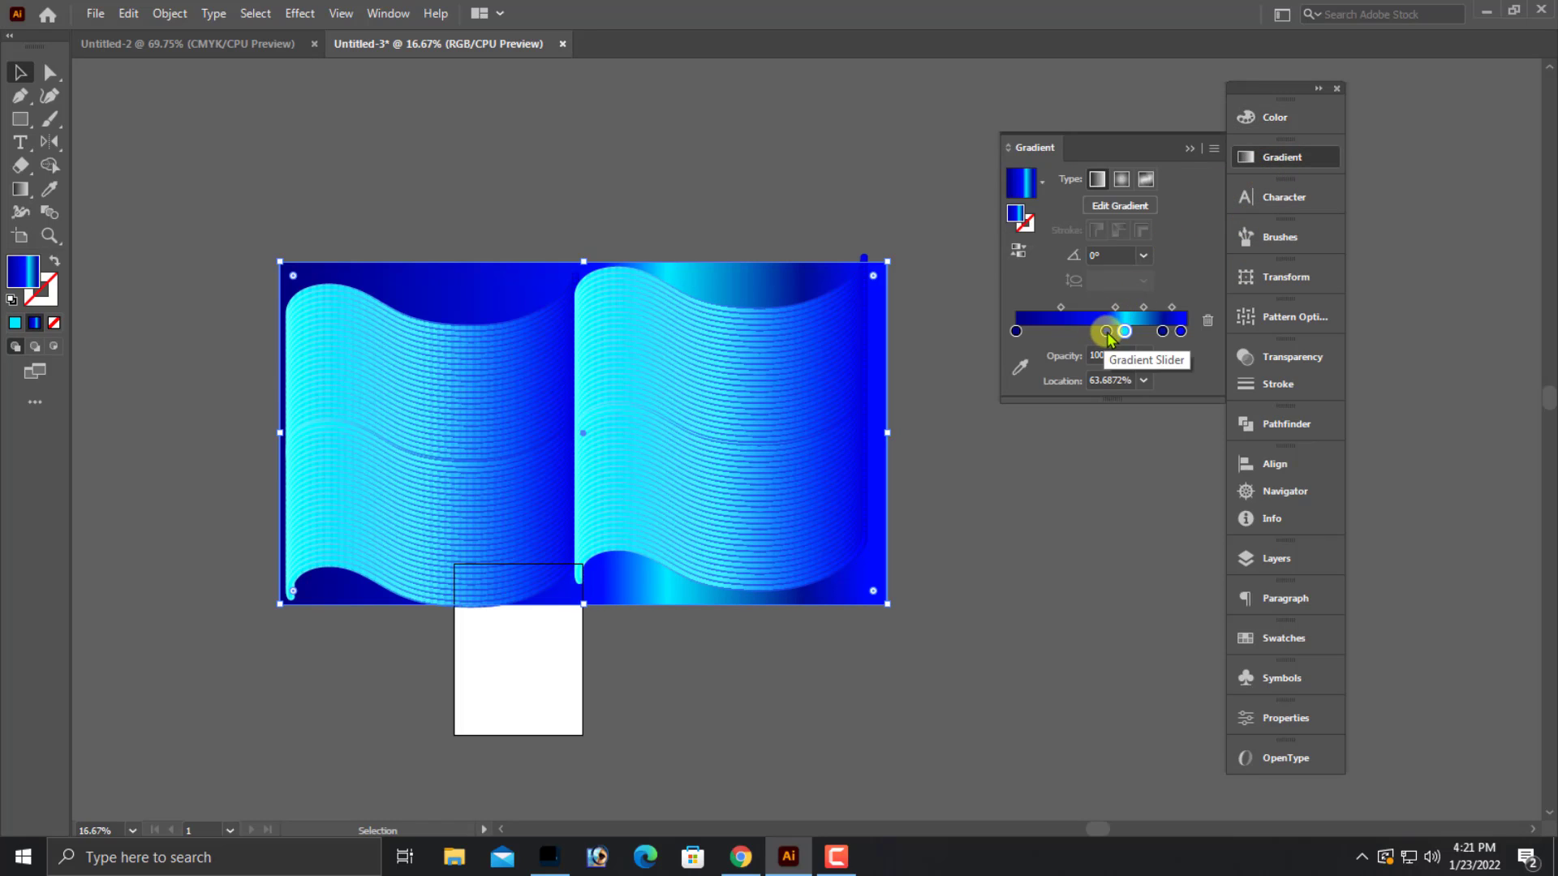
{"action": "left_click_drag", "start_coordinate": [1124, 331], "coordinate": [1104, 331]}
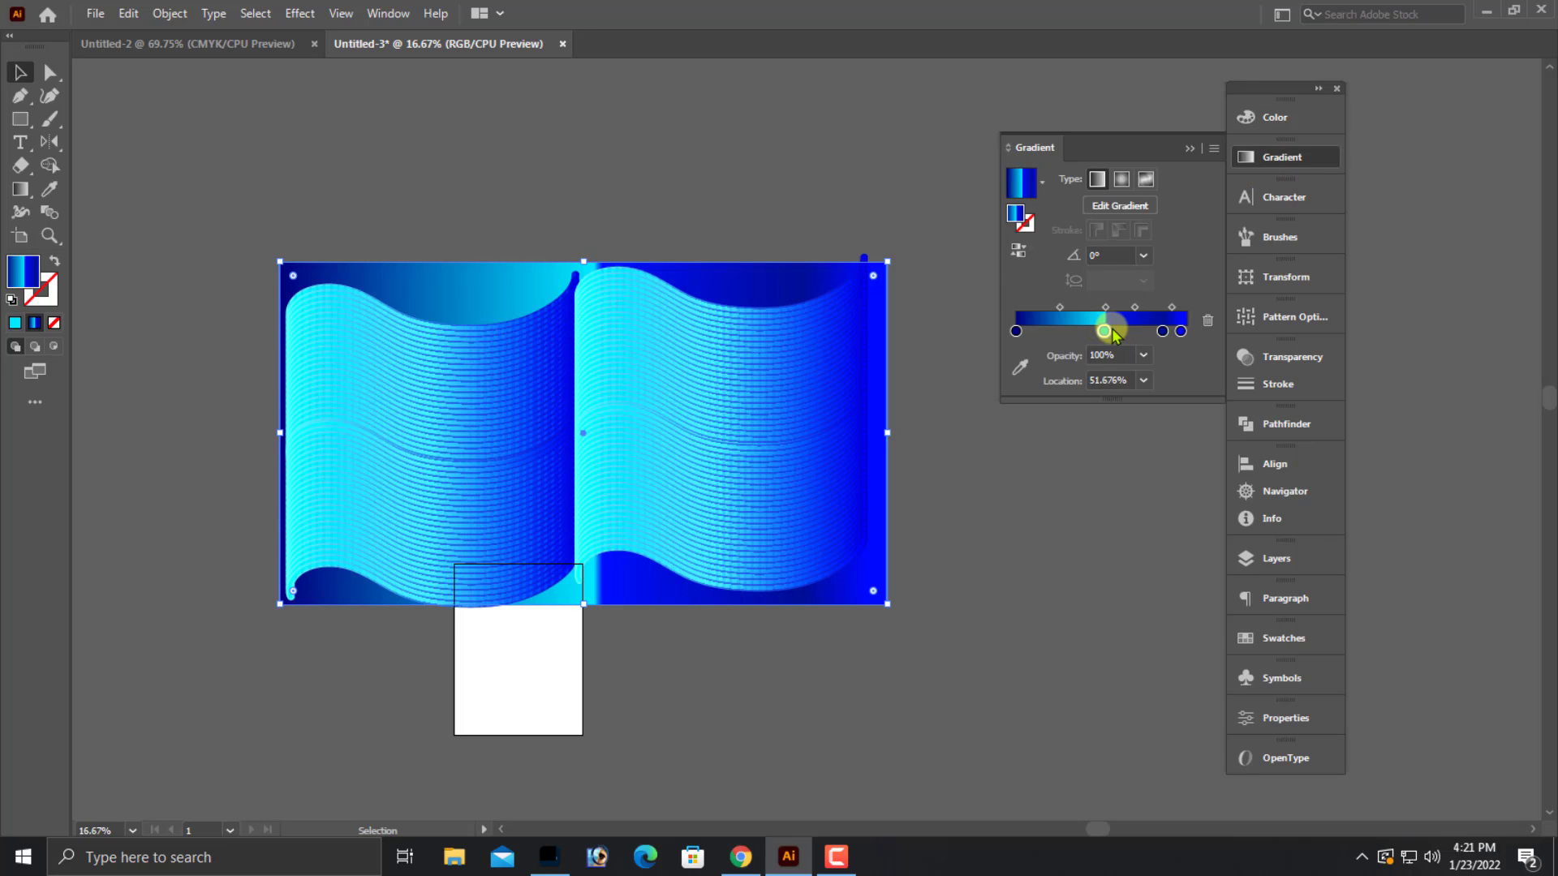
{"action": "key", "text": "ctrl+z"}
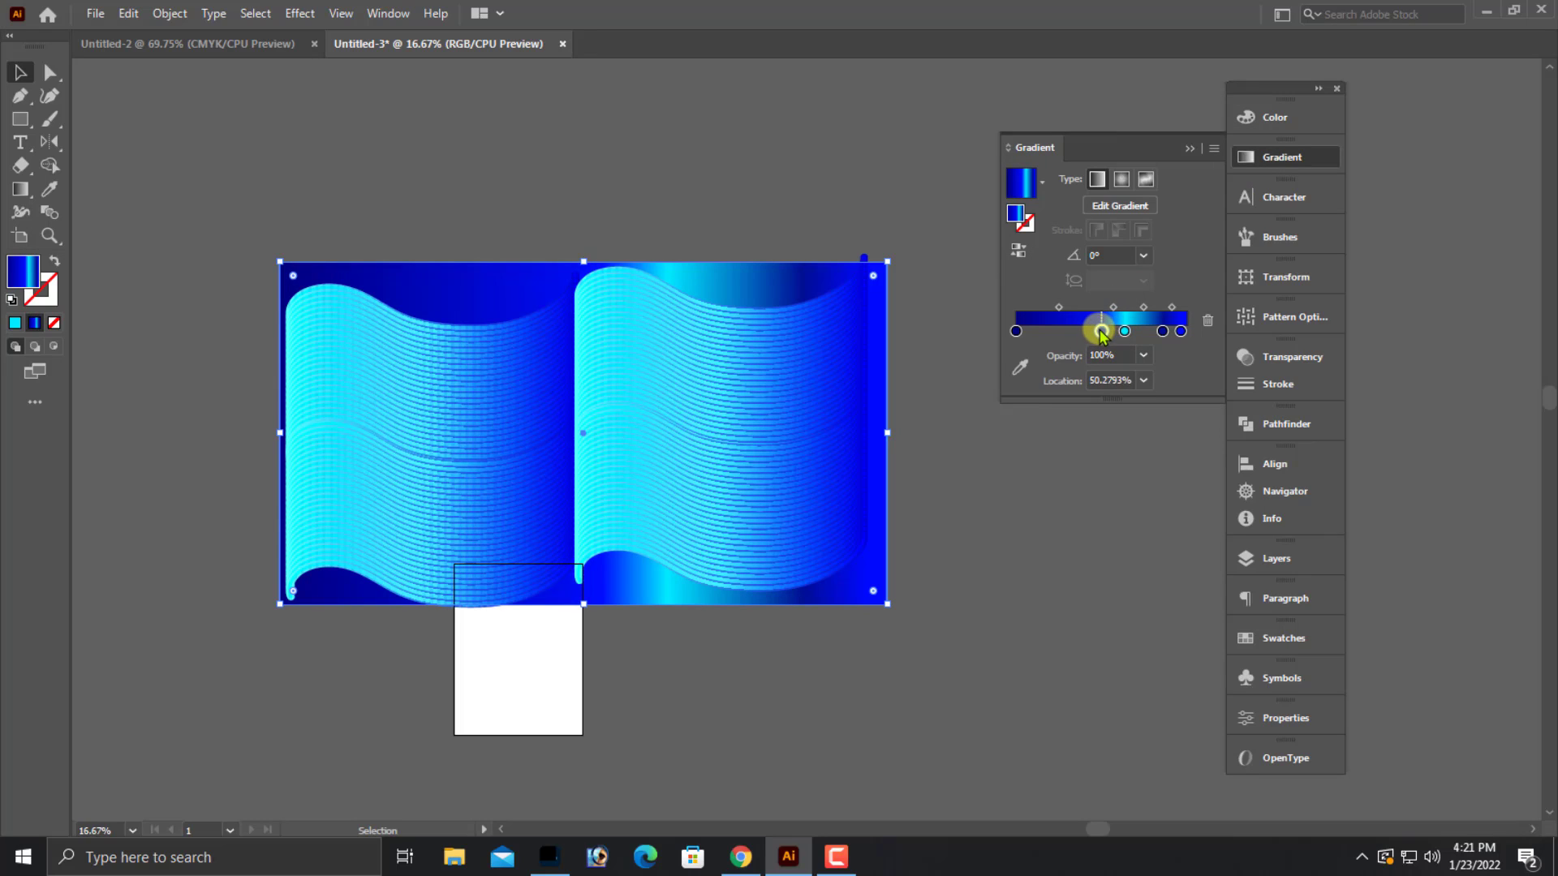
{"action": "mouse_move", "coordinate": [1107, 331]}
{"action": "left_mouse_down"}
{"action": "mouse_move", "coordinate": [1083, 331]}
{"action": "mouse_move", "coordinate": [1109, 331]}
{"action": "left_mouse_up"}
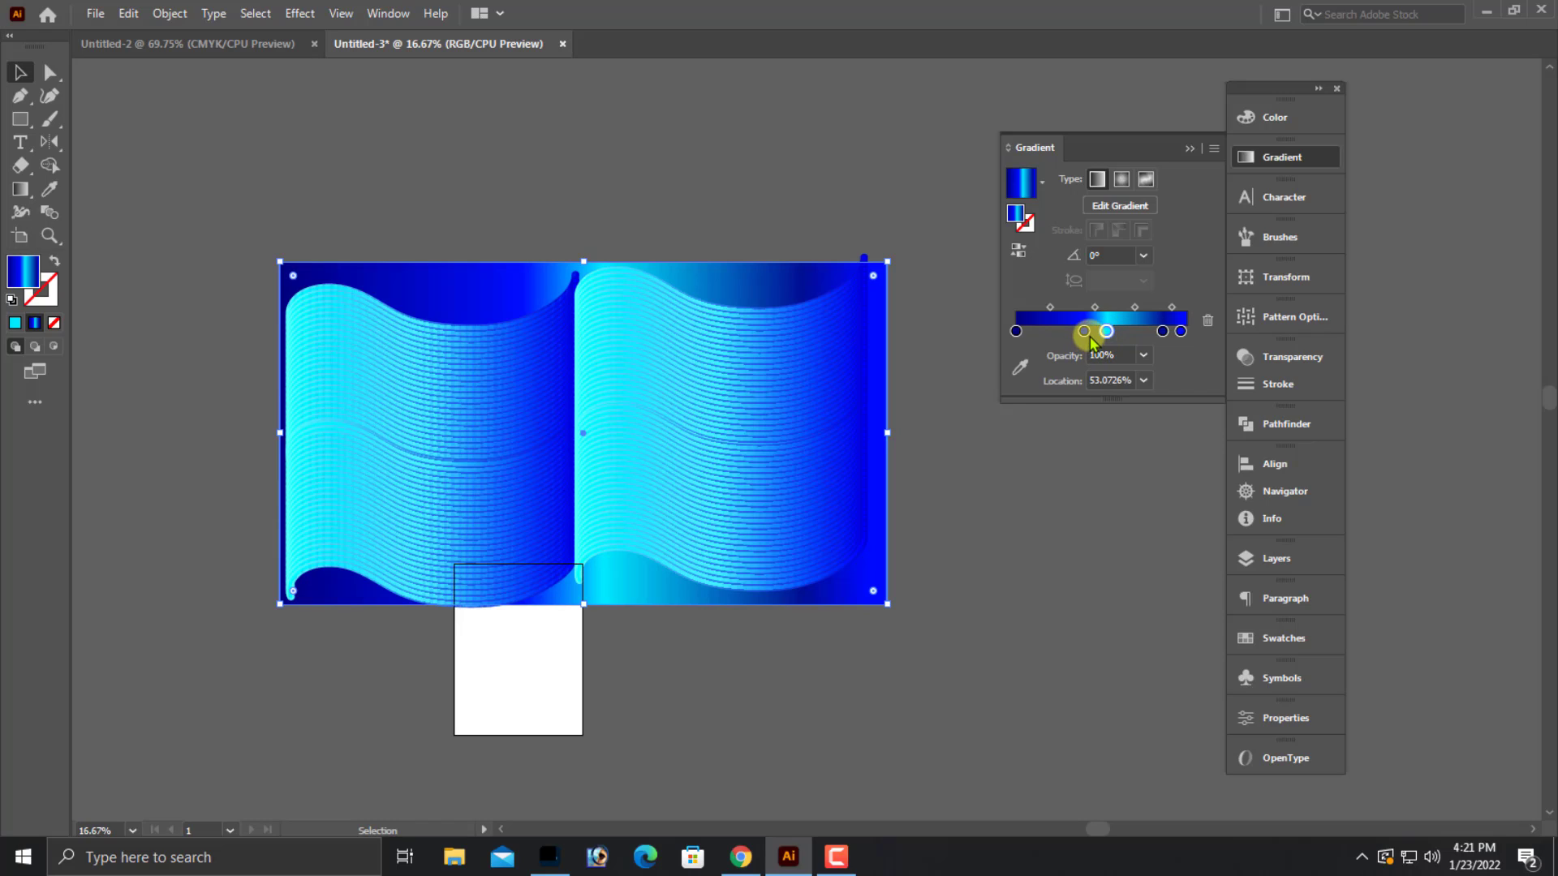
{"action": "left_click_drag", "start_coordinate": [1085, 331], "coordinate": [1074, 331]}
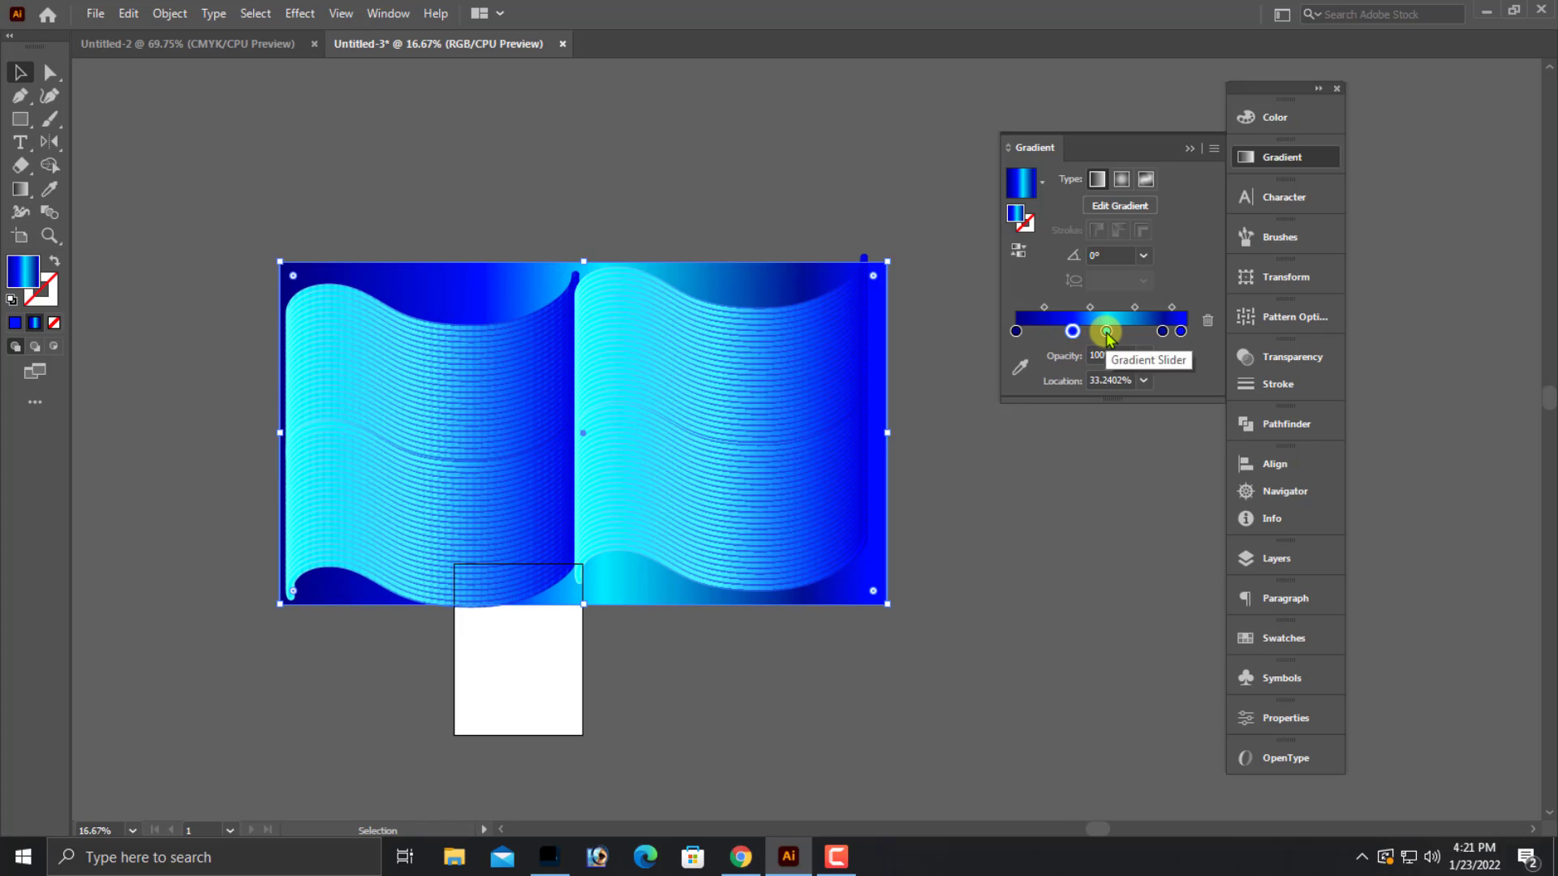
{"action": "left_click_drag", "start_coordinate": [1103, 332], "coordinate": [1097, 332]}
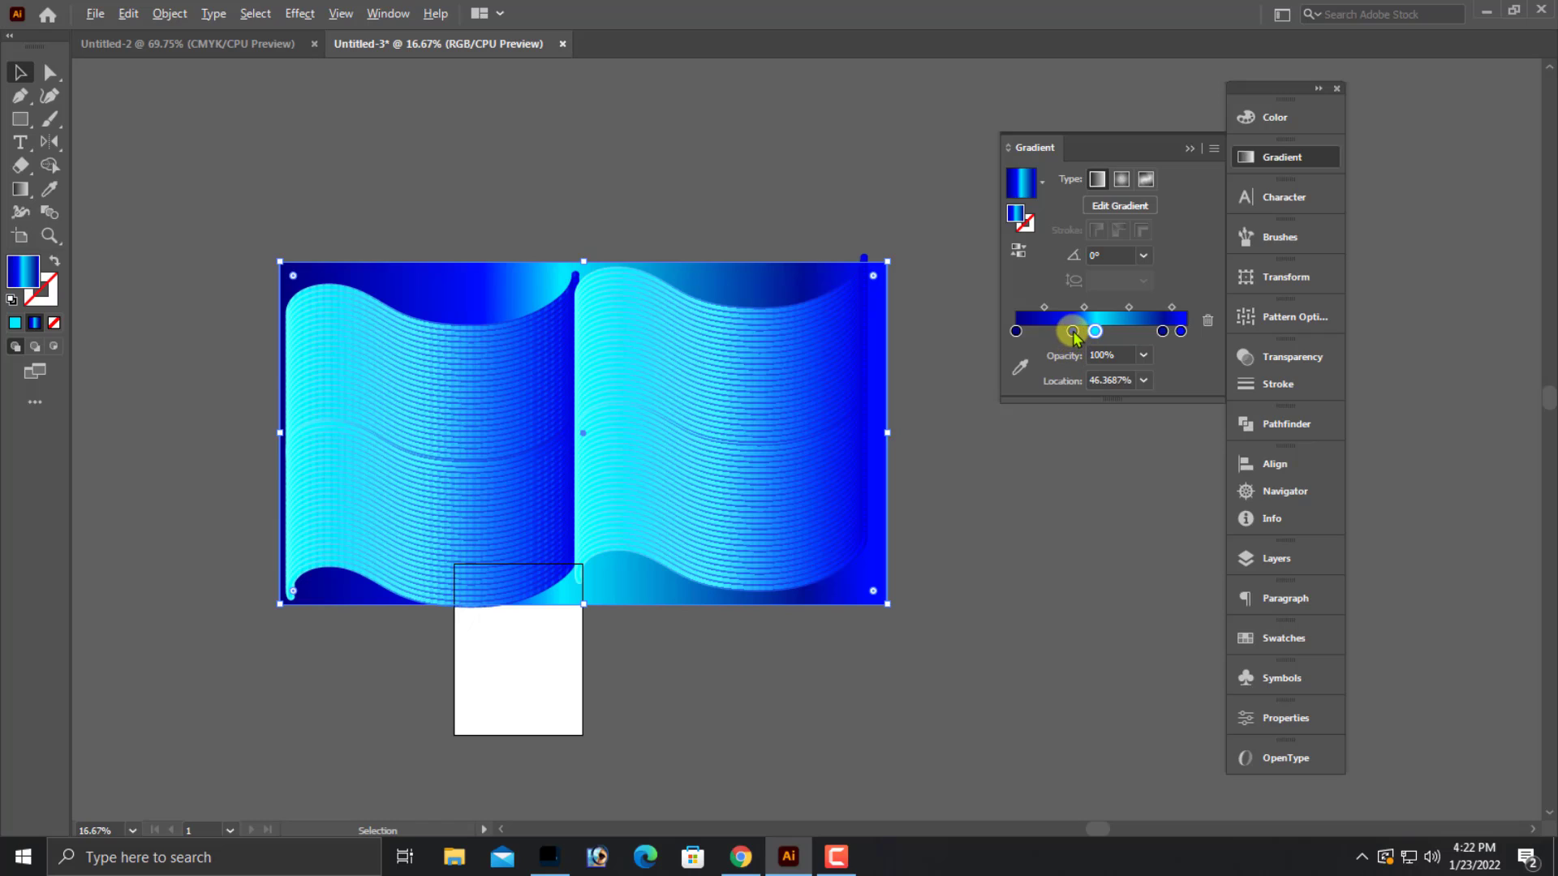
{"action": "left_click", "coordinate": [1083, 333]}
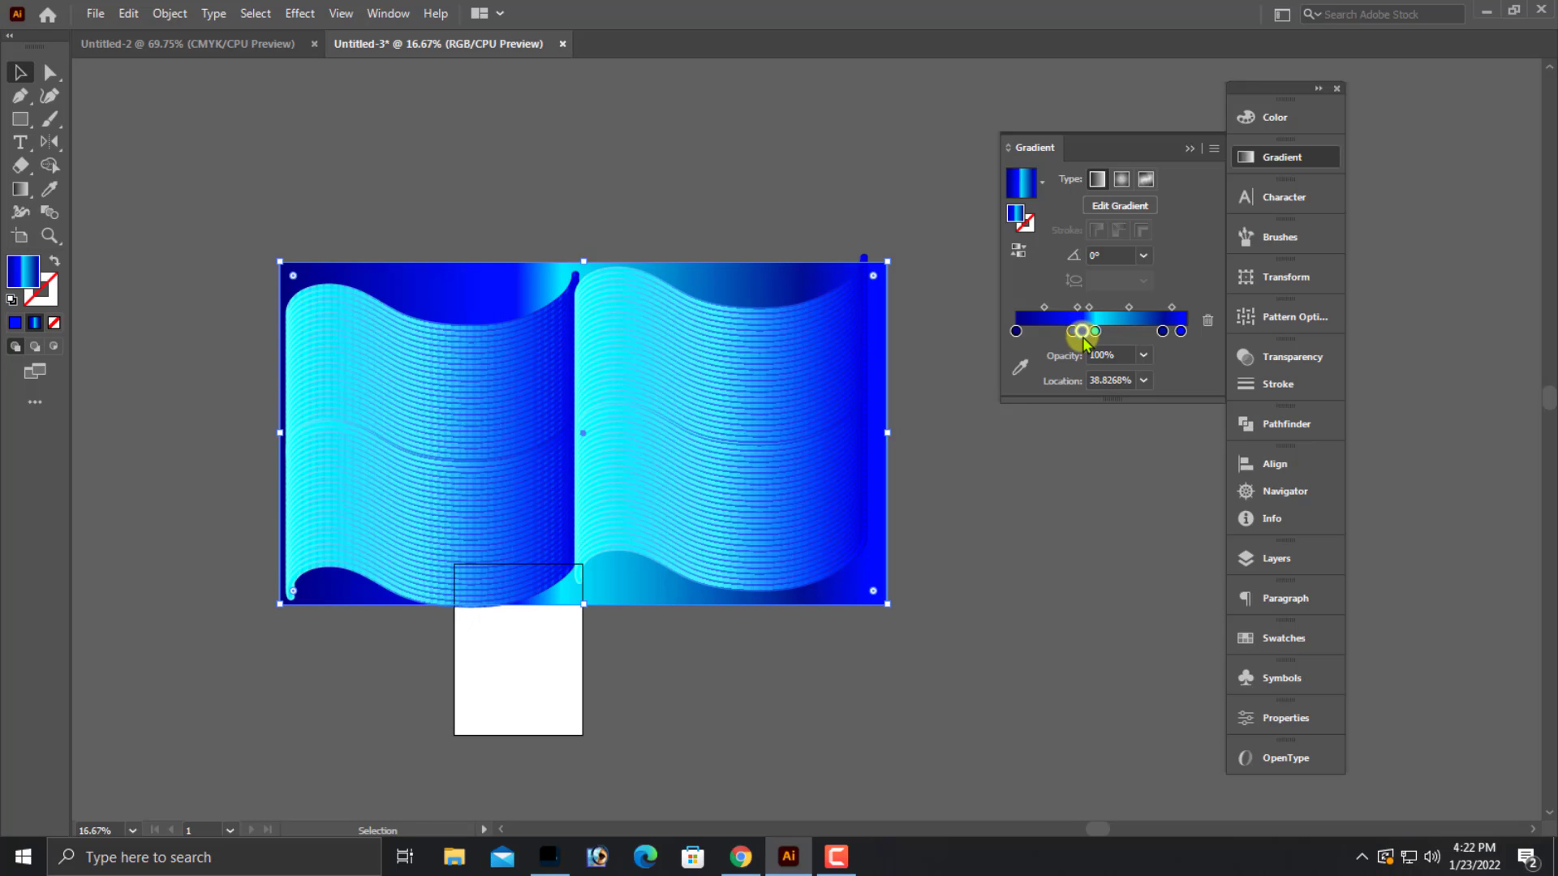
{"action": "mouse_move", "coordinate": [1082, 334]}
{"action": "left_mouse_down"}
{"action": "mouse_move", "coordinate": [1088, 347]}
{"action": "mouse_move", "coordinate": [1112, 331]}
{"action": "left_mouse_up"}
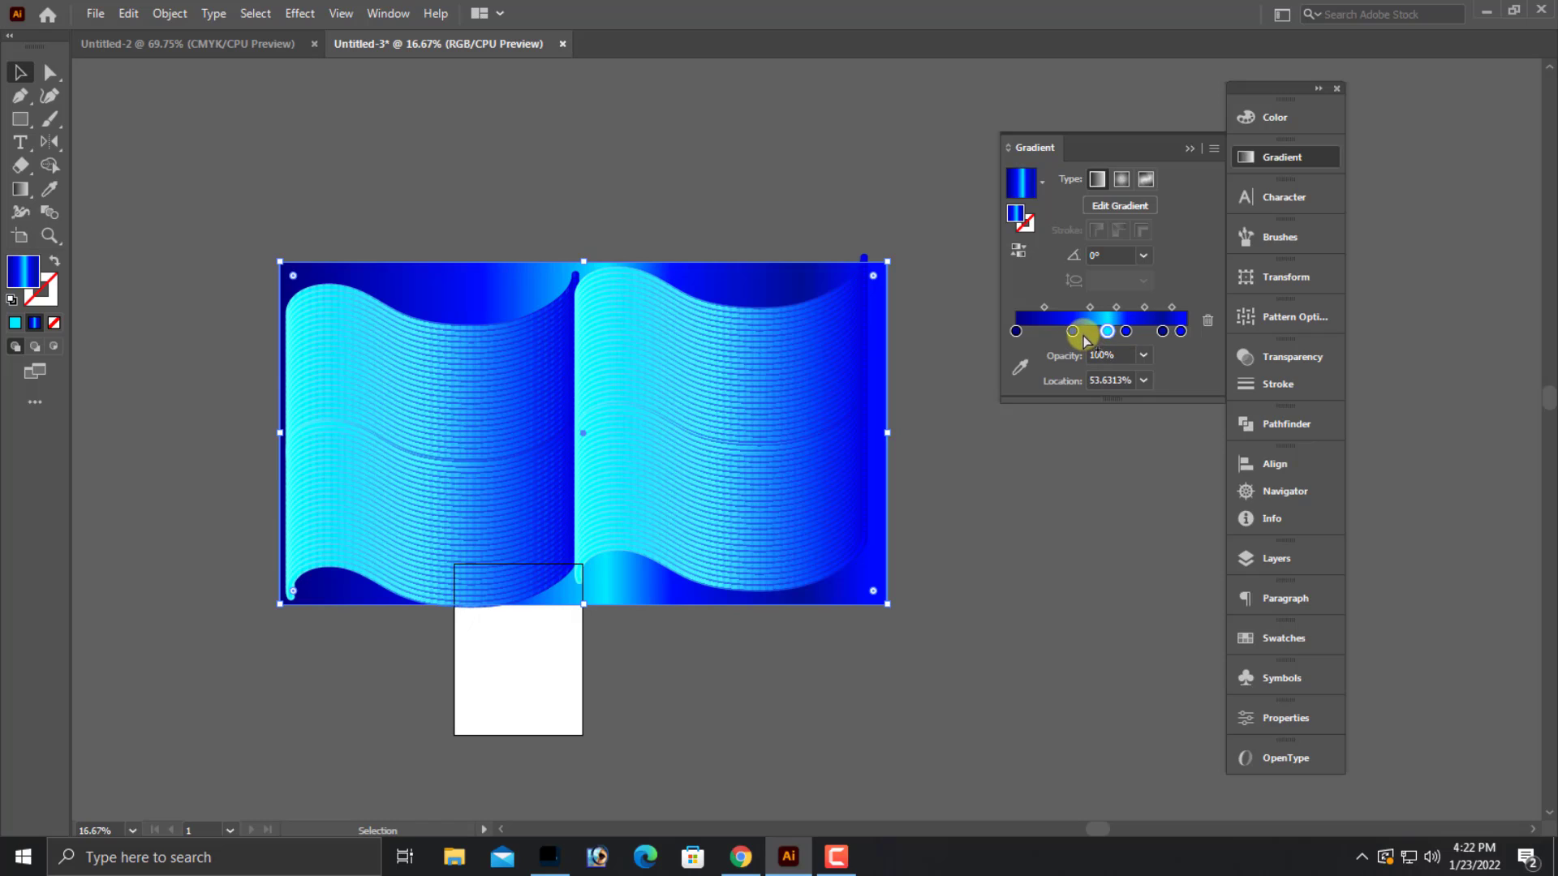
{"action": "left_click_drag", "start_coordinate": [1077, 332], "coordinate": [1100, 341]}
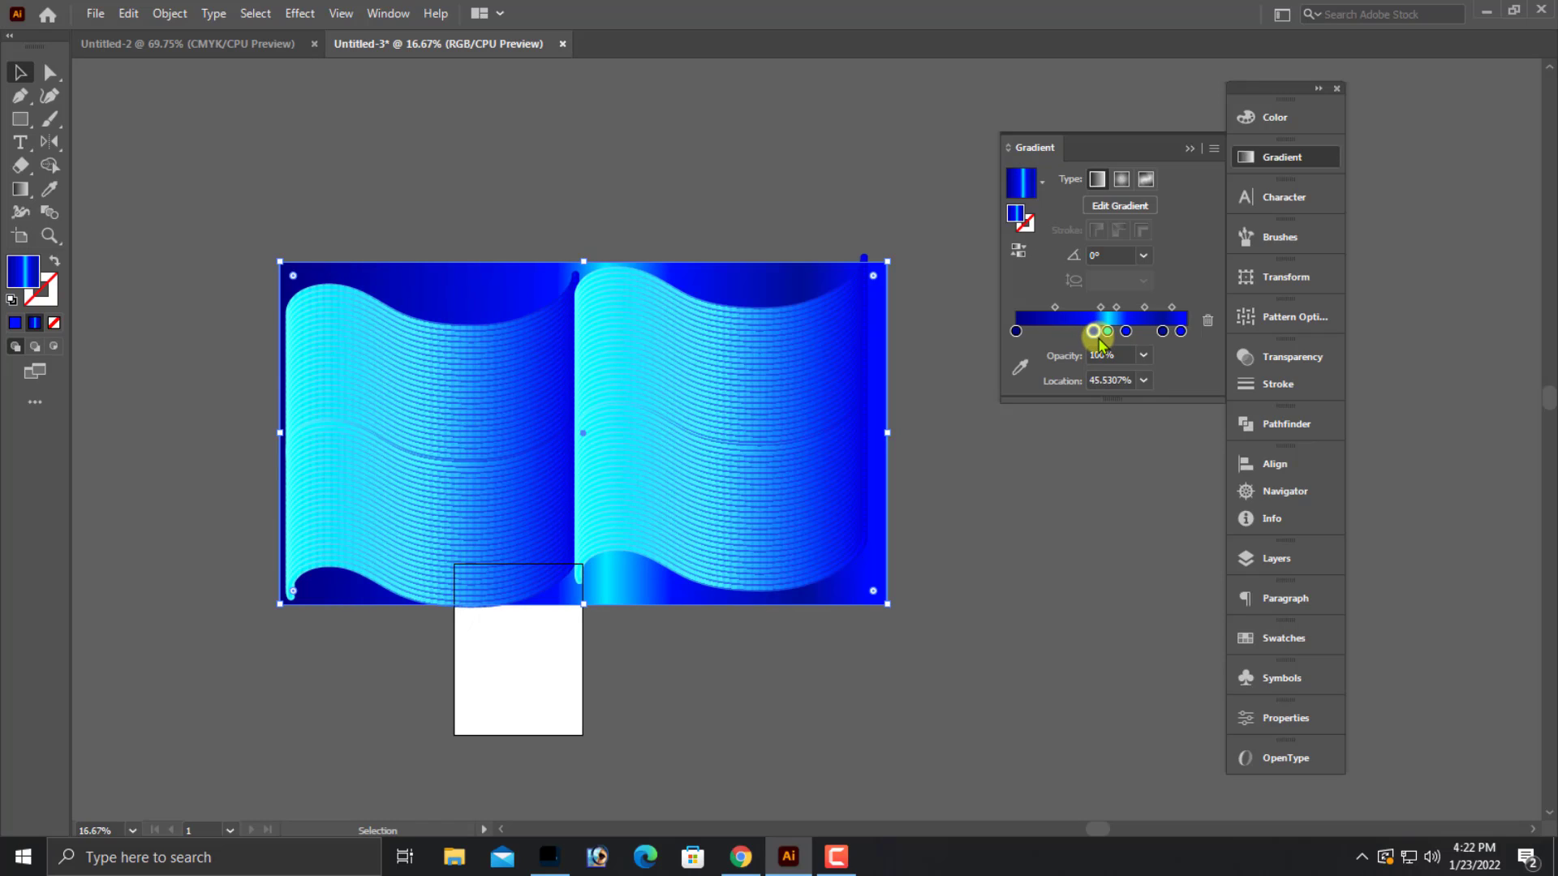
- Zoom in and out on the wave artwork, deselecting and reselecting the background to compare
{"action": "left_click", "coordinate": [1020, 522]}
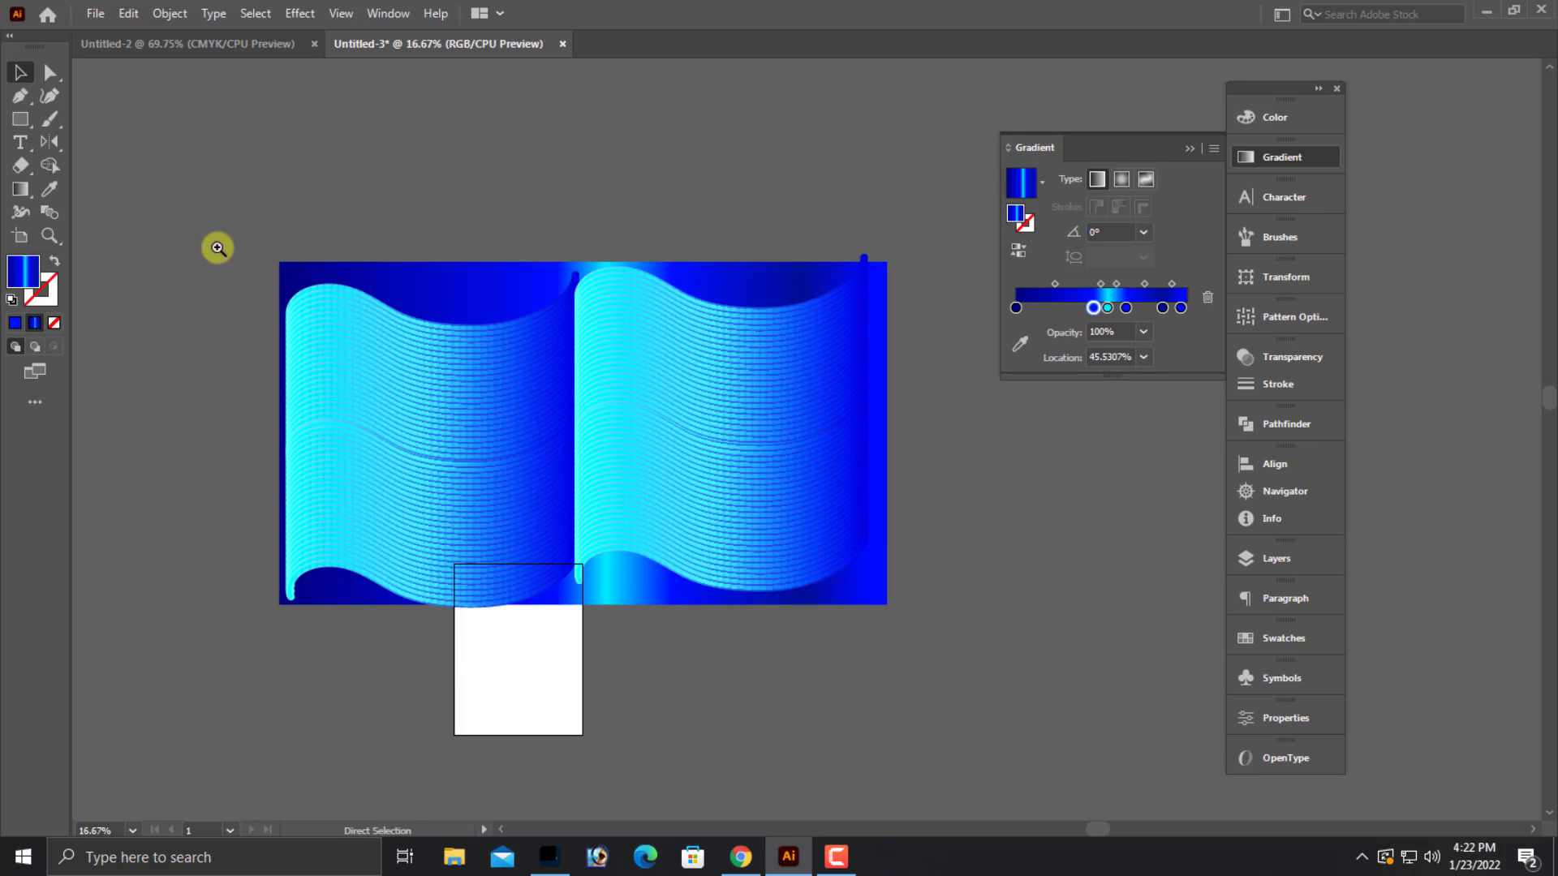
{"action": "scroll", "coordinate": [929, 474], "scroll_direction": "up", "scroll_amount": 3, "text": "alt"}
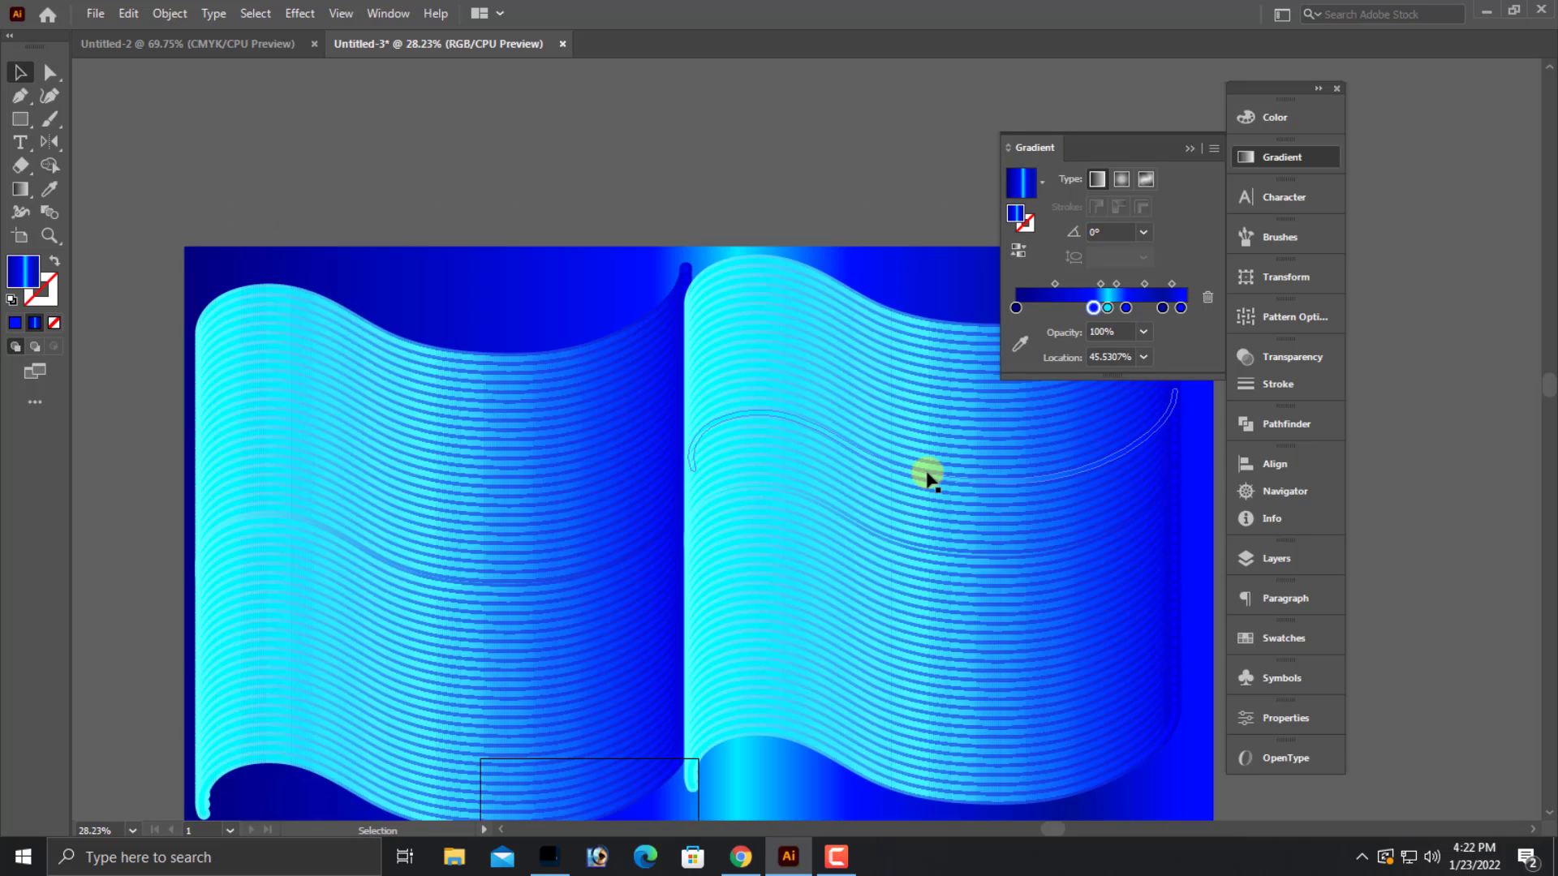
{"action": "scroll", "coordinate": [925, 475], "scroll_direction": "down", "scroll_amount": 2}
{"action": "scroll", "coordinate": [922, 477], "scroll_direction": "down", "scroll_amount": 2}
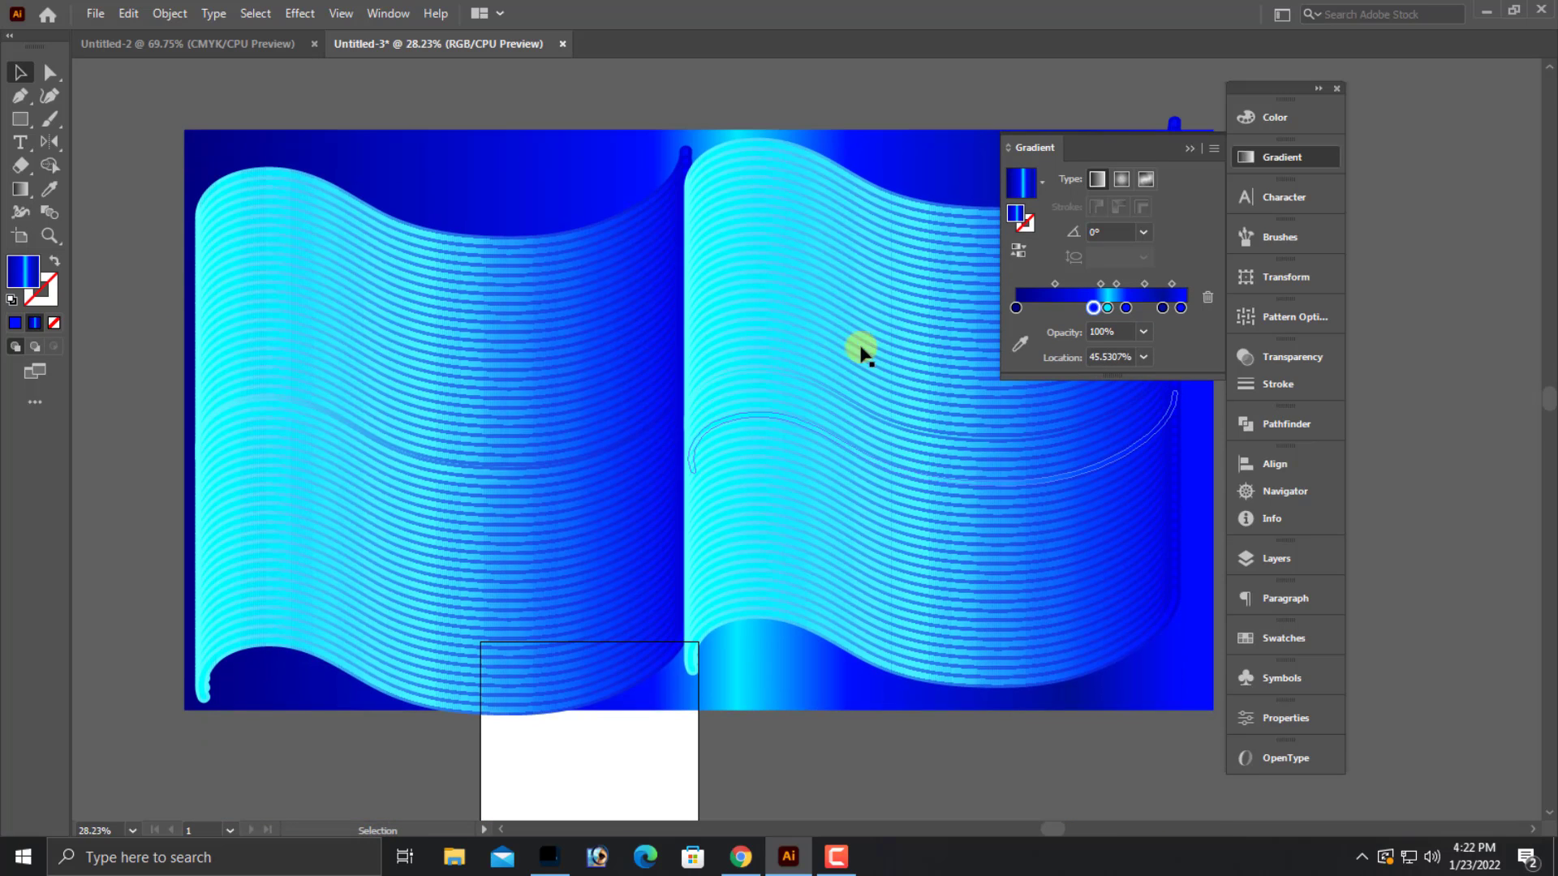
{"action": "left_click", "coordinate": [907, 199]}
{"action": "scroll", "coordinate": [907, 198], "scroll_direction": "up", "scroll_amount": 2}
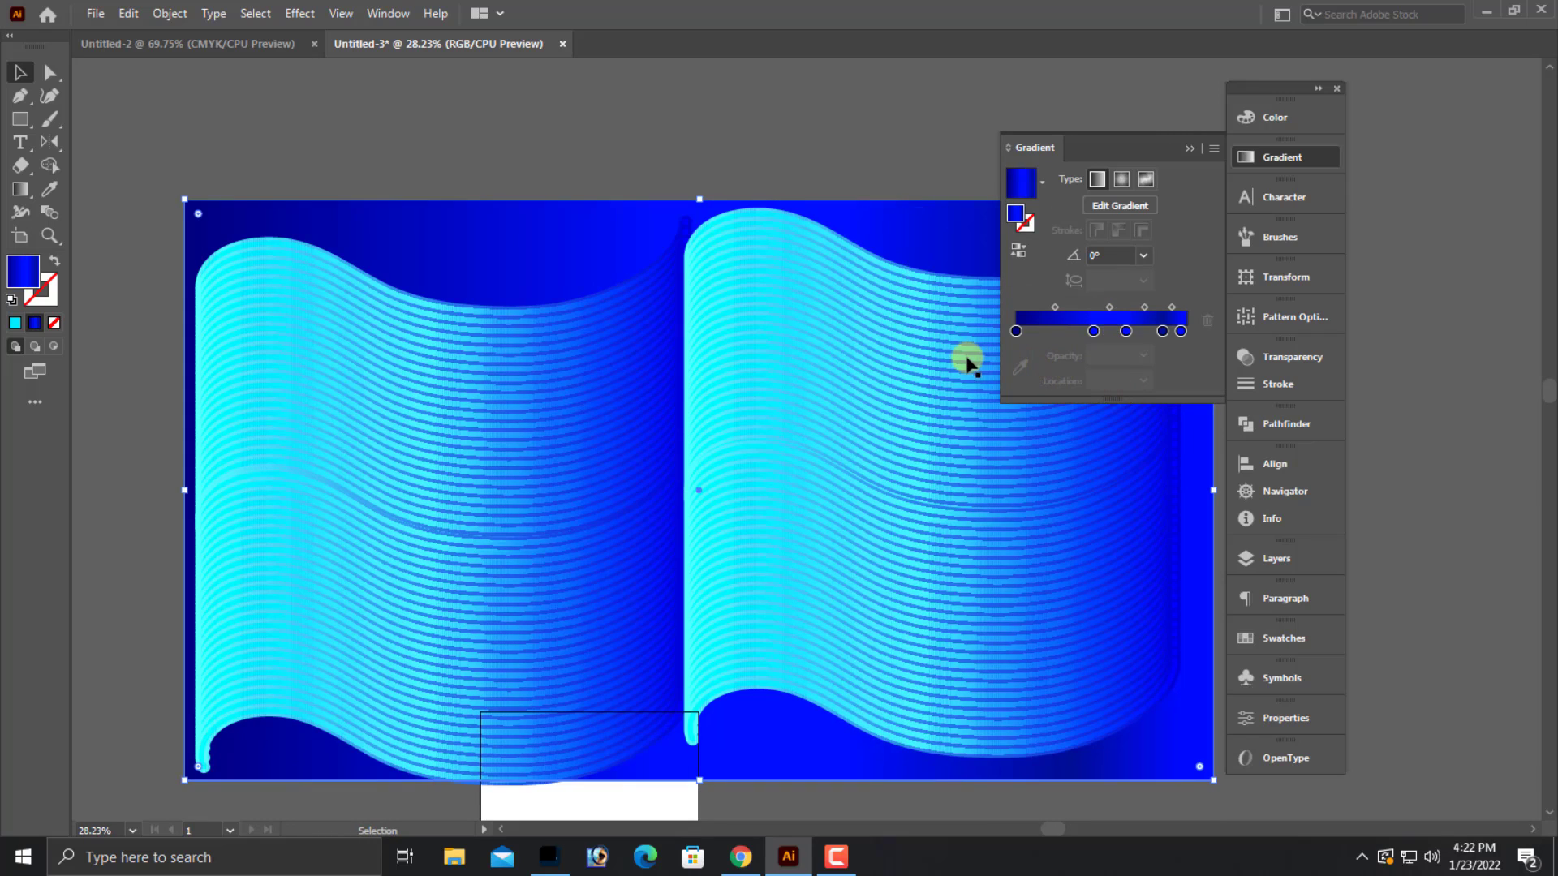
{"action": "scroll", "coordinate": [963, 354], "scroll_direction": "down", "scroll_amount": 2}
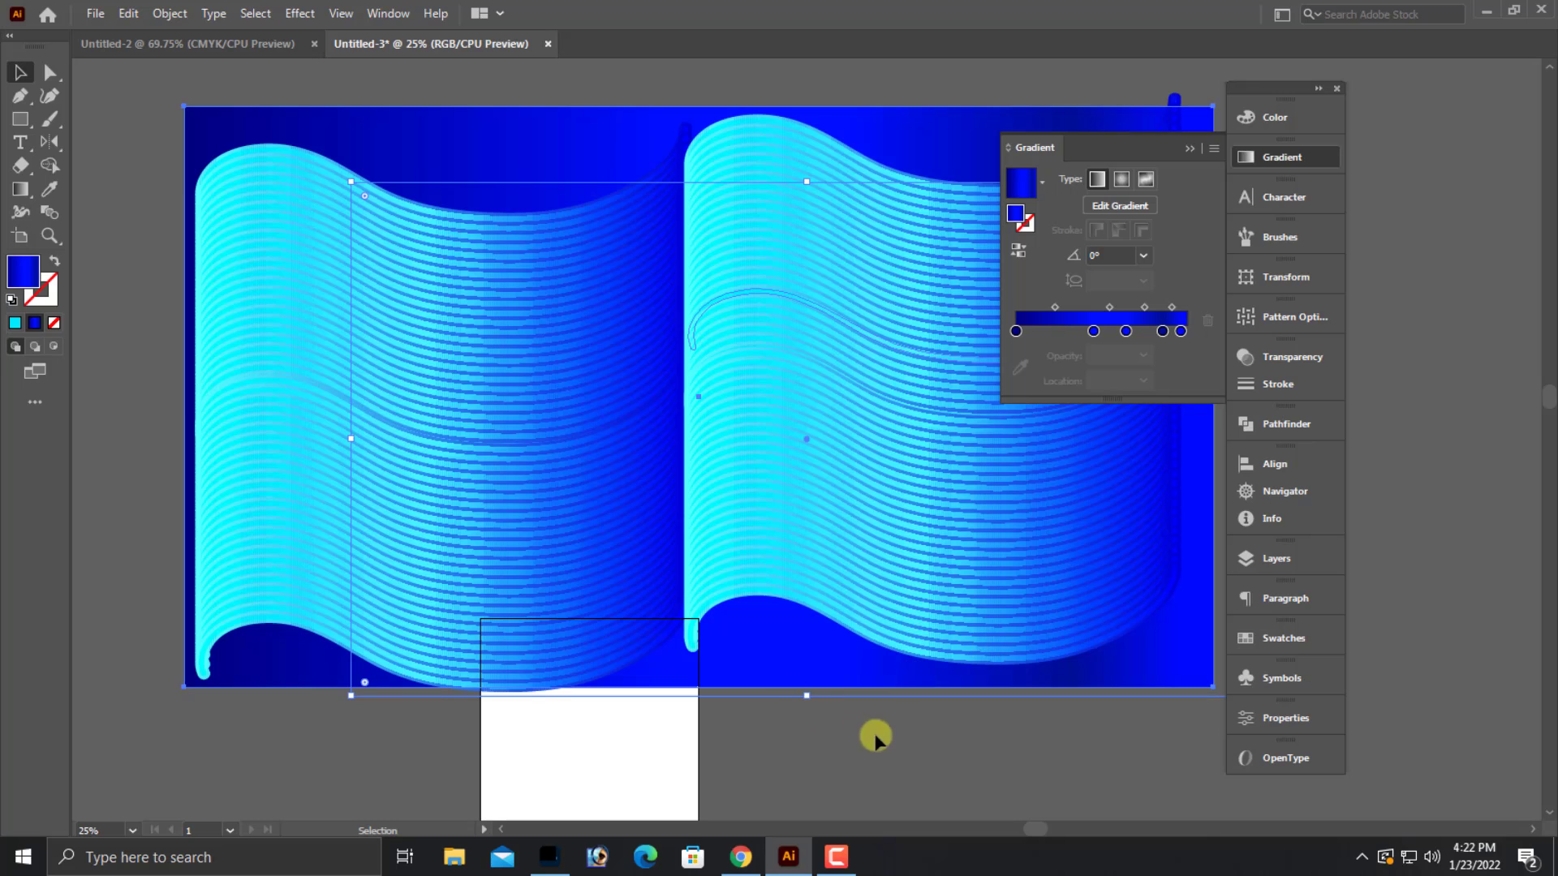
{"action": "scroll", "coordinate": [847, 734], "scroll_direction": "down", "scroll_amount": 1}
- Pan across the artwork and collapse the Gradient panel
{"action": "left_click", "coordinate": [848, 734]}
{"action": "left_click_drag", "start_coordinate": [898, 748], "coordinate": [793, 742]}
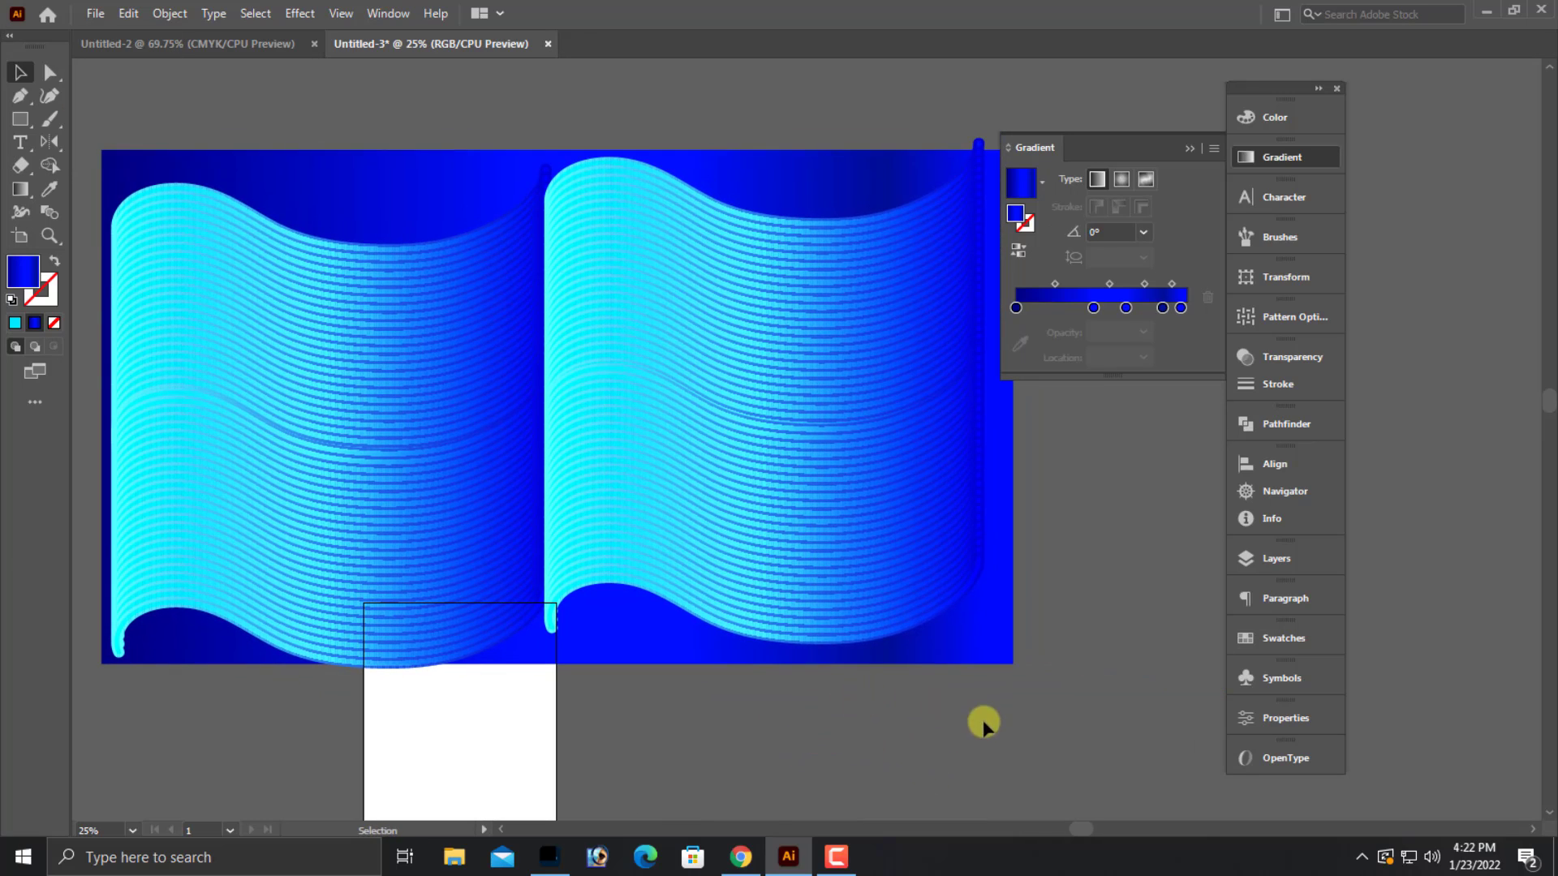
{"action": "left_click", "coordinate": [1189, 149]}
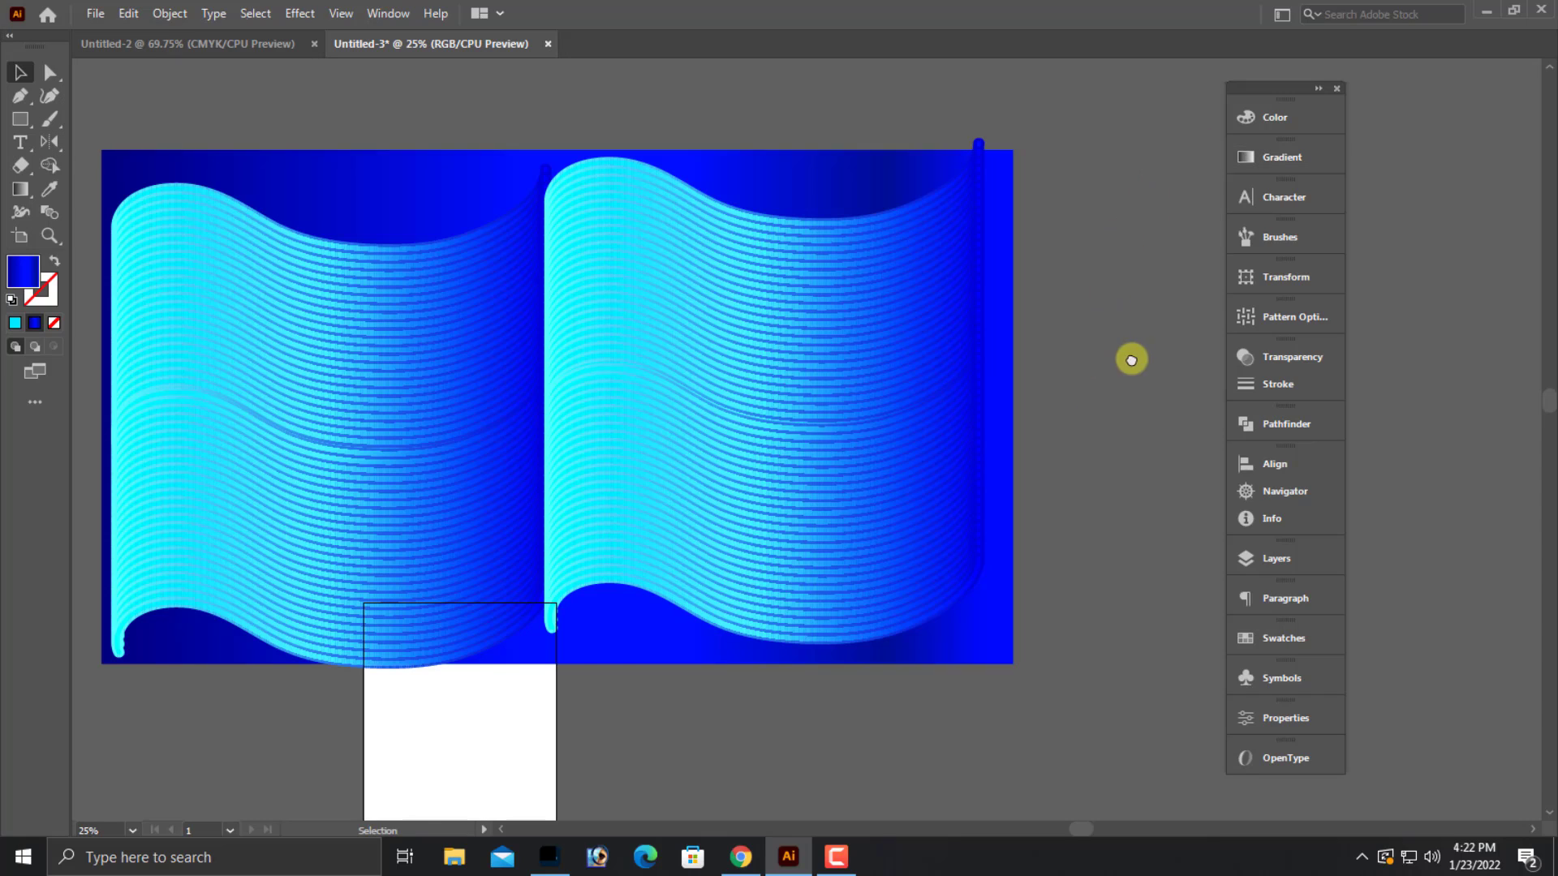
{"action": "scroll", "coordinate": [892, 317], "scroll_direction": "left", "scroll_amount": 2}
- Redraw the background gradient as a steep top-to-bottom diagonal, then deselect the artwork
{"action": "left_click", "coordinate": [372, 183]}
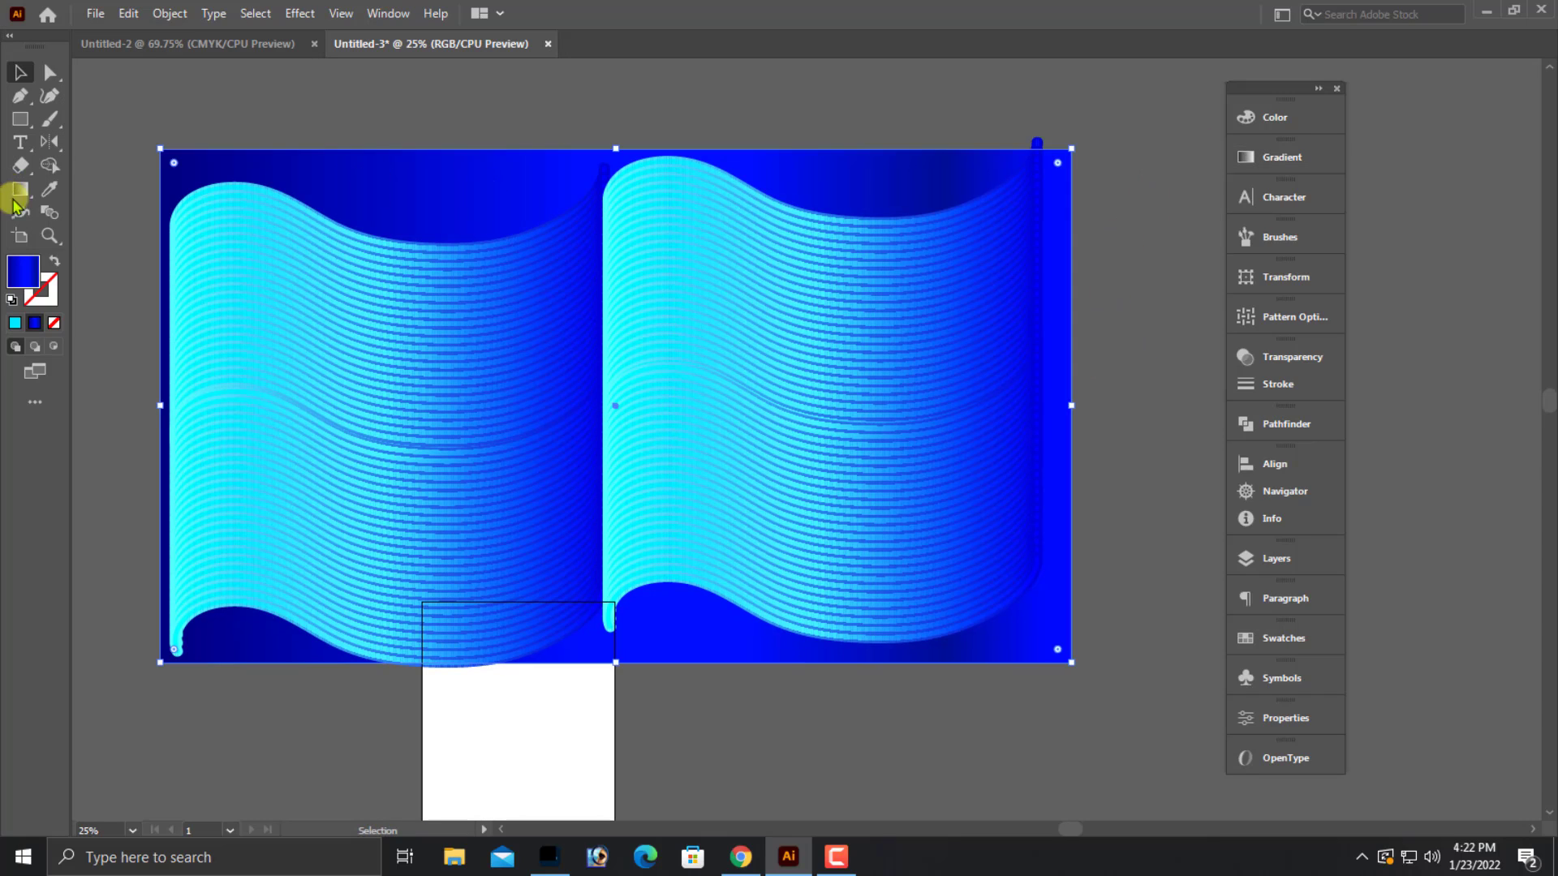
{"action": "left_click", "coordinate": [20, 189]}
{"action": "left_click_drag", "start_coordinate": [535, 136], "coordinate": [669, 584]}
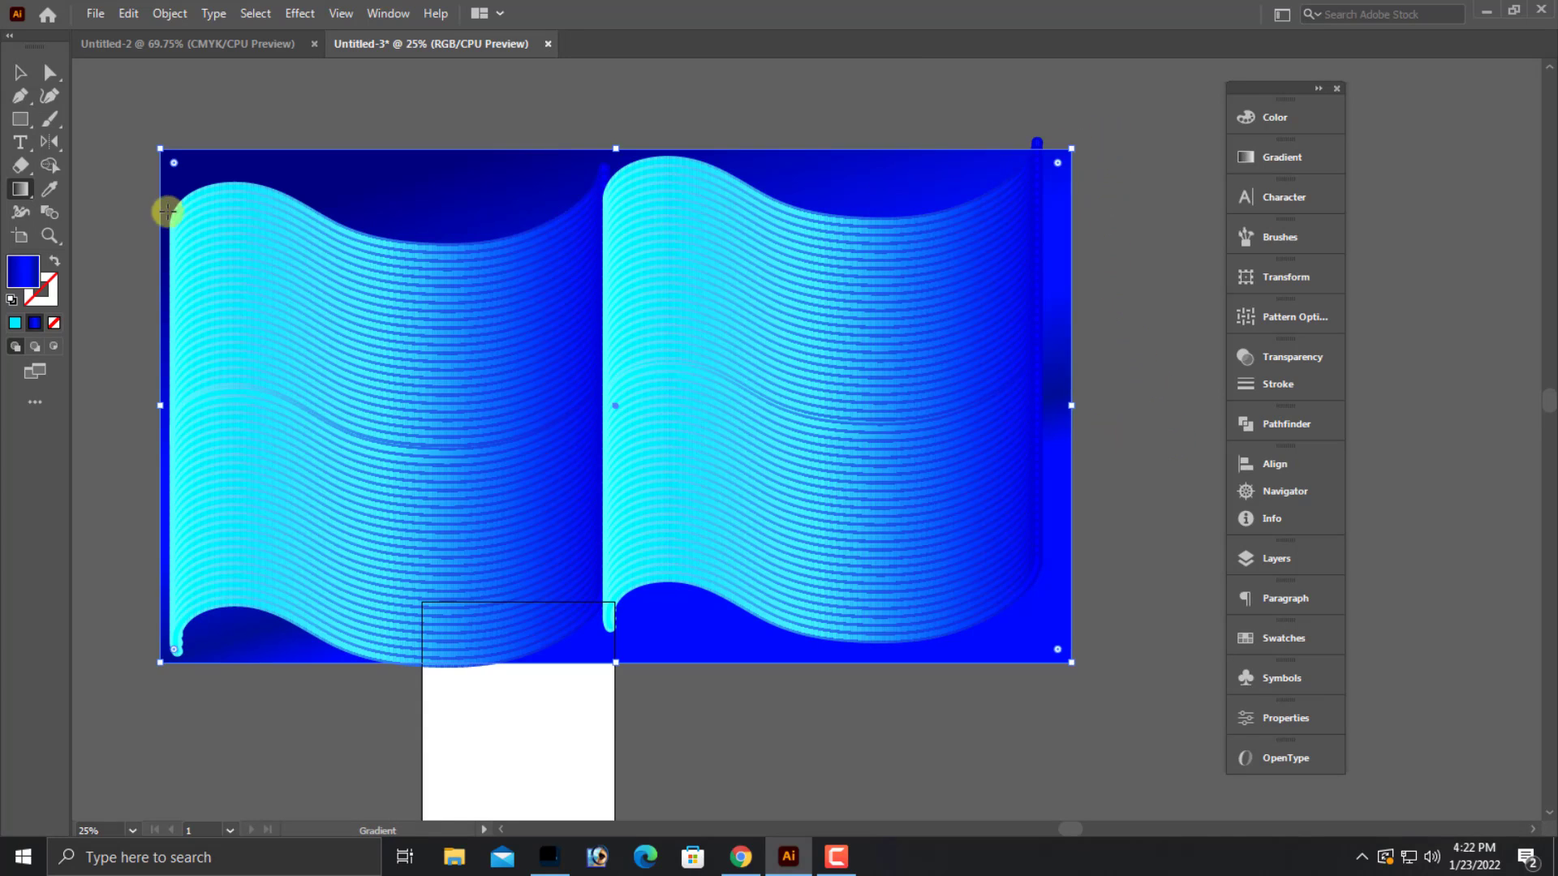
{"action": "left_click_drag", "start_coordinate": [120, 122], "coordinate": [884, 631]}
{"action": "left_click_drag", "start_coordinate": [981, 679], "coordinate": [1122, 693]}
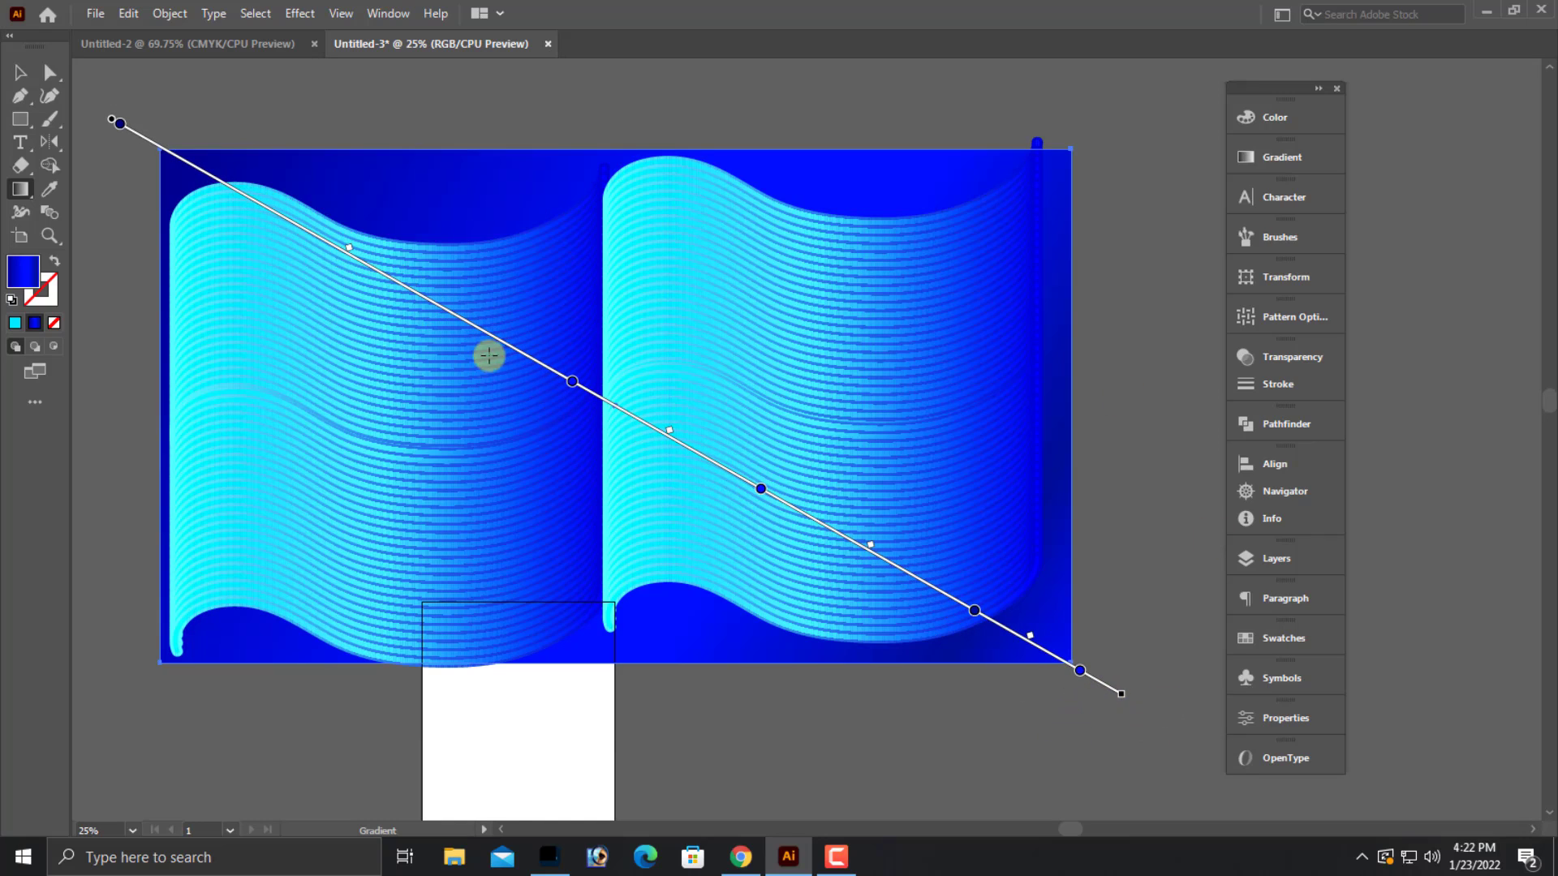
{"action": "left_click_drag", "start_coordinate": [928, 87], "coordinate": [591, 567]}
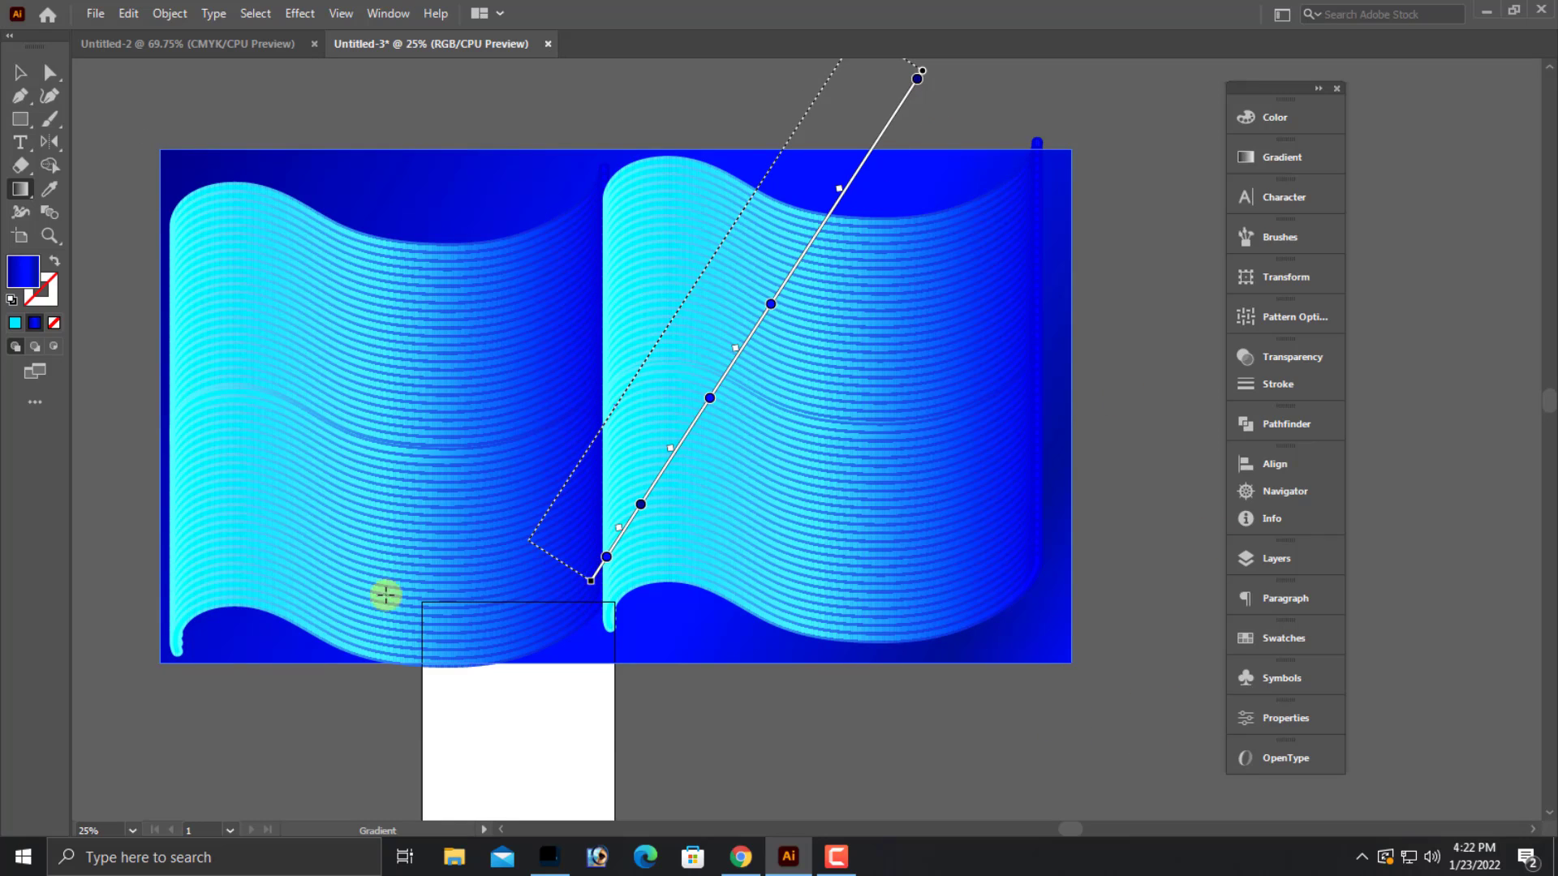
{"action": "left_click_drag", "start_coordinate": [146, 128], "coordinate": [672, 740]}
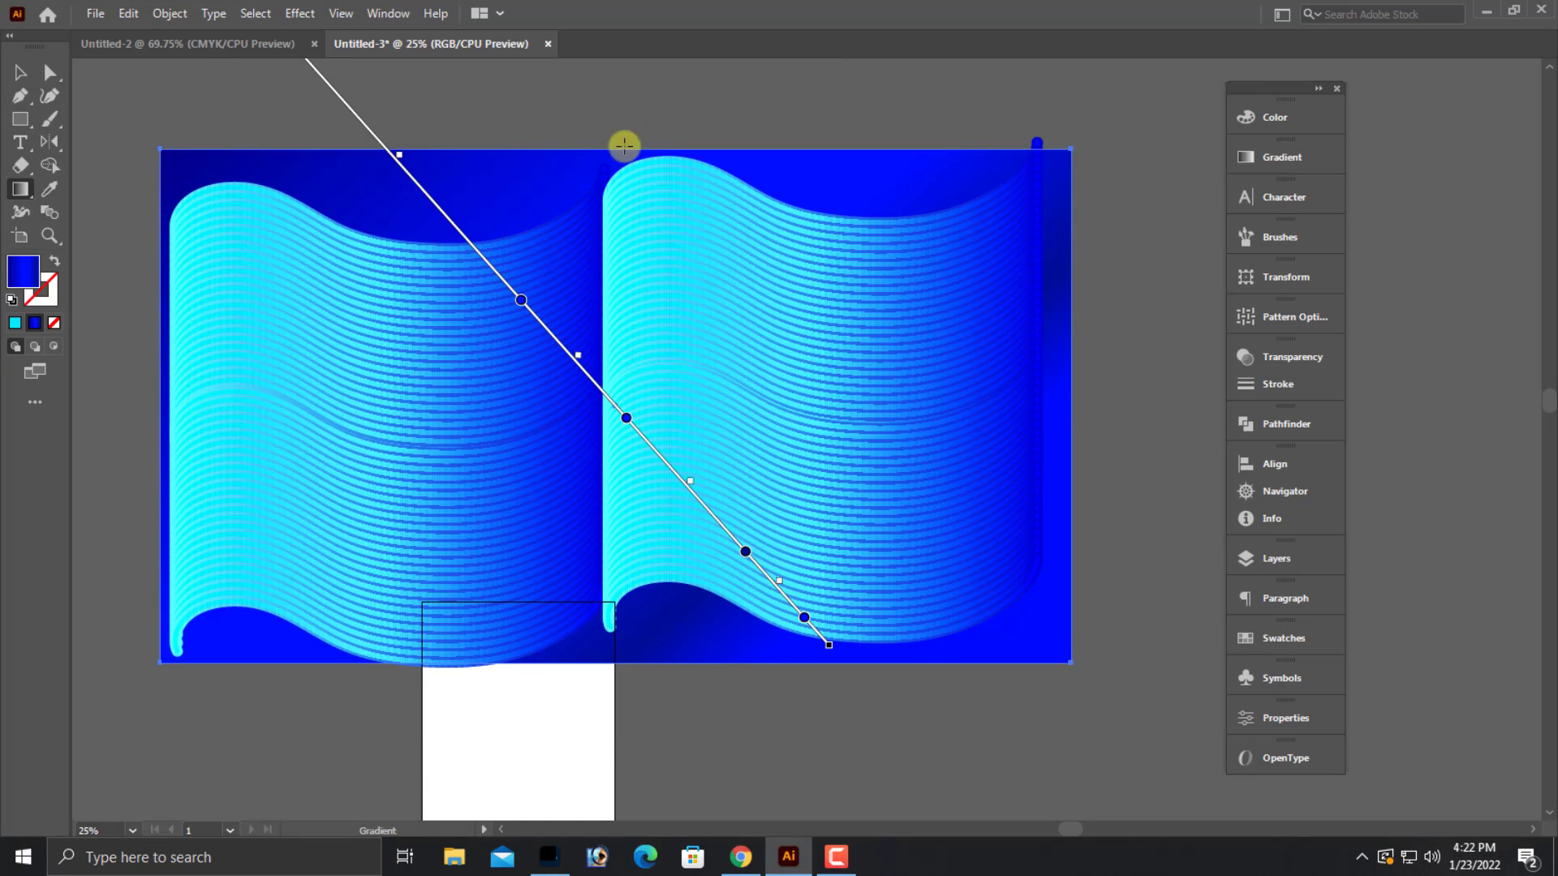
{"action": "left_click_drag", "start_coordinate": [602, 96], "coordinate": [811, 696]}
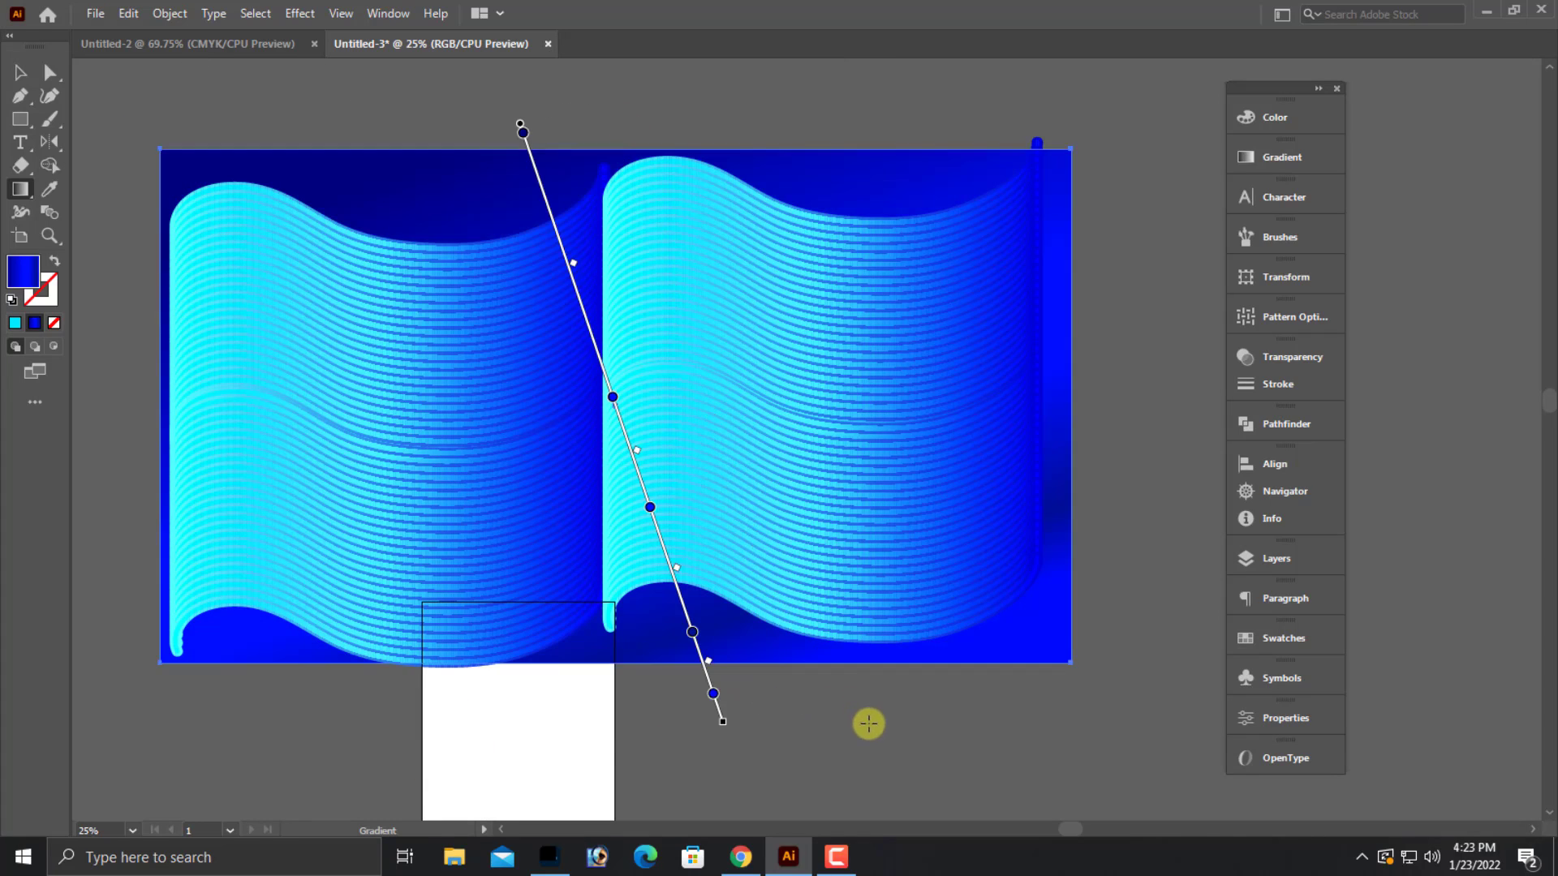
{"action": "left_click", "coordinate": [20, 72]}
{"action": "left_click", "coordinate": [219, 132]}
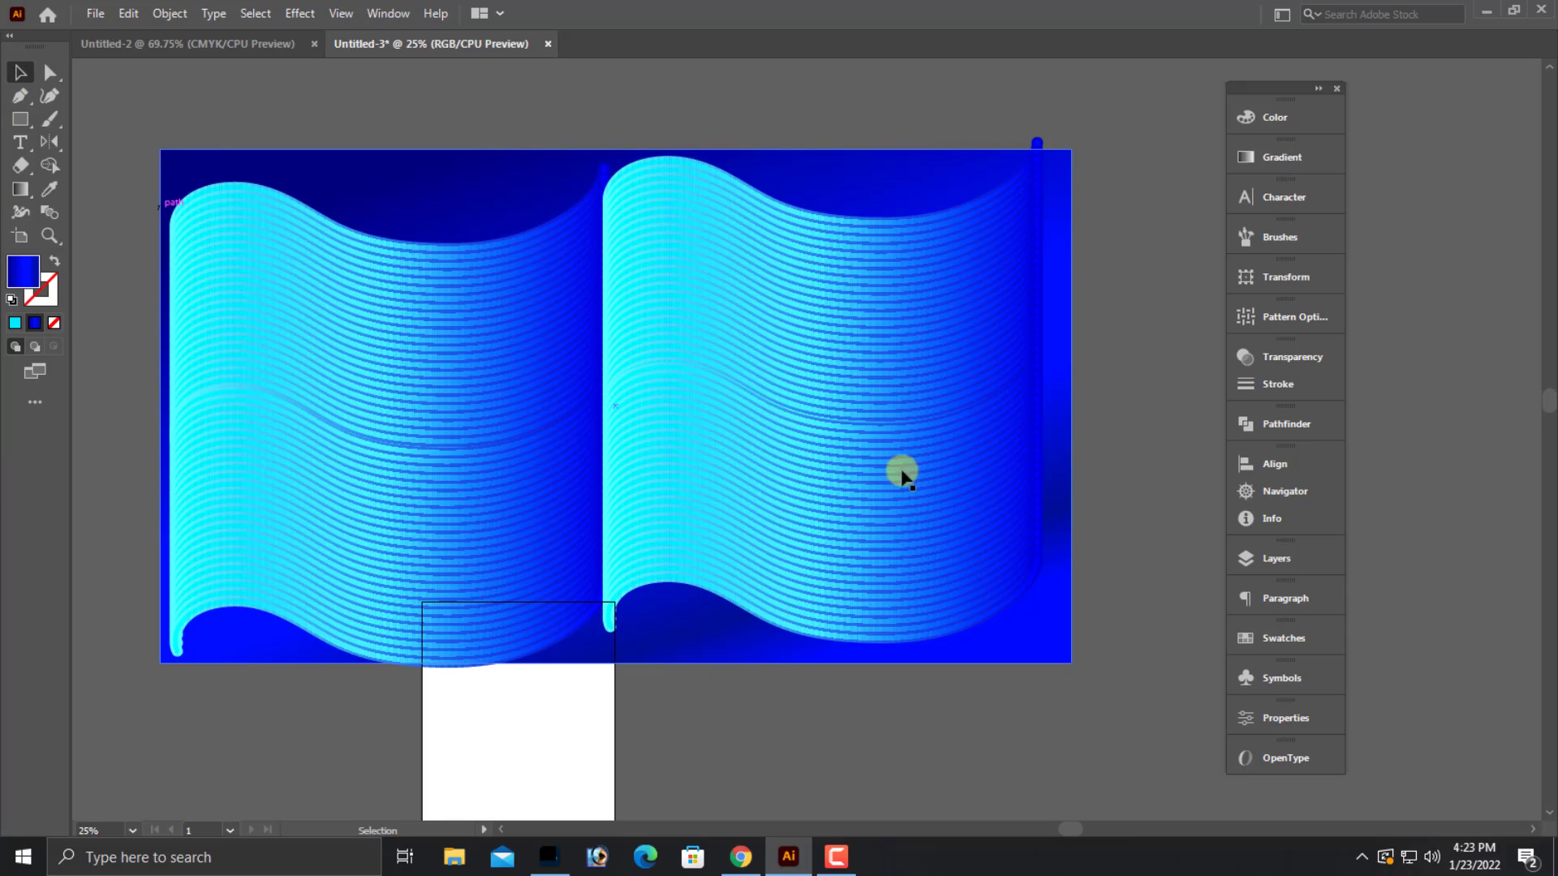